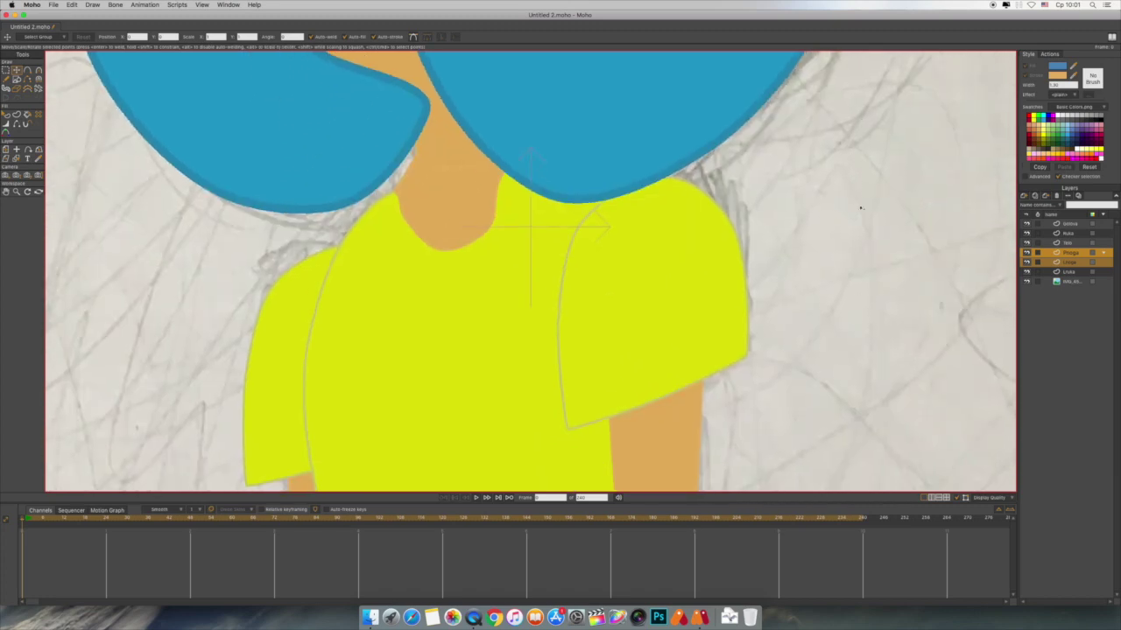
# - Add a bone layer above the character's topmost vector layer and name it "Lik"
pyautogui.scroll(-5, 858, 184)
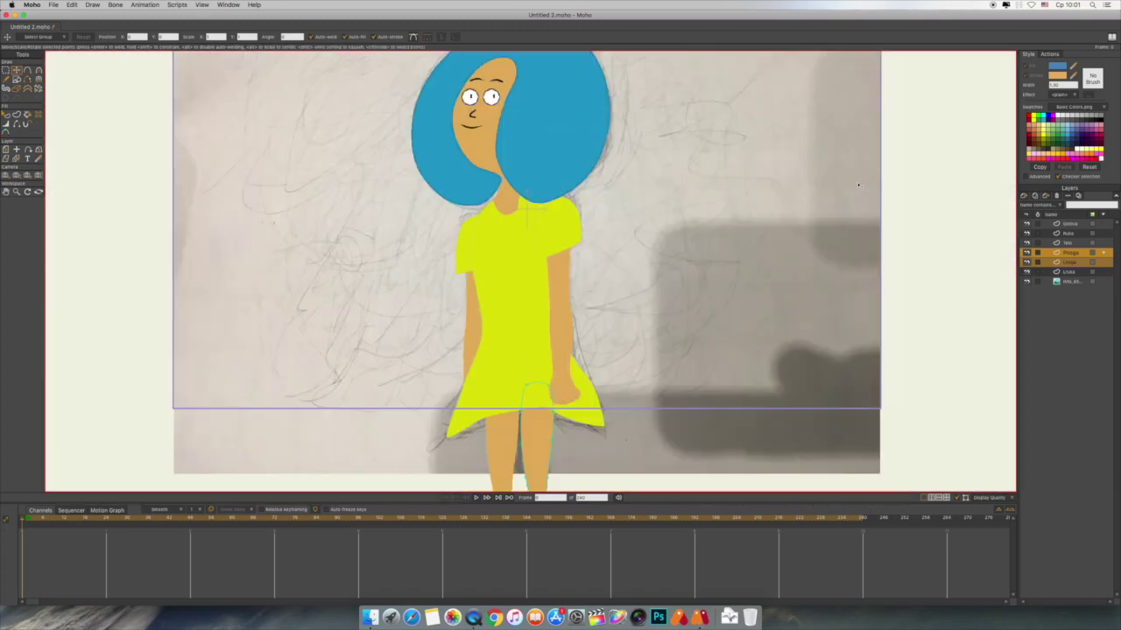
pyautogui.moveTo(781, 323); pyautogui.dragTo(777, 286)
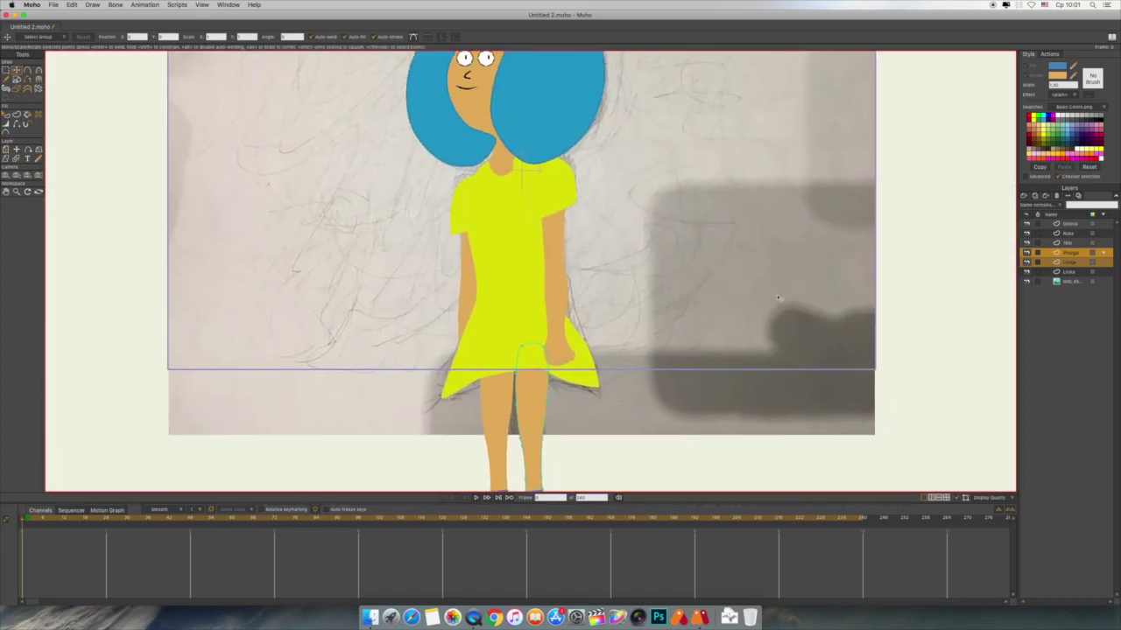
pyautogui.scroll(-5, 777, 297)
pyautogui.scroll(3, 823, 263)
pyautogui.hscroll(3, 823, 262)
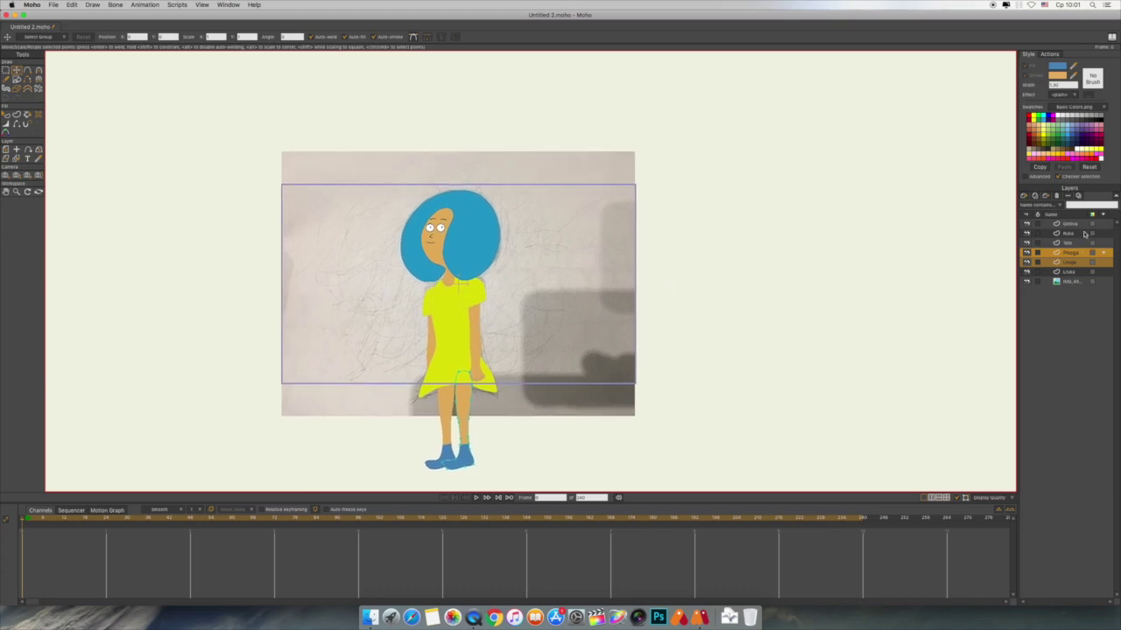
pyautogui.click(1086, 225)
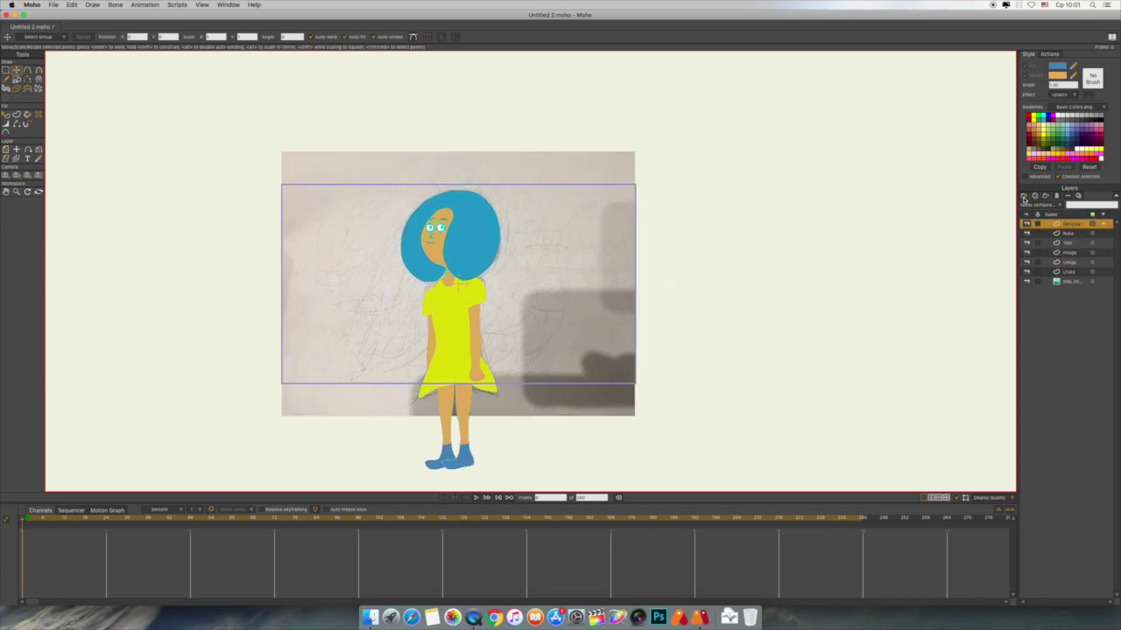
pyautogui.click(1024, 200)
pyautogui.click(1048, 238)
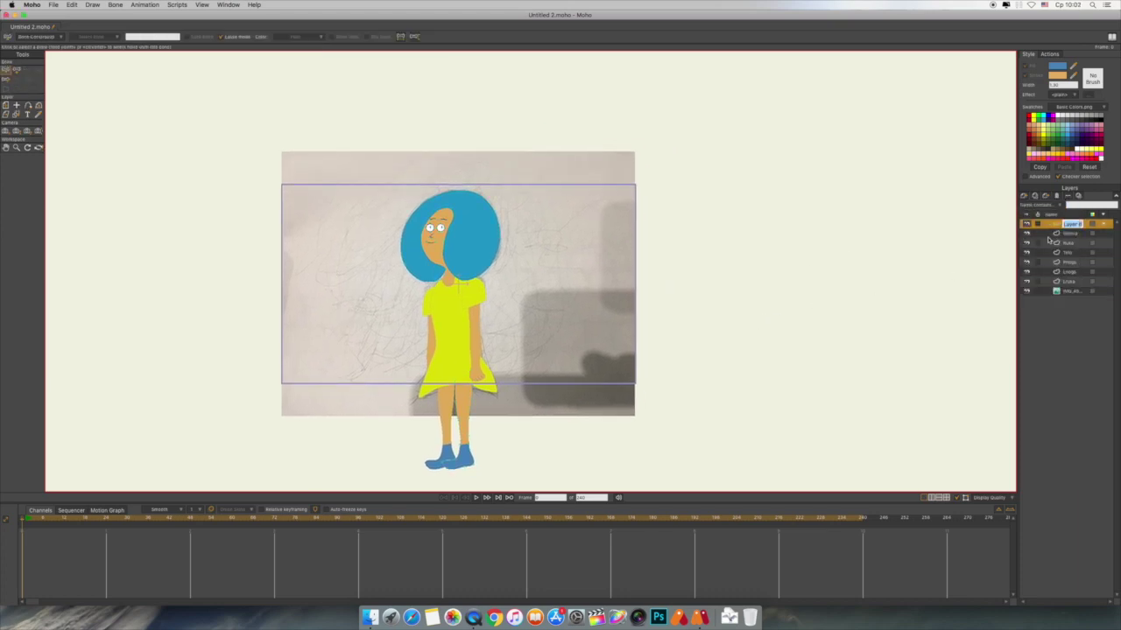
pyautogui.write('Lice')
pyautogui.press('Return')
# - Move all six body-part vector layers into the new bone layer and delete the reference image layer
pyautogui.click(1077, 233)
pyautogui.keyDown('shift'); pyautogui.click(1078, 281); pyautogui.keyUp('shift')
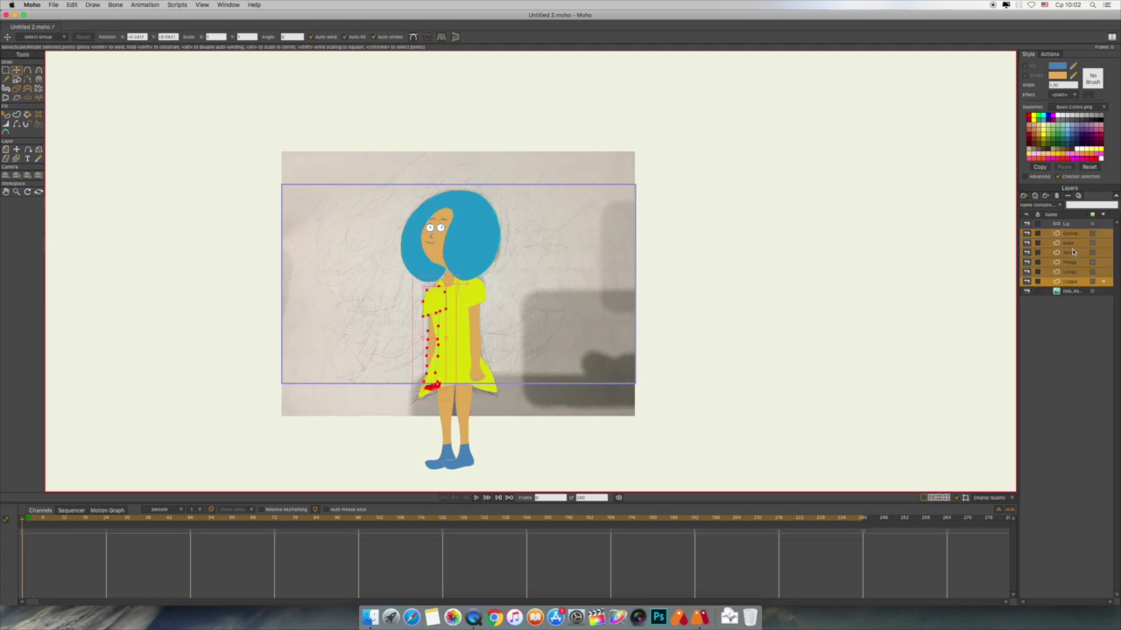
pyautogui.moveTo(1073, 244); pyautogui.dragTo(1073, 225)
pyautogui.rightClick(1076, 294)
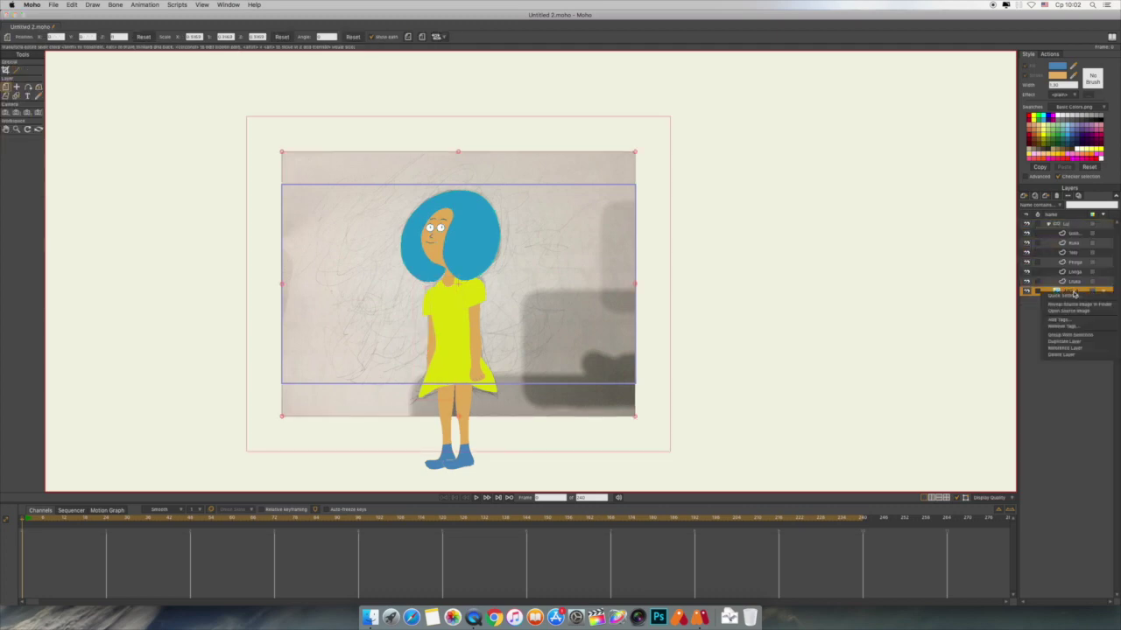
pyautogui.click(1079, 355)
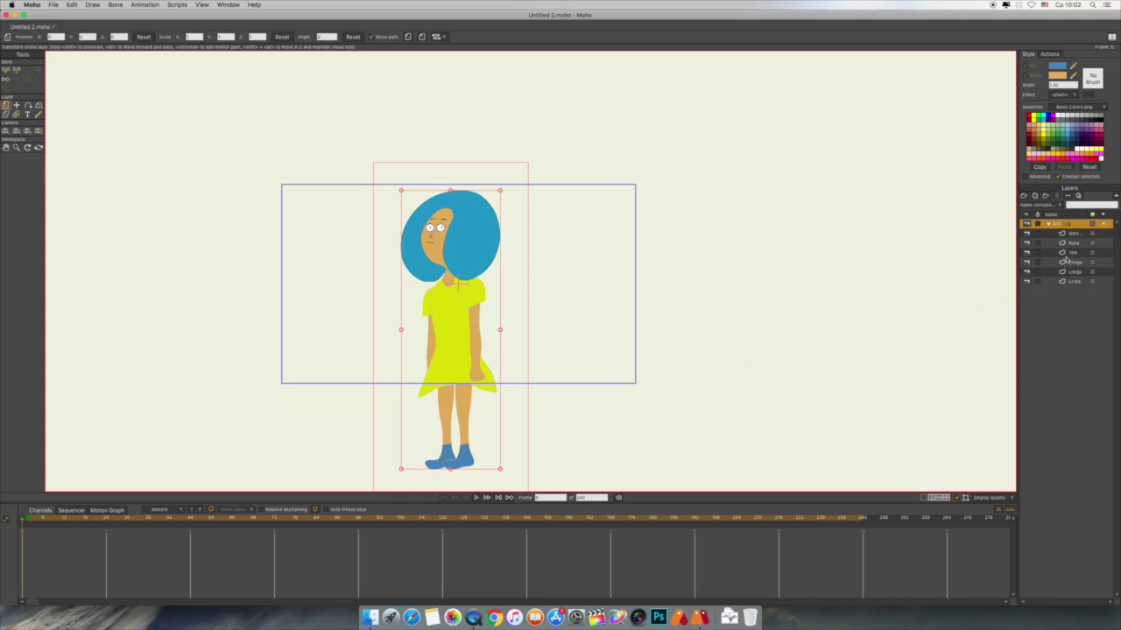
# - Transform the head and front arm layers so the head sits well above the torso and the arm stands clear to its right
pyautogui.click(1074, 236)
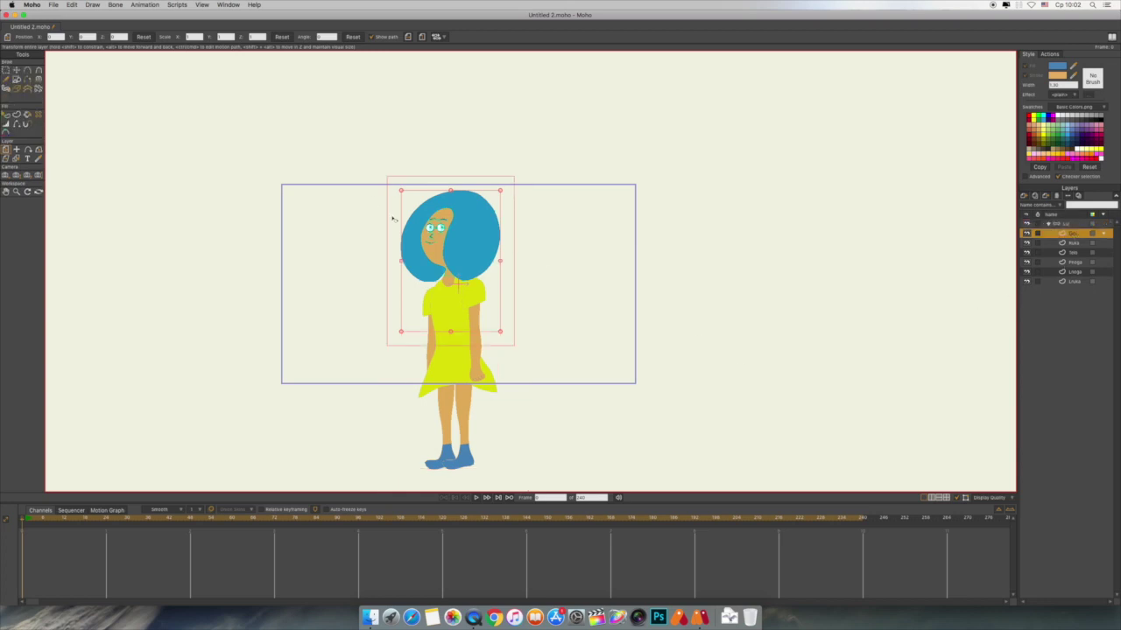
pyautogui.moveTo(451, 245); pyautogui.dragTo(451, 186)
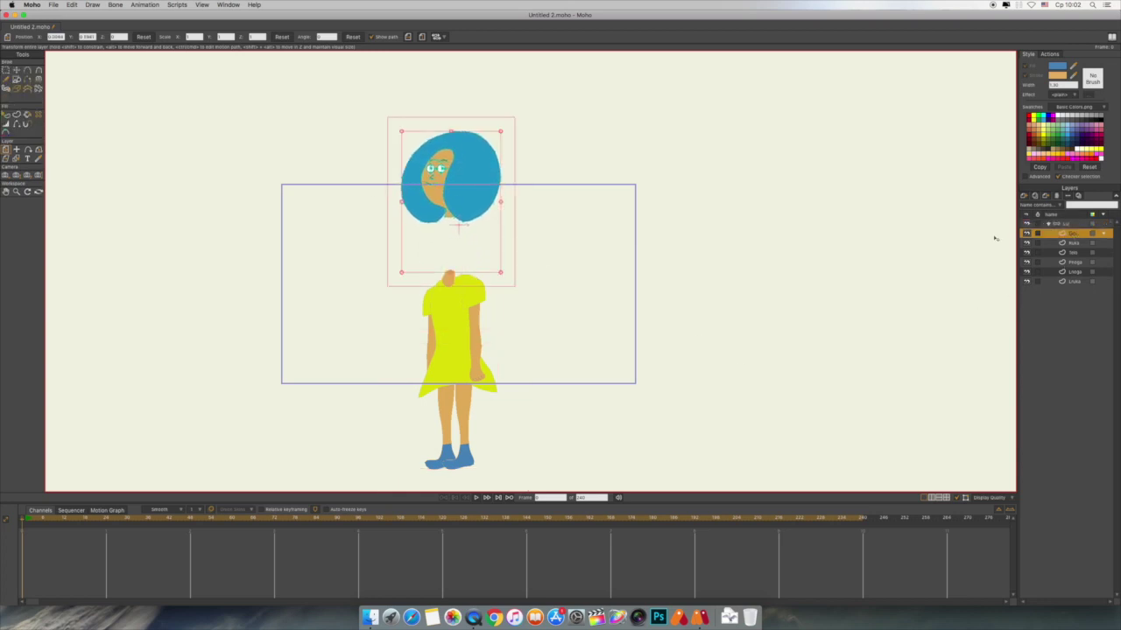
pyautogui.click(1072, 243)
pyautogui.moveTo(463, 289); pyautogui.dragTo(542, 289)
# - Shift the two leg layers below the dress and apart, and move the remaining arm layer clear to the torso's left
pyautogui.click(1074, 253)
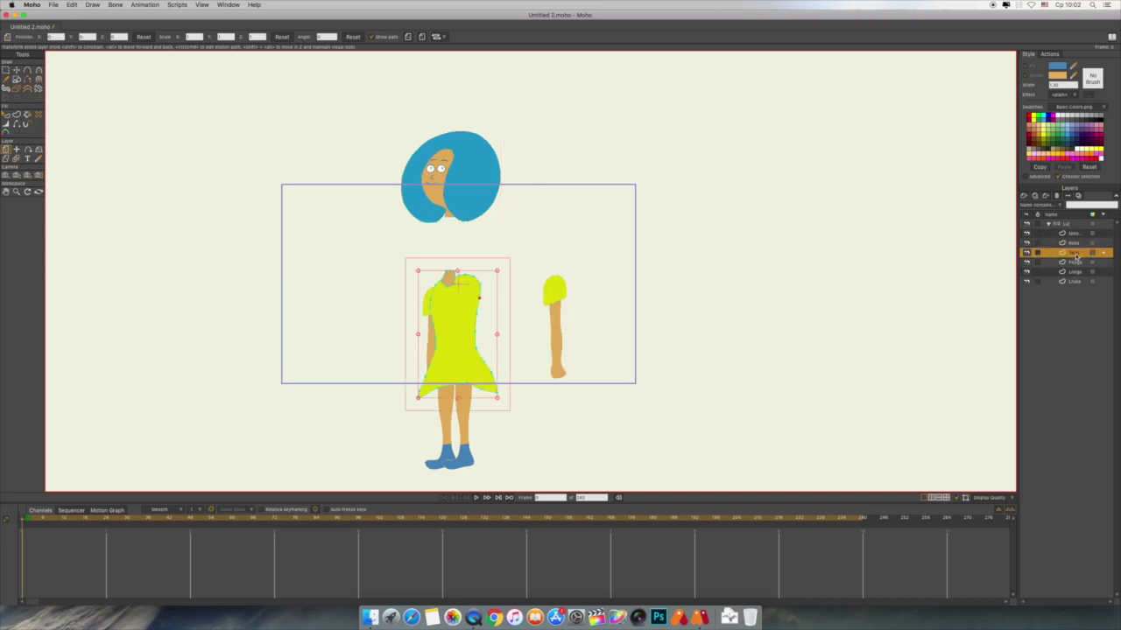
pyautogui.click(1075, 263)
pyautogui.moveTo(465, 399); pyautogui.dragTo(529, 470)
pyautogui.click(1075, 273)
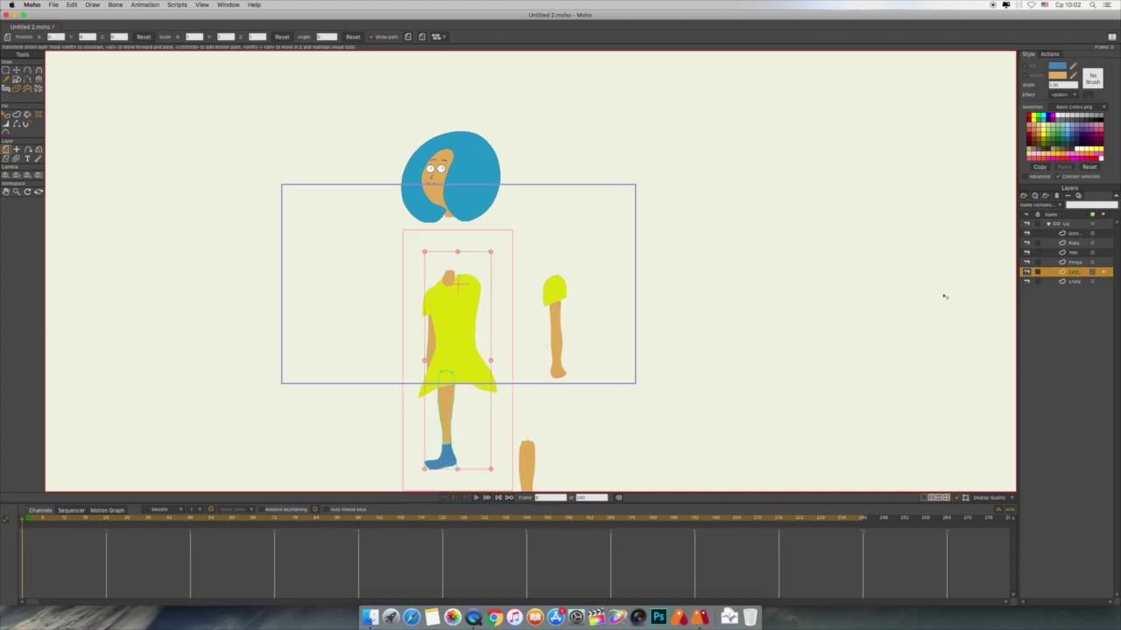
pyautogui.moveTo(455, 395); pyautogui.dragTo(388, 435)
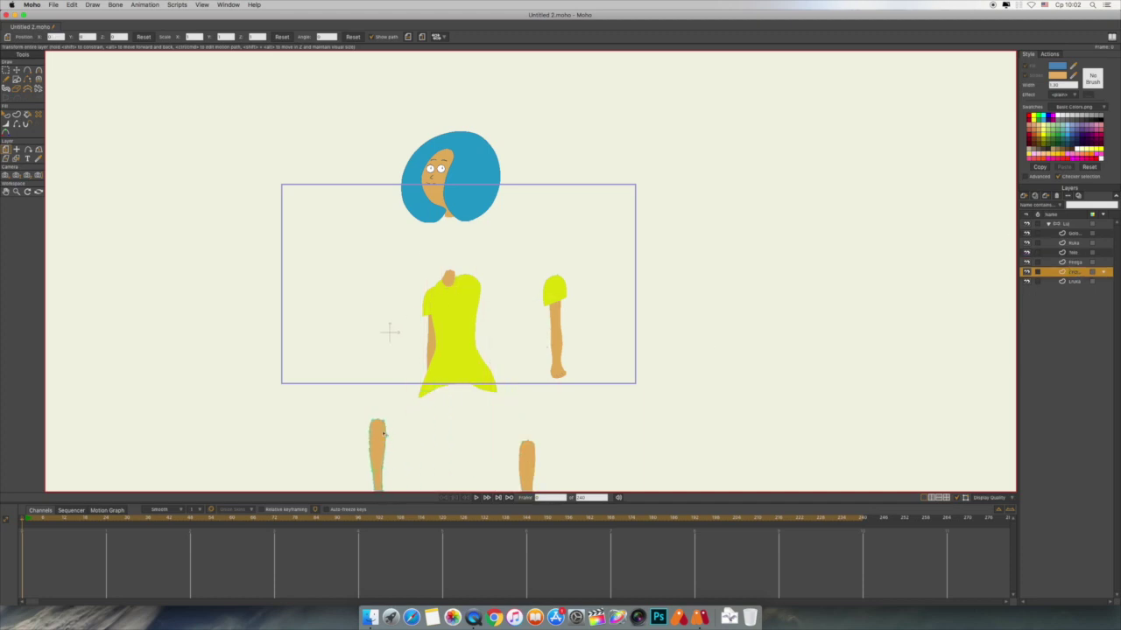
pyautogui.click(1075, 281)
pyautogui.moveTo(435, 303); pyautogui.dragTo(367, 304)
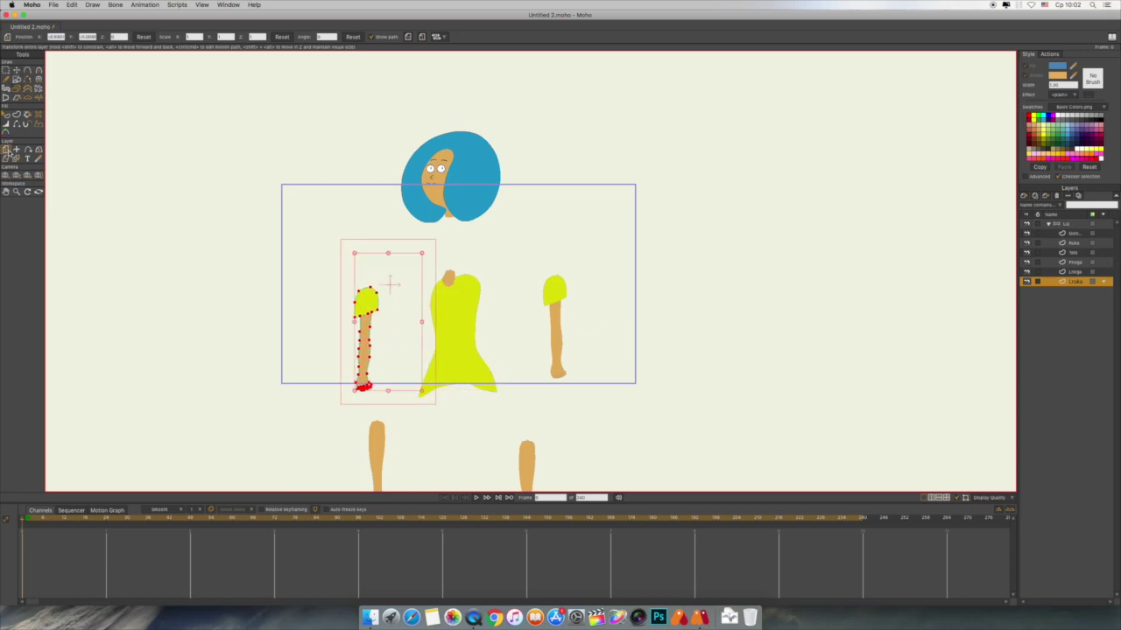
# - In the bone layer, add a chain of two bones up the torso from the hips to the neck
pyautogui.click(1075, 225)
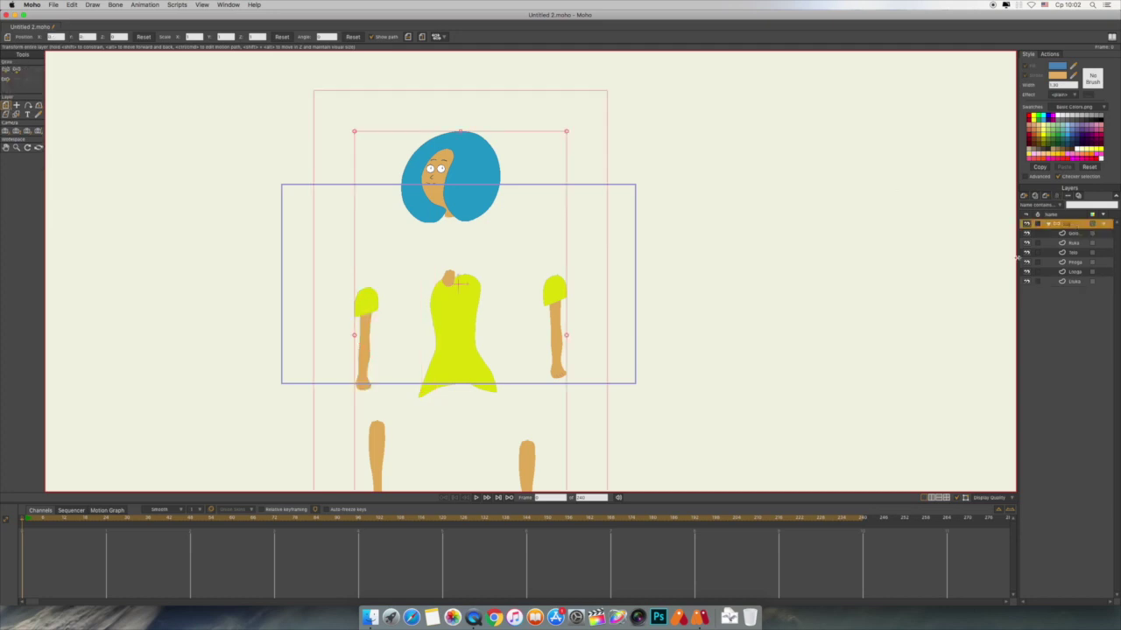
pyautogui.click(6, 69)
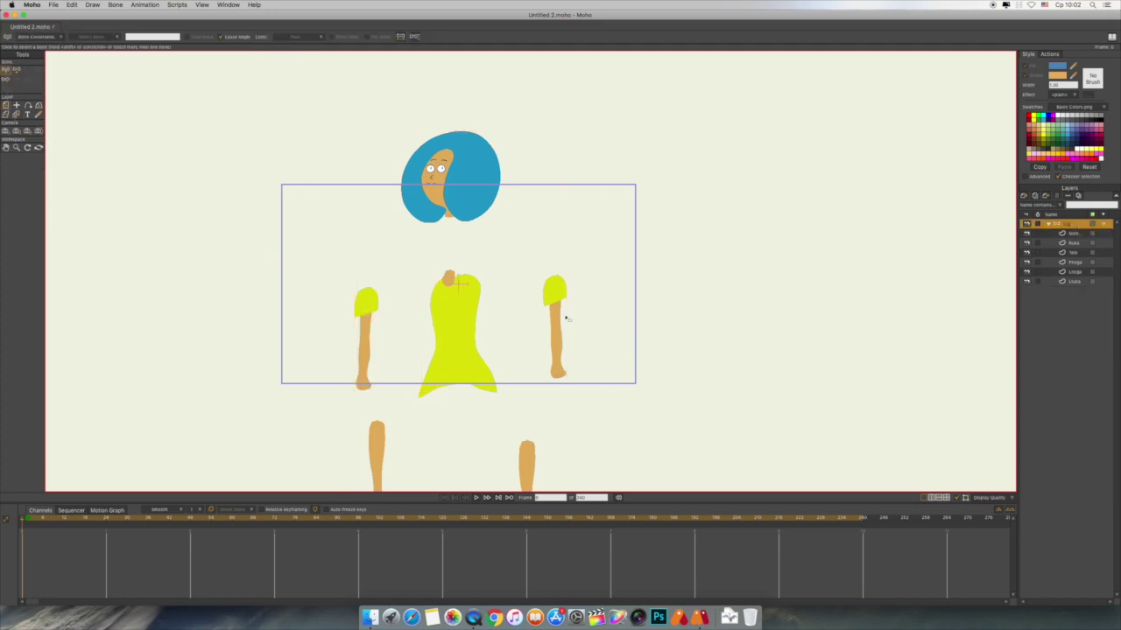
pyautogui.scroll(-3, 715, 362)
pyautogui.scroll(3, 730, 367)
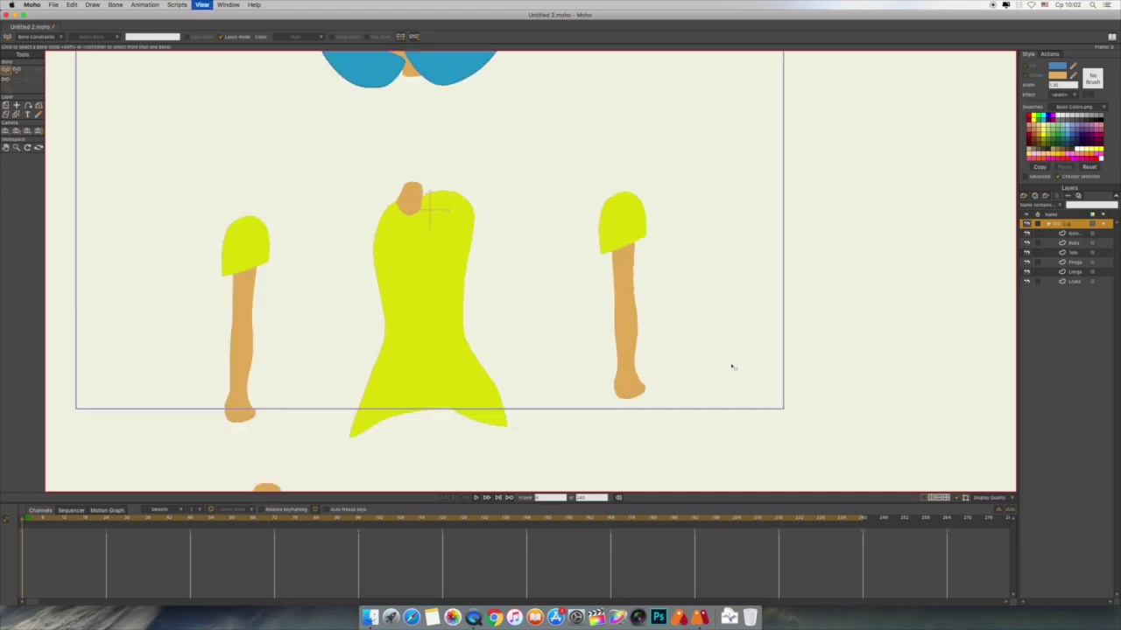
pyautogui.moveTo(547, 321); pyautogui.dragTo(601, 331)
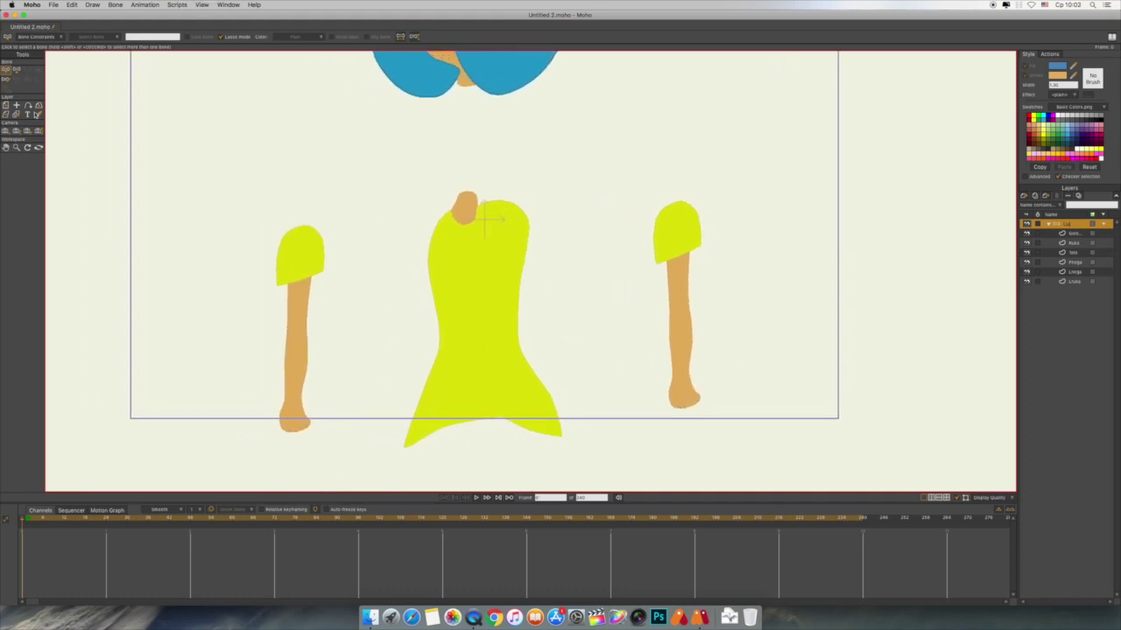
pyautogui.click(16, 70)
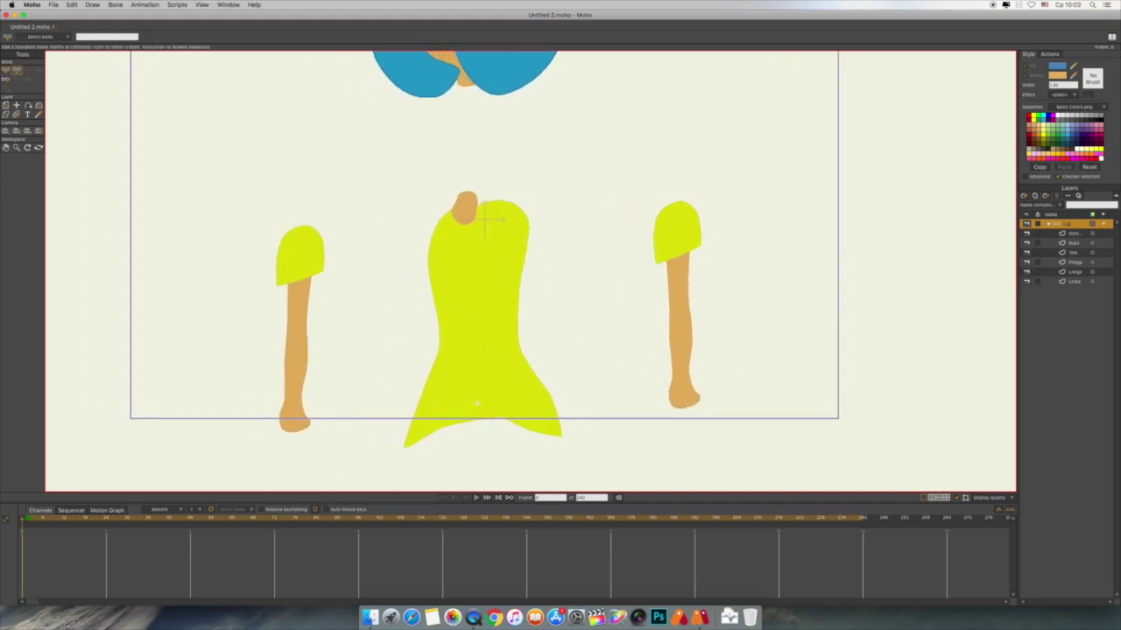
pyautogui.moveTo(477, 403); pyautogui.dragTo(472, 198)
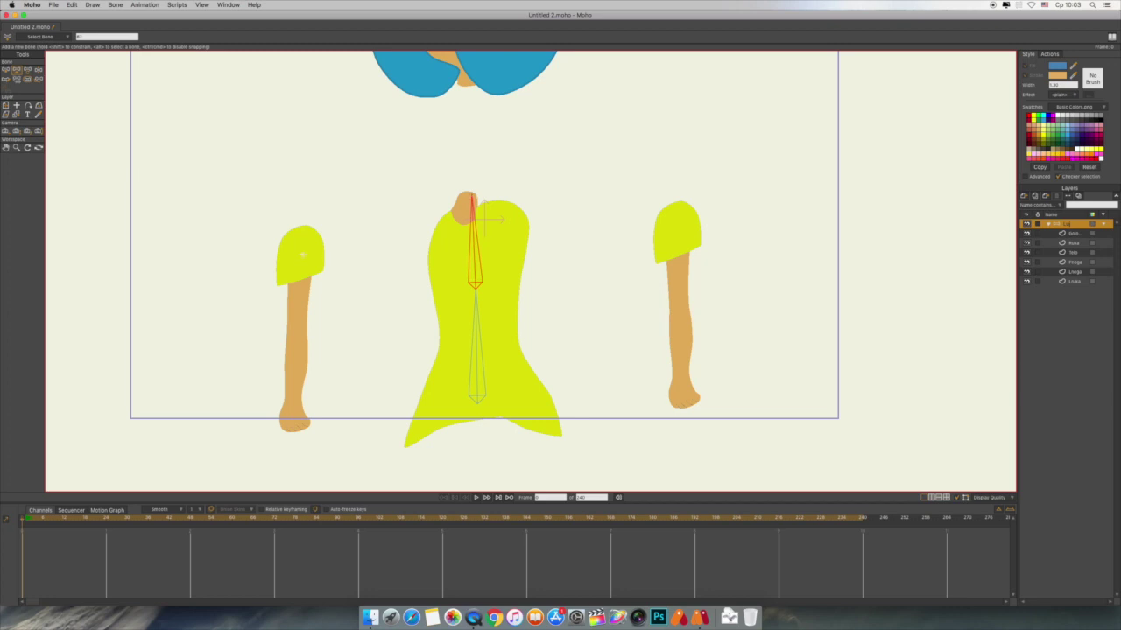
# - Add a three-bone chain from shoulder to hand in each arm, both chains parented to the upper torso bone
pyautogui.moveTo(302, 234); pyautogui.dragTo(295, 427)
pyautogui.press('z')
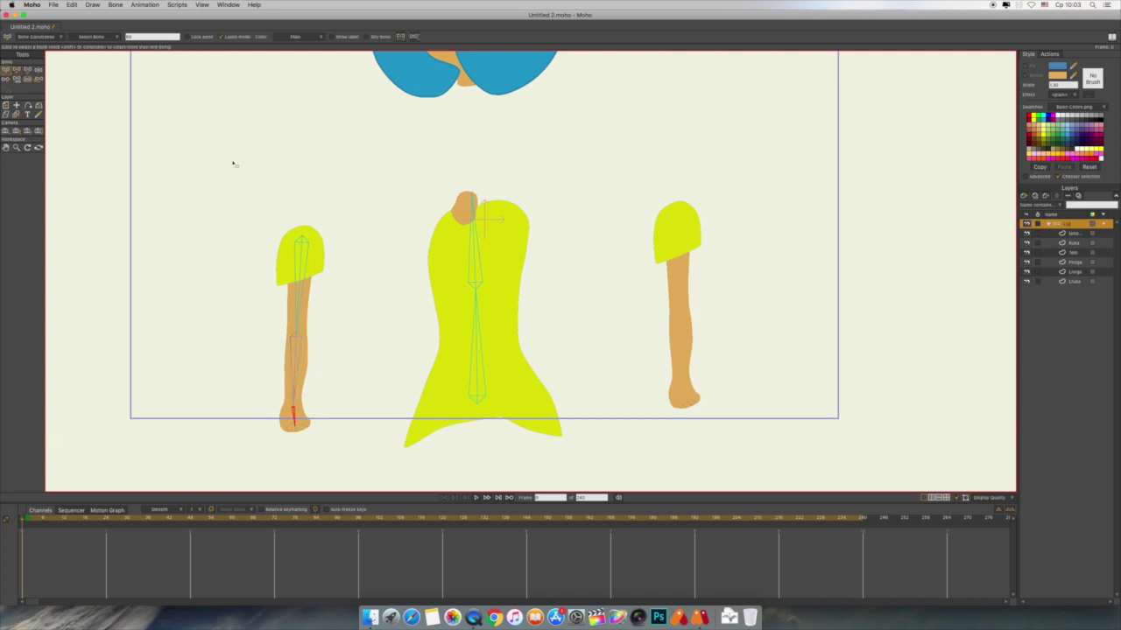
pyautogui.click(477, 264)
pyautogui.press('a')
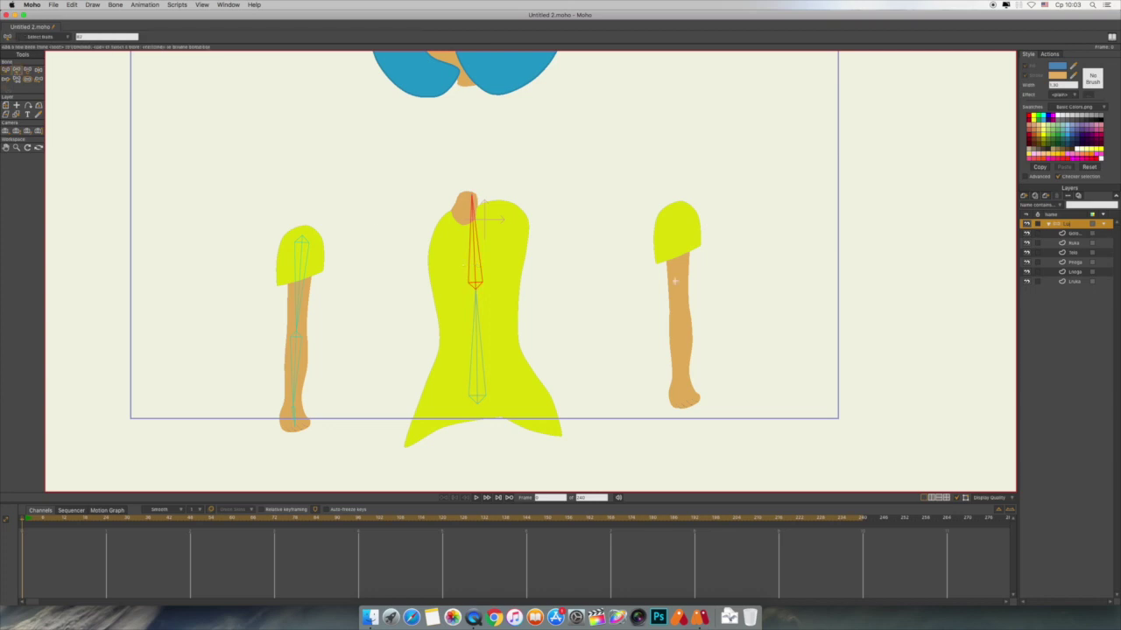
pyautogui.moveTo(676, 213); pyautogui.dragTo(684, 404)
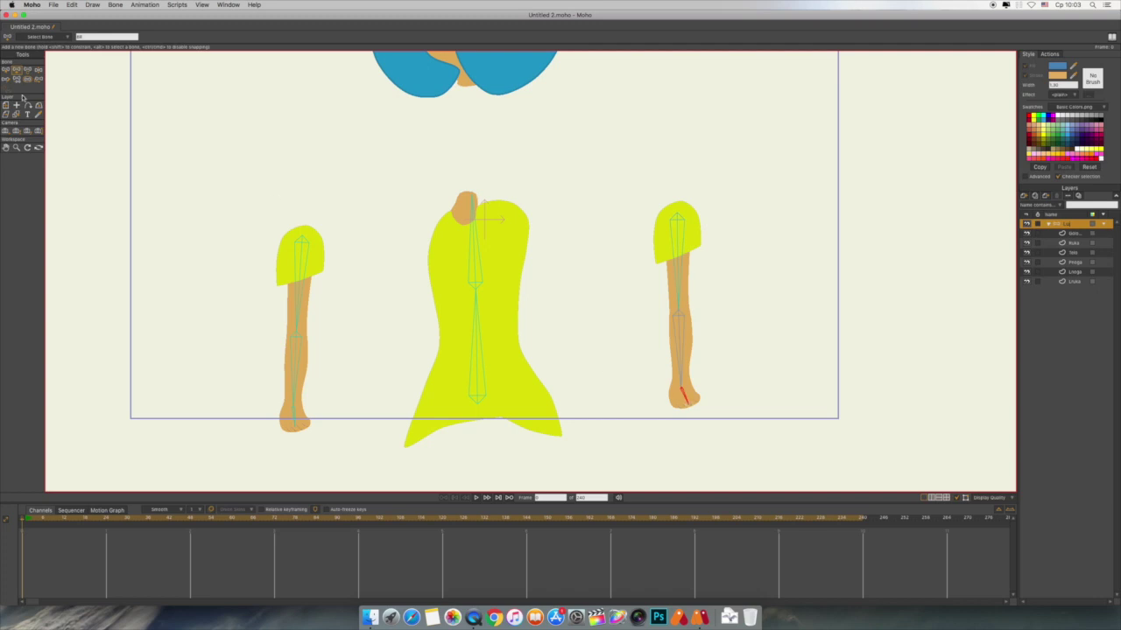
# - Add a head bone from the neck to the top of the hair, parented to the upper torso bone
pyautogui.click(6, 71)
pyautogui.click(476, 255)
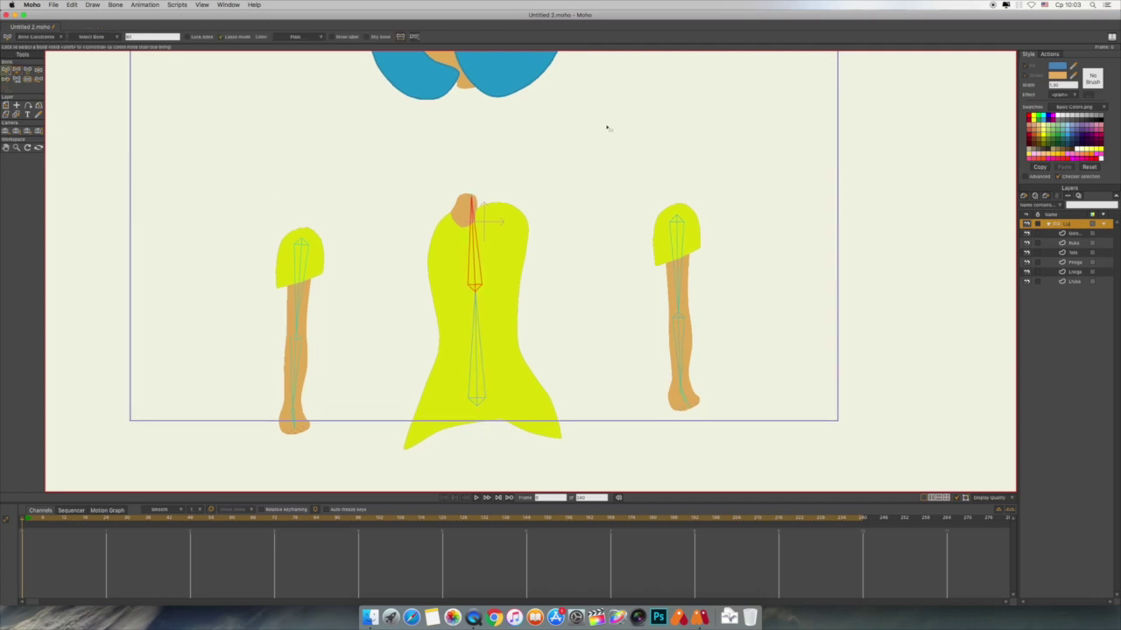
pyautogui.scroll(5, 500, 299)
pyautogui.press('a')
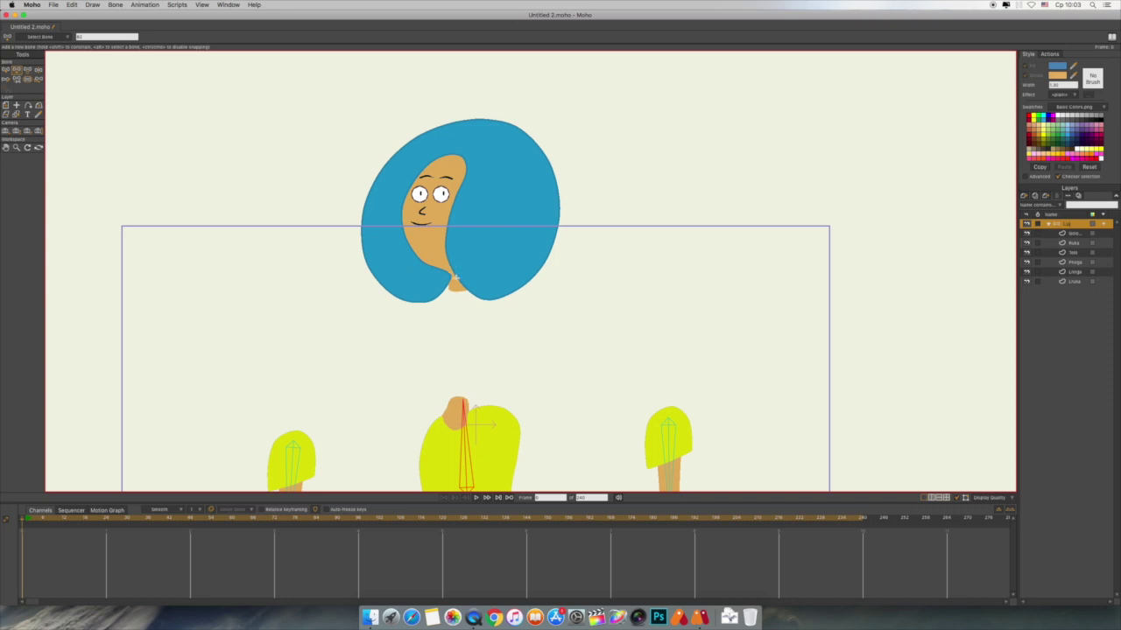
pyautogui.moveTo(453, 271); pyautogui.dragTo(457, 128)
# - Add a three-bone chain down the left-hand leg to the toes, parented to the lower torso bone
pyautogui.press('z')
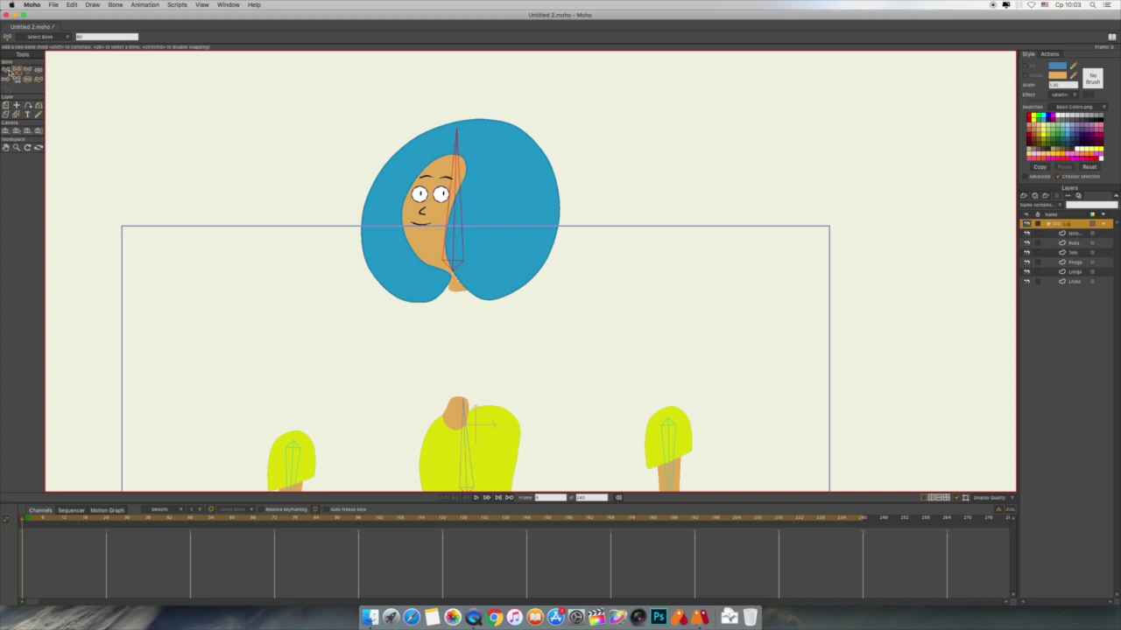
pyautogui.scroll(-5, 305, 277)
pyautogui.scroll(-5, 306, 278)
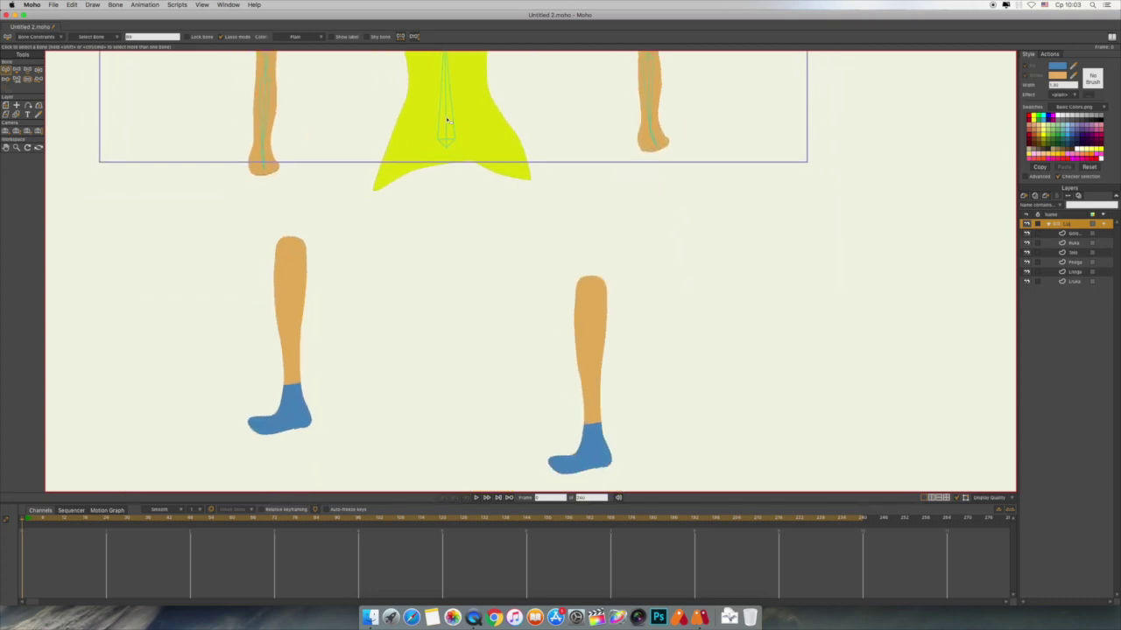
pyautogui.click(447, 120)
pyautogui.hscroll(-3, 467, 251)
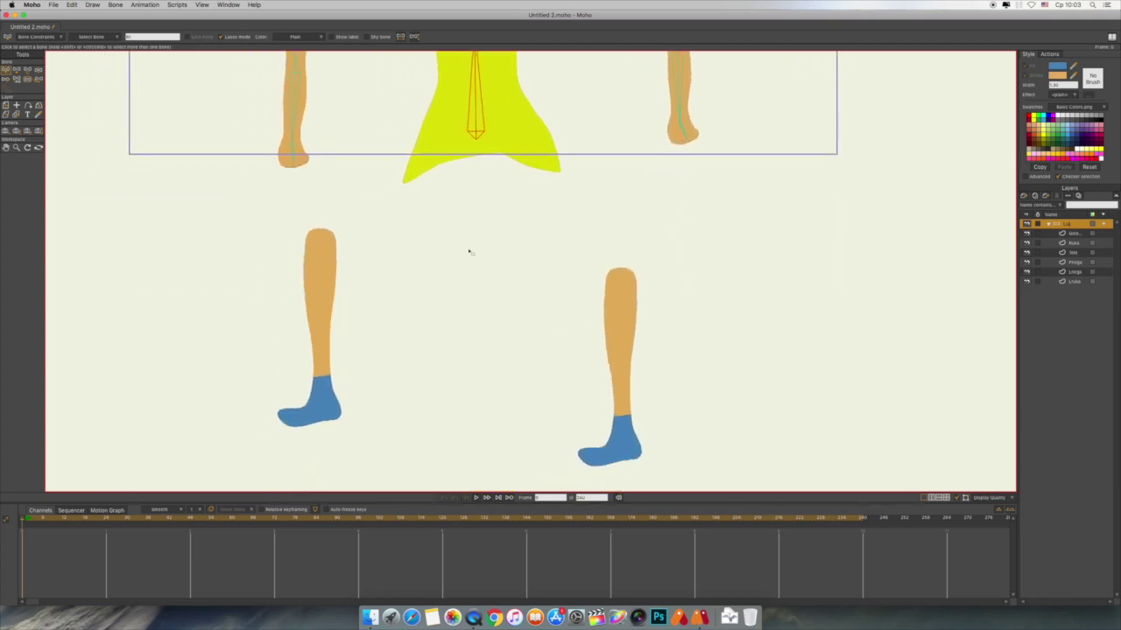
pyautogui.click(16, 70)
pyautogui.moveTo(320, 235); pyautogui.dragTo(288, 418)
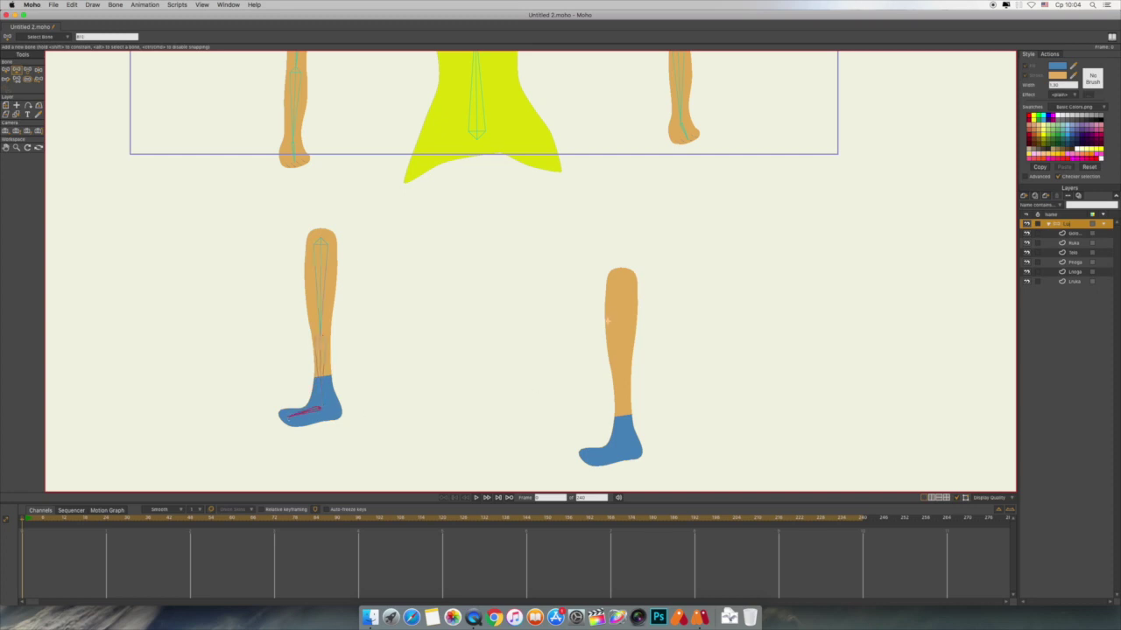
# - Add a three-bone chain down the right-hand leg to the toes, parented to the lower torso bone
pyautogui.click(5, 69)
pyautogui.click(477, 127)
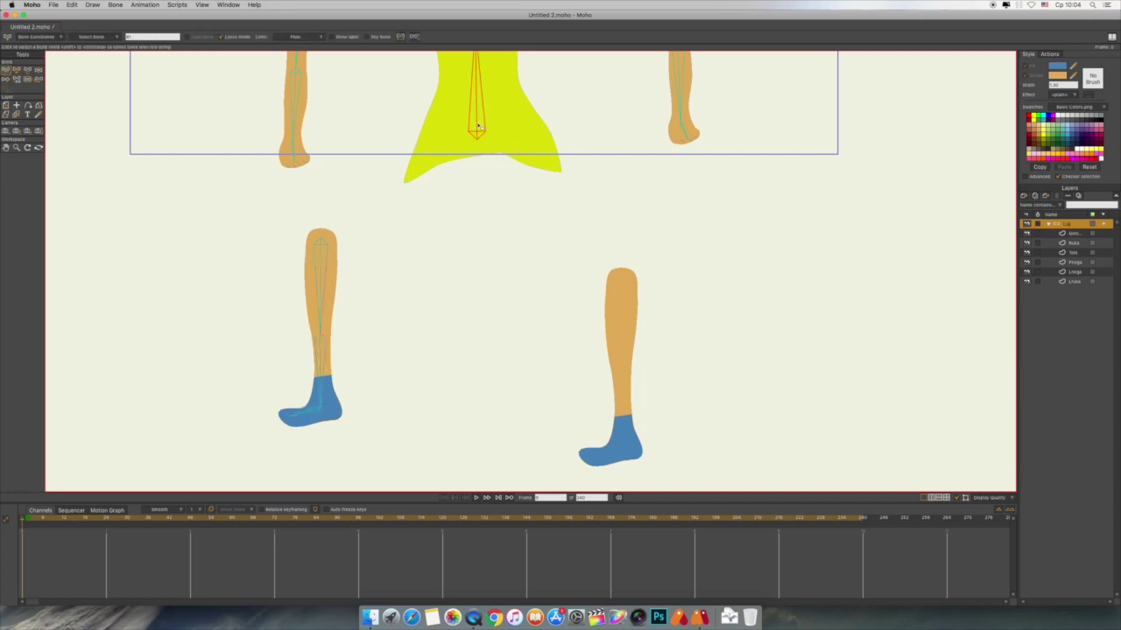
pyautogui.click(16, 69)
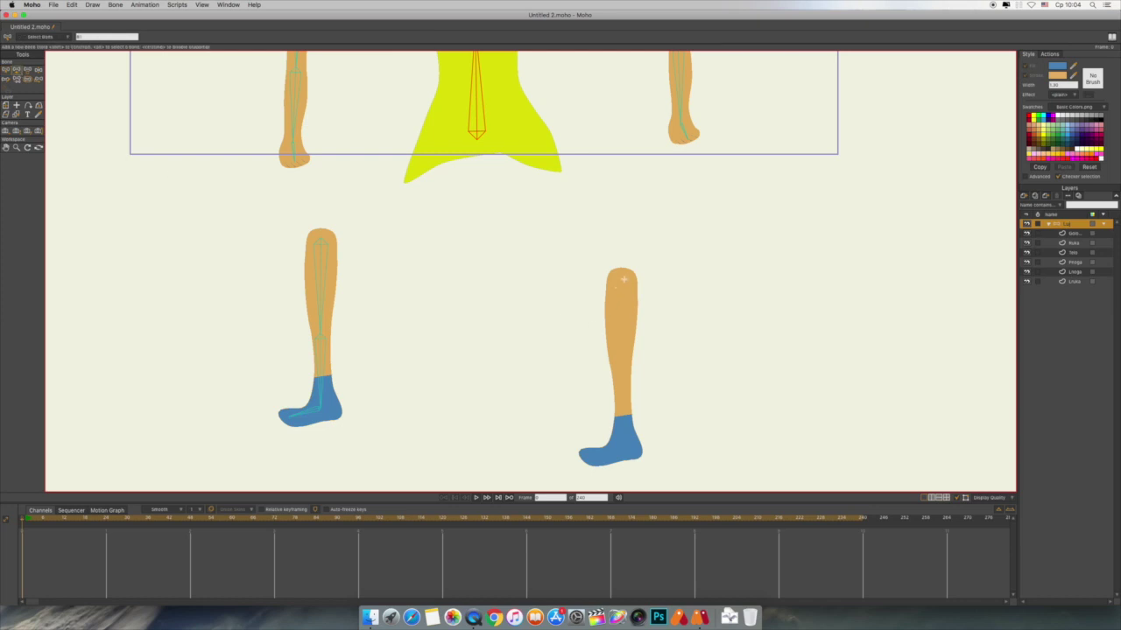
pyautogui.moveTo(622, 276); pyautogui.dragTo(597, 454)
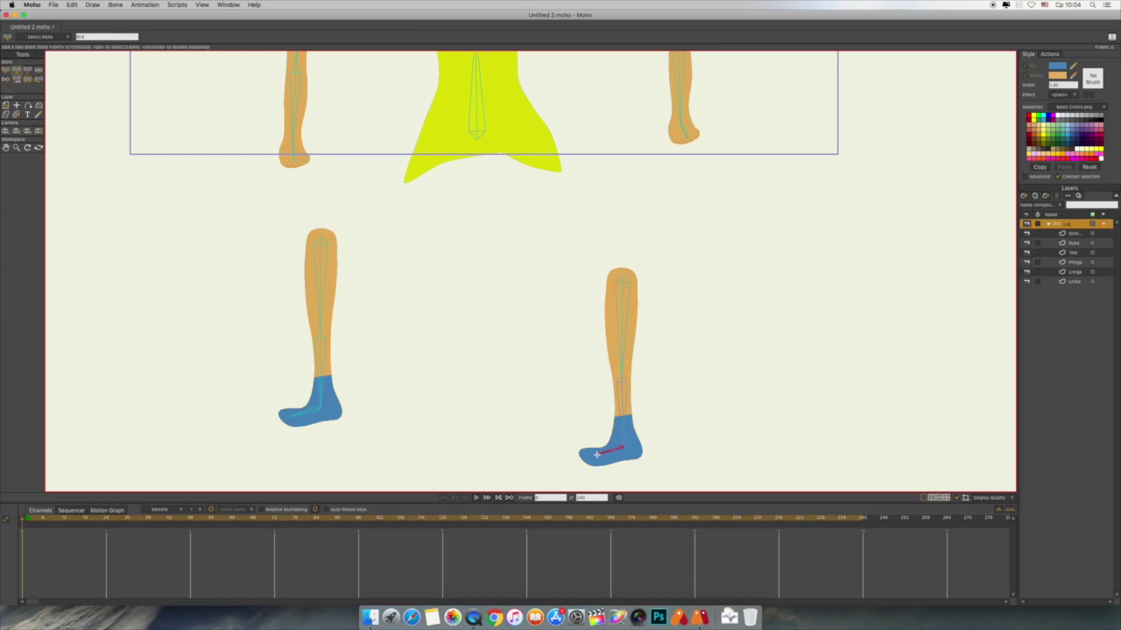
# - Shrink the strength areas of the right-hand leg's three bones so they fit closely around the leg and foot
pyautogui.click(27, 79)
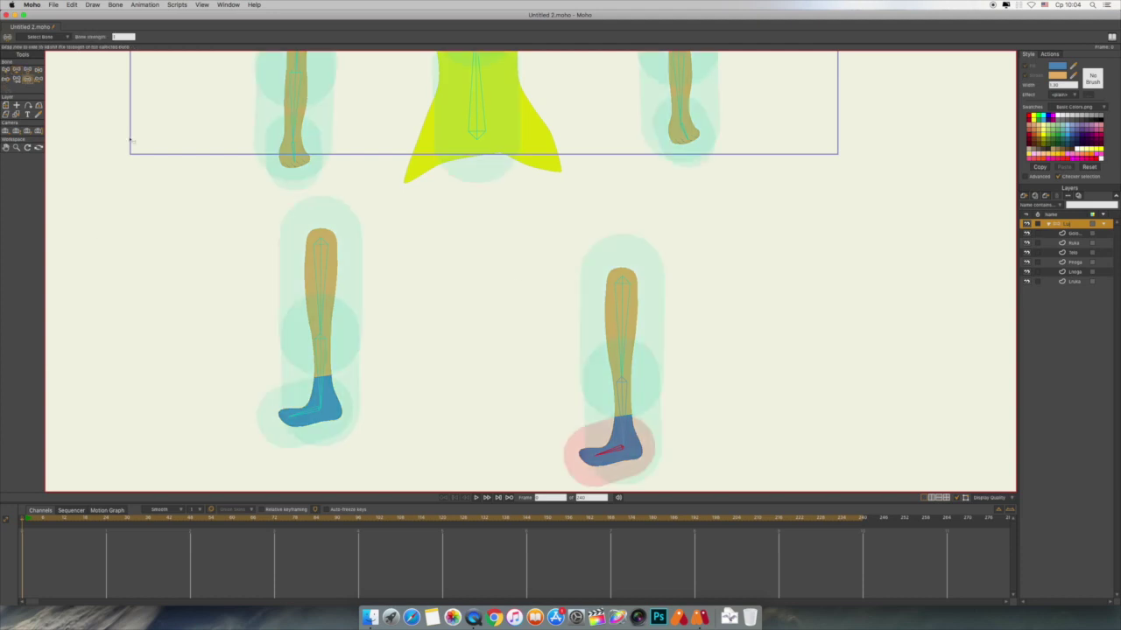
pyautogui.scroll(-5, 758, 330)
pyautogui.moveTo(616, 344); pyautogui.dragTo(568, 351)
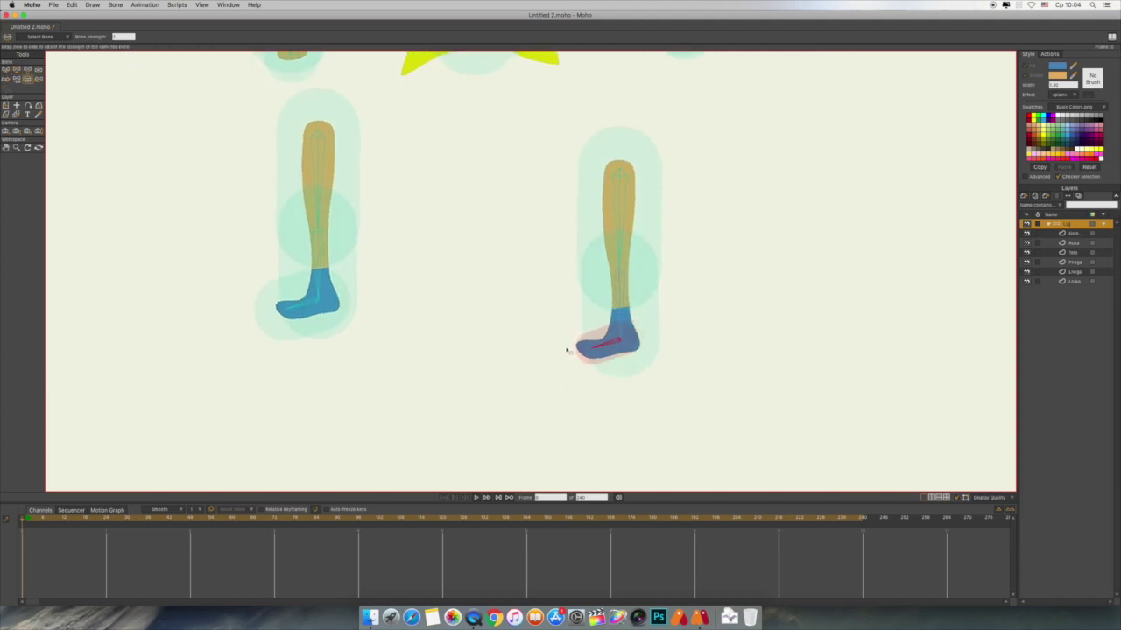
pyautogui.moveTo(620, 307); pyautogui.dragTo(570, 307)
pyautogui.click(639, 237)
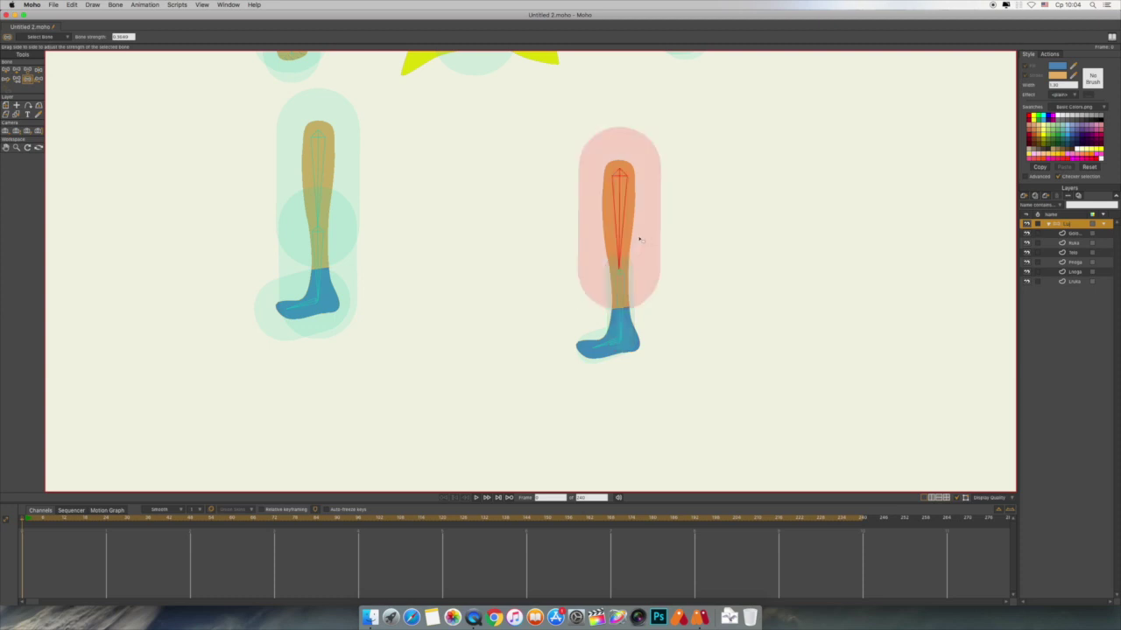
pyautogui.moveTo(638, 237); pyautogui.dragTo(577, 242)
# - Shrink the strength areas of the left-hand leg's bones so they fit closely around the leg and foot
pyautogui.moveTo(334, 303); pyautogui.dragTo(246, 315)
pyautogui.moveTo(436, 174); pyautogui.dragTo(417, 382)
pyautogui.moveTo(322, 393); pyautogui.dragTo(278, 393)
# - Reduce the strength areas of the right-hand arm's bones to fit the hand, forearm and upper arm
pyautogui.scroll(4, 497, 370)
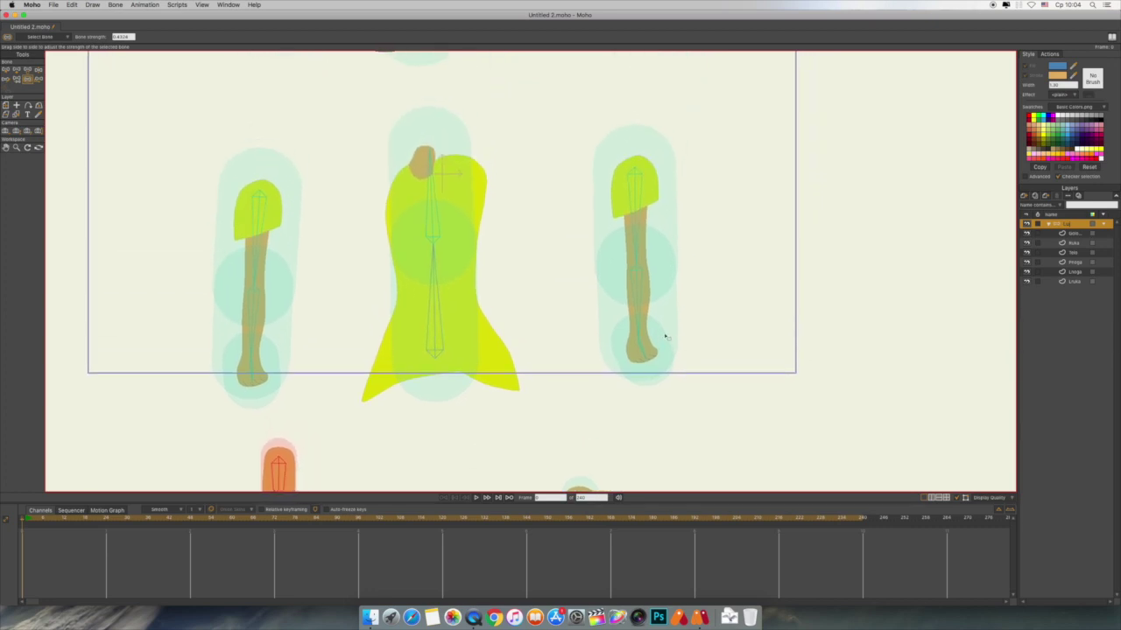
pyautogui.moveTo(665, 337); pyautogui.dragTo(603, 357)
pyautogui.click(615, 368)
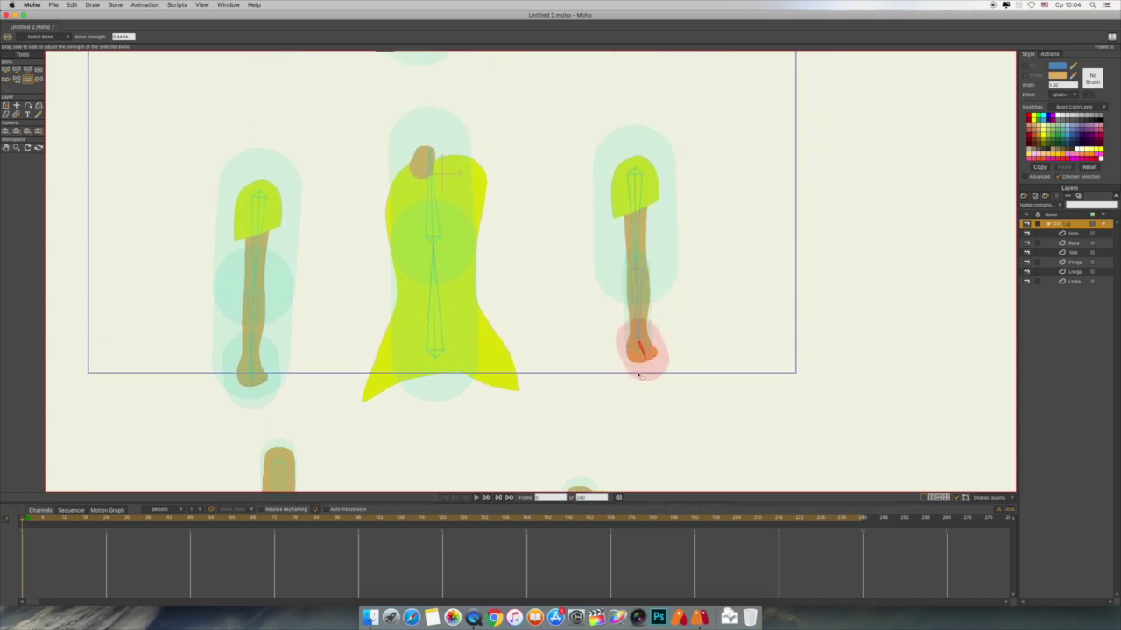
pyautogui.moveTo(668, 220); pyautogui.dragTo(623, 226)
# - Reduce the strength areas of the left-hand arm's bones to fit the hand, forearm and upper arm
pyautogui.scroll(-1, 526, 304)
pyautogui.hscroll(-3, 525, 305)
pyautogui.click(343, 360)
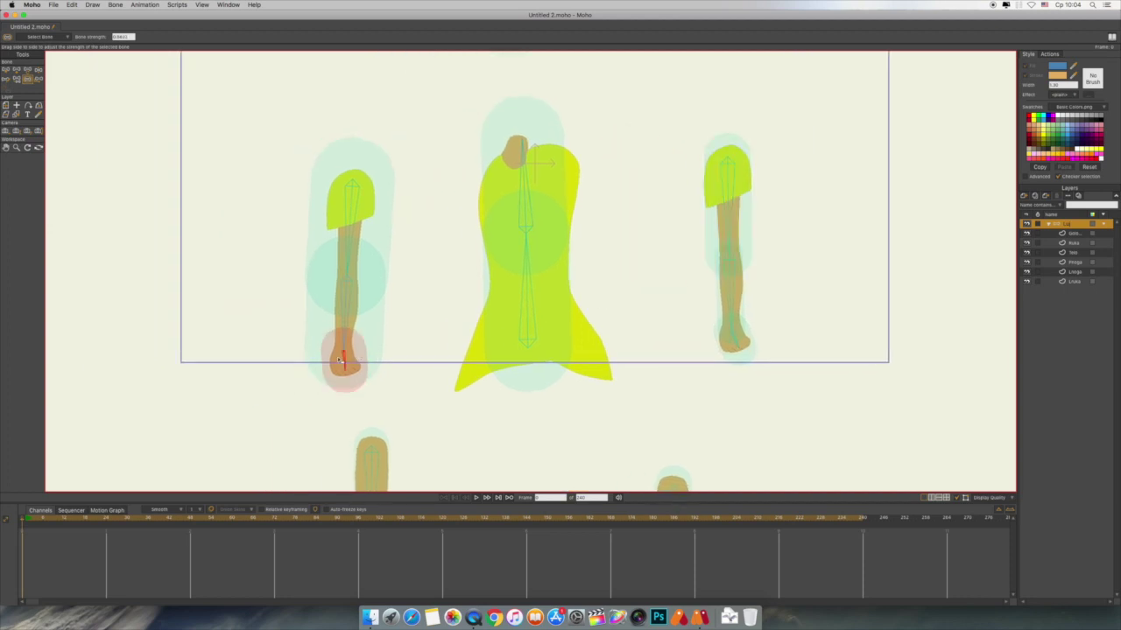
pyautogui.click(339, 313)
pyautogui.moveTo(340, 313); pyautogui.dragTo(309, 317)
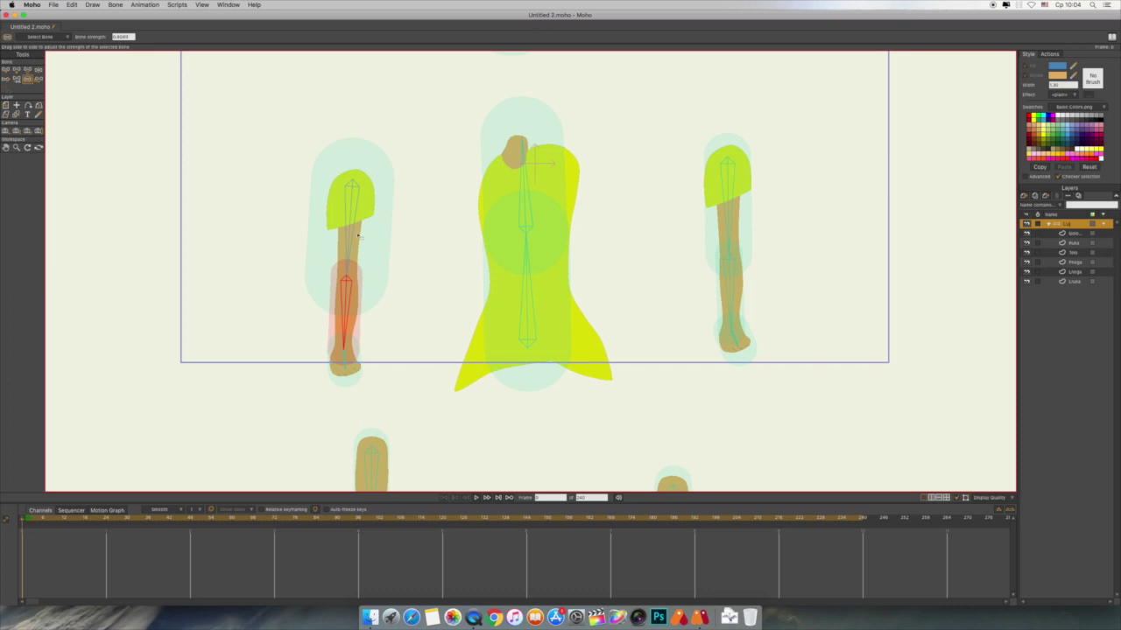
pyautogui.moveTo(358, 236); pyautogui.dragTo(332, 234)
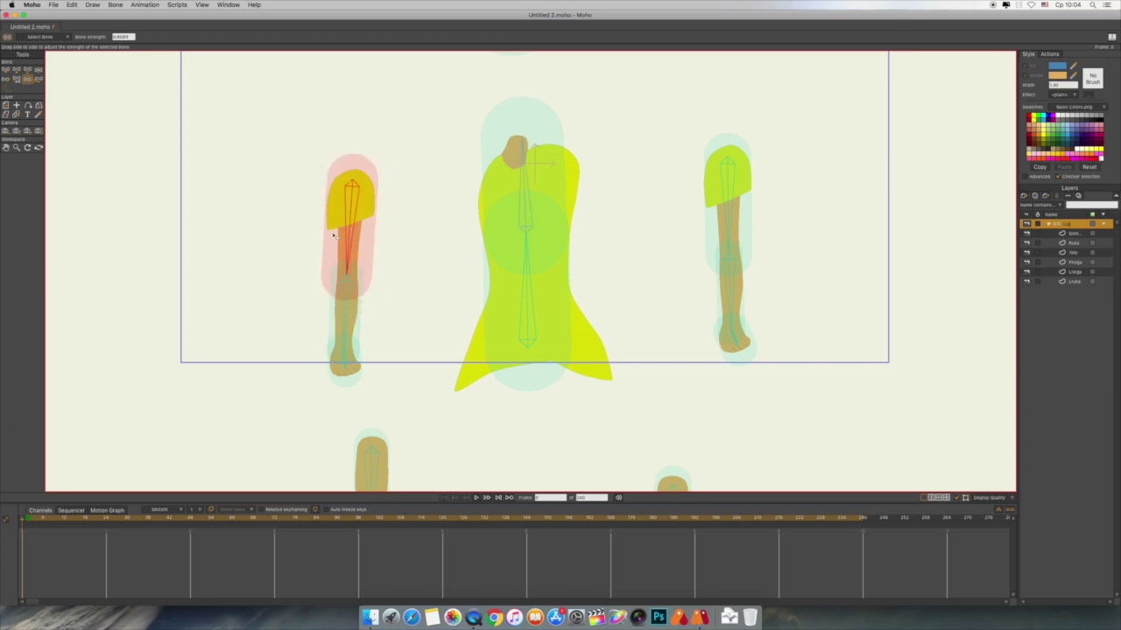
# - Narrow the strength areas of the upper and lower torso bones
pyautogui.click(527, 191)
pyautogui.click(540, 324)
pyautogui.moveTo(631, 176); pyautogui.dragTo(610, 440)
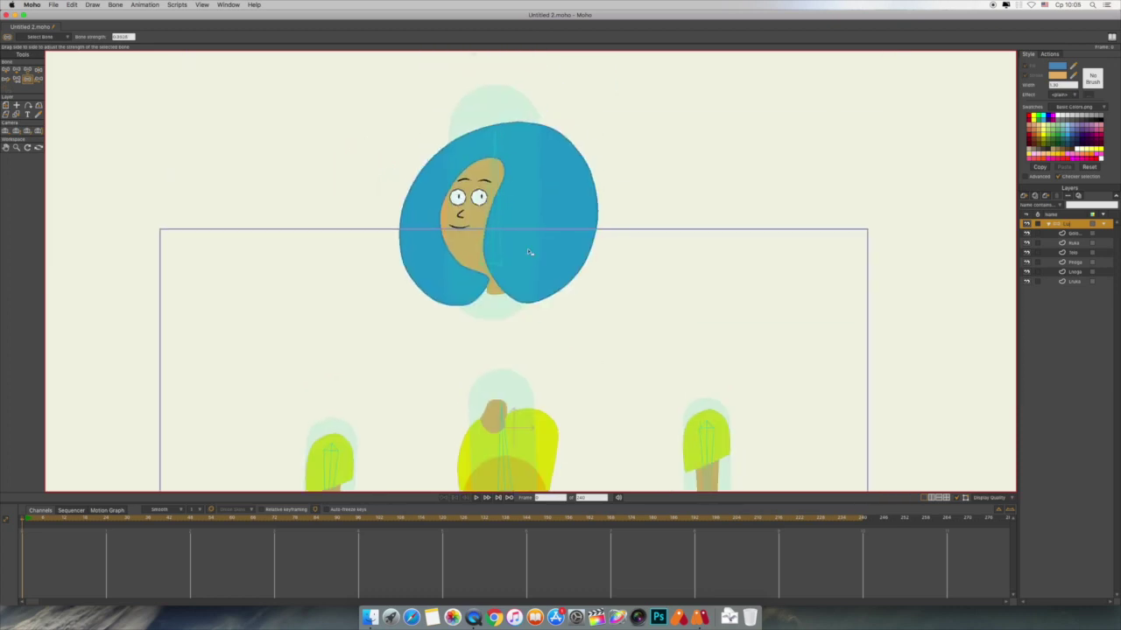
# - Widen the head bone's strength area until it covers the full width of the hair
pyautogui.click(507, 244)
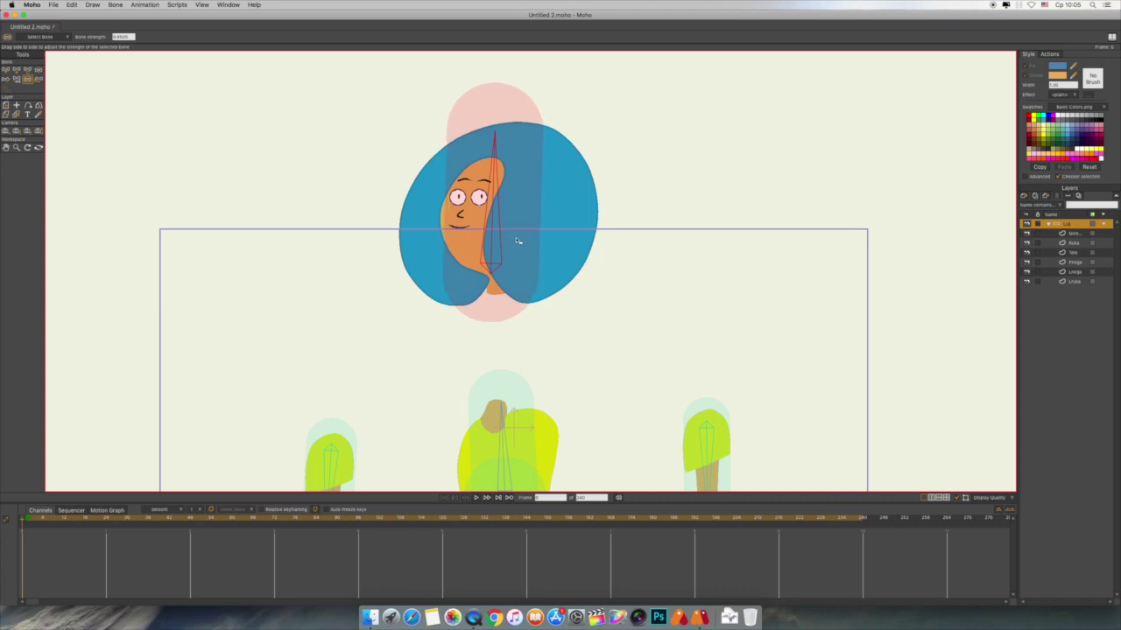
pyautogui.moveTo(517, 241); pyautogui.dragTo(640, 248)
pyautogui.scroll(-5, 668, 254)
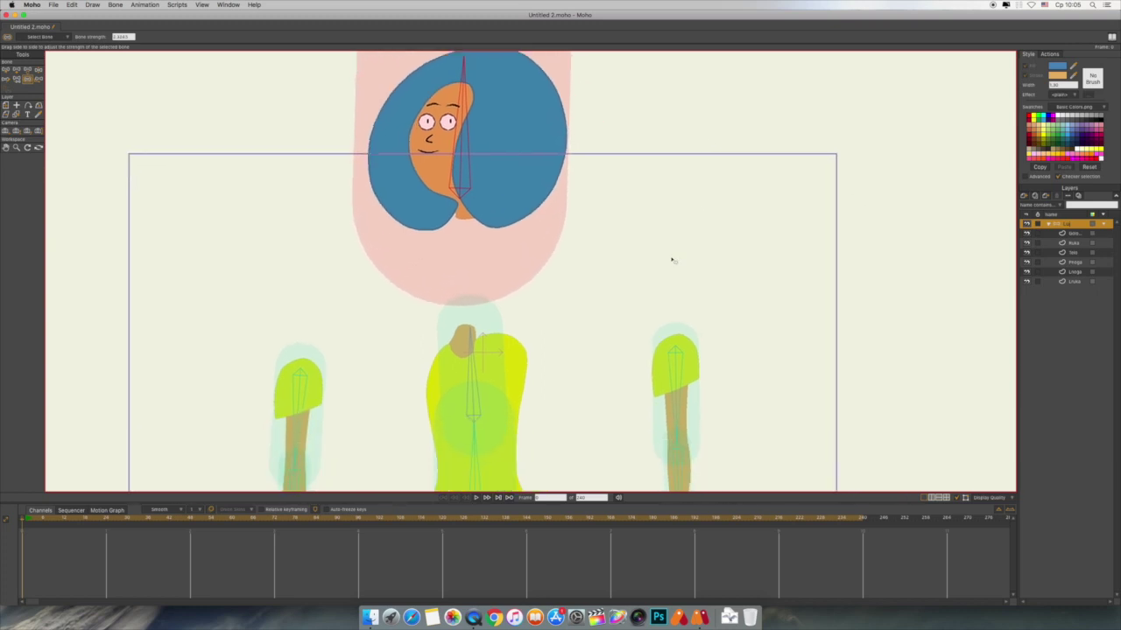
pyautogui.scroll(5, 617, 262)
# - Offset both upper arm bones so the arms sit at the shoulders of the dress
pyautogui.click(6, 70)
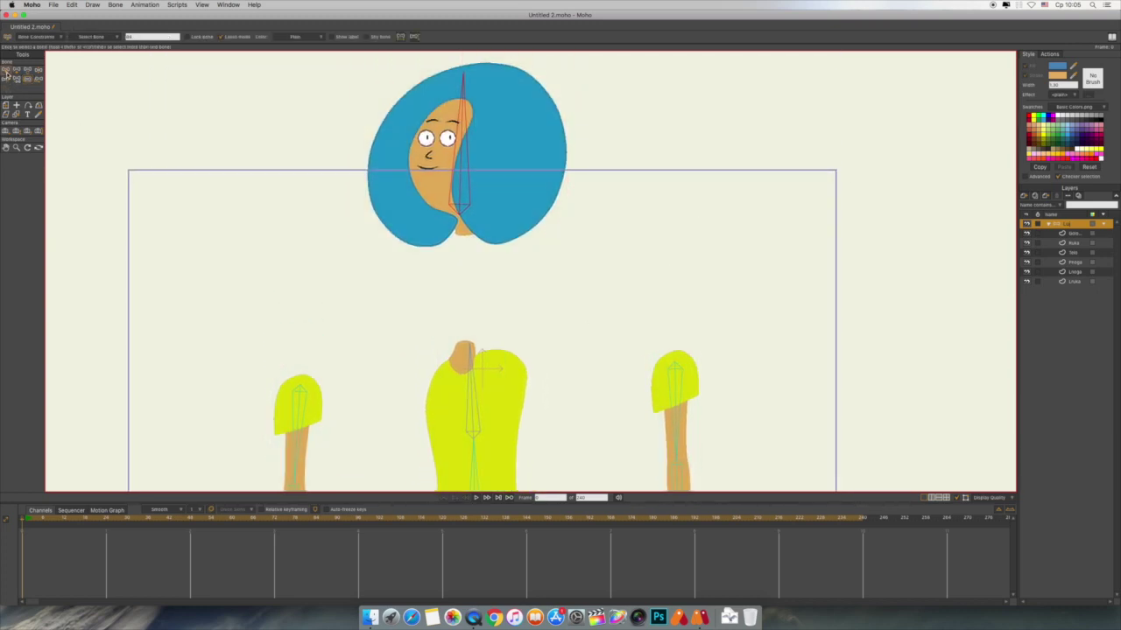
pyautogui.scroll(-5, 631, 318)
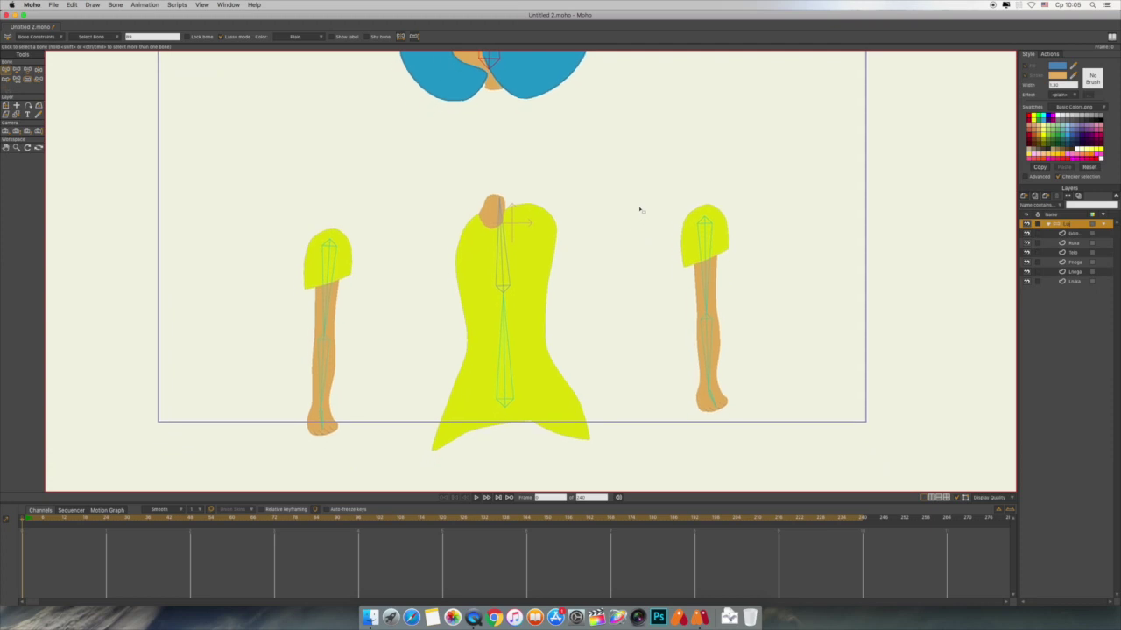
pyautogui.click(39, 79)
pyautogui.moveTo(329, 251); pyautogui.dragTo(458, 237)
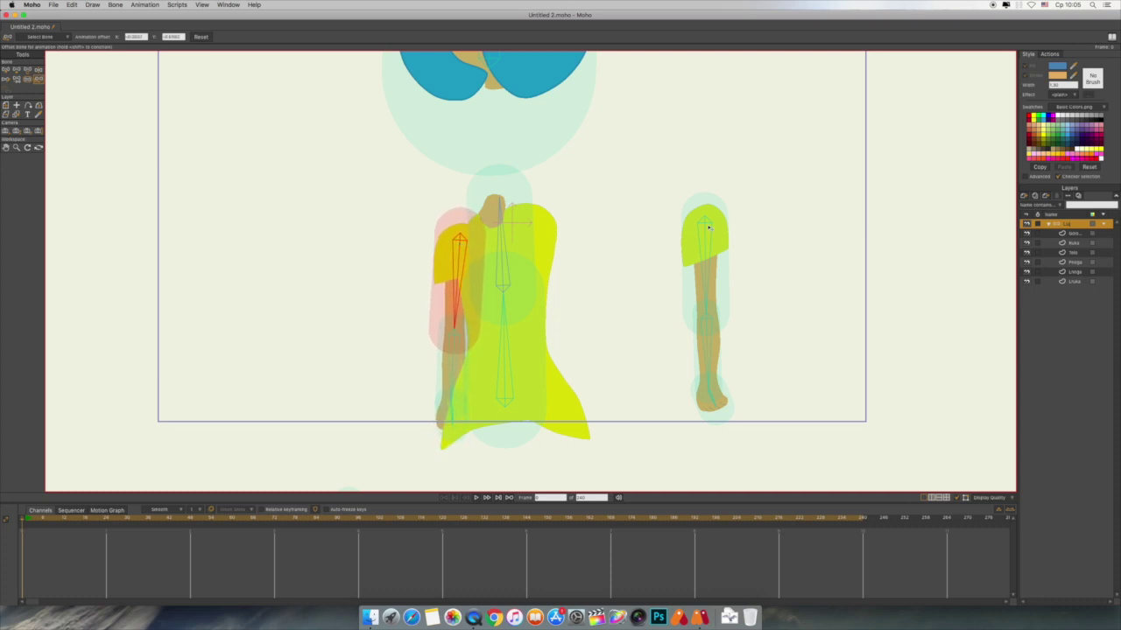
pyautogui.moveTo(705, 225); pyautogui.dragTo(535, 224)
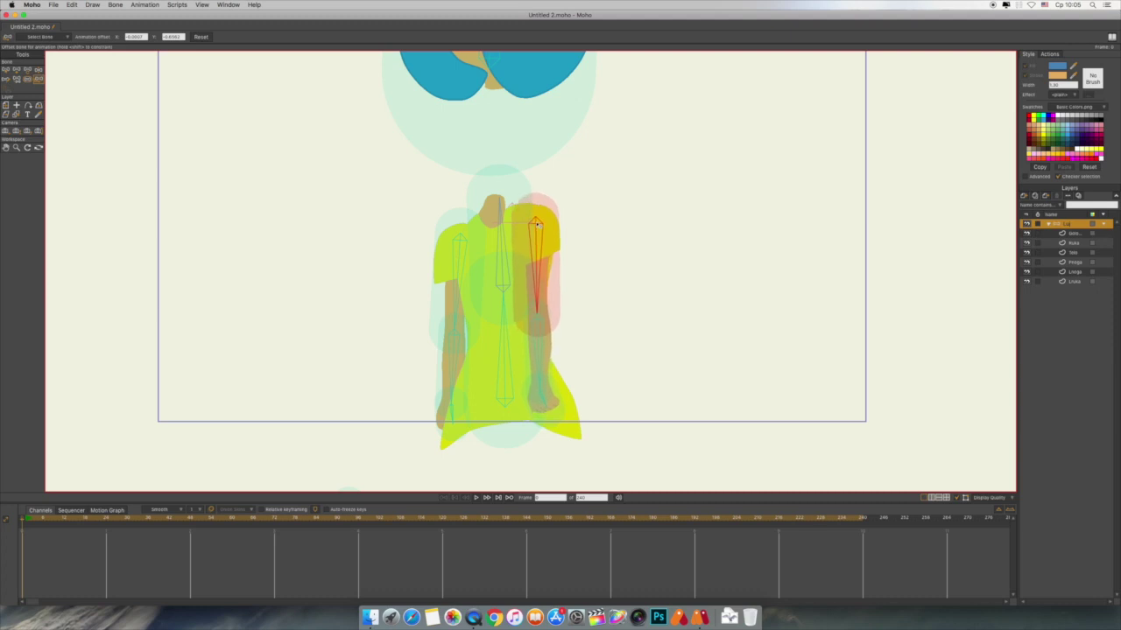
# - Offset the head bone so the head sits on the neck, and narrow its strength area
pyautogui.moveTo(603, 102); pyautogui.dragTo(575, 267)
pyautogui.moveTo(464, 198); pyautogui.dragTo(353, 340)
pyautogui.click(27, 79)
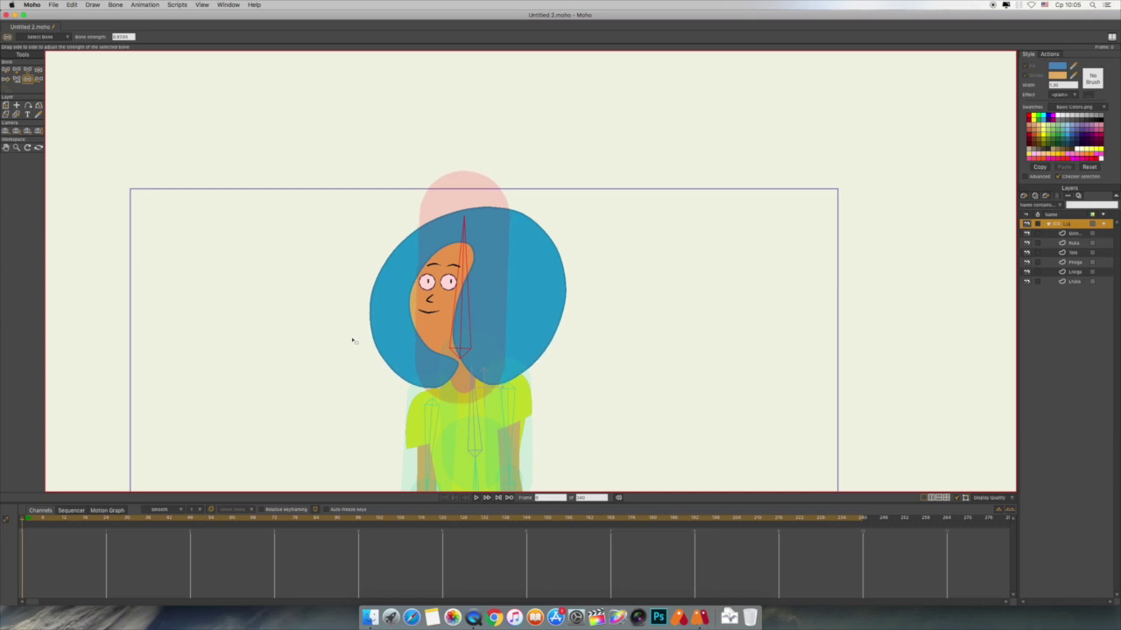
# - Offset both thigh bones so the legs sit side by side under the hem of the dress
pyautogui.scroll(-5, 301, 310)
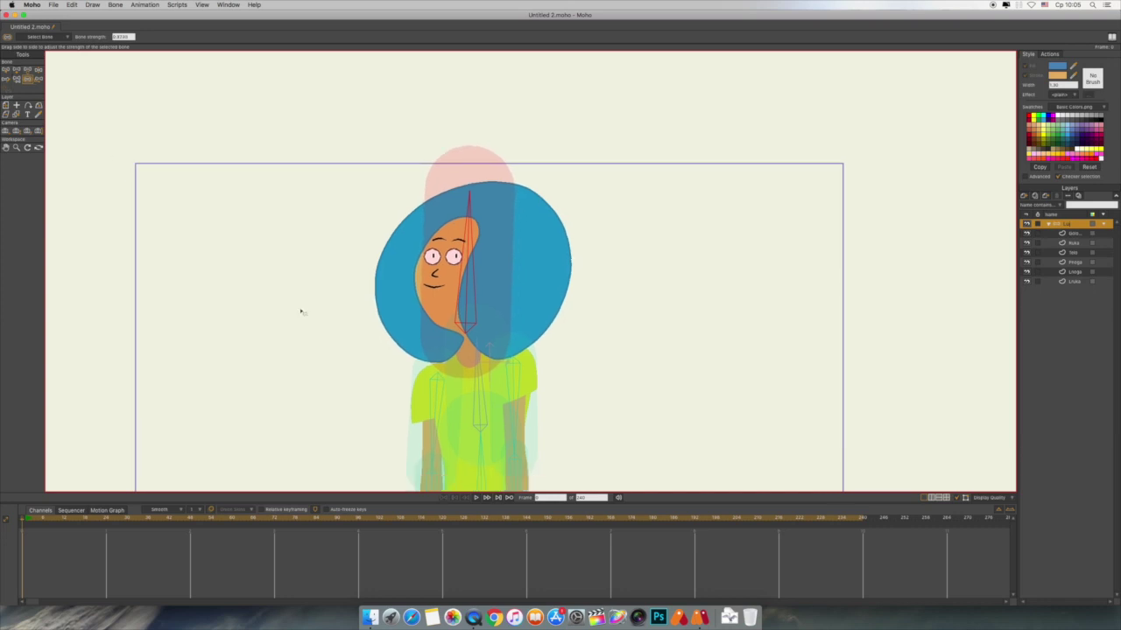
pyautogui.moveTo(316, 256); pyautogui.dragTo(302, 224)
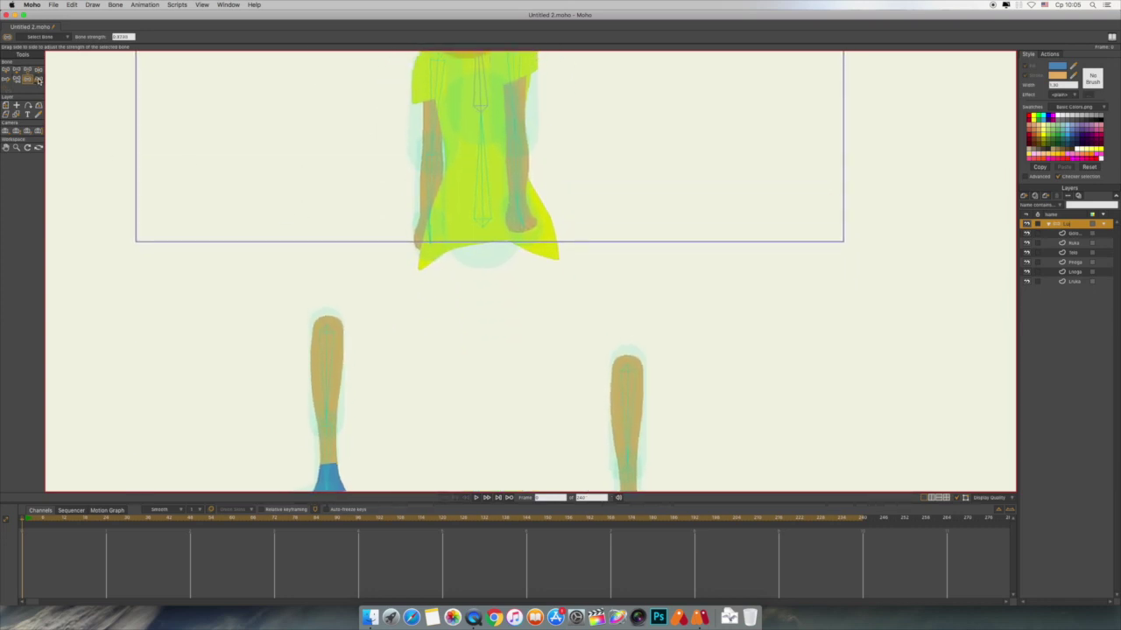
pyautogui.click(39, 79)
pyautogui.moveTo(327, 322); pyautogui.dragTo(467, 247)
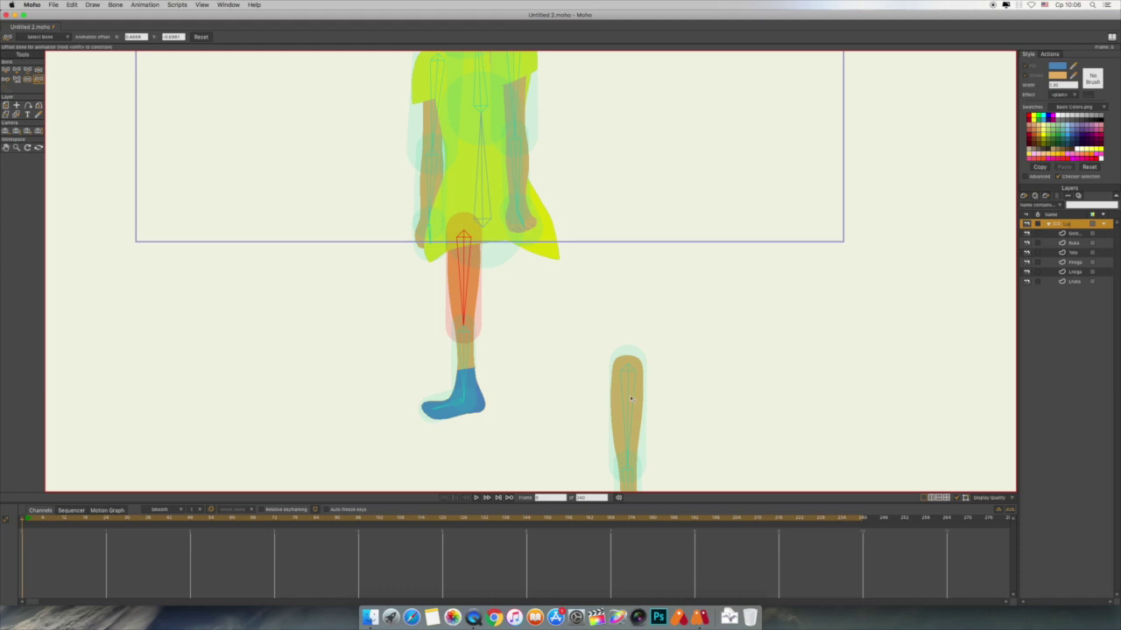
pyautogui.moveTo(630, 395); pyautogui.dragTo(503, 264)
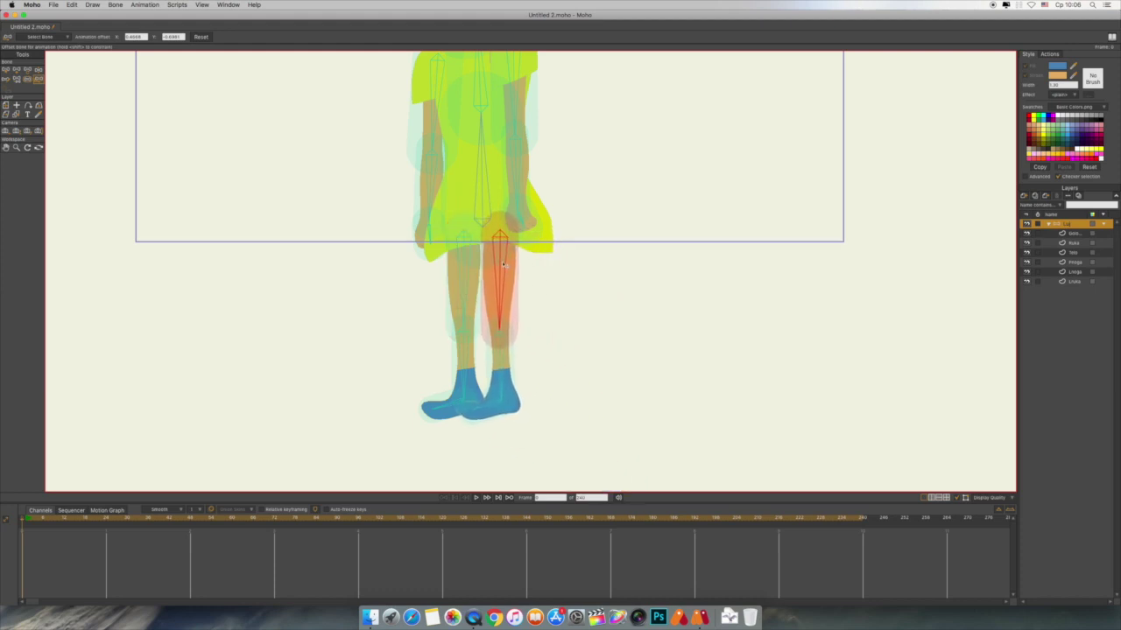
# - Test how the legs and dress deform by moving the leg bones with Manipulate Bones
pyautogui.scroll(5, 713, 270)
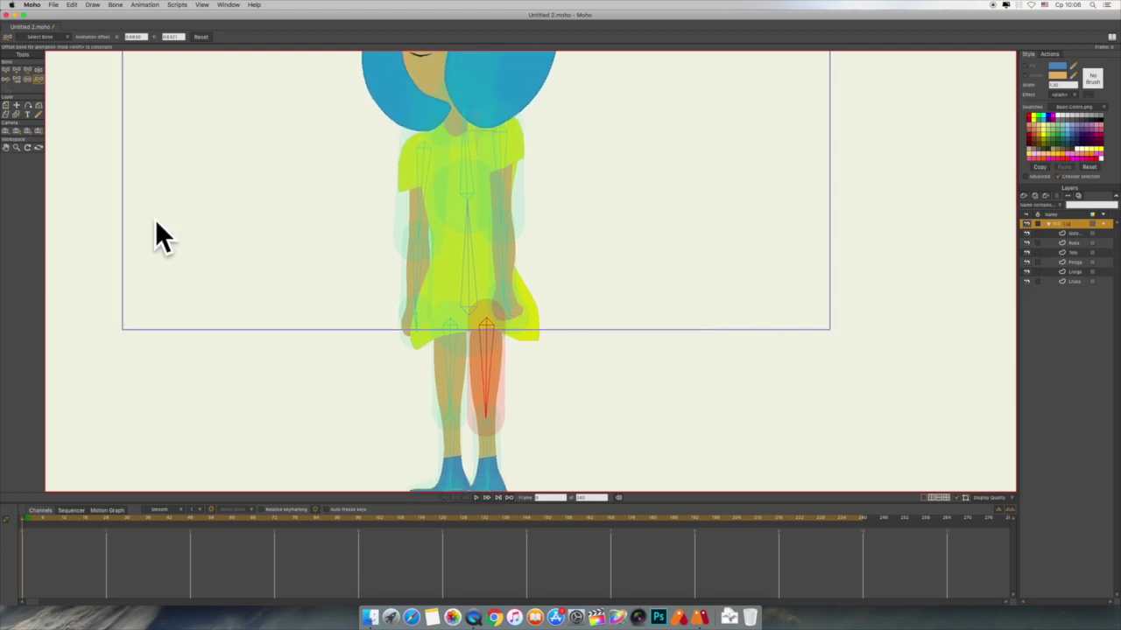
pyautogui.click(38, 73)
pyautogui.scroll(-6, 700, 368)
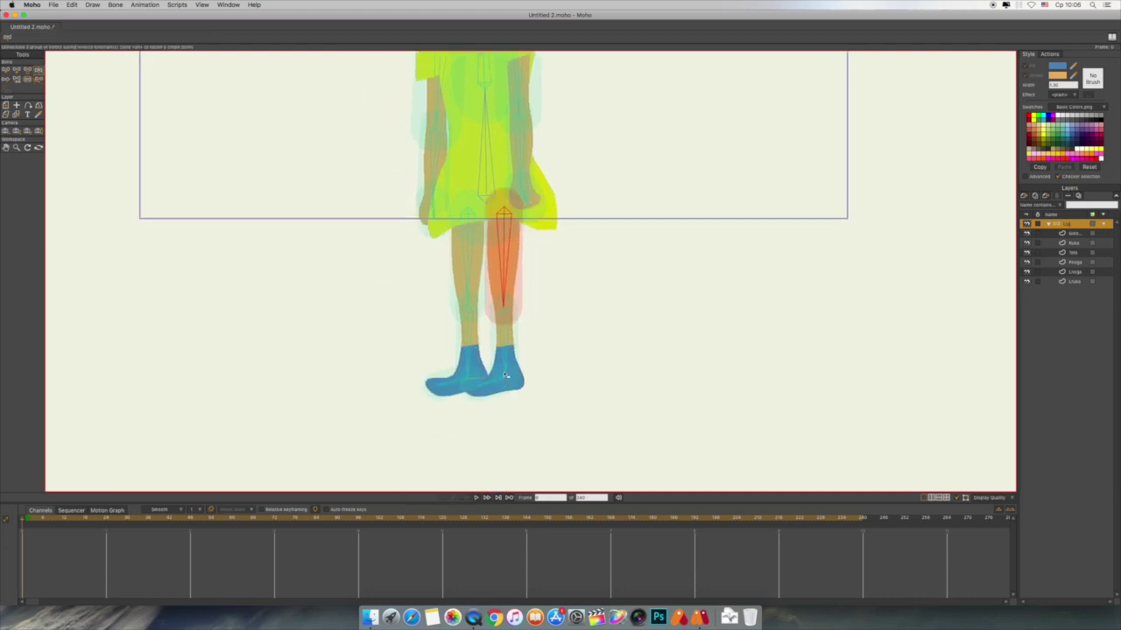
pyautogui.moveTo(508, 350); pyautogui.dragTo(469, 254)
pyautogui.moveTo(630, 190); pyautogui.dragTo(623, 280)
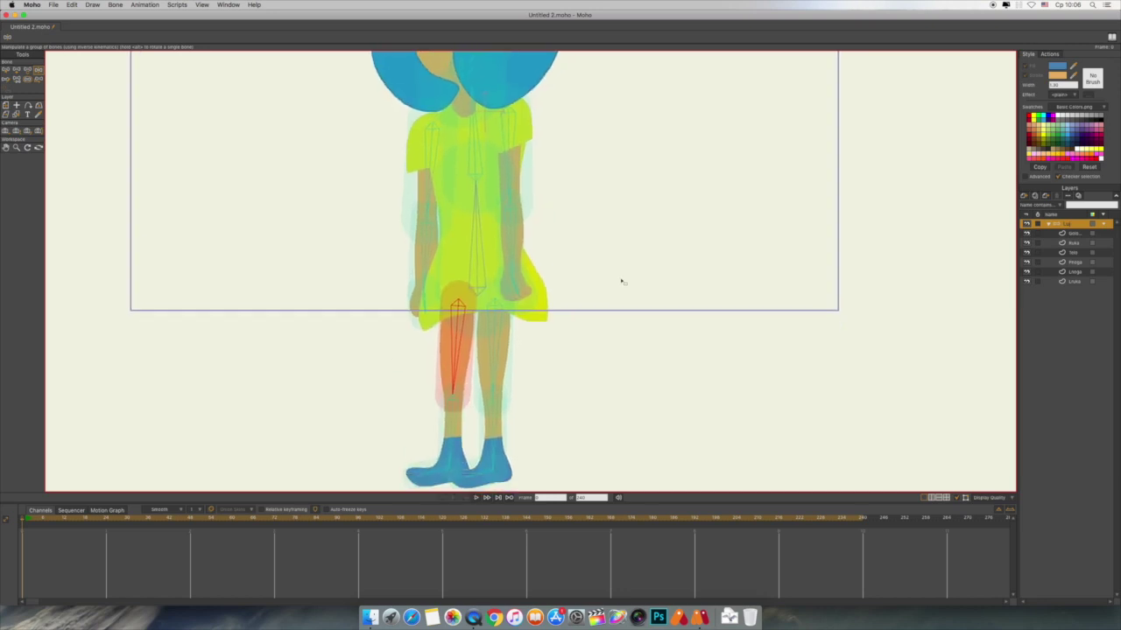
# - Widen the lower torso bone's strength area around the skirt of the dress
pyautogui.click(27, 79)
pyautogui.moveTo(481, 274)
pyautogui.mouseDown()
pyautogui.moveTo(463, 270)
pyautogui.moveTo(497, 273)
pyautogui.mouseUp()
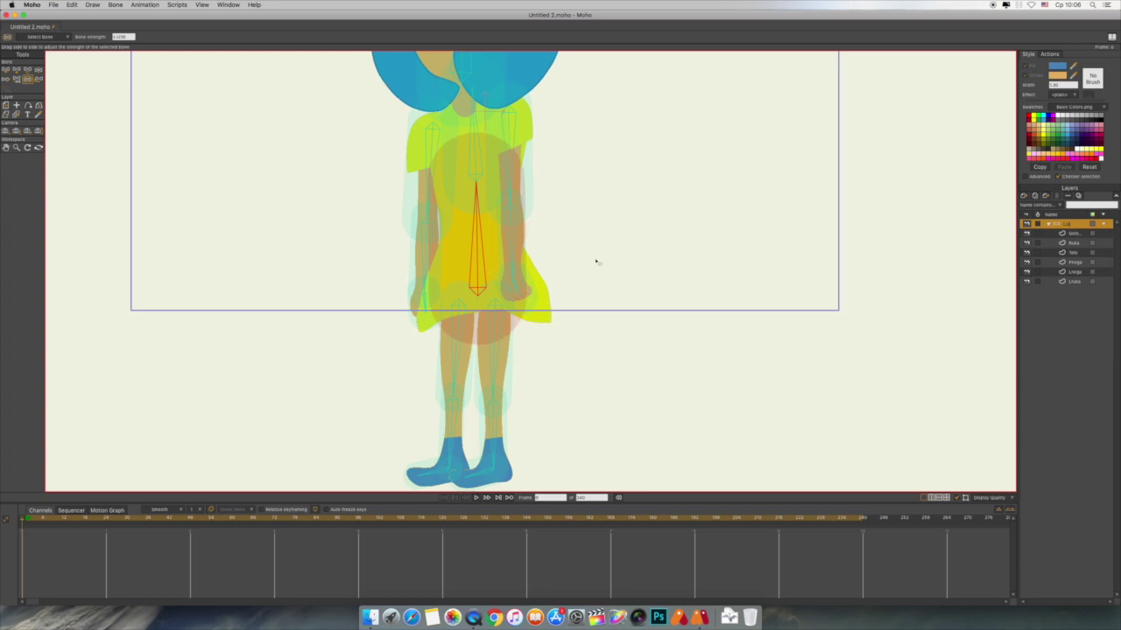
pyautogui.moveTo(623, 291)
pyautogui.mouseDown()
pyautogui.moveTo(629, 273)
pyautogui.moveTo(615, 296)
pyautogui.mouseUp()
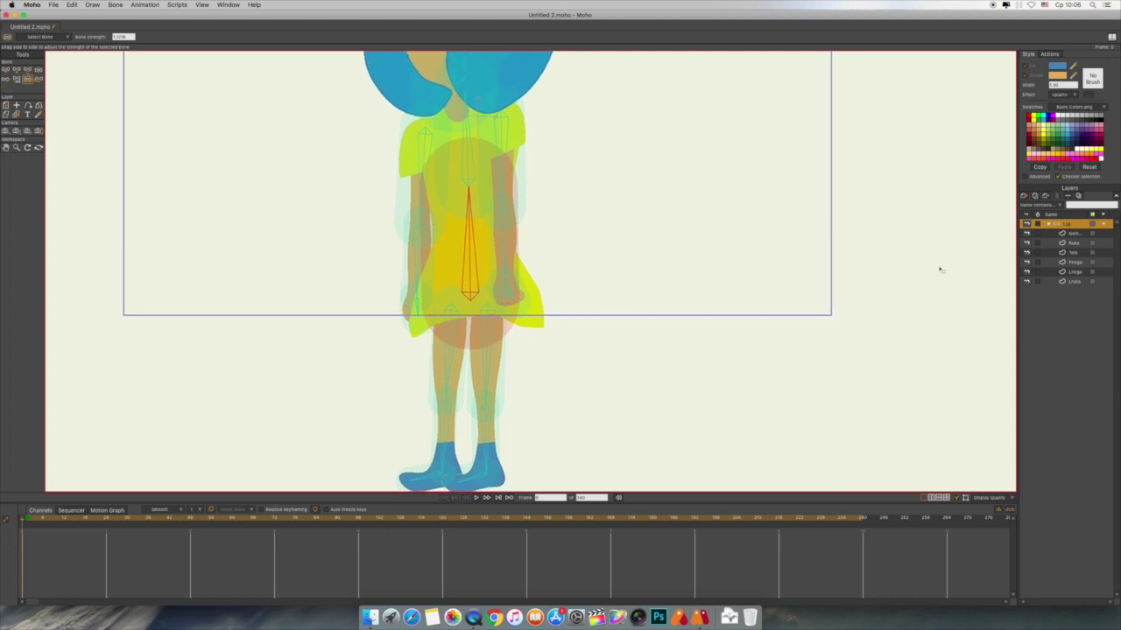
# - Undo the recent strength changes and bone offsets until the head, arms and legs are separated again
pyautogui.press('super+z')
pyautogui.press('super+z')
pyautogui.press('super+z')
pyautogui.press('super+z')
pyautogui.press('super+z')
pyautogui.press('super+z')
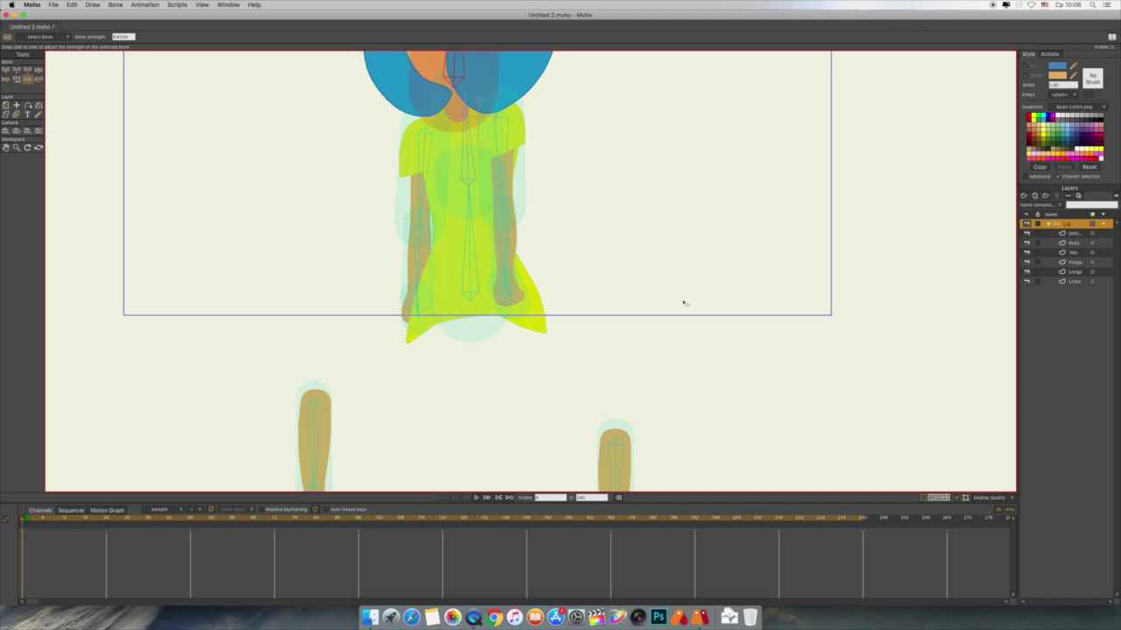
pyautogui.press('super+z')
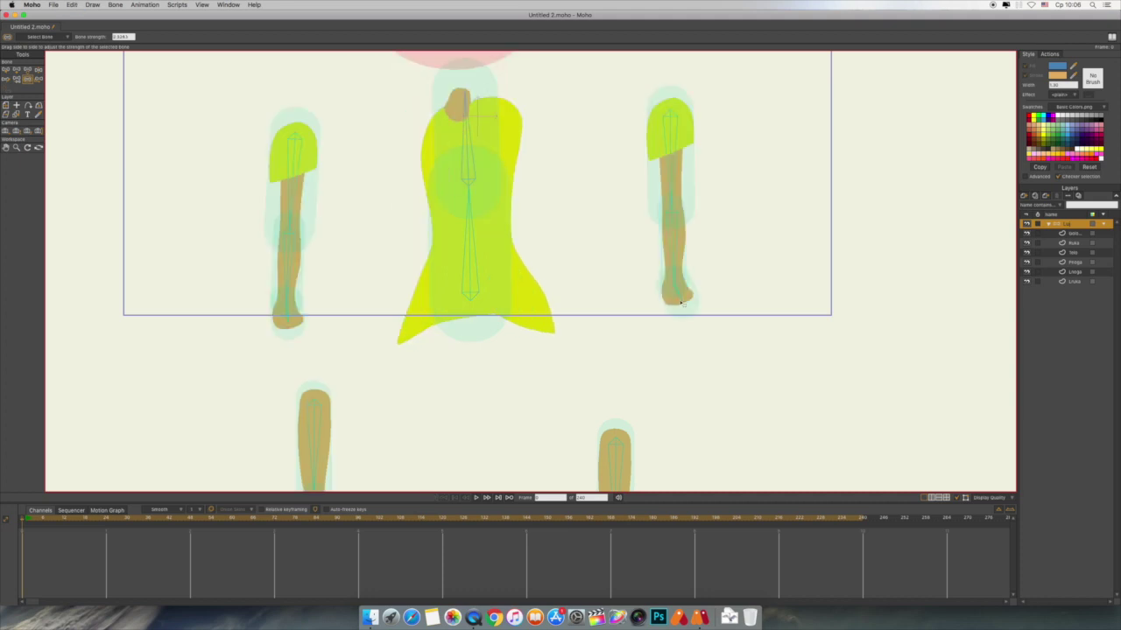
# - Narrow the strength areas of the head bone and the lower torso bone
pyautogui.scroll(5, 379, 271)
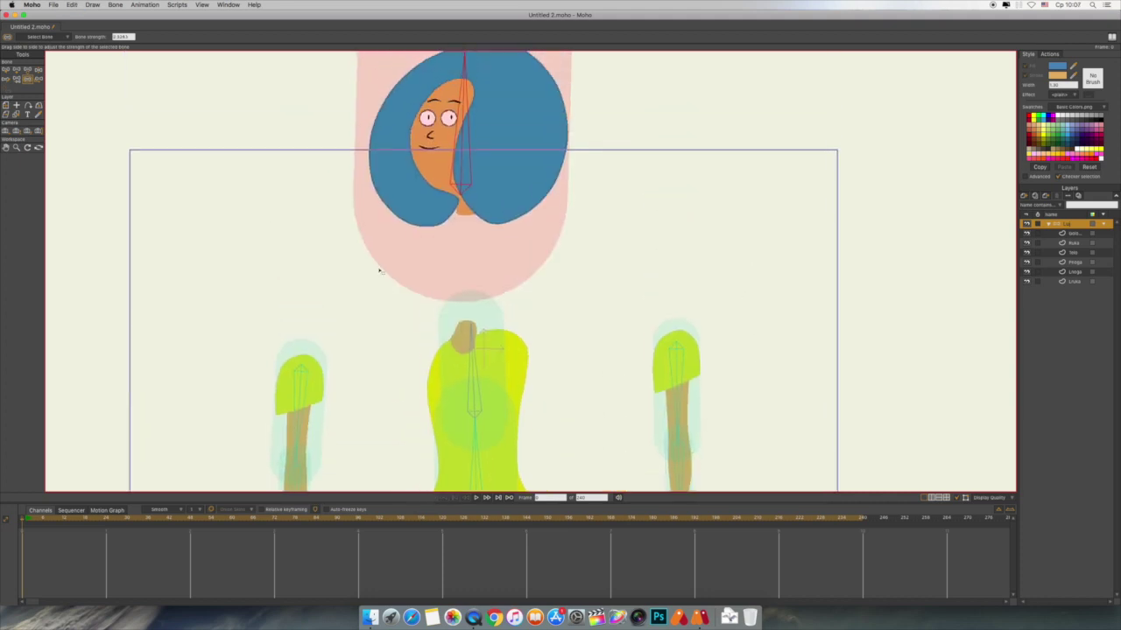
pyautogui.moveTo(509, 182); pyautogui.dragTo(392, 172)
pyautogui.scroll(-3, 601, 368)
pyautogui.click(508, 361)
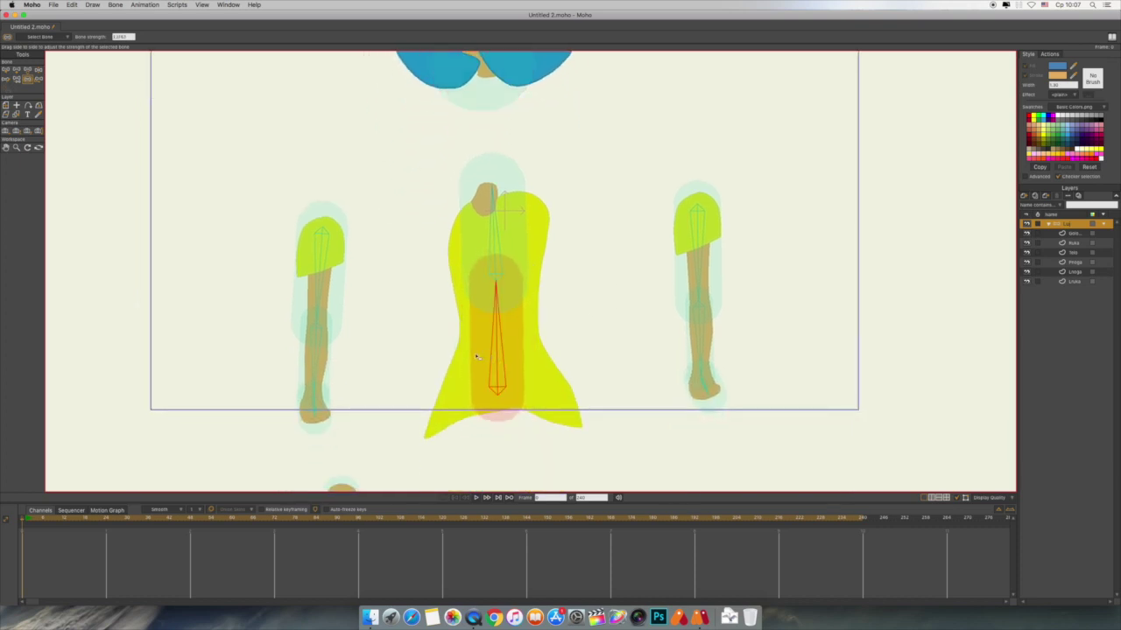
pyautogui.scroll(-2, 517, 368)
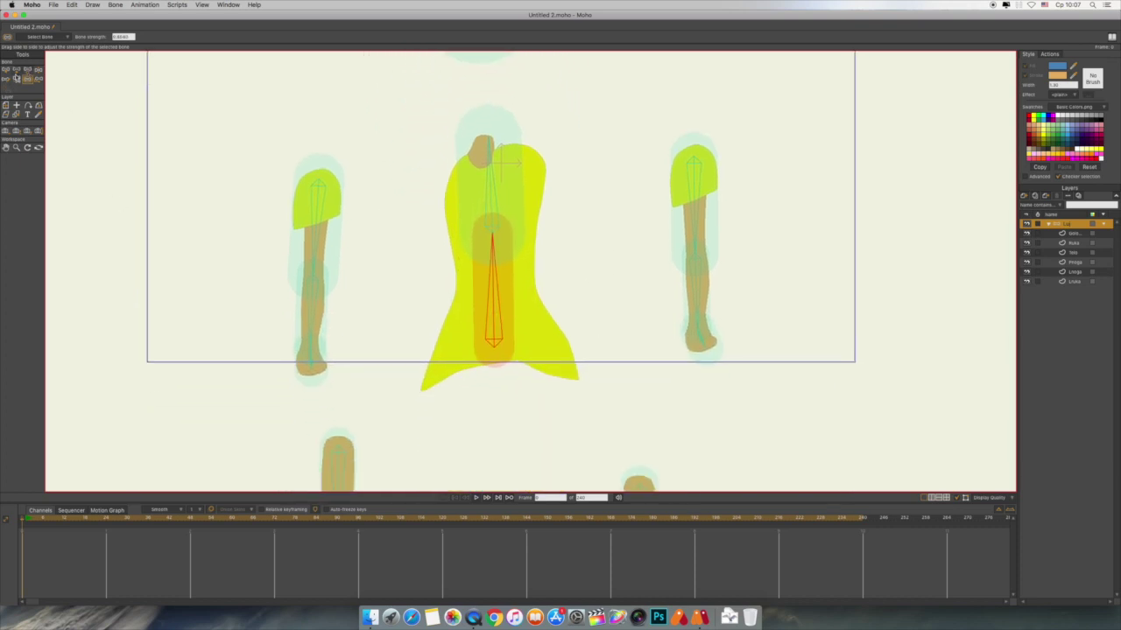
# - Add a short bone in each lower corner of the dress, both parented to the lower torso bone
pyautogui.click(17, 75)
pyautogui.moveTo(532, 342); pyautogui.dragTo(569, 371)
pyautogui.click(6, 70)
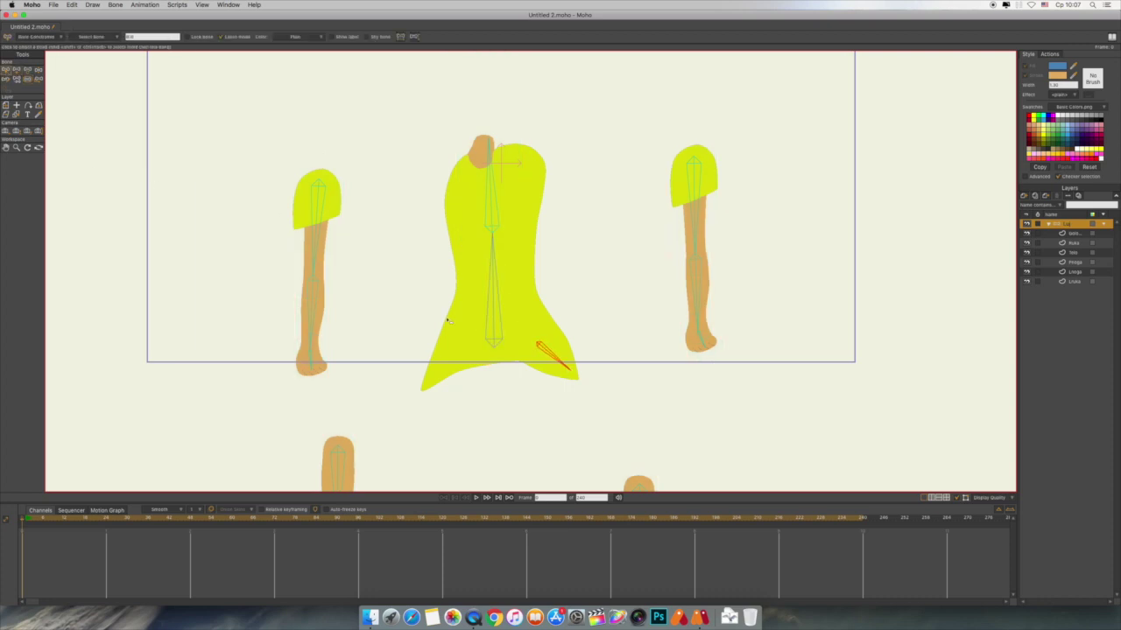
pyautogui.click(493, 324)
pyautogui.click(17, 76)
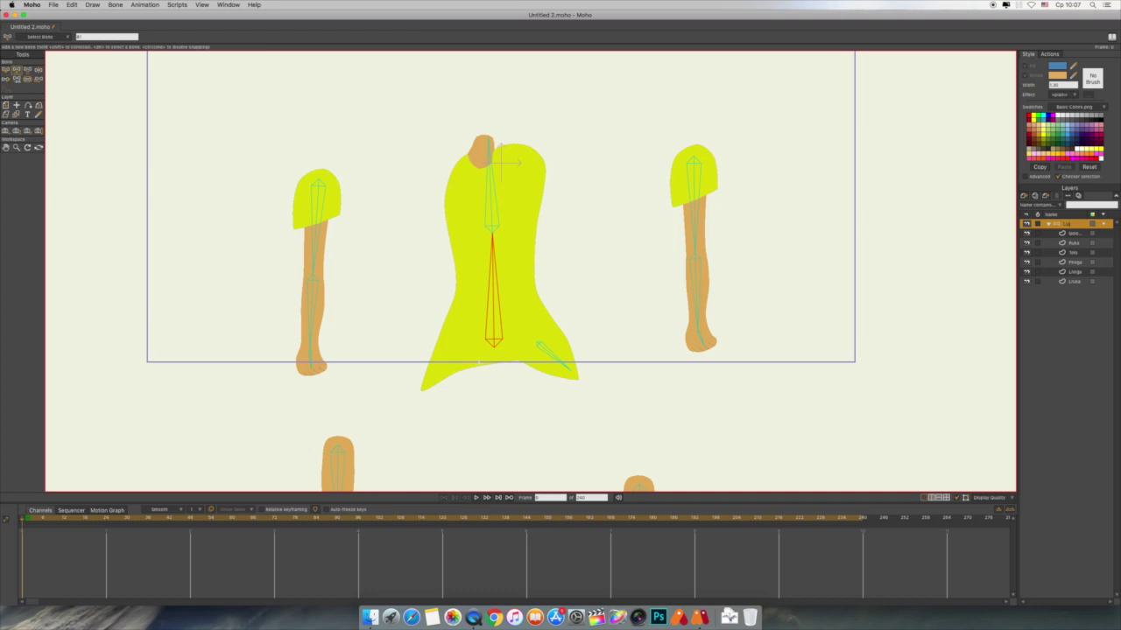
pyautogui.moveTo(448, 353); pyautogui.dragTo(427, 383)
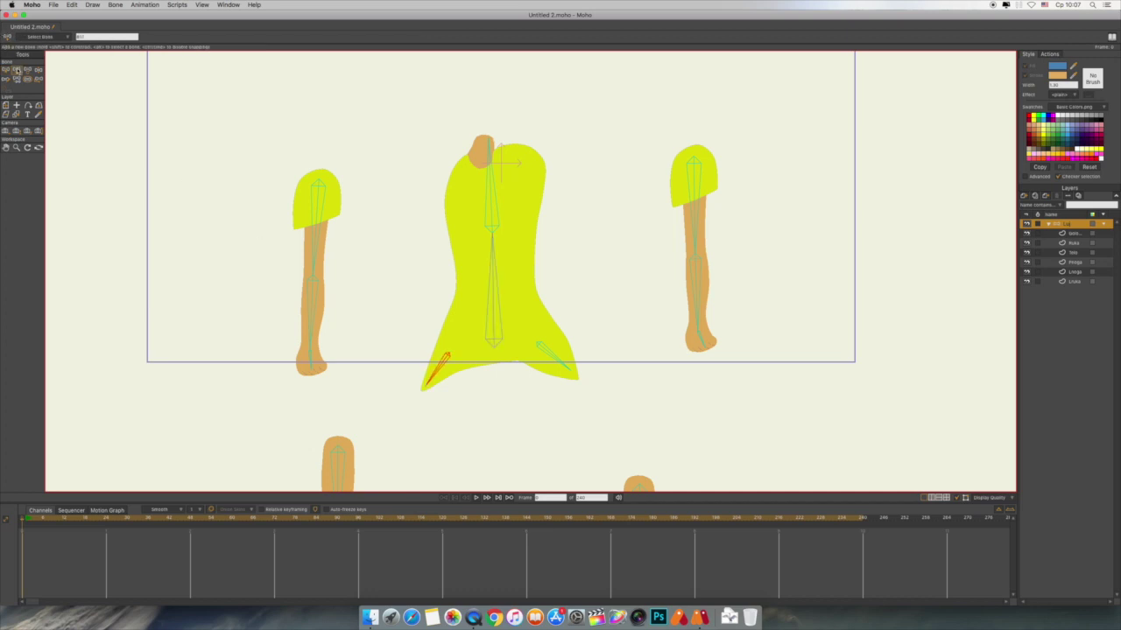
# - Shrink the strength areas of the two skirt-corner bones so they fit inside the dress corners
pyautogui.click(27, 79)
pyautogui.moveTo(359, 337); pyautogui.dragTo(366, 354)
pyautogui.moveTo(543, 348); pyautogui.dragTo(503, 376)
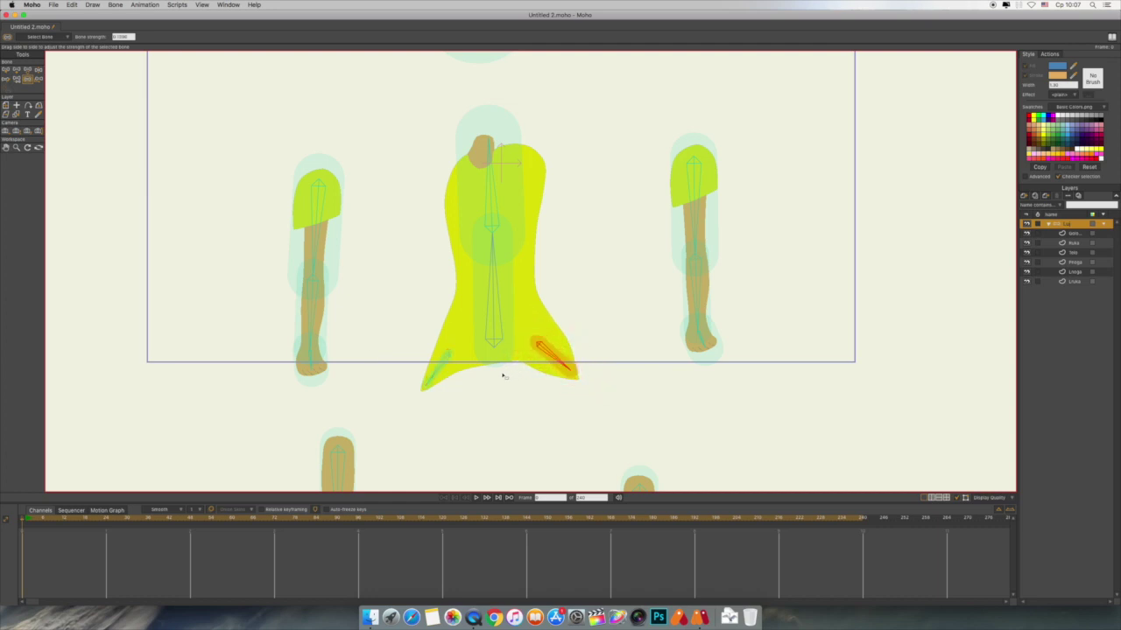
pyautogui.click(6, 70)
pyautogui.moveTo(829, 225); pyautogui.dragTo(820, 282)
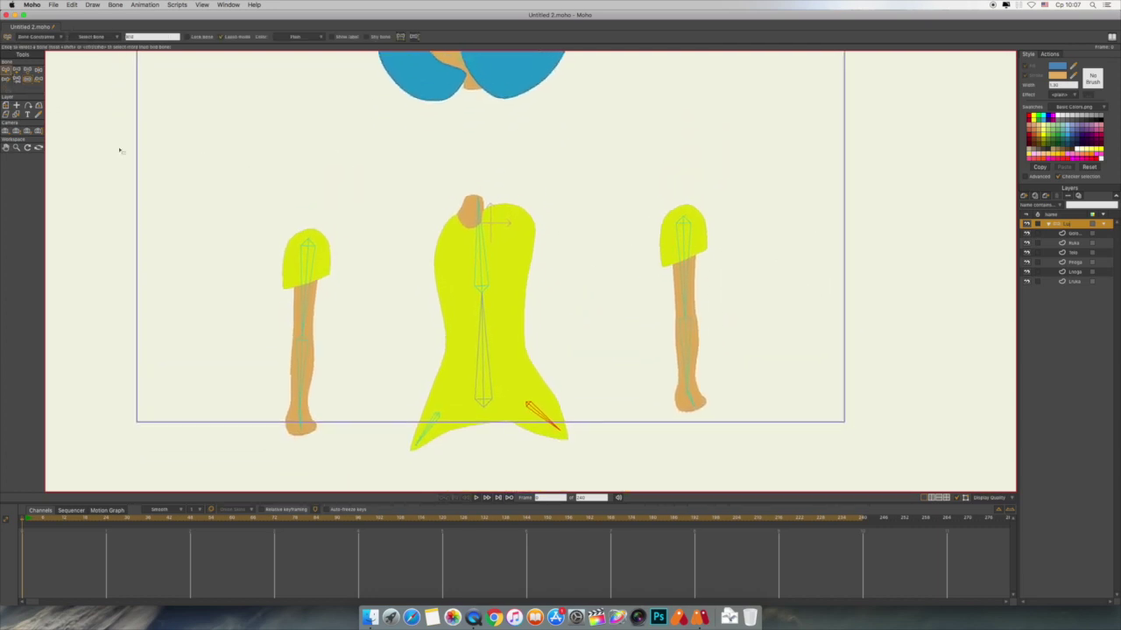
# - Offset both arm bones so the arms sit at the dress shoulders, and narrow the upper torso bone's strength area
pyautogui.click(39, 81)
pyautogui.moveTo(314, 252); pyautogui.dragTo(446, 249)
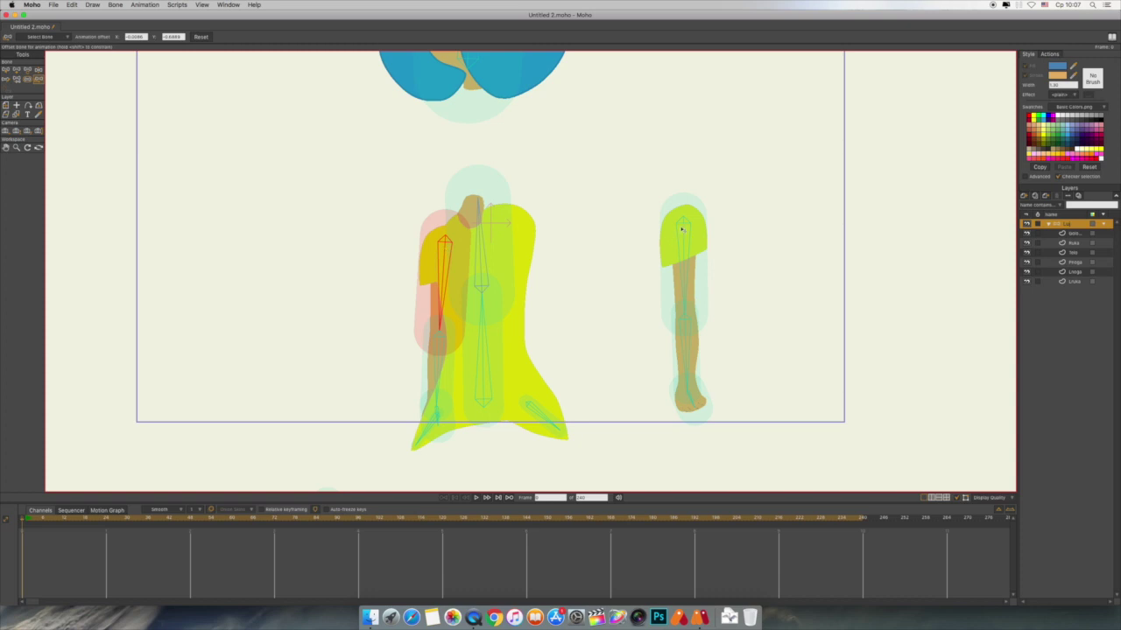
pyautogui.moveTo(681, 229); pyautogui.dragTo(445, 248)
pyautogui.click(28, 80)
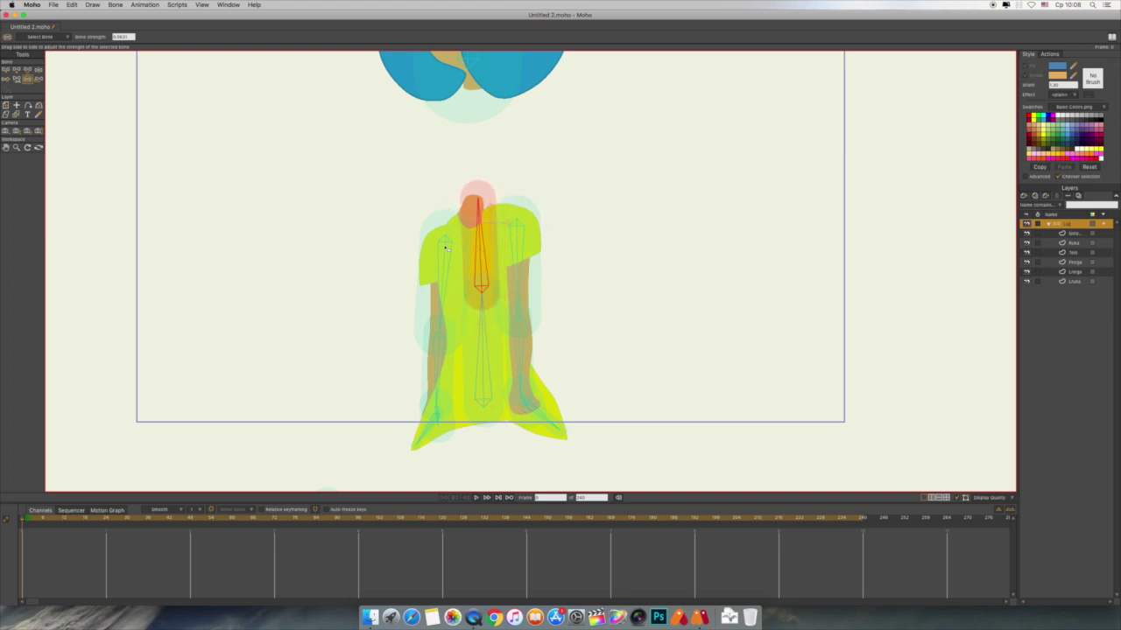
pyautogui.moveTo(671, 149); pyautogui.dragTo(662, 227)
# - Offset the head bone down onto the neck and both thigh bones up so the legs join the dress hem
pyautogui.click(38, 80)
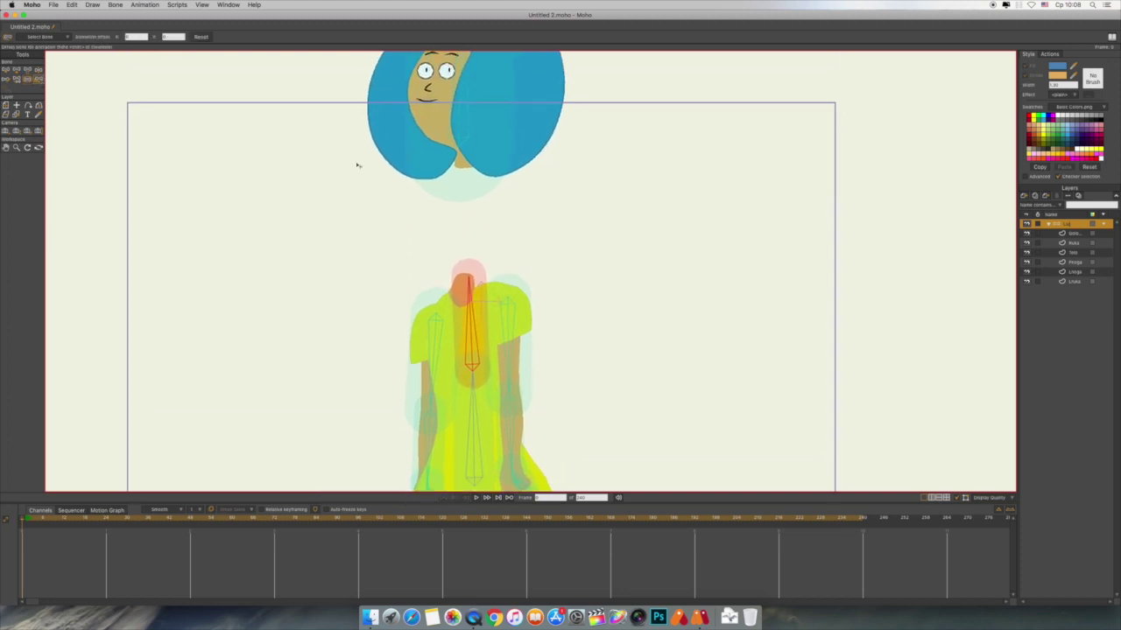
pyautogui.click(464, 133)
pyautogui.moveTo(464, 131); pyautogui.dragTo(464, 254)
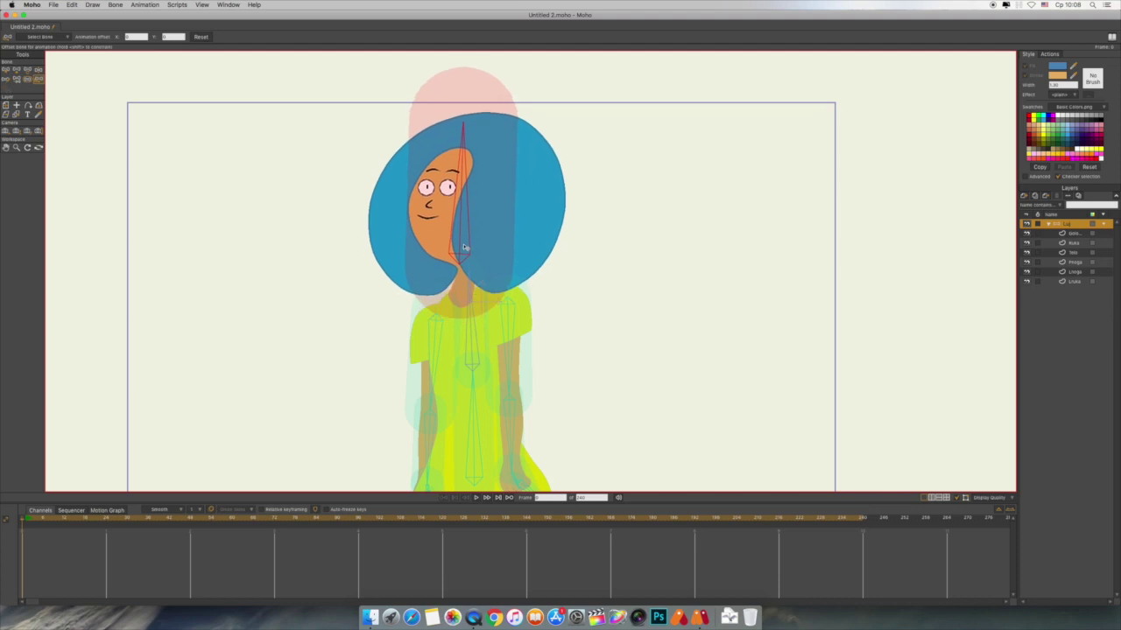
pyautogui.scroll(-9, 642, 193)
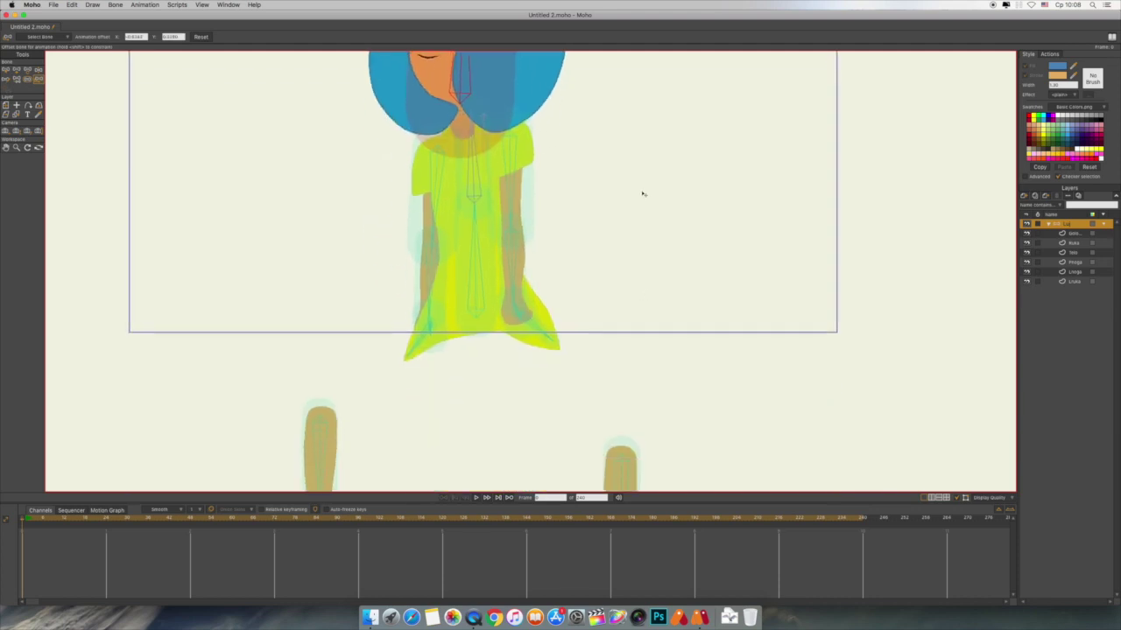
pyautogui.moveTo(312, 351); pyautogui.dragTo(447, 254)
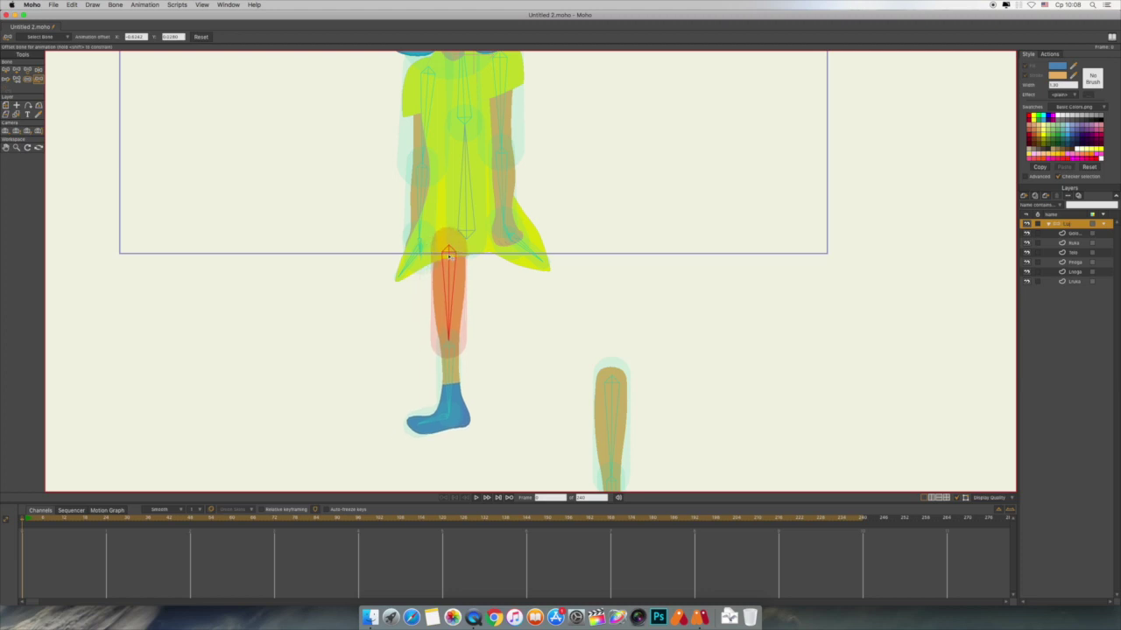
pyautogui.moveTo(613, 372); pyautogui.dragTo(479, 257)
# - Test the rig by tilting the head bone and moving one arm with Manipulate Bones, undoing each test pose
pyautogui.moveTo(656, 176); pyautogui.dragTo(661, 298)
pyautogui.moveTo(664, 161); pyautogui.dragTo(679, 235)
pyautogui.click(39, 70)
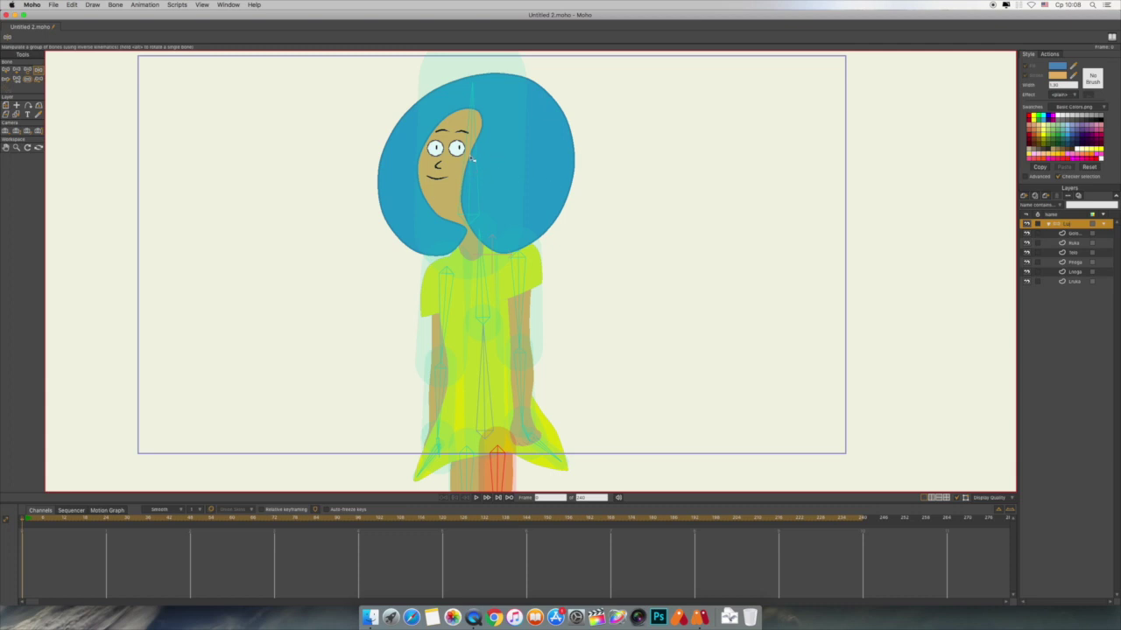
pyautogui.moveTo(471, 159); pyautogui.dragTo(495, 155)
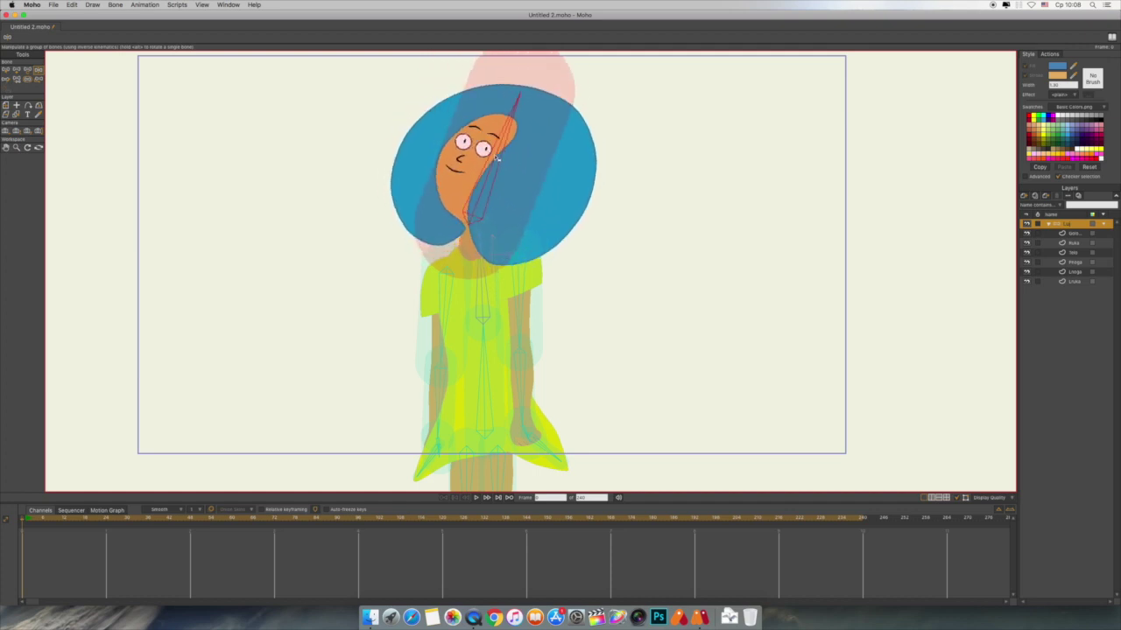
pyautogui.press('super+z')
pyautogui.moveTo(708, 358); pyautogui.dragTo(700, 256)
pyautogui.moveTo(510, 210)
pyautogui.mouseDown()
pyautogui.moveTo(645, 259)
pyautogui.moveTo(517, 221)
pyautogui.moveTo(608, 300)
pyautogui.moveTo(507, 215)
pyautogui.moveTo(533, 222)
pyautogui.moveTo(518, 219)
pyautogui.mouseUp()
pyautogui.press('super+z')
# - Test the bones of both legs and the torso with Manipulate Bones, keeping the rest pose
pyautogui.moveTo(580, 419); pyautogui.dragTo(585, 302)
pyautogui.moveTo(498, 375); pyautogui.dragTo(578, 311)
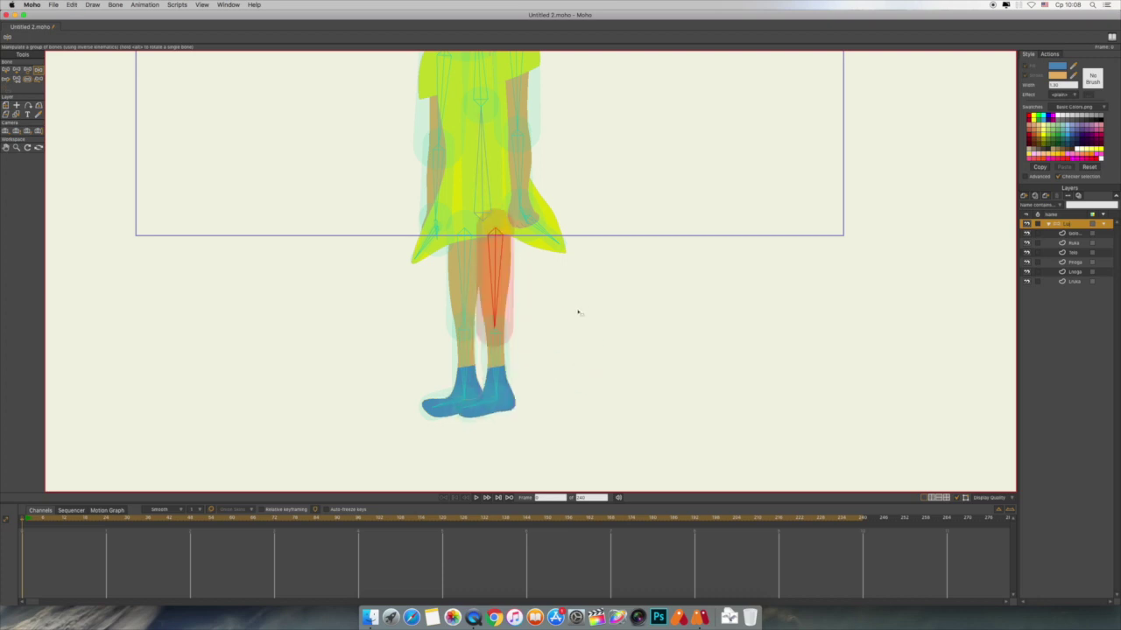
pyautogui.moveTo(466, 374); pyautogui.dragTo(547, 316)
pyautogui.scroll(3, 616, 269)
pyautogui.moveTo(427, 315); pyautogui.dragTo(301, 213)
pyautogui.scroll(3, 640, 201)
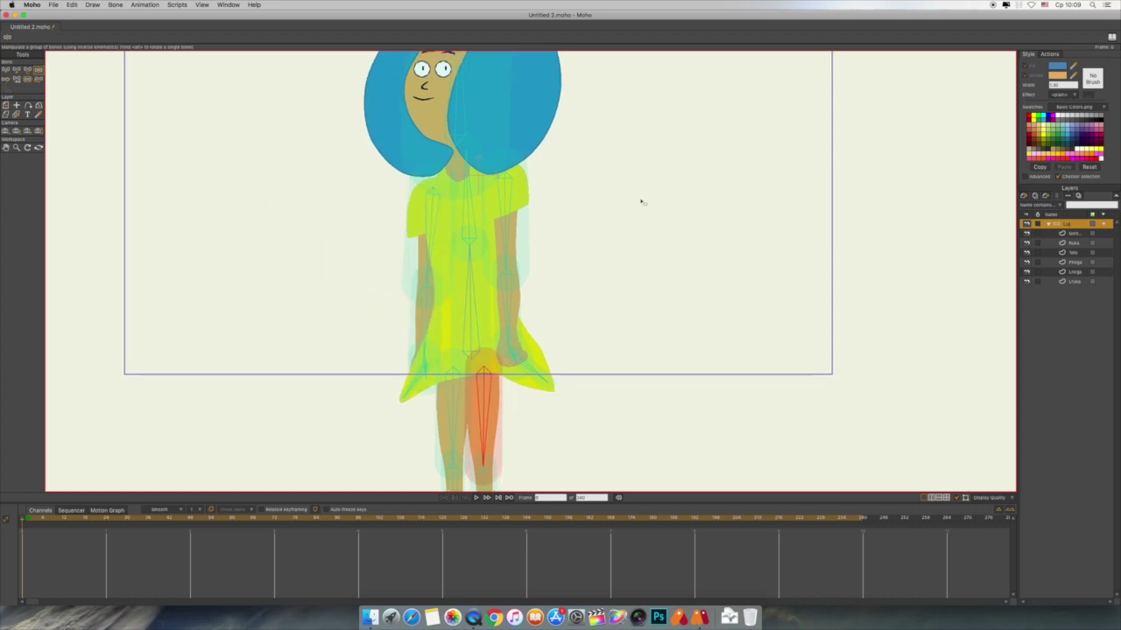
pyautogui.scroll(-2, 630, 231)
pyautogui.scroll(-3, 657, 324)
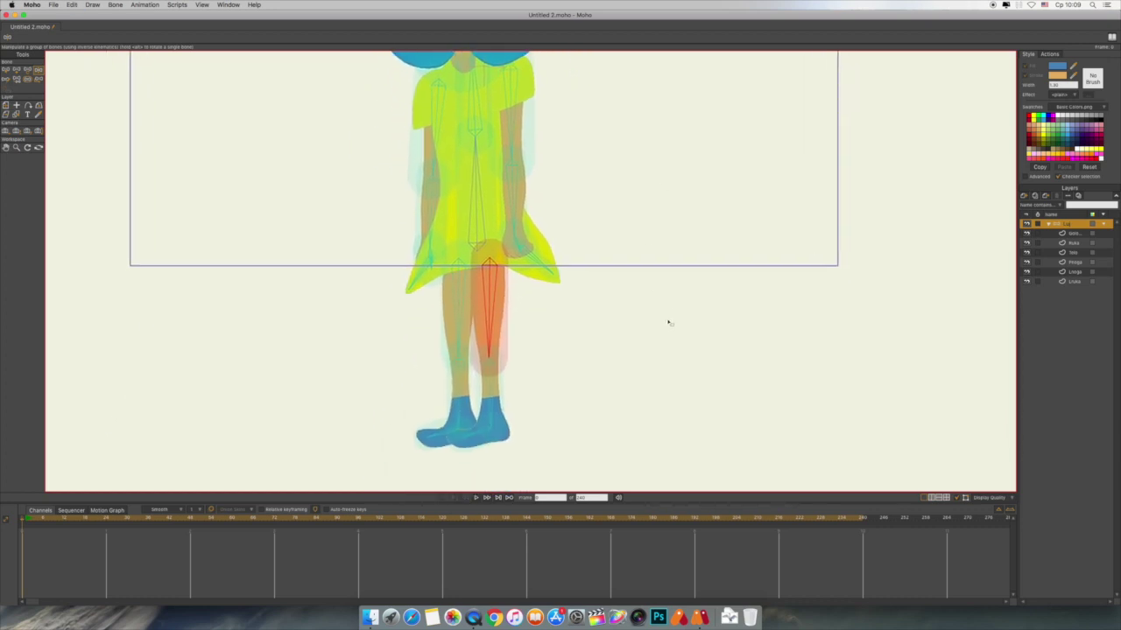
pyautogui.scroll(3, 666, 285)
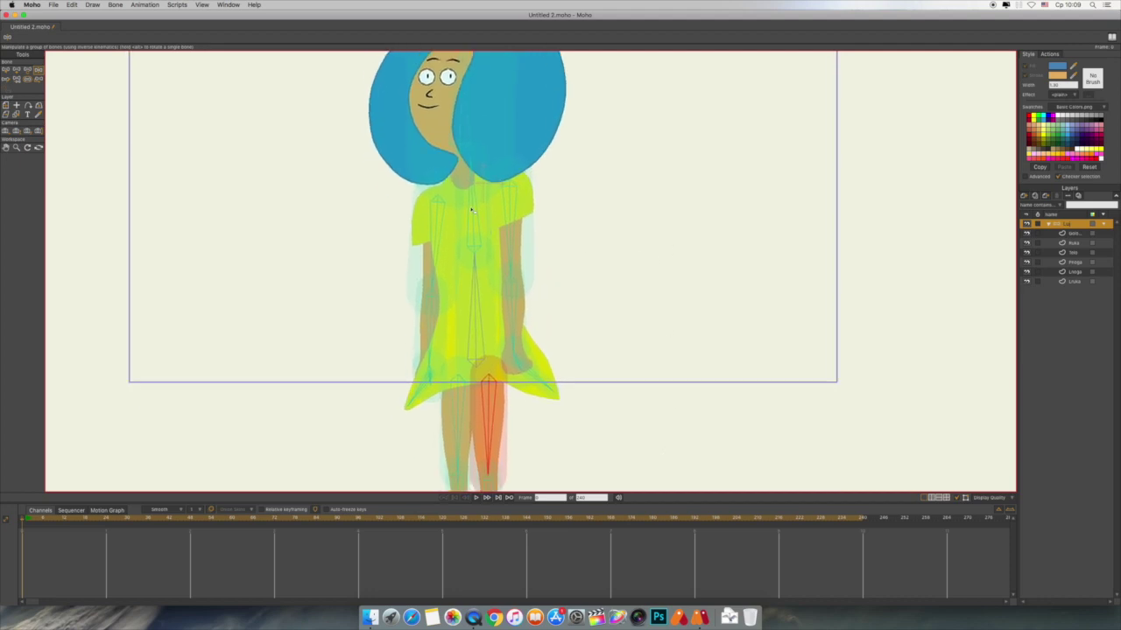
pyautogui.moveTo(472, 211)
pyautogui.mouseDown()
pyautogui.moveTo(425, 187)
pyautogui.moveTo(362, 237)
pyautogui.moveTo(495, 223)
pyautogui.moveTo(514, 210)
pyautogui.moveTo(450, 213)
pyautogui.moveTo(474, 207)
pyautogui.mouseUp()
# - Narrow the strength areas of the upper and lower arm bones on both arms to fit the arm shapes
pyautogui.click(27, 80)
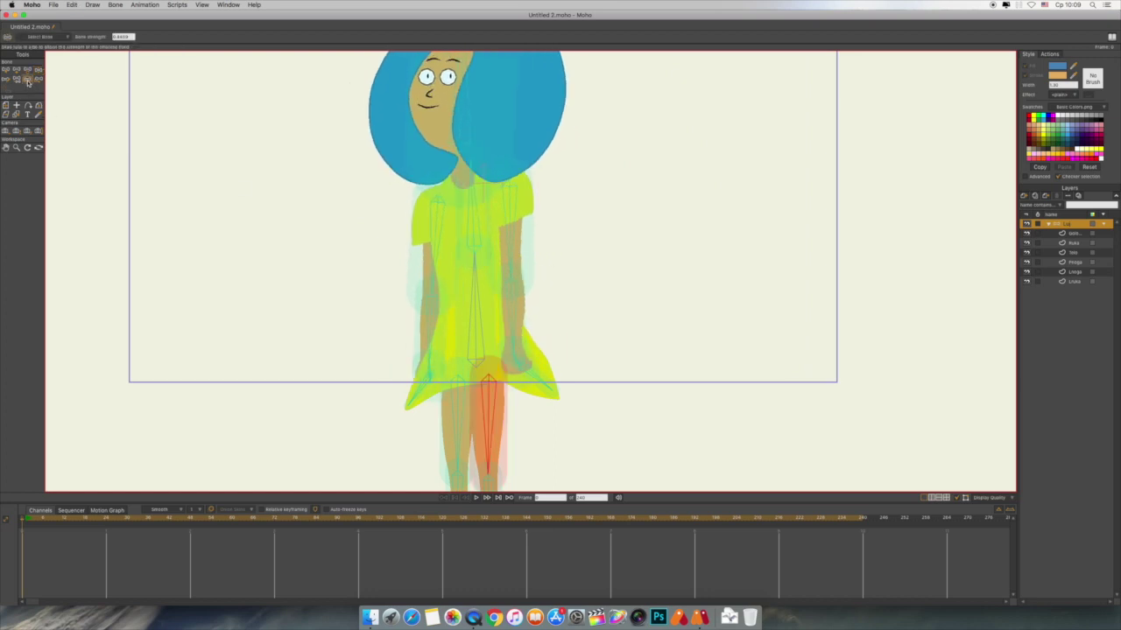
pyautogui.click(519, 252)
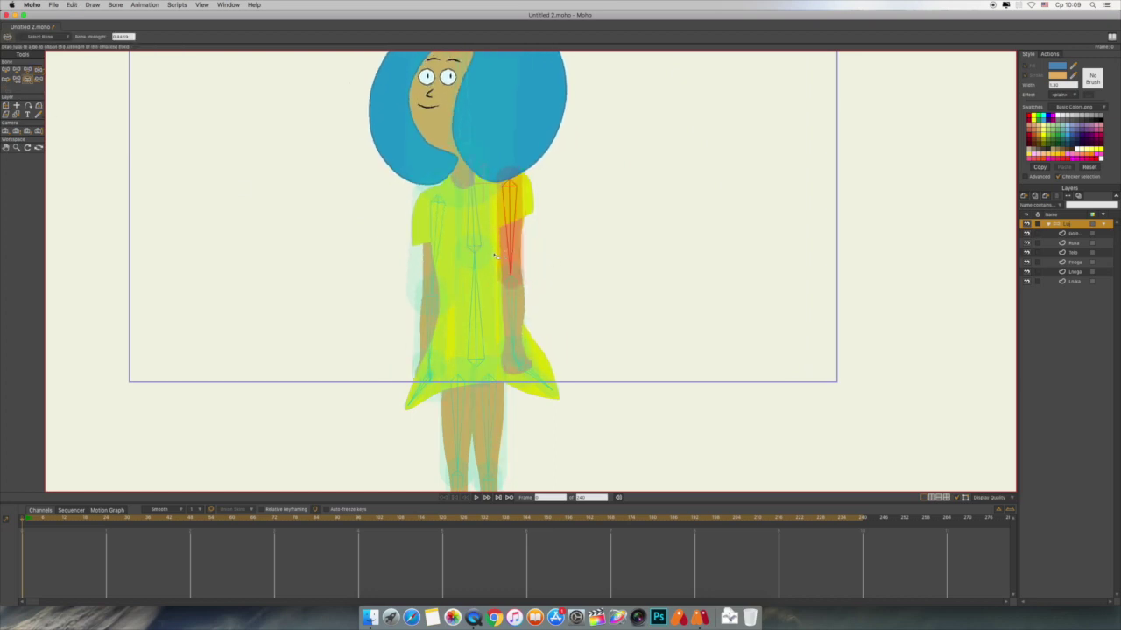
pyautogui.click(513, 313)
pyautogui.click(415, 271)
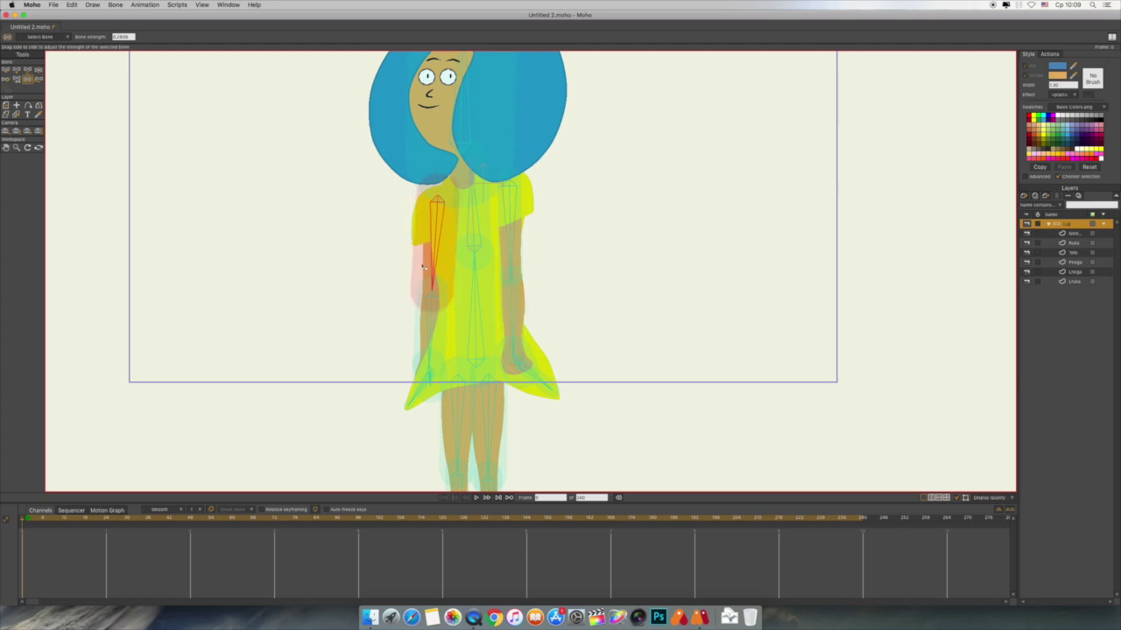
pyautogui.click(428, 320)
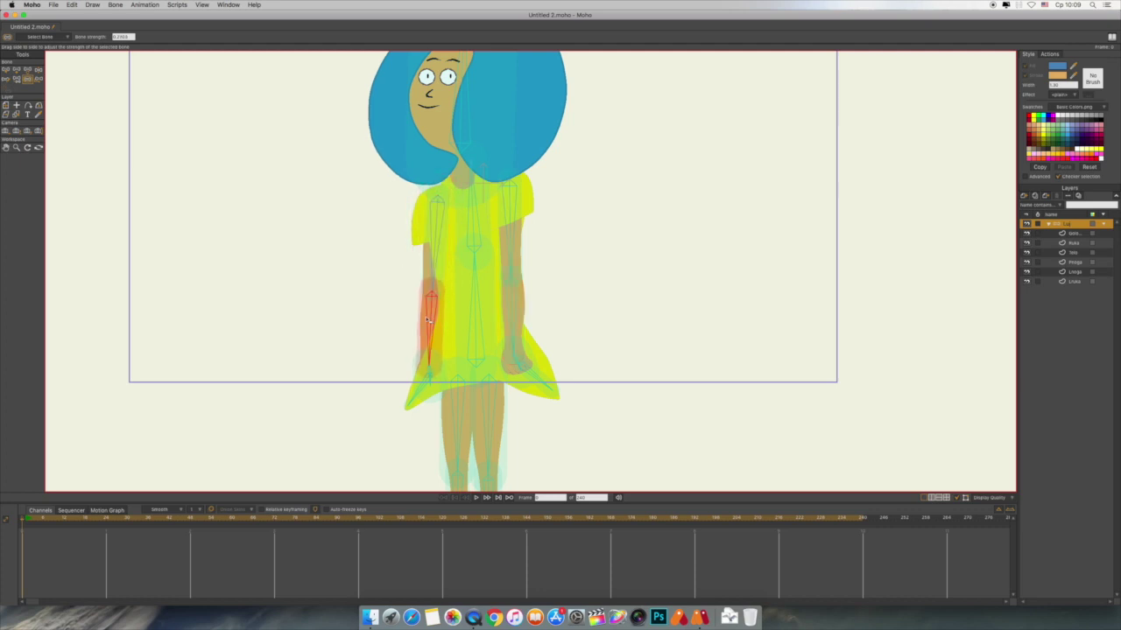
# - Narrow the strength areas of both thigh bones so they fit closely around the legs
pyautogui.scroll(-3, 561, 377)
pyautogui.click(454, 383)
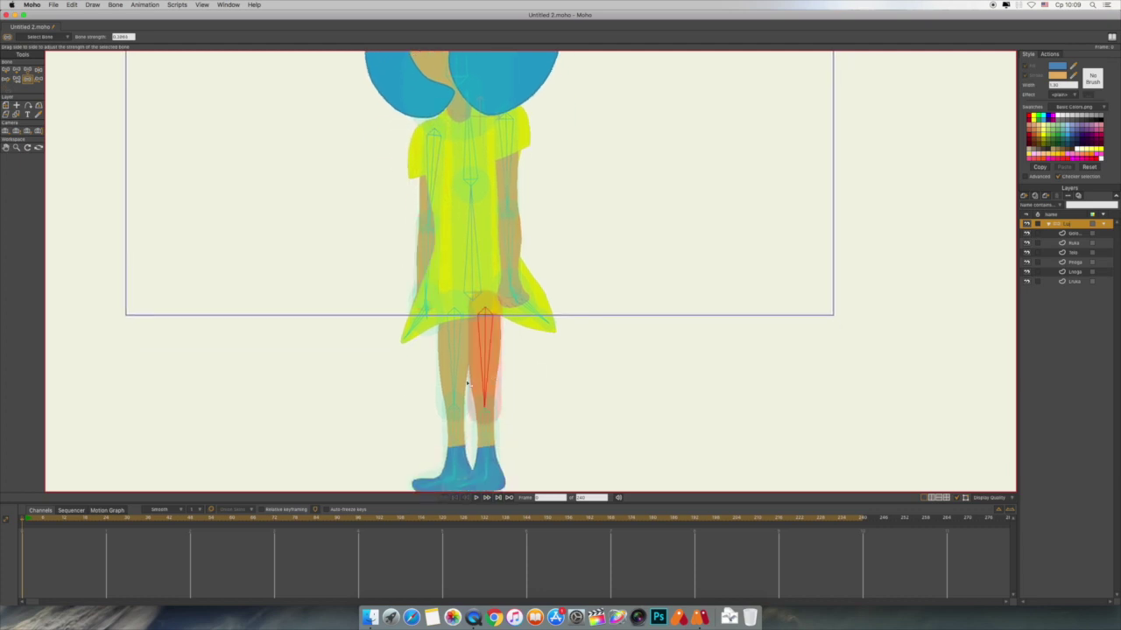
pyautogui.scroll(-2, 575, 393)
# - Reduce the strength areas of both hand bones and the front foot bone to fit the hands and foot
pyautogui.click(426, 271)
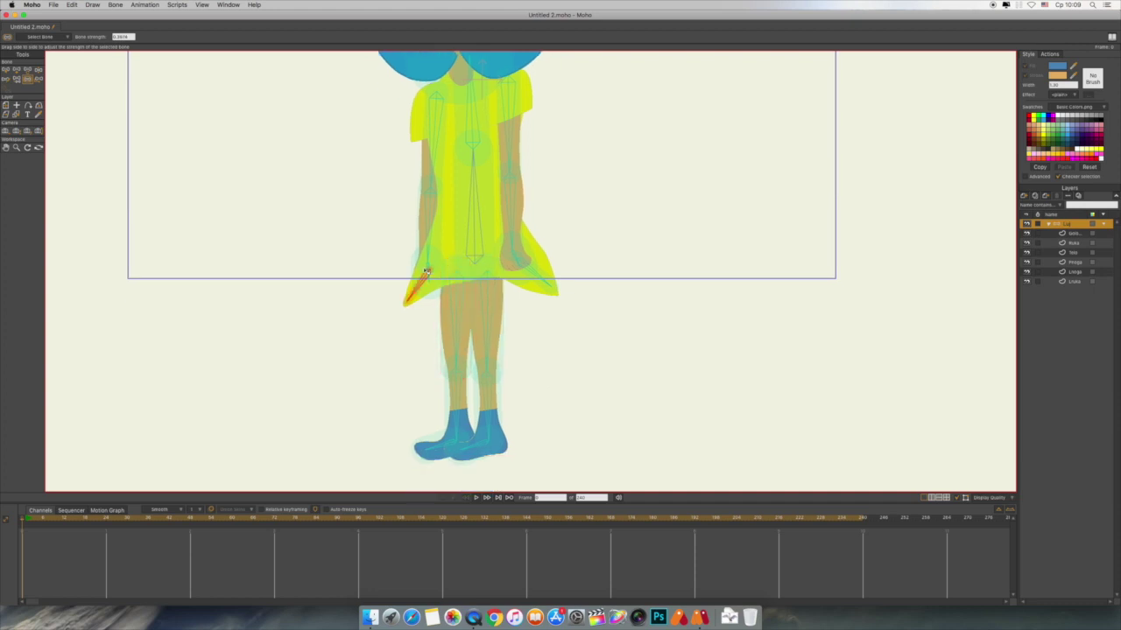
pyautogui.click(430, 253)
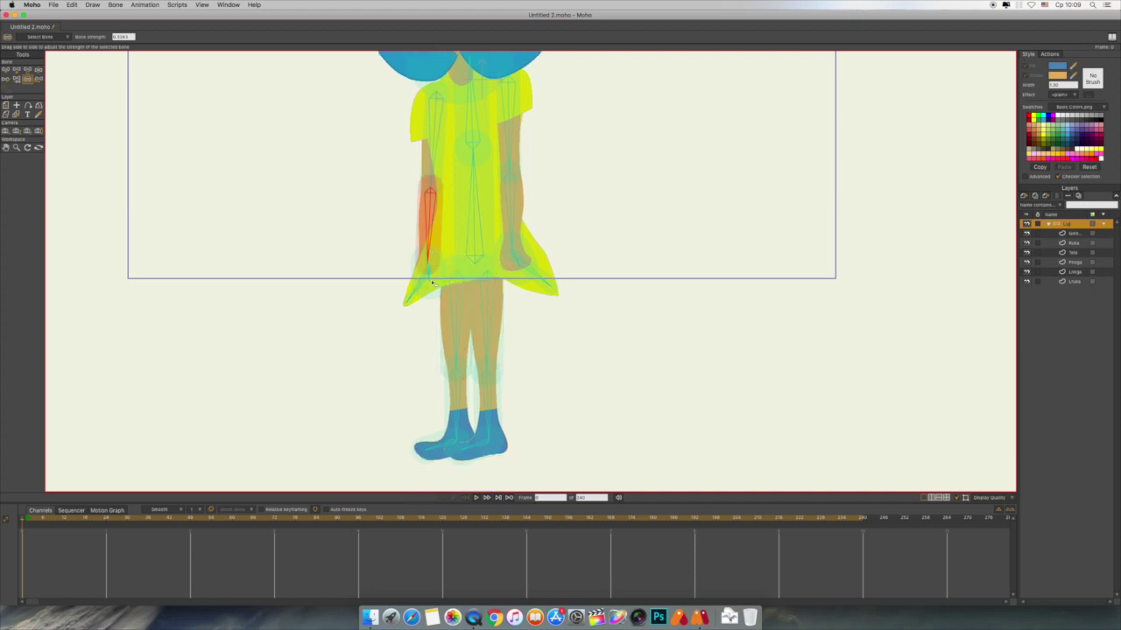
pyautogui.click(435, 281)
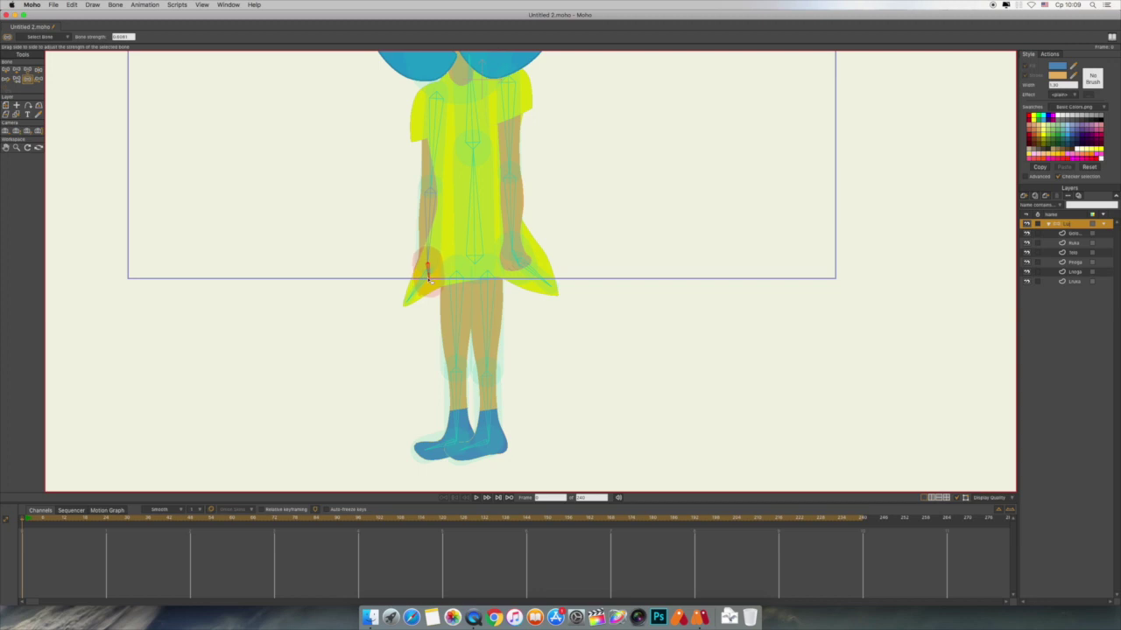
pyautogui.click(521, 264)
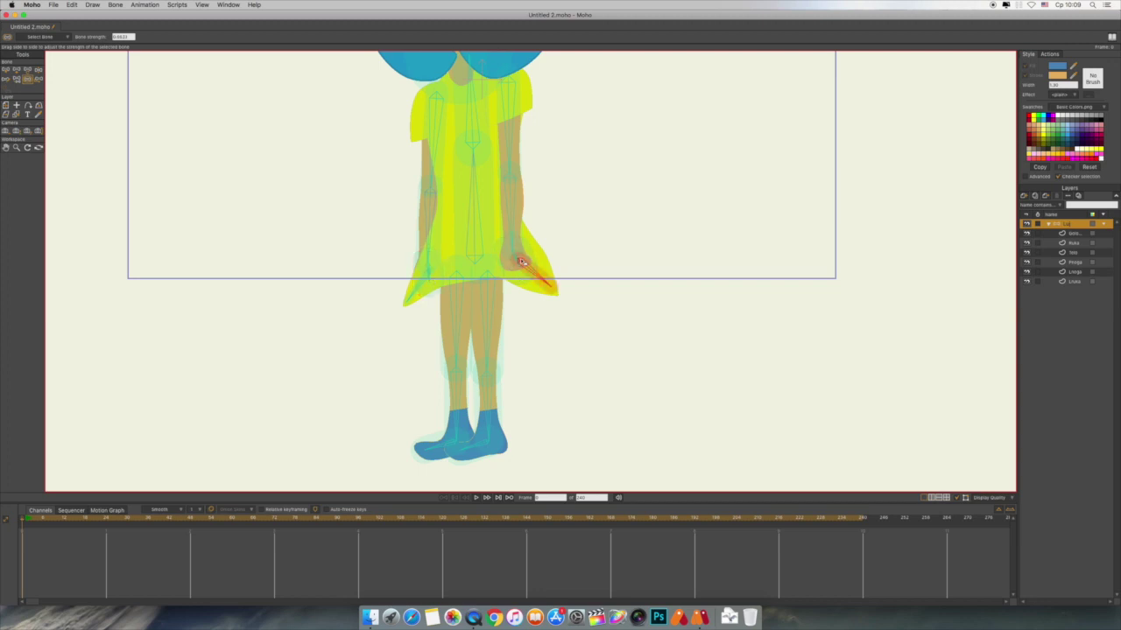
pyautogui.click(511, 276)
pyautogui.click(442, 445)
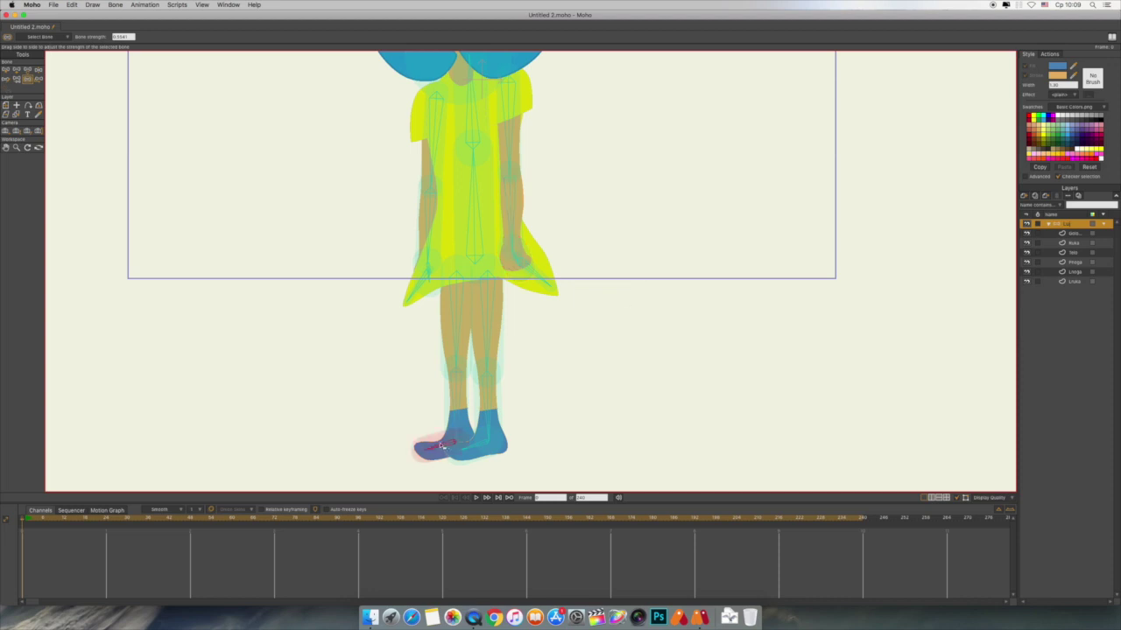
pyautogui.moveTo(623, 230); pyautogui.dragTo(633, 335)
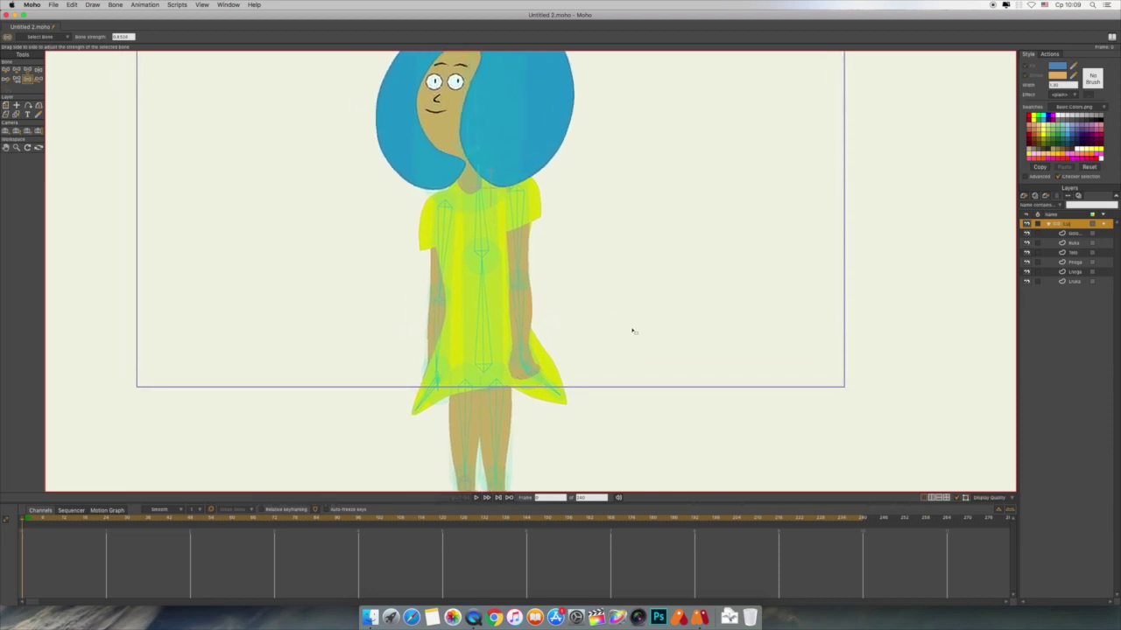
pyautogui.scroll(10, 653, 250)
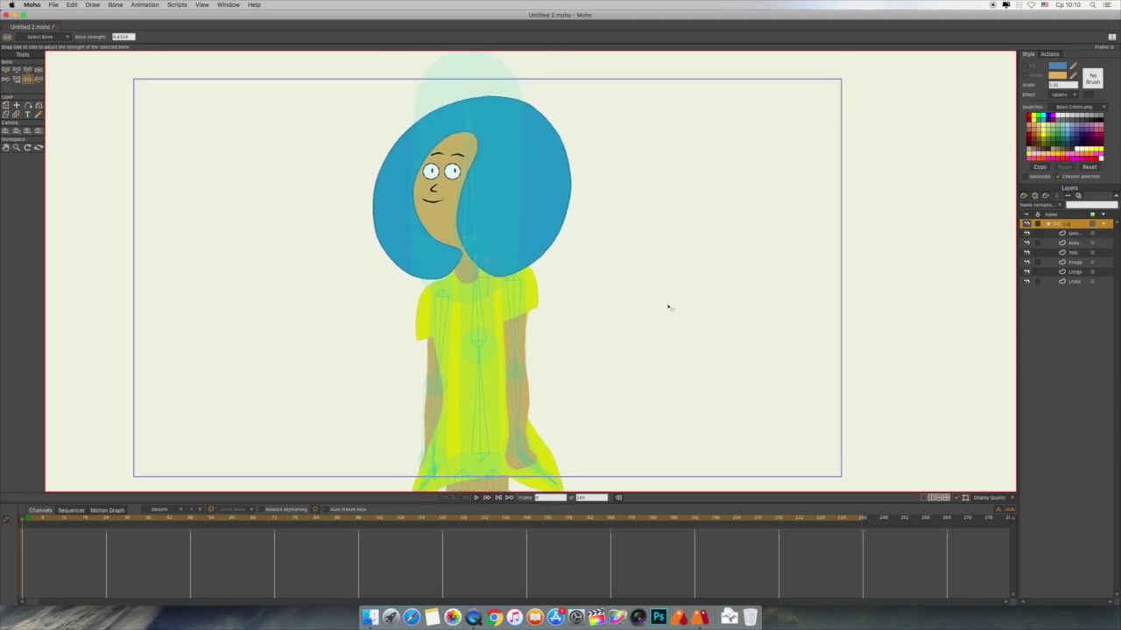
pyautogui.moveTo(703, 219); pyautogui.dragTo(703, 216)
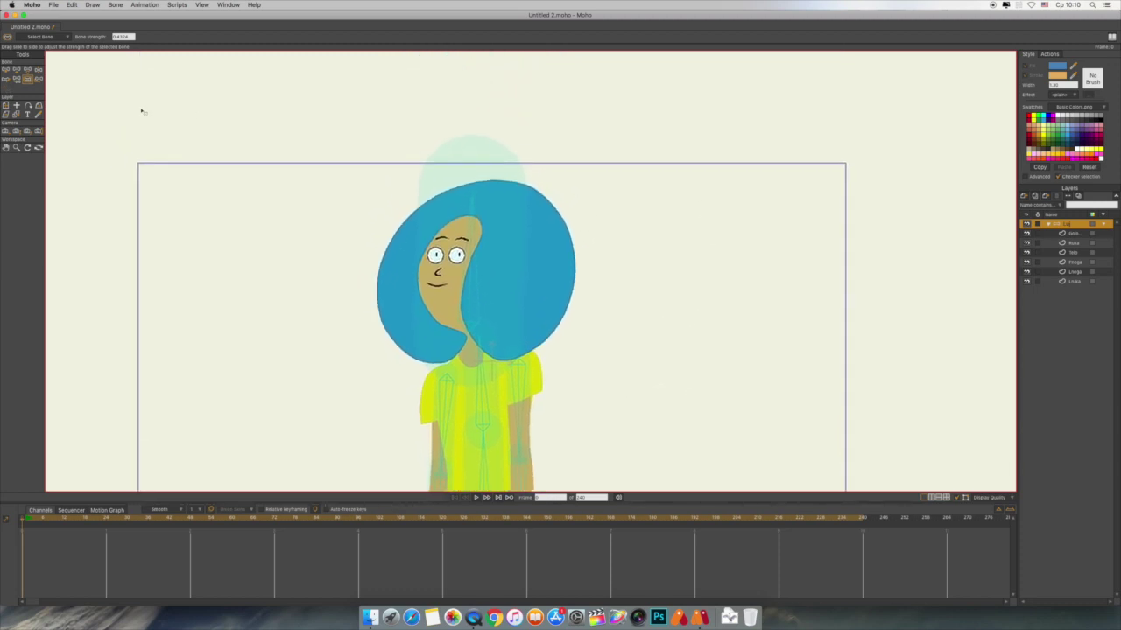
pyautogui.click(249, 188)
pyautogui.click(193, 295)
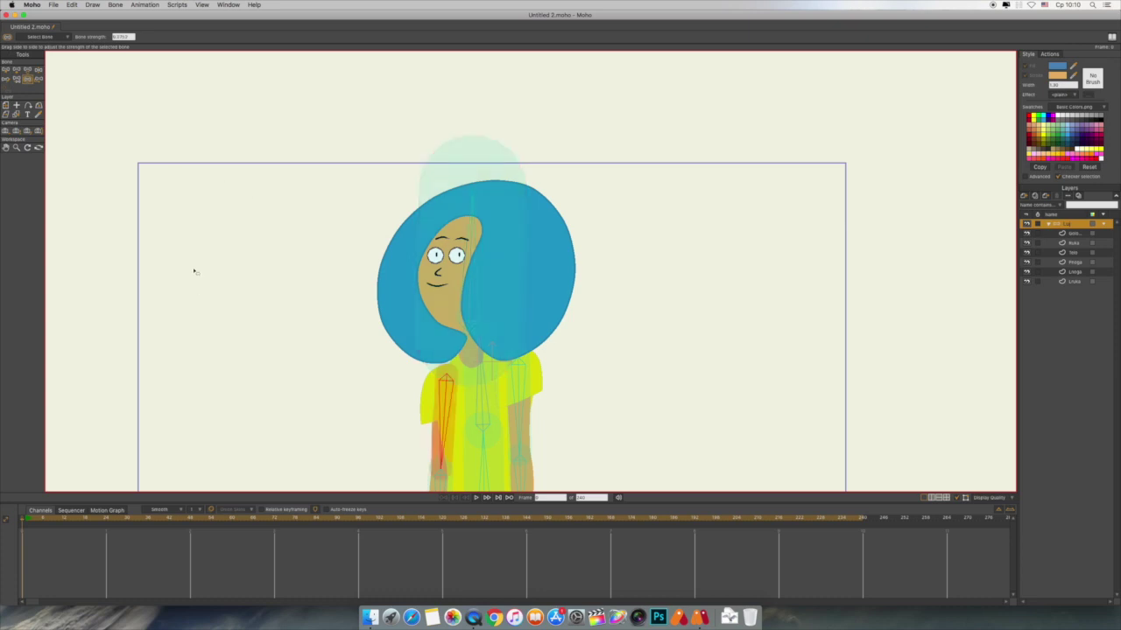
pyautogui.click(197, 252)
pyautogui.moveTo(669, 357); pyautogui.dragTo(676, 292)
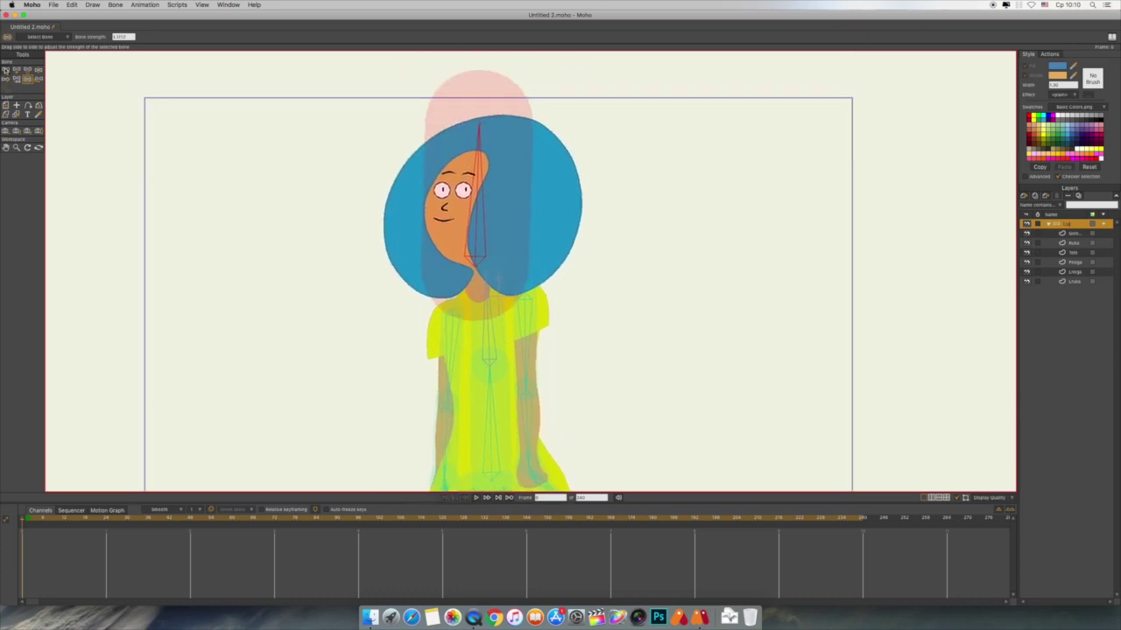
# - Deselect all bones, draw a separate upright bone in the empty area beside the head, and leave it deselected
pyautogui.click(6, 70)
pyautogui.click(235, 139)
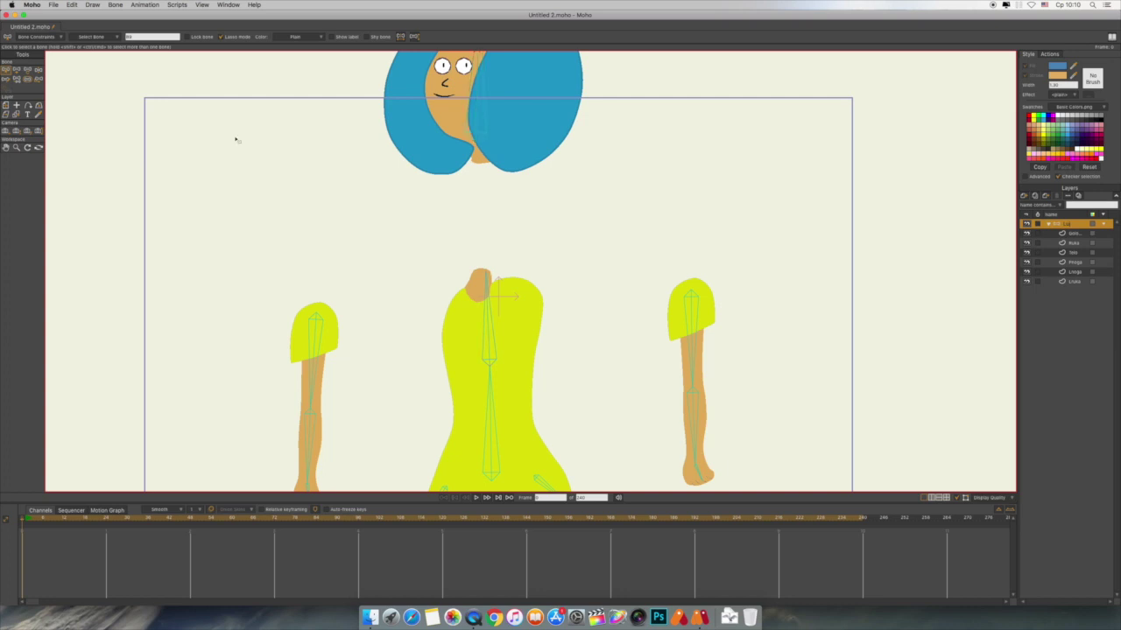
pyautogui.scroll(5, 724, 263)
pyautogui.scroll(3, 717, 286)
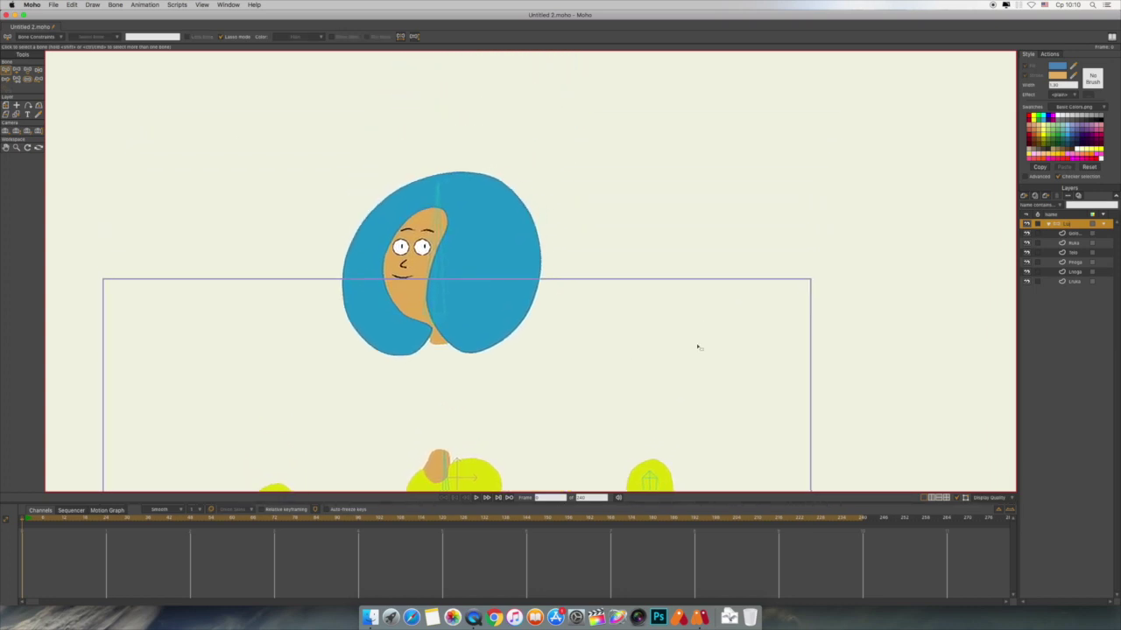
pyautogui.click(17, 70)
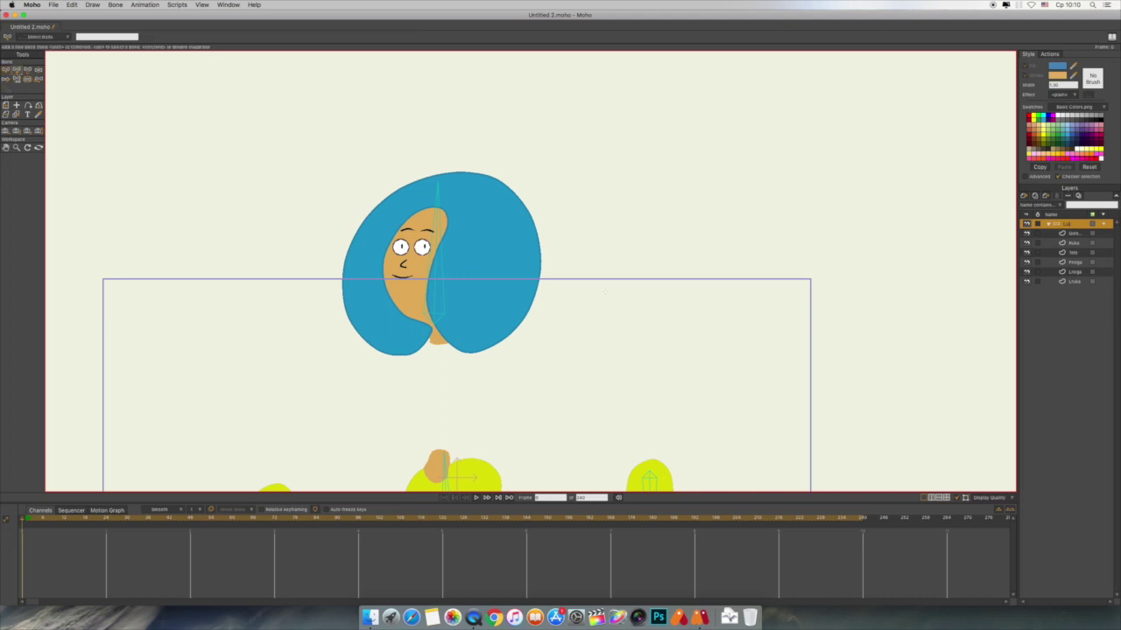
pyautogui.press('z')
pyautogui.scroll(1, 673, 328)
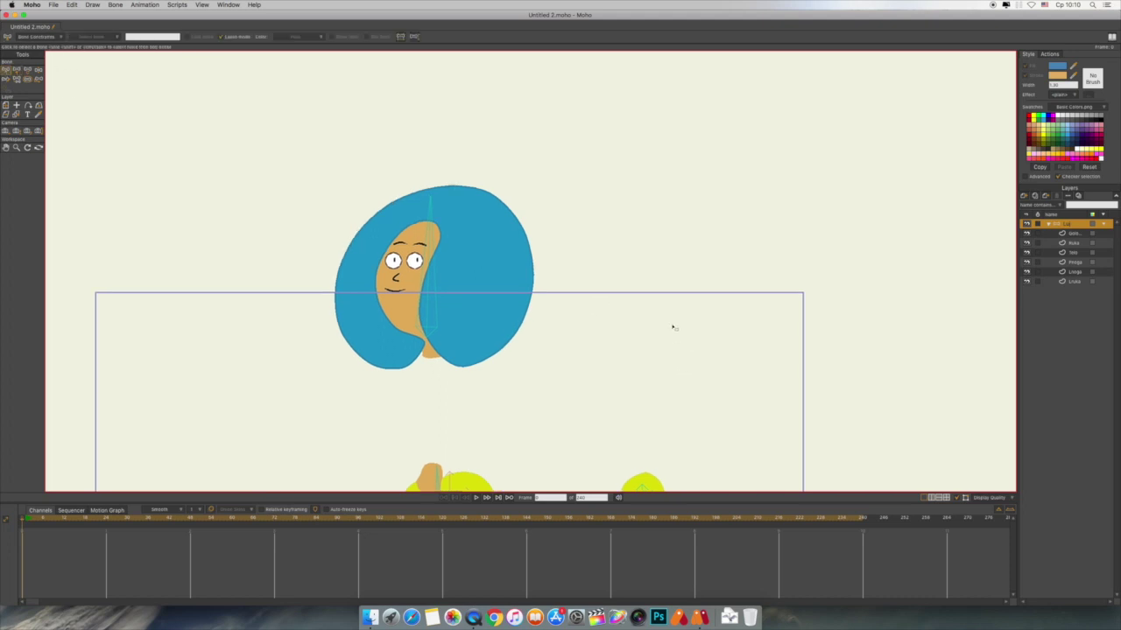
pyautogui.scroll(3, 672, 327)
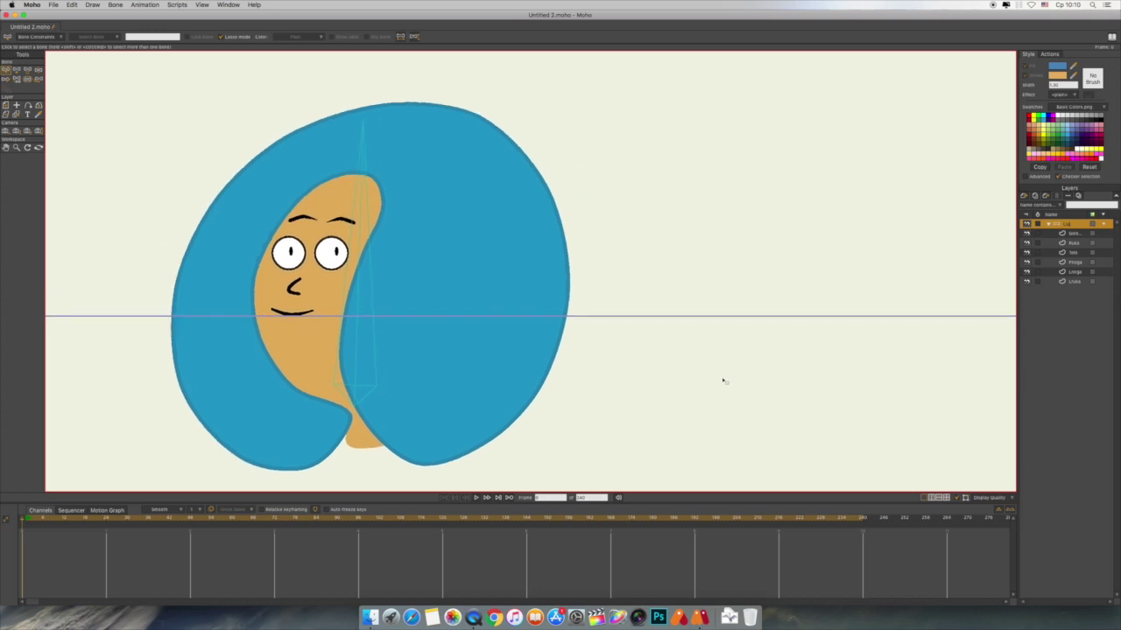
pyautogui.scroll(-1, 718, 376)
pyautogui.click(16, 77)
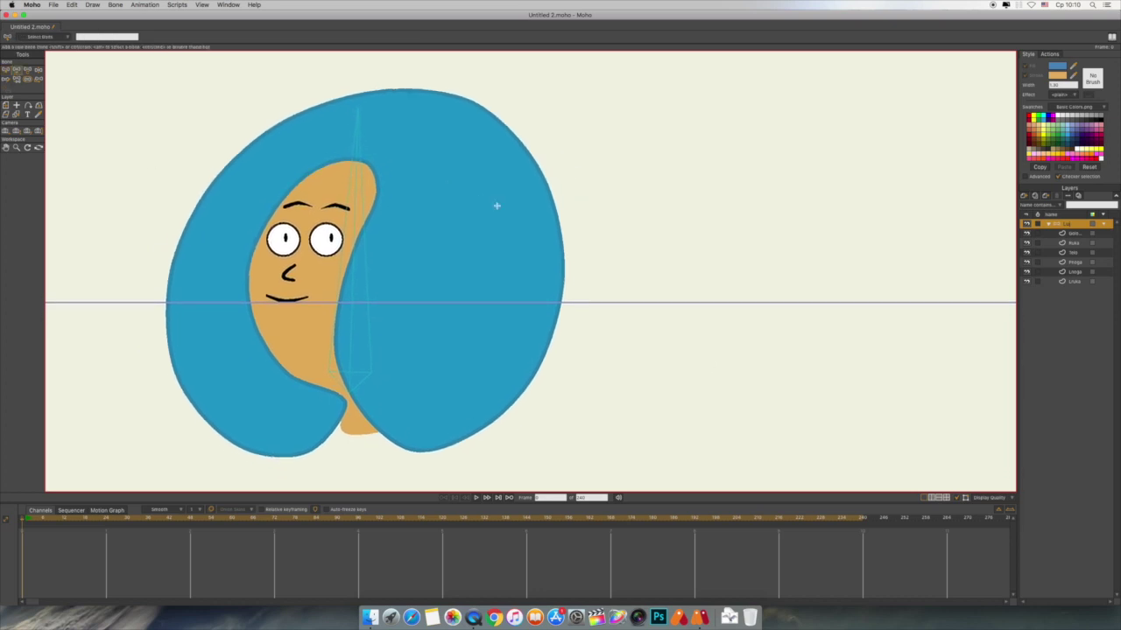
pyautogui.scroll(-10, 722, 255)
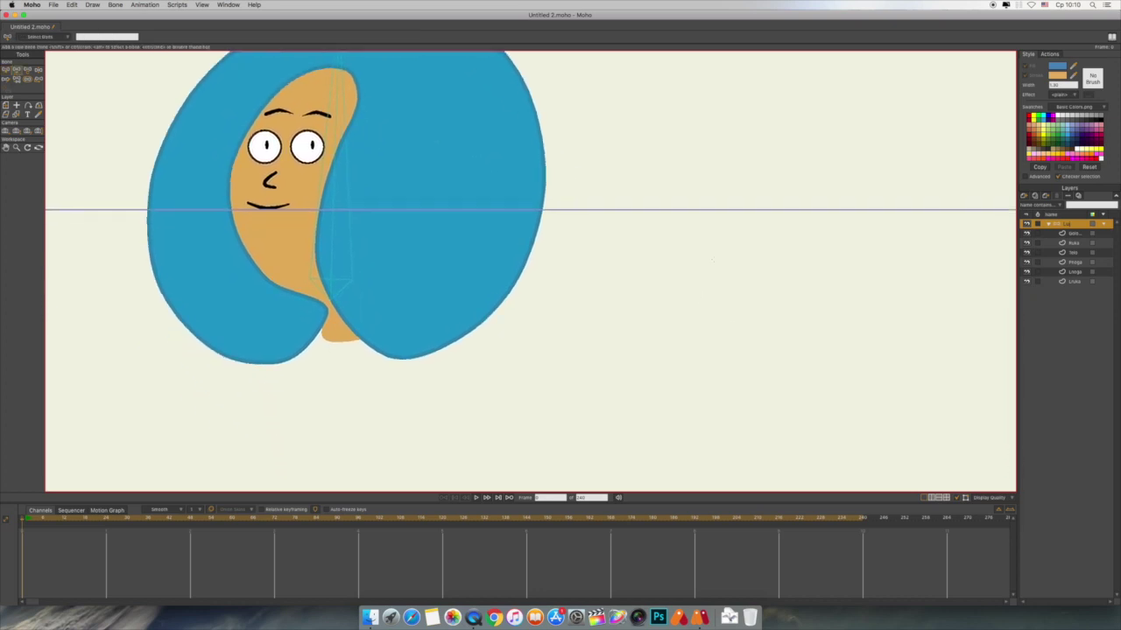
pyautogui.scroll(15, 712, 245)
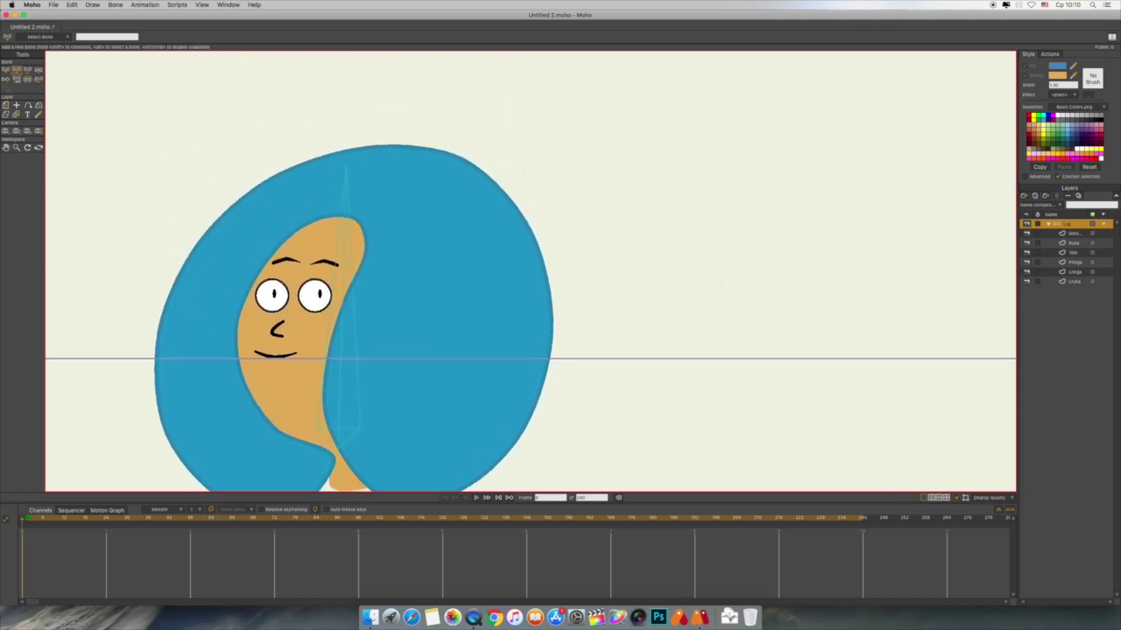
pyautogui.moveTo(743, 280); pyautogui.dragTo(741, 182)
pyautogui.click(6, 70)
pyautogui.click(596, 198)
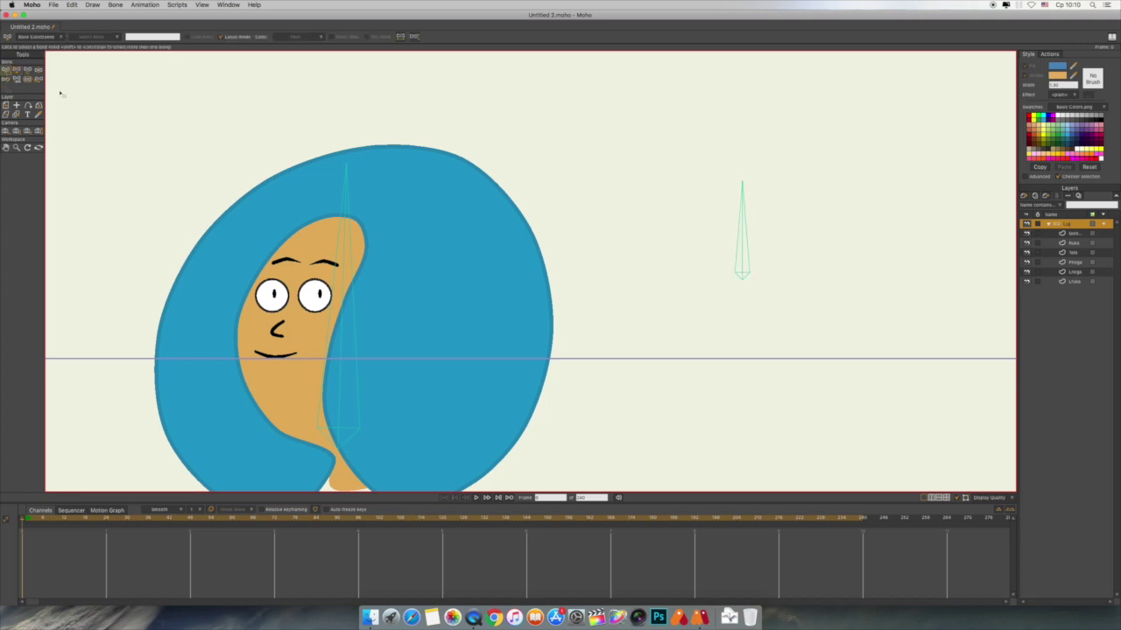
# - Add two more separate upright bones in a row beside the first one, deselecting each so they stay unparented
pyautogui.click(16, 73)
pyautogui.moveTo(845, 281); pyautogui.dragTo(843, 180)
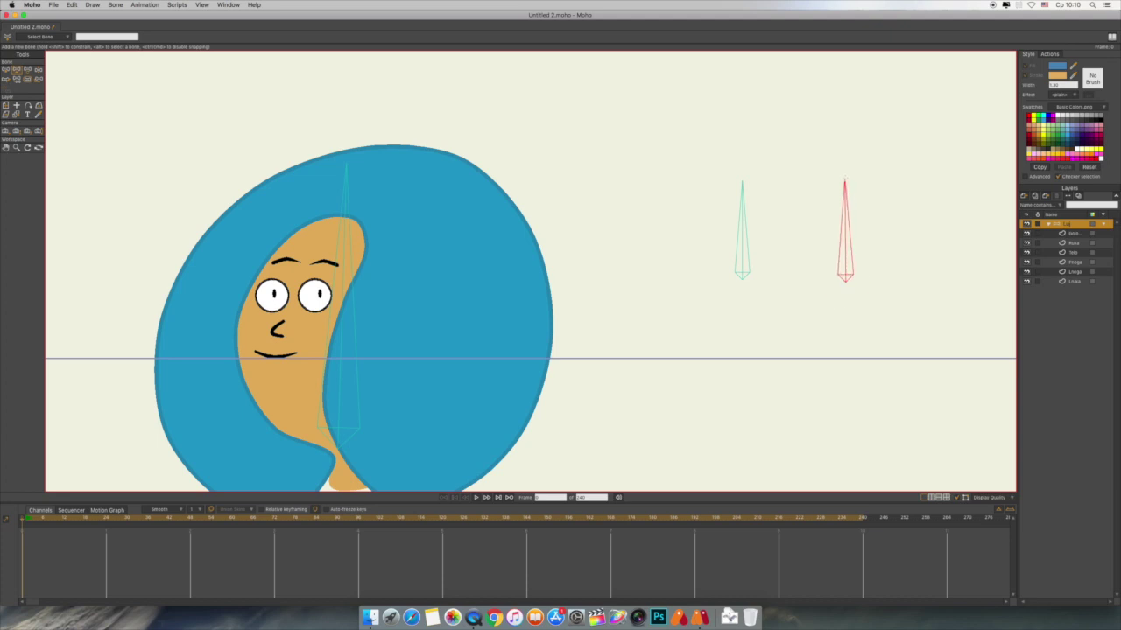
pyautogui.click(6, 72)
pyautogui.click(948, 269)
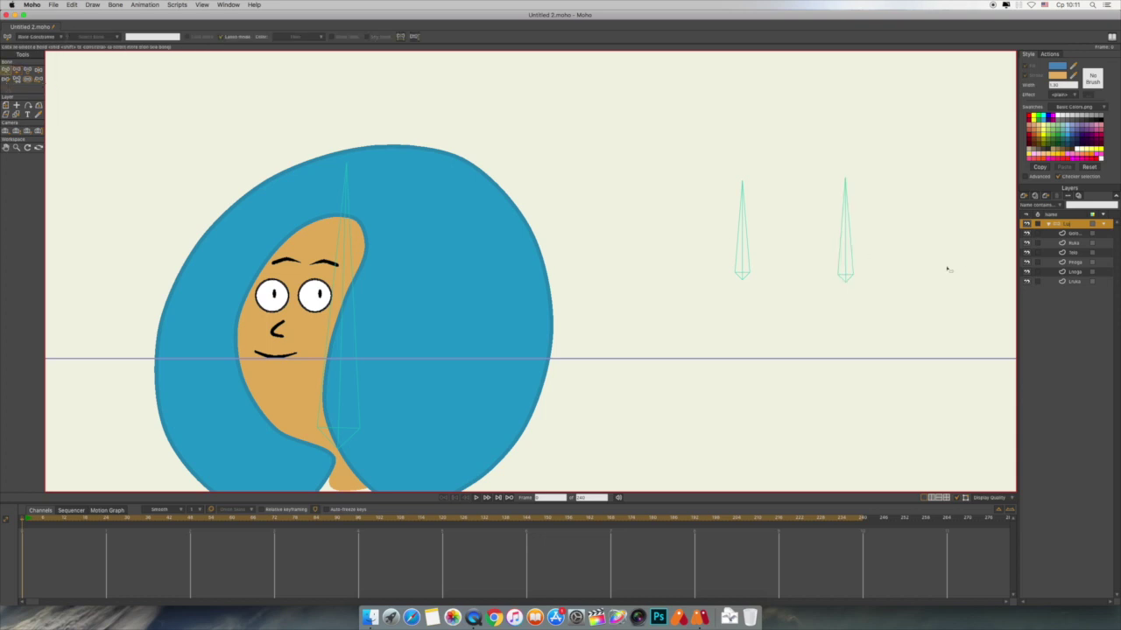
pyautogui.moveTo(965, 270); pyautogui.dragTo(771, 172)
pyautogui.click(17, 70)
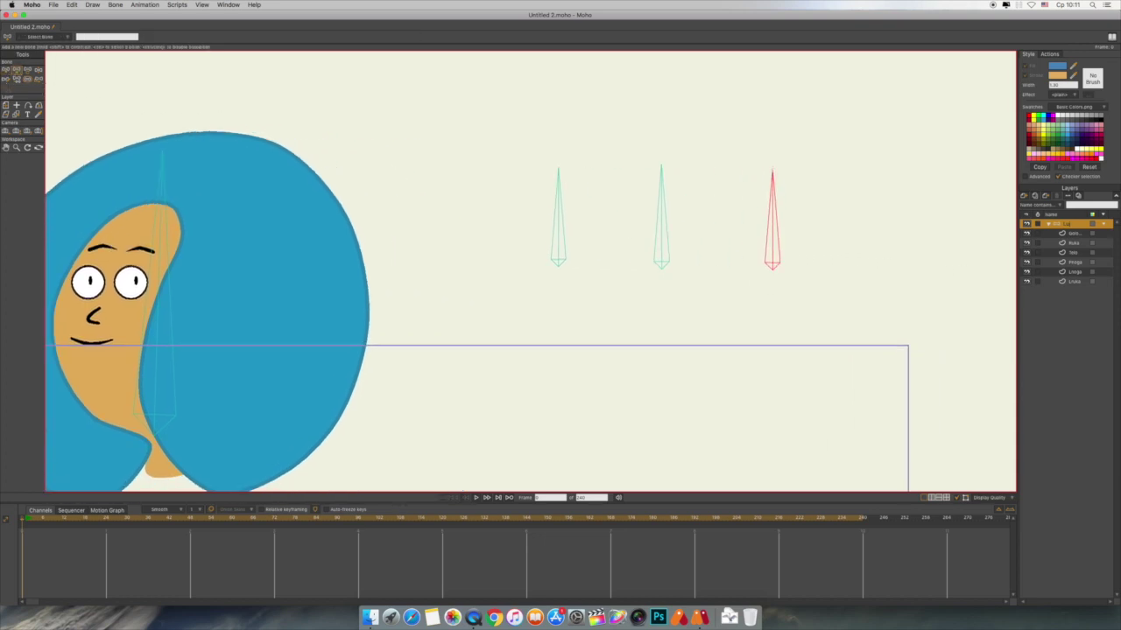
pyautogui.click(7, 72)
pyautogui.click(876, 281)
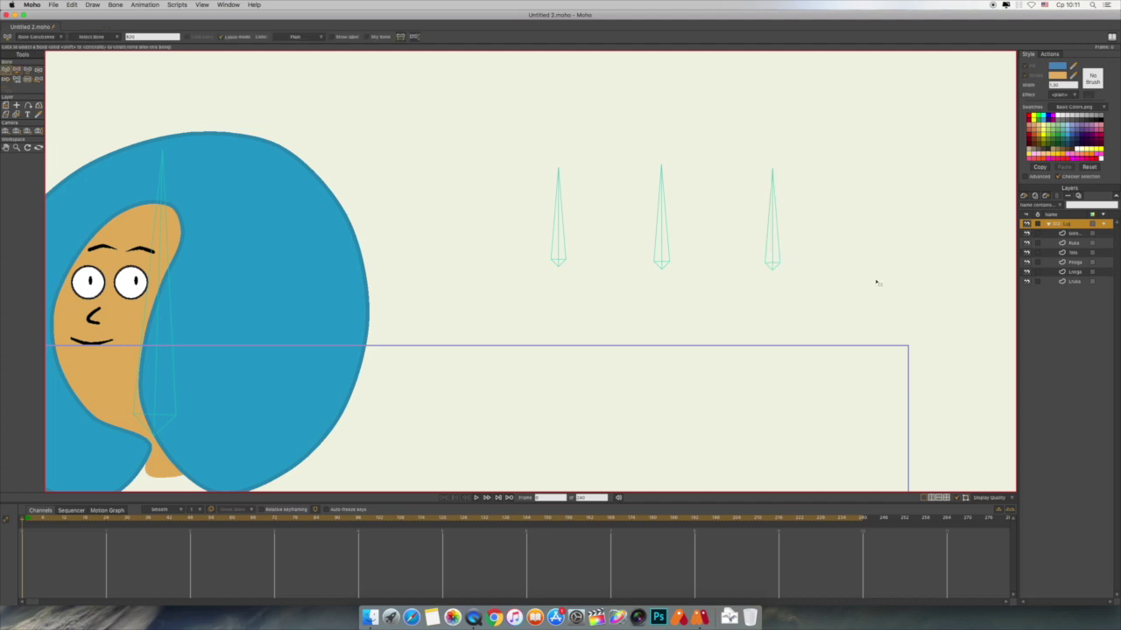
# - Reduce the bone strength of all three separate bones beside the head to zero
pyautogui.moveTo(627, 328); pyautogui.dragTo(731, 335)
pyautogui.click(27, 79)
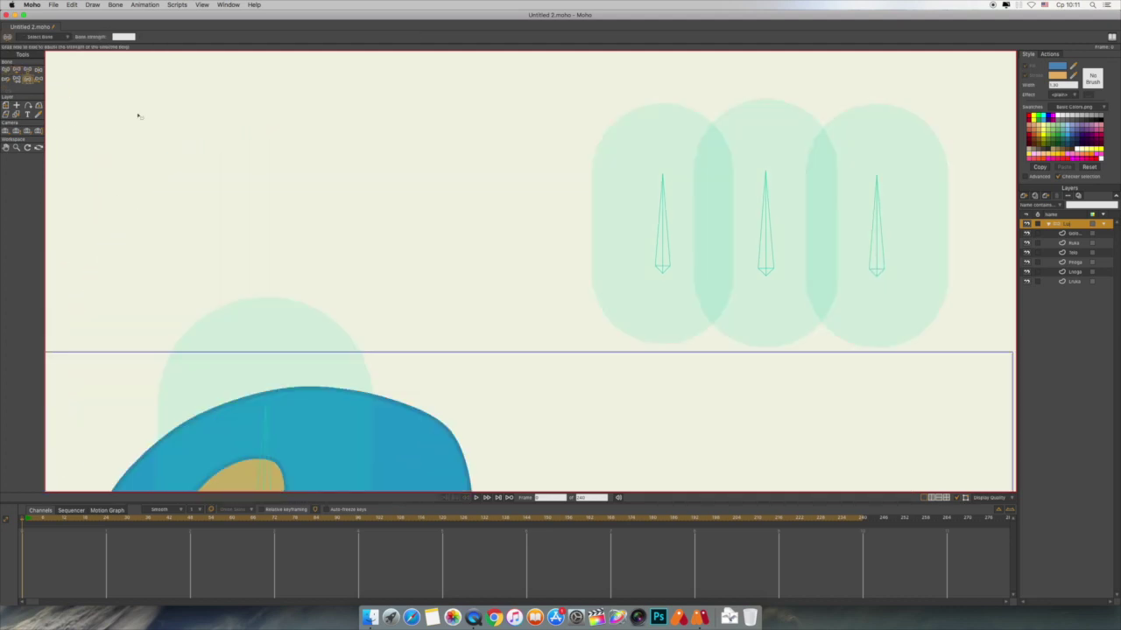
pyautogui.click(663, 248)
pyautogui.click(773, 251)
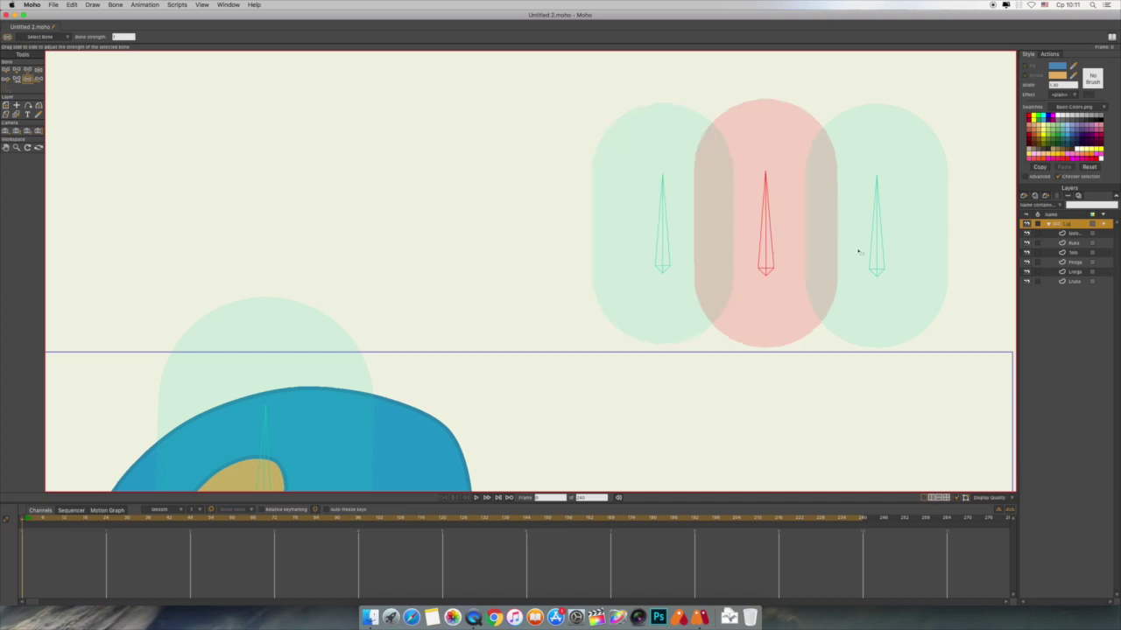
pyautogui.click(882, 250)
pyautogui.moveTo(662, 248); pyautogui.dragTo(467, 244)
pyautogui.moveTo(767, 248); pyautogui.dragTo(758, 257)
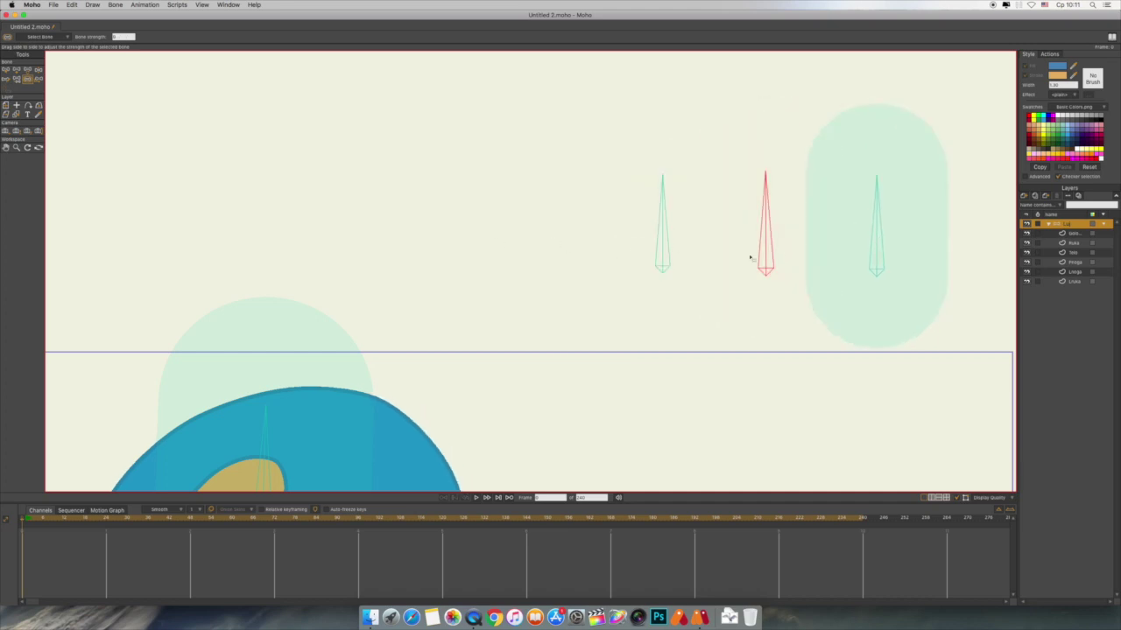
pyautogui.moveTo(874, 250); pyautogui.dragTo(683, 271)
# - Inspect the strength of each of the three separate bones in turn, then clear the bone selection
pyautogui.scroll(-5, 651, 188)
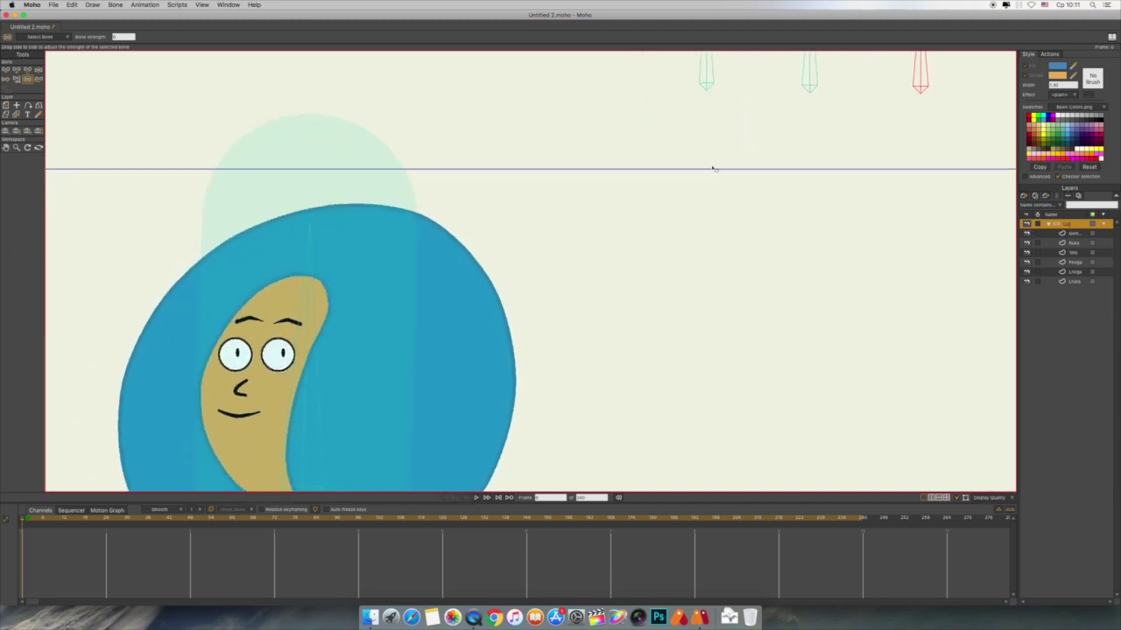
pyautogui.scroll(5, 712, 167)
pyautogui.click(753, 250)
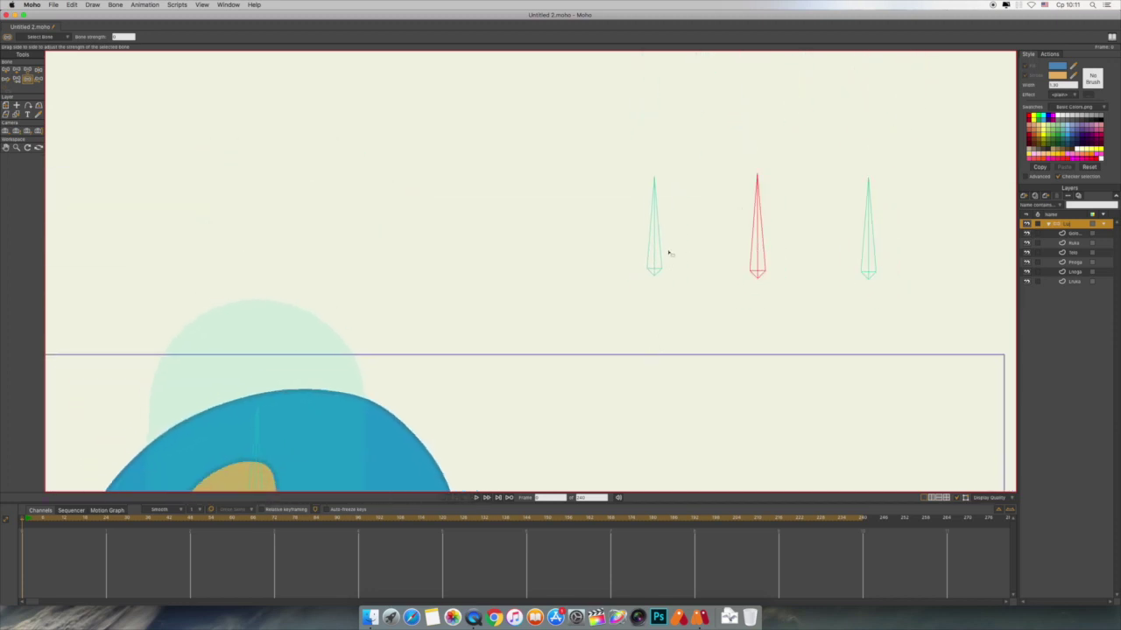
pyautogui.click(658, 252)
pyautogui.click(759, 252)
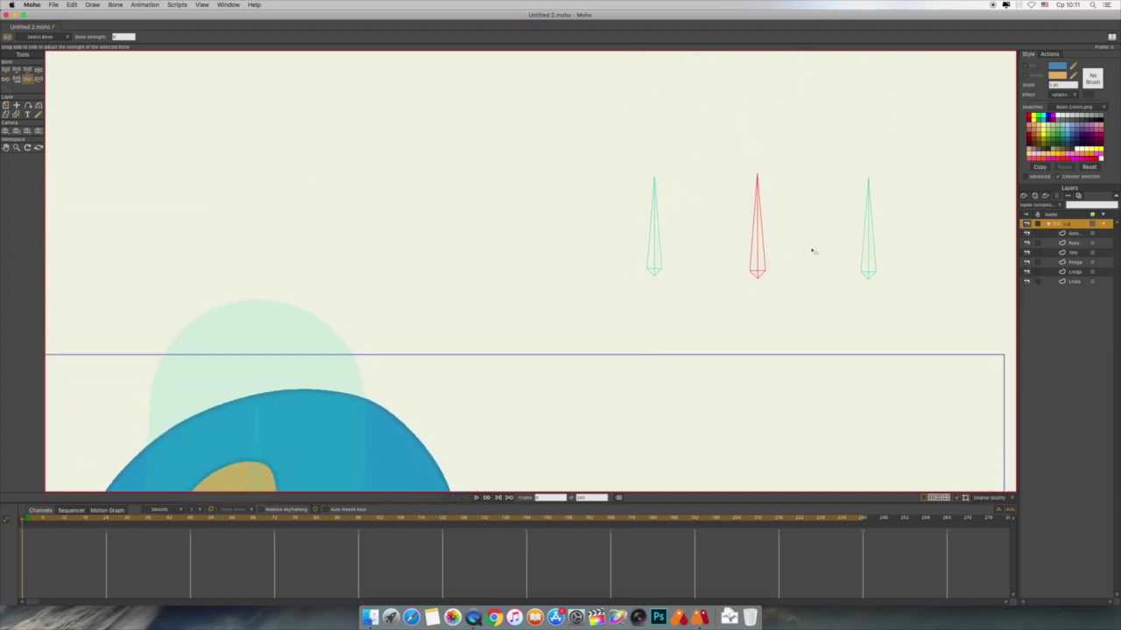
pyautogui.click(867, 248)
pyautogui.click(6, 68)
pyautogui.click(580, 260)
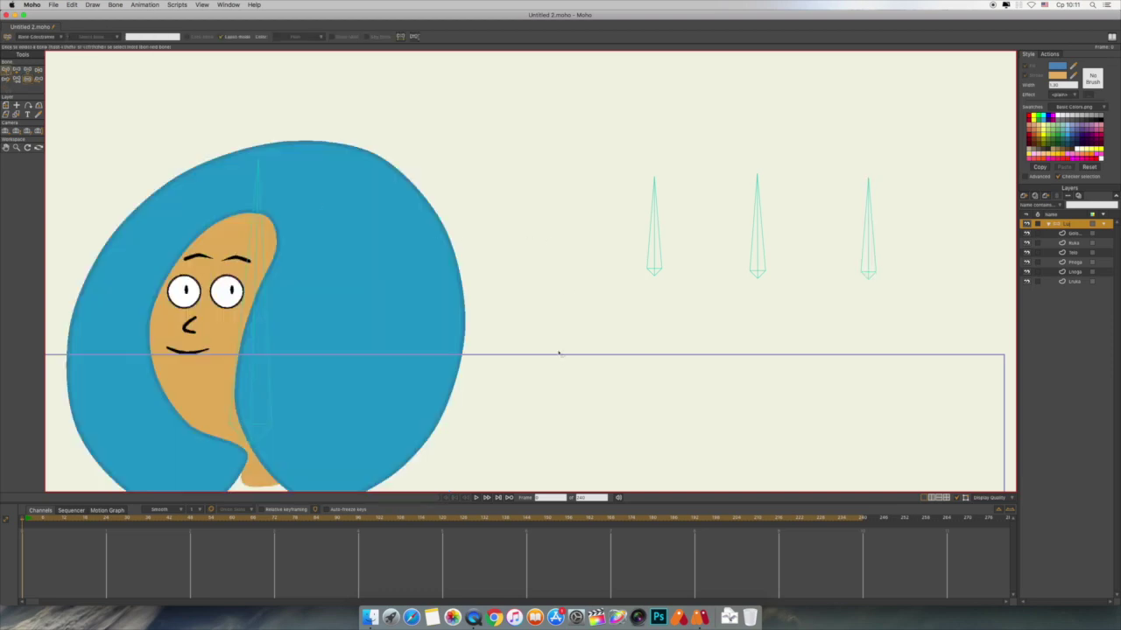
pyautogui.moveTo(558, 353); pyautogui.dragTo(698, 63)
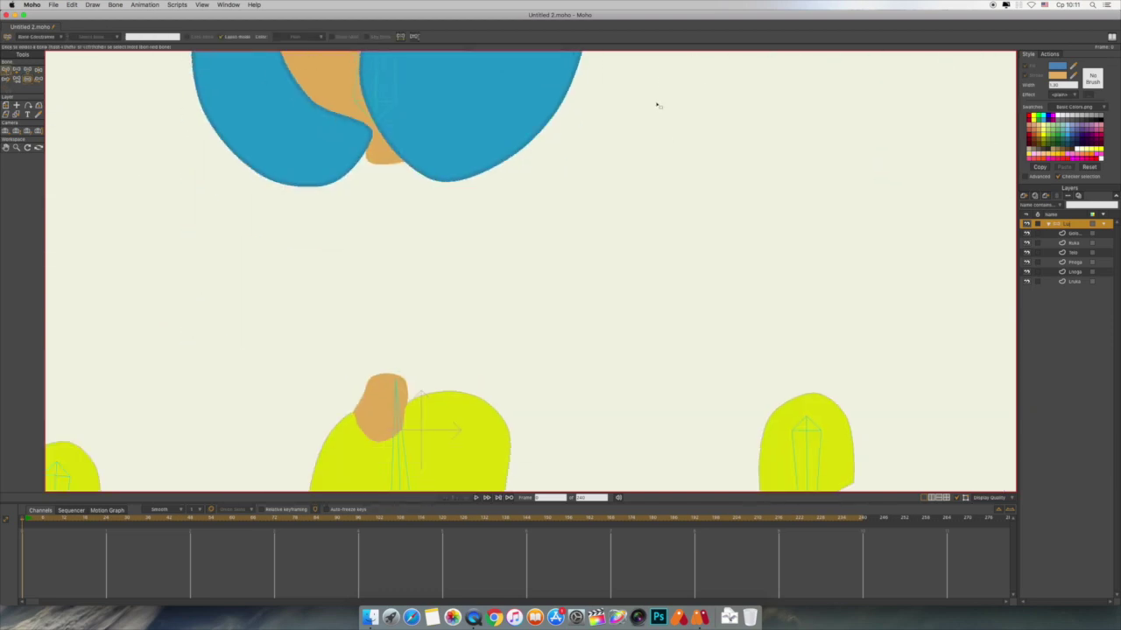
pyautogui.scroll(5, 675, 250)
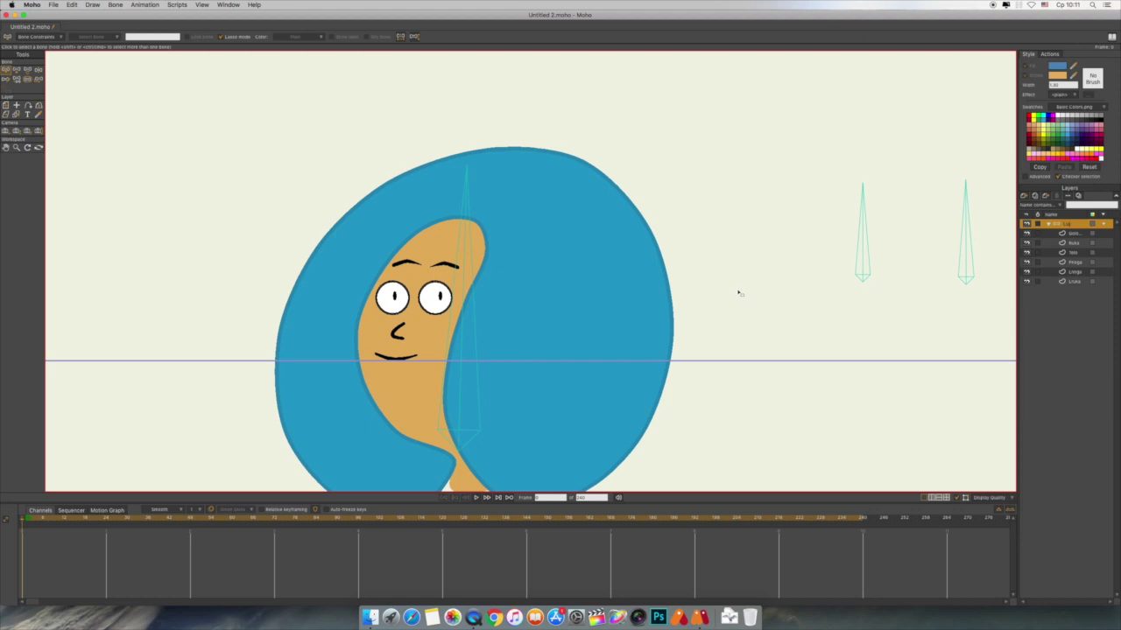
# - Rename the separate bone nearest the head Glaz, show its label, and bring up the list of actions
pyautogui.click(864, 261)
pyautogui.moveTo(636, 145)
pyautogui.mouseDown()
pyautogui.moveTo(663, 150)
pyautogui.moveTo(645, 150)
pyautogui.mouseUp()
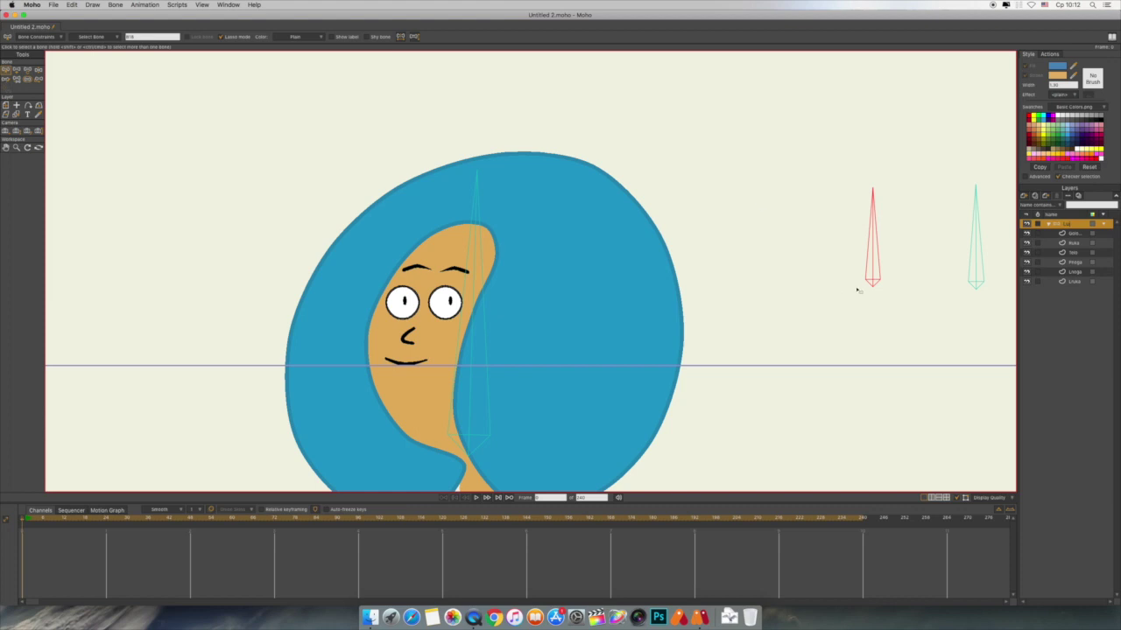
pyautogui.click(1053, 55)
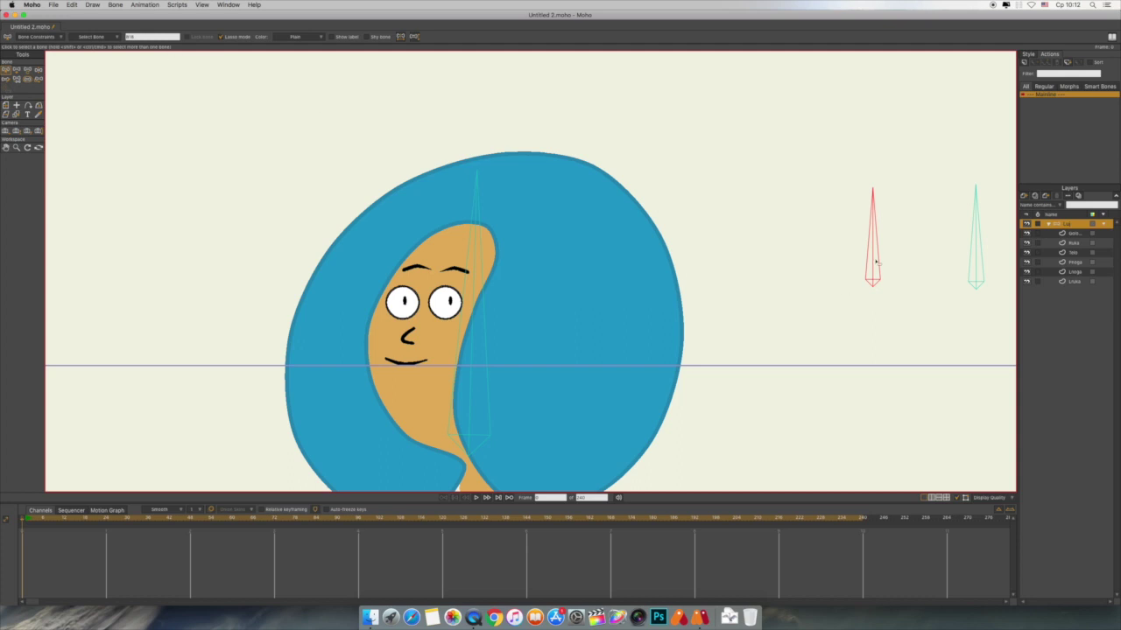
pyautogui.doubleClick(132, 36)
pyautogui.write('Глаз')
pyautogui.press('Return')
pyautogui.click(331, 37)
# - Rename the middle of the three separate bones and show its label
pyautogui.moveTo(749, 225); pyautogui.dragTo(579, 211)
pyautogui.click(805, 246)
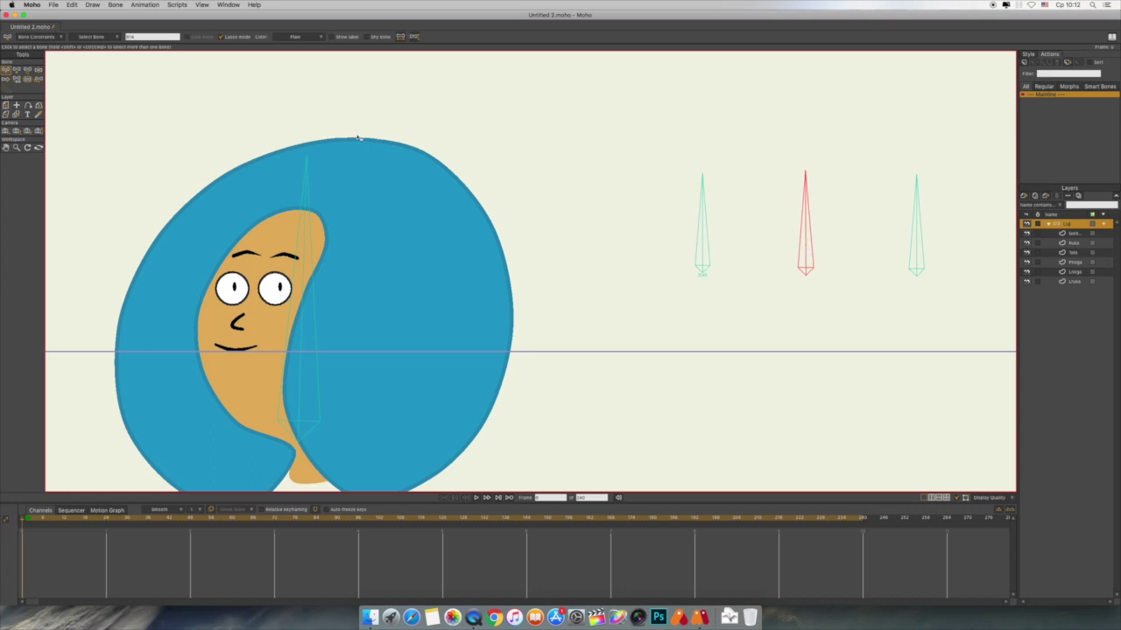
pyautogui.doubleClick(143, 38)
pyautogui.write('B20')
pyautogui.press('Return')
# - Rename the separate bone farthest from the head Rot and show its label
pyautogui.click(917, 253)
pyautogui.doubleClick(131, 38)
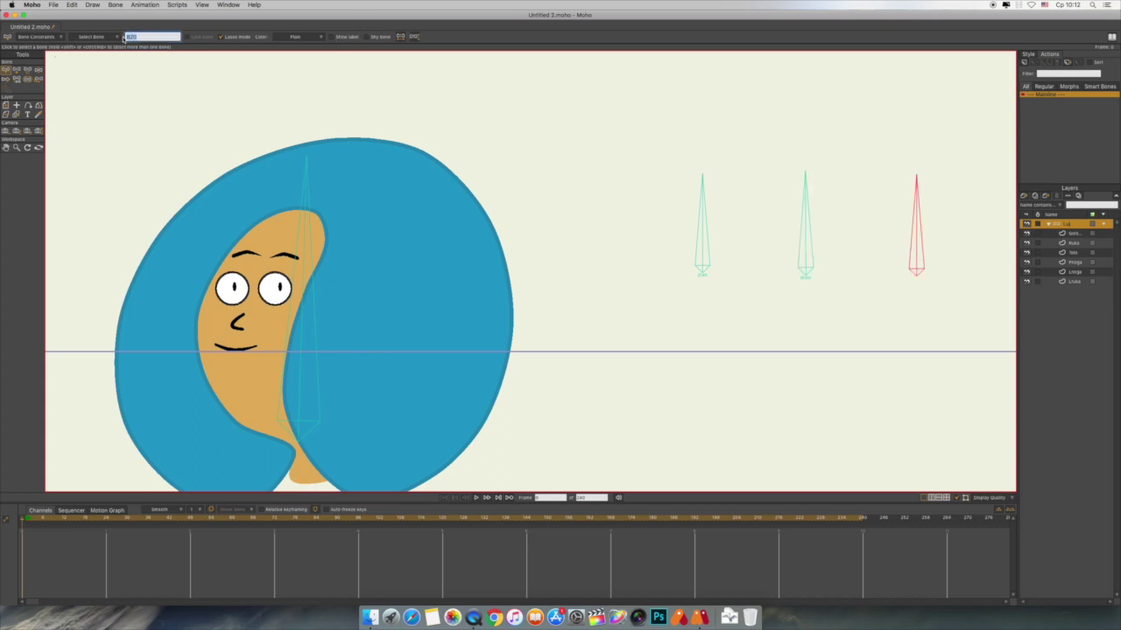
pyautogui.write('Rot')
pyautogui.press('Return')
pyautogui.click(627, 195)
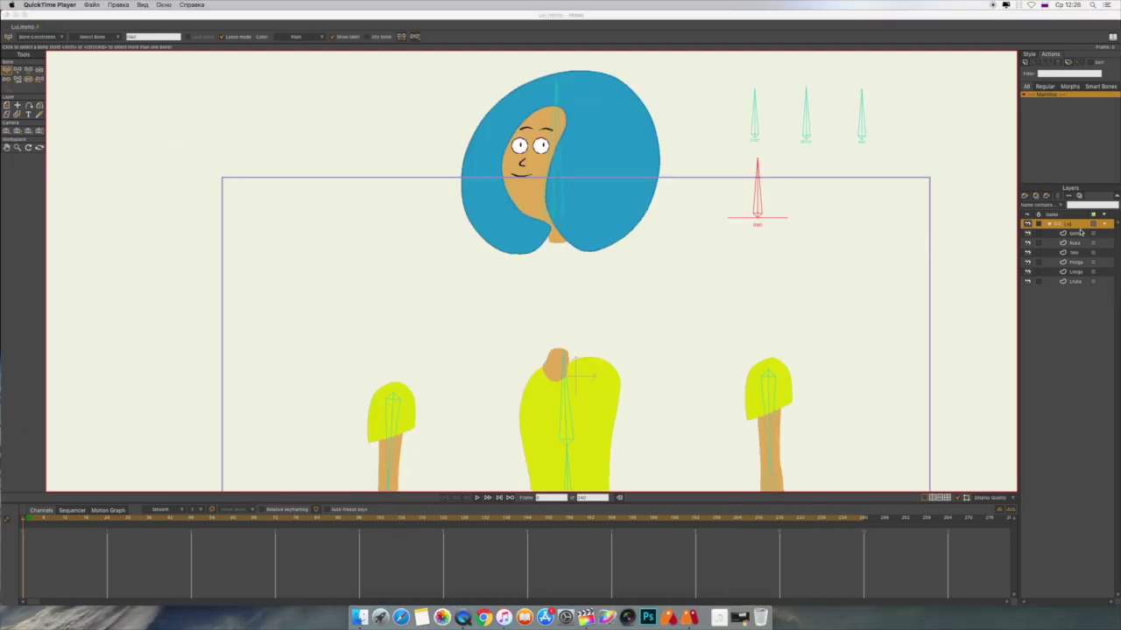
# - Create a smart bone action named Glaz for the selected Glaz bone
pyautogui.click(1081, 232)
pyautogui.click(1025, 63)
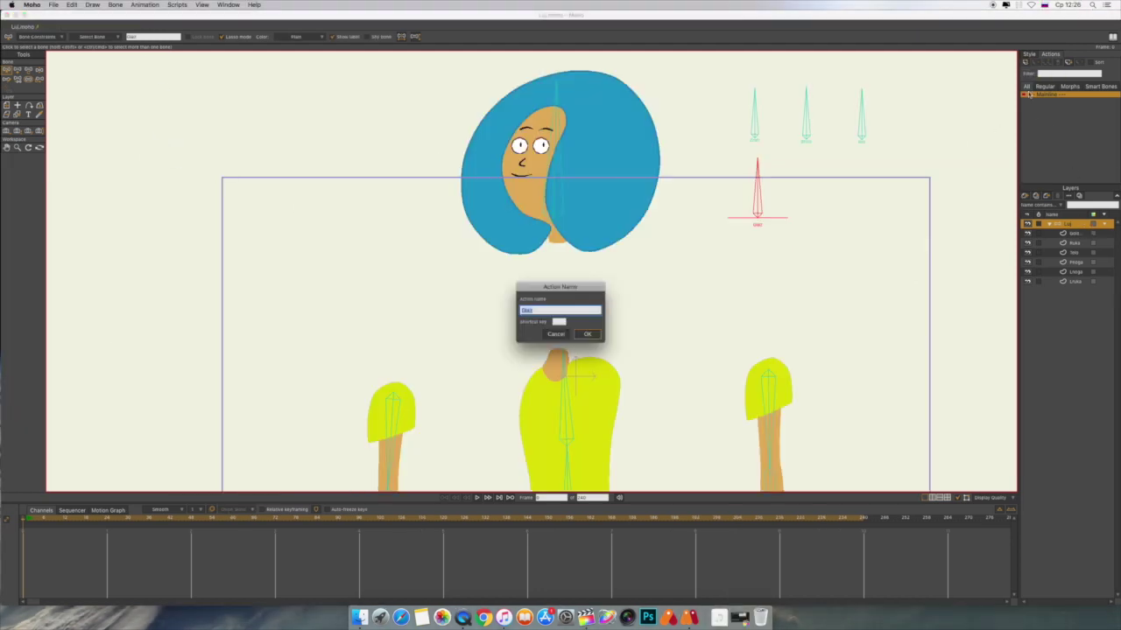
pyautogui.click(595, 334)
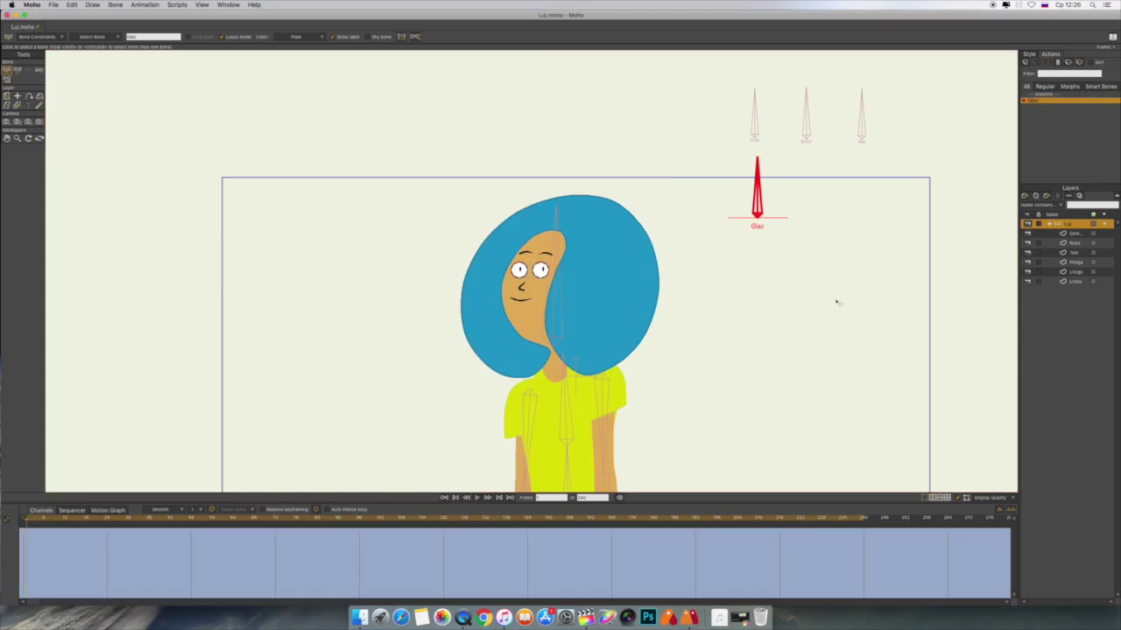
# - Rotate the Glaz bone about 90 degrees counterclockwise within its action so it points horizontally toward the head
pyautogui.click(1081, 234)
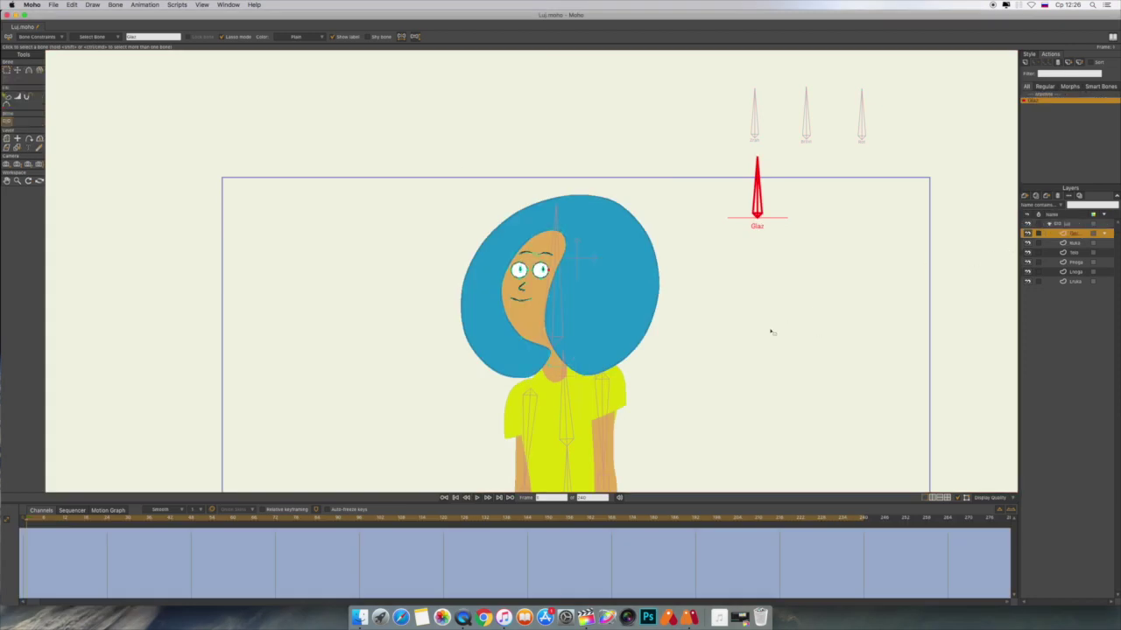
pyautogui.scroll(3, 771, 332)
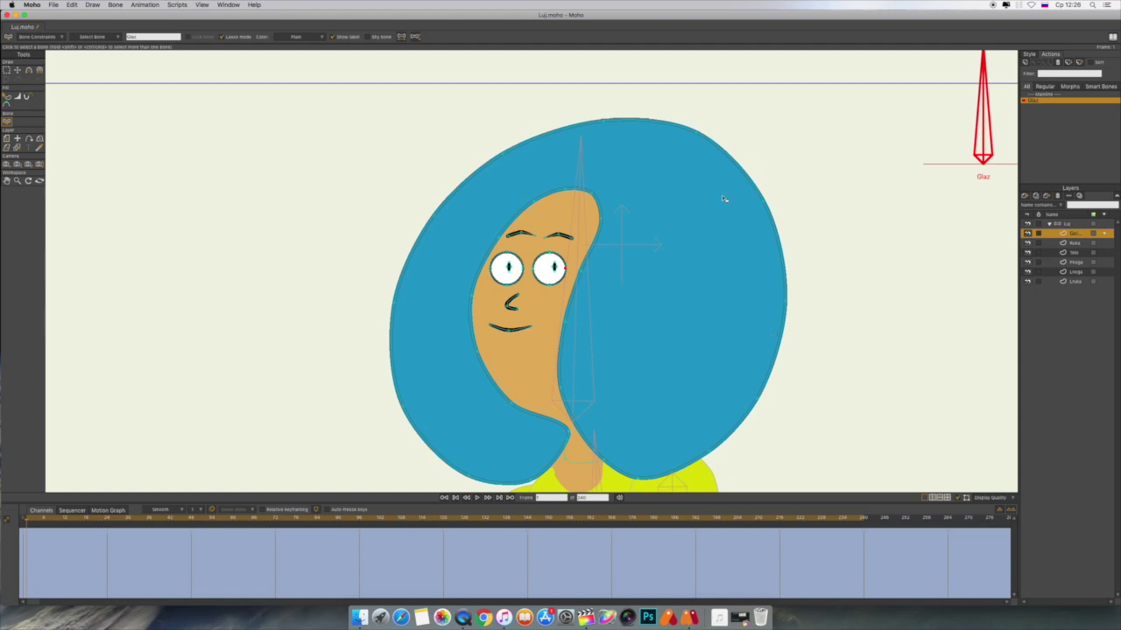
pyautogui.click(1082, 225)
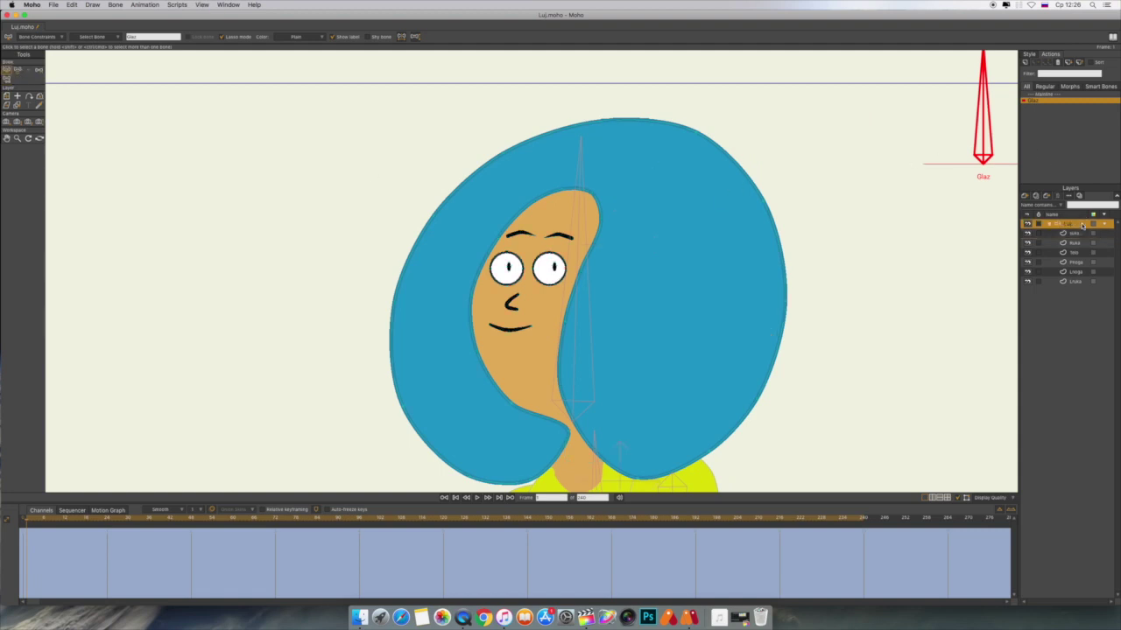
pyautogui.click(19, 71)
pyautogui.moveTo(991, 131); pyautogui.dragTo(950, 169)
# - Keyframe the points of both eye whites in their open position at the start of the Glaz action
pyautogui.click(1075, 235)
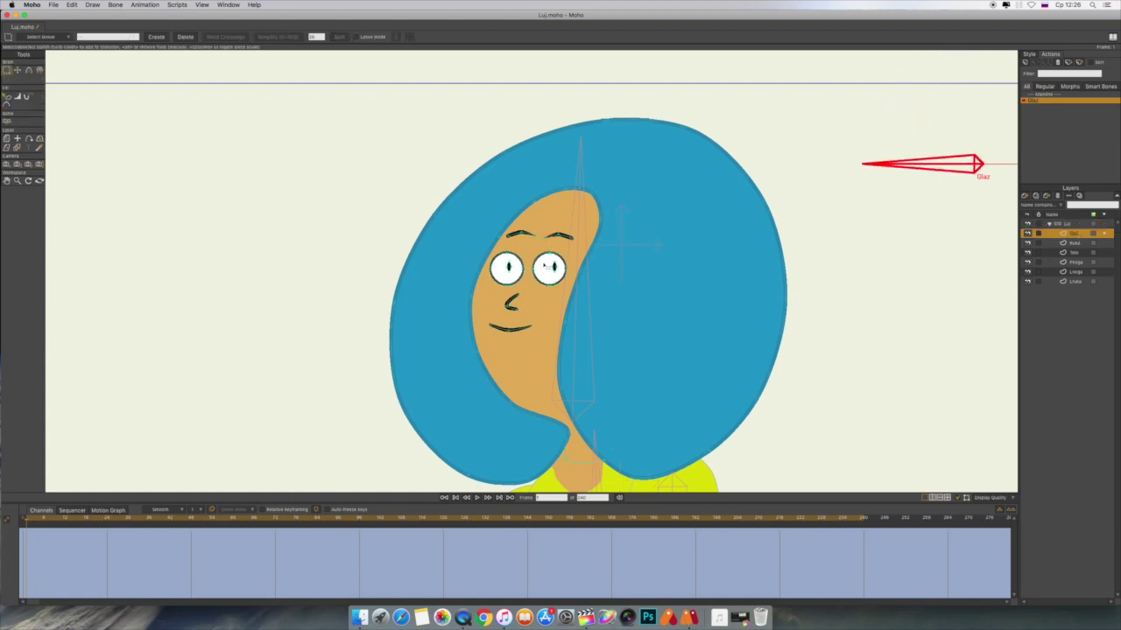
pyautogui.click(547, 267)
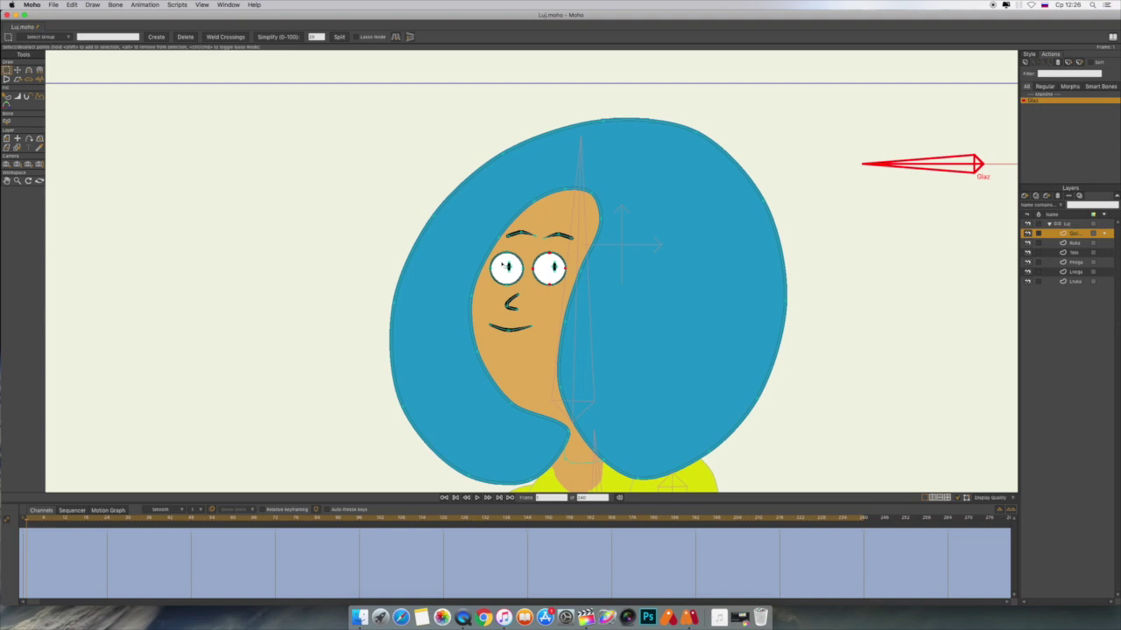
pyautogui.press('t')
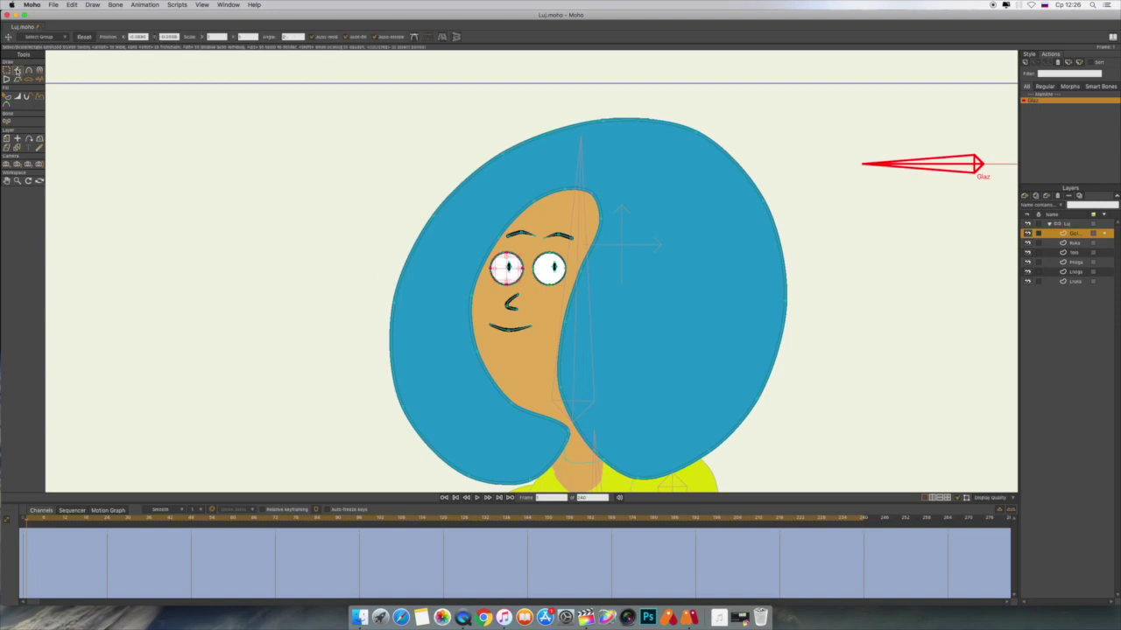
pyautogui.click(502, 266)
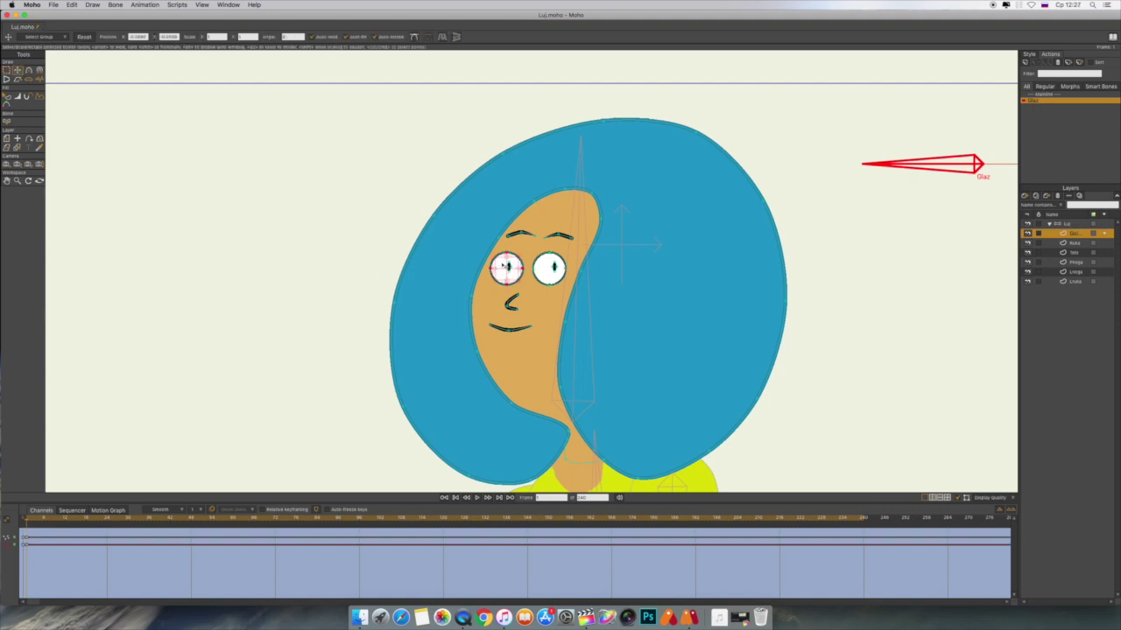
pyautogui.click(548, 267)
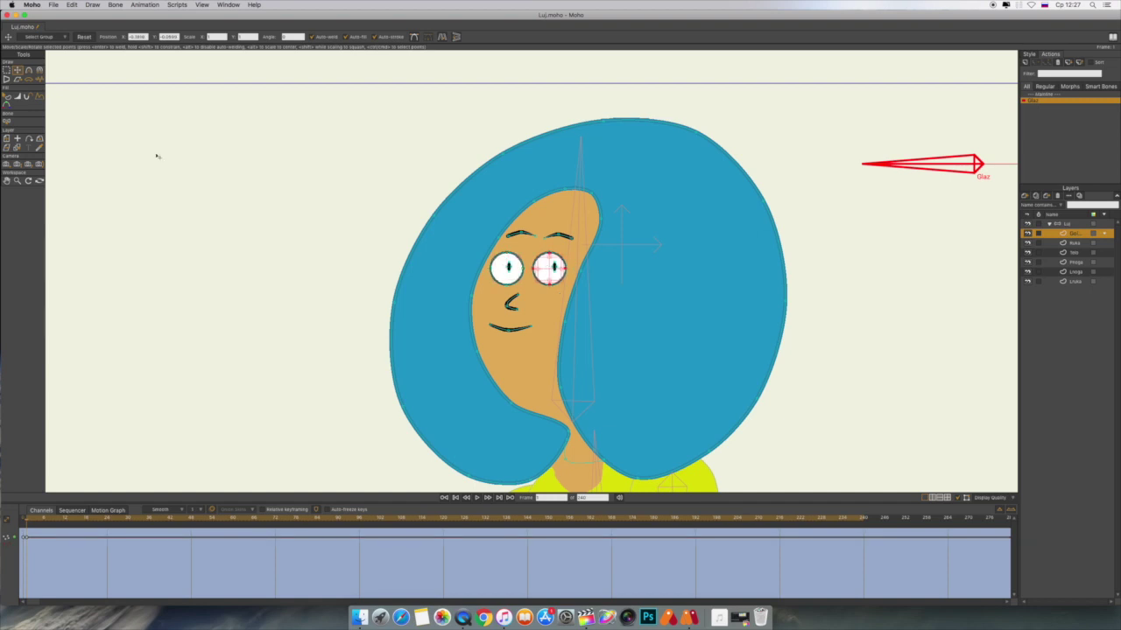
# - At frame 28 of the Glaz action, rotate the Glaz bone about 90 degrees so it points straight up
pyautogui.click(1066, 224)
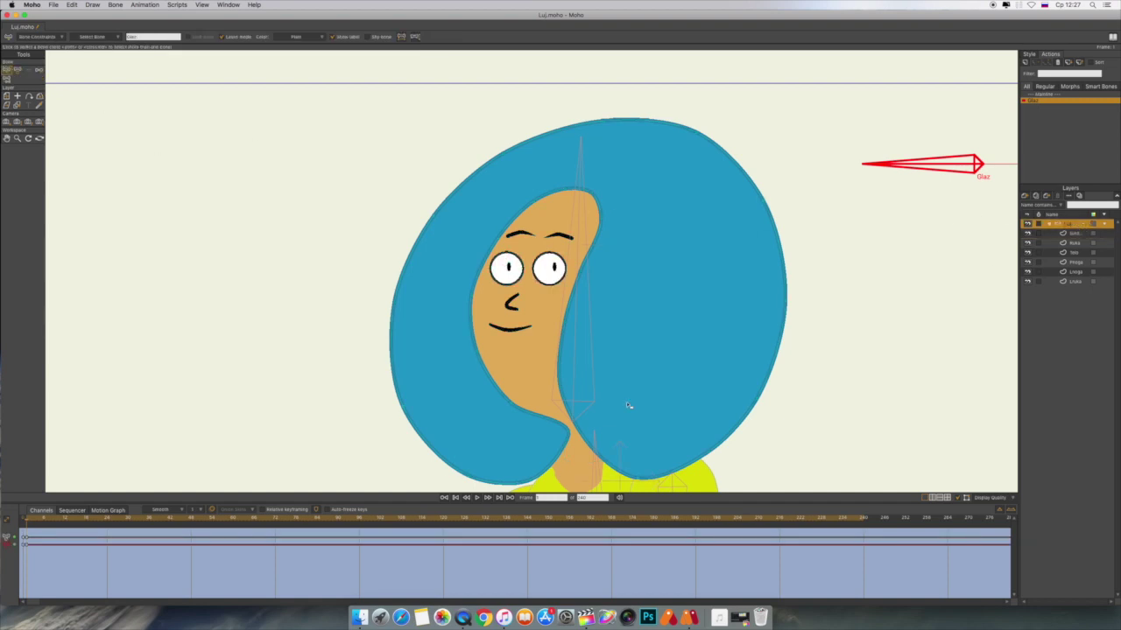
pyautogui.click(122, 520)
pyautogui.click(19, 70)
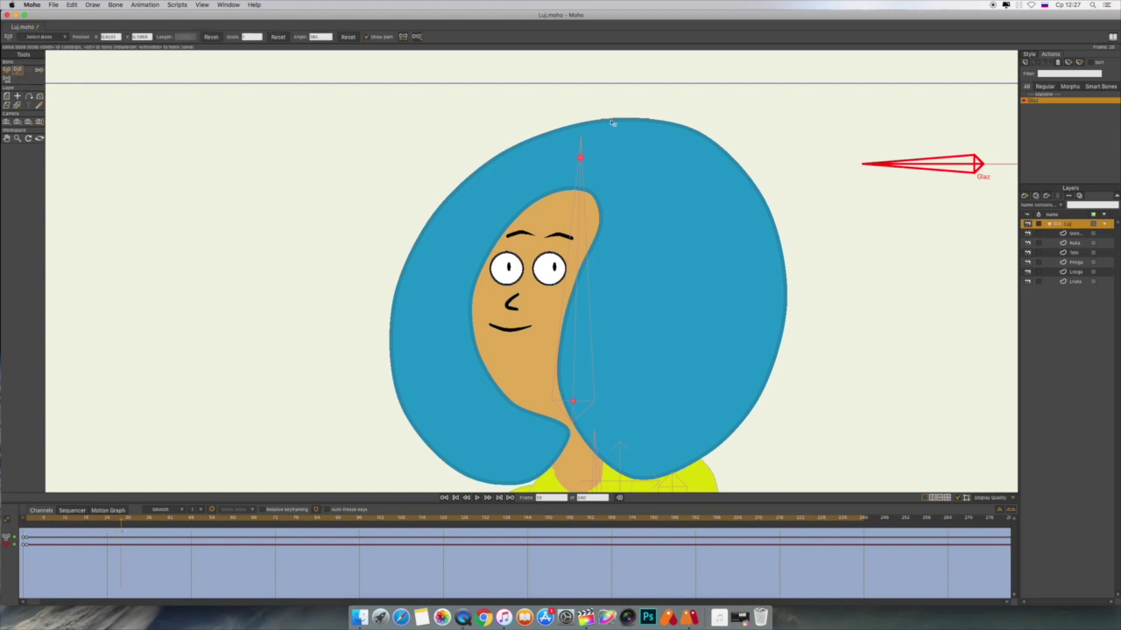
pyautogui.moveTo(936, 165); pyautogui.dragTo(986, 111)
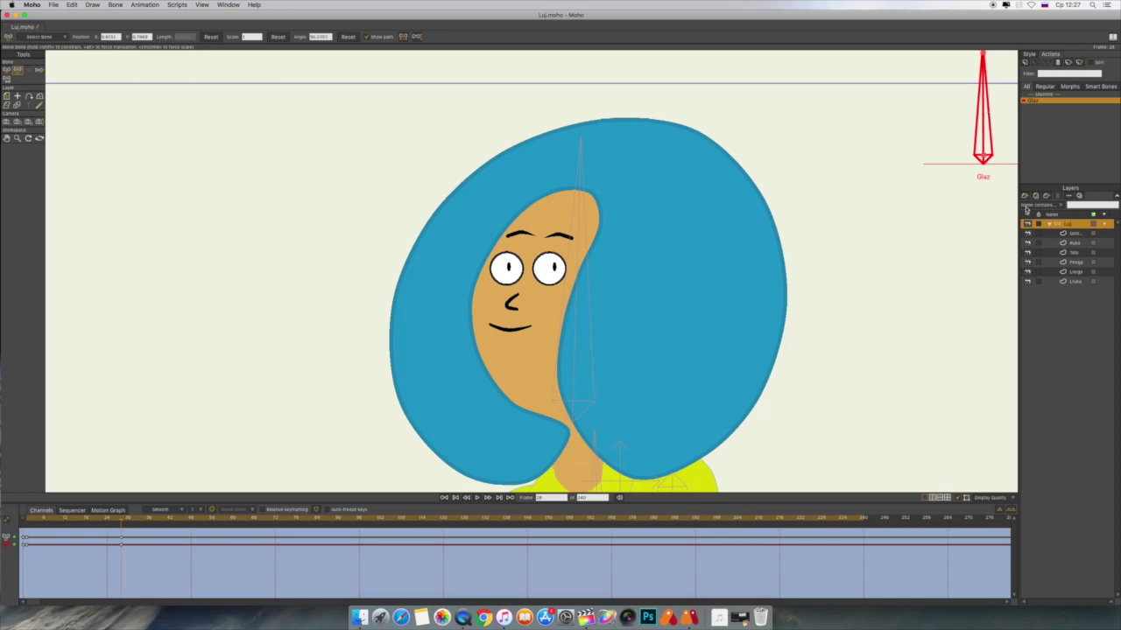
# - On the head layer at frame 28, lower the upper point of each eye white to about mid-pupil so both eyes are half closed
pyautogui.click(1074, 234)
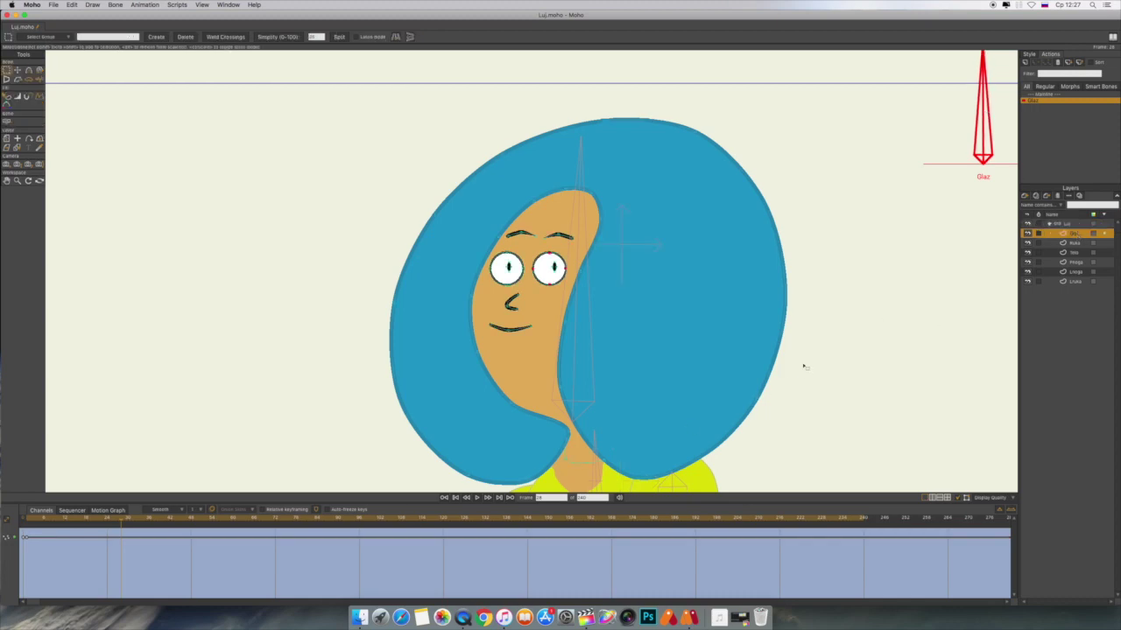
pyautogui.press('super+equal')
pyautogui.press('super+equal')
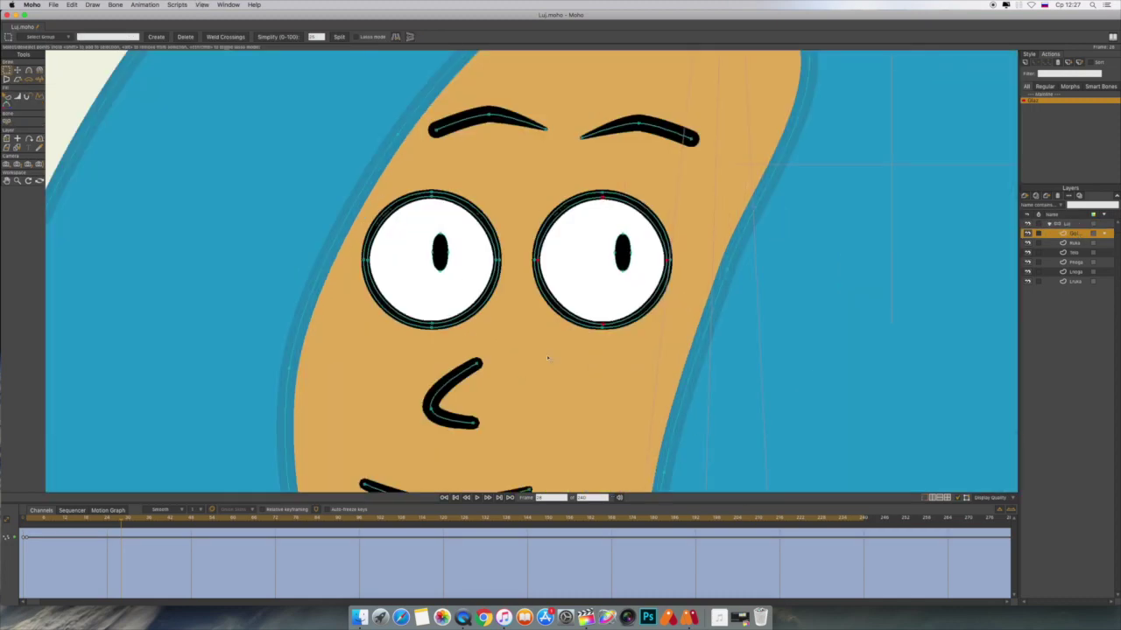
pyautogui.press('t')
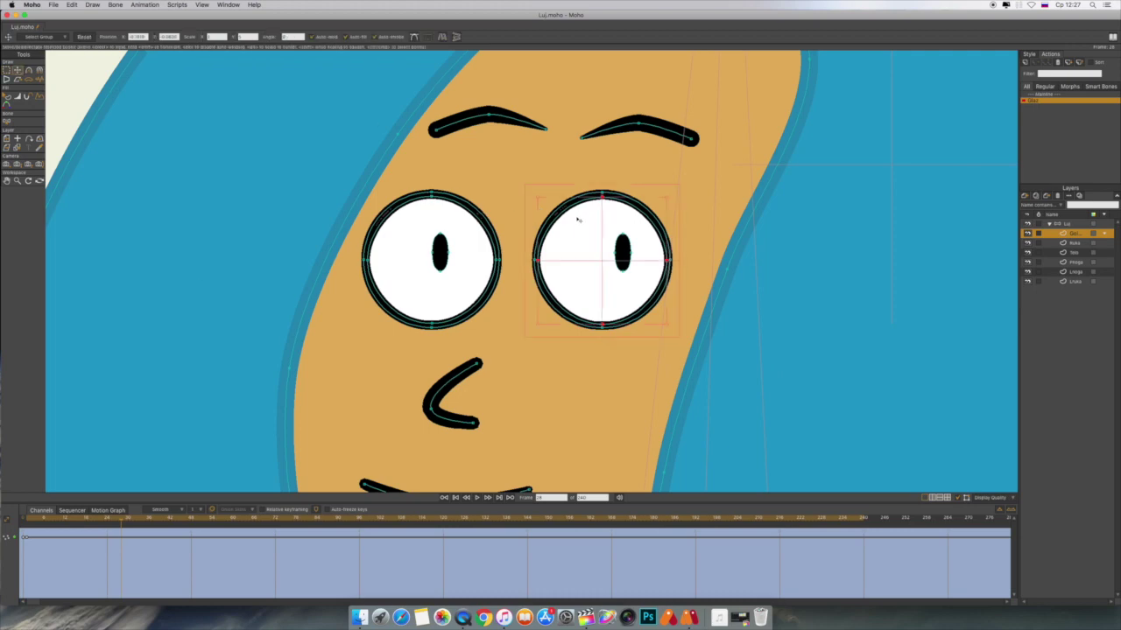
pyautogui.moveTo(577, 220); pyautogui.dragTo(578, 225)
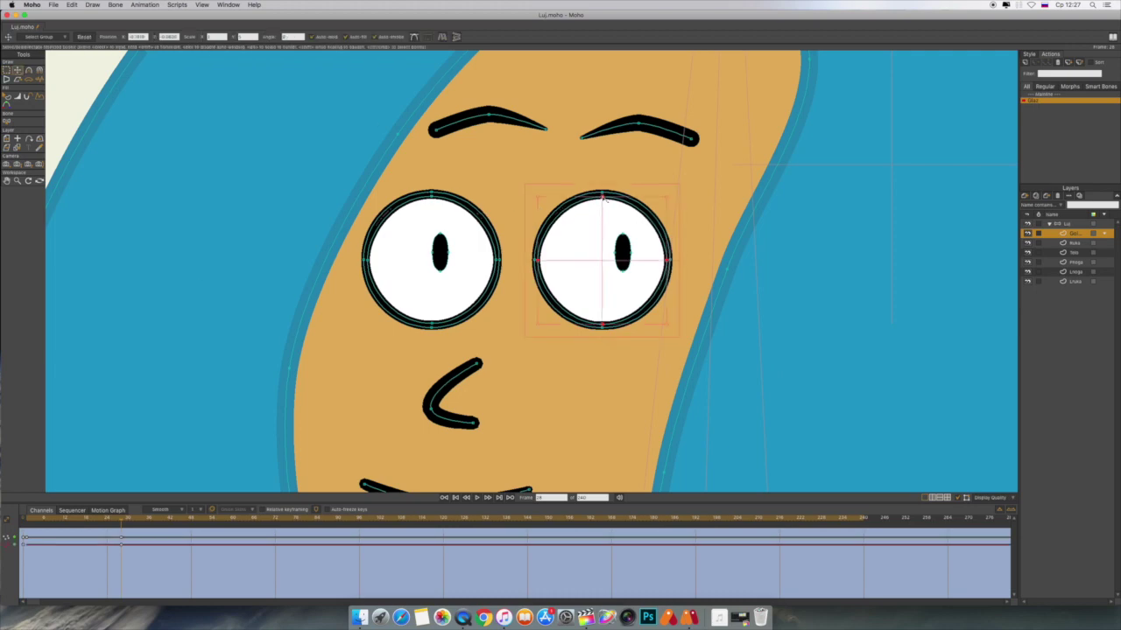
pyautogui.click(511, 214)
pyautogui.click(603, 200)
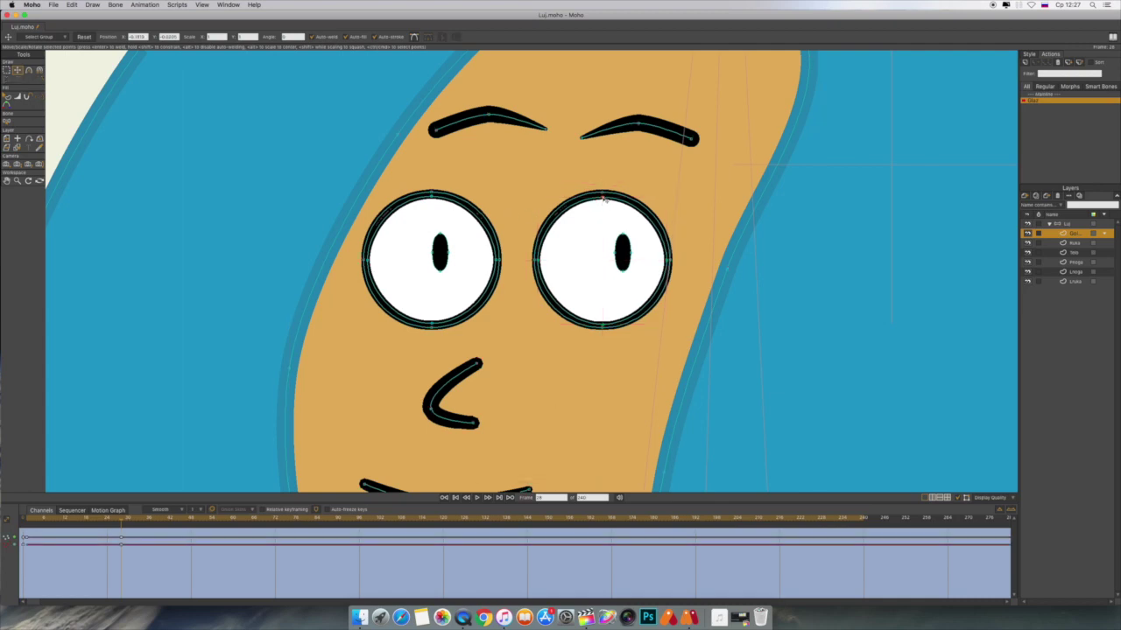
pyautogui.moveTo(602, 199); pyautogui.dragTo(604, 252)
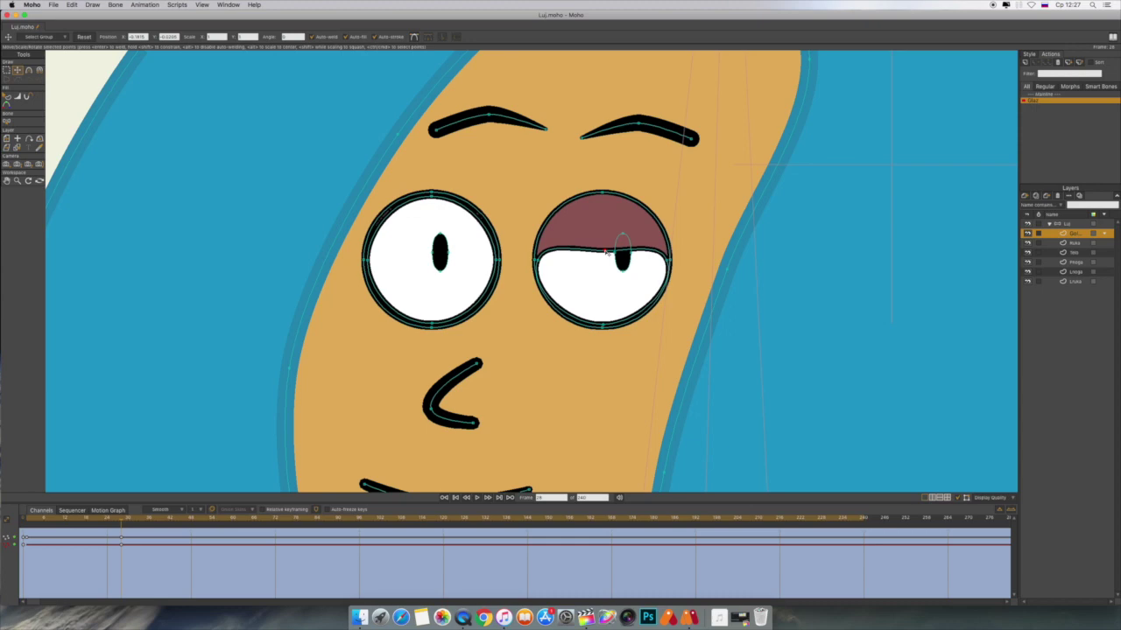
pyautogui.click(433, 203)
pyautogui.moveTo(432, 203); pyautogui.dragTo(436, 252)
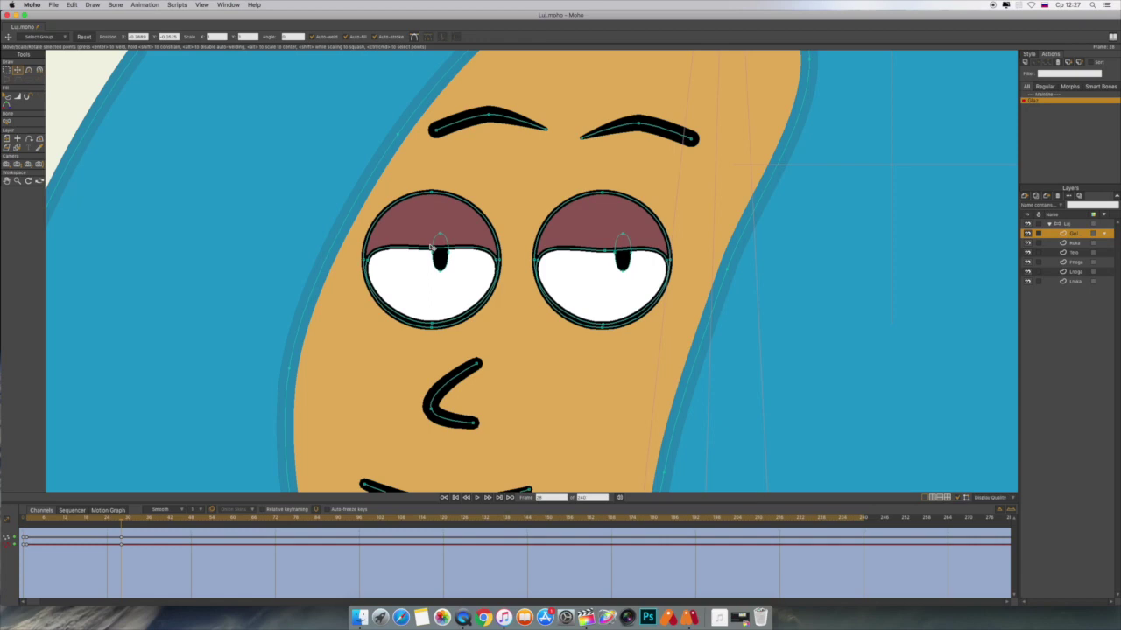
# - At frame 46 of the Glaz action, rotate the Glaz bone to point horizontally away from the head
pyautogui.click(1081, 227)
pyautogui.press('super+r')
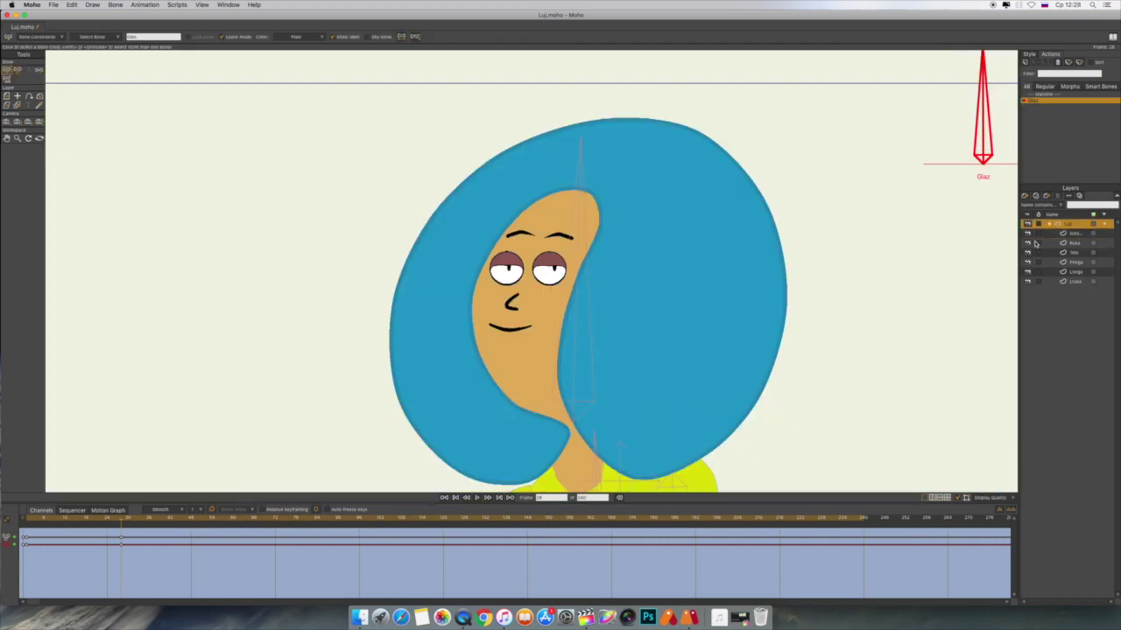
pyautogui.moveTo(983, 266); pyautogui.dragTo(891, 276)
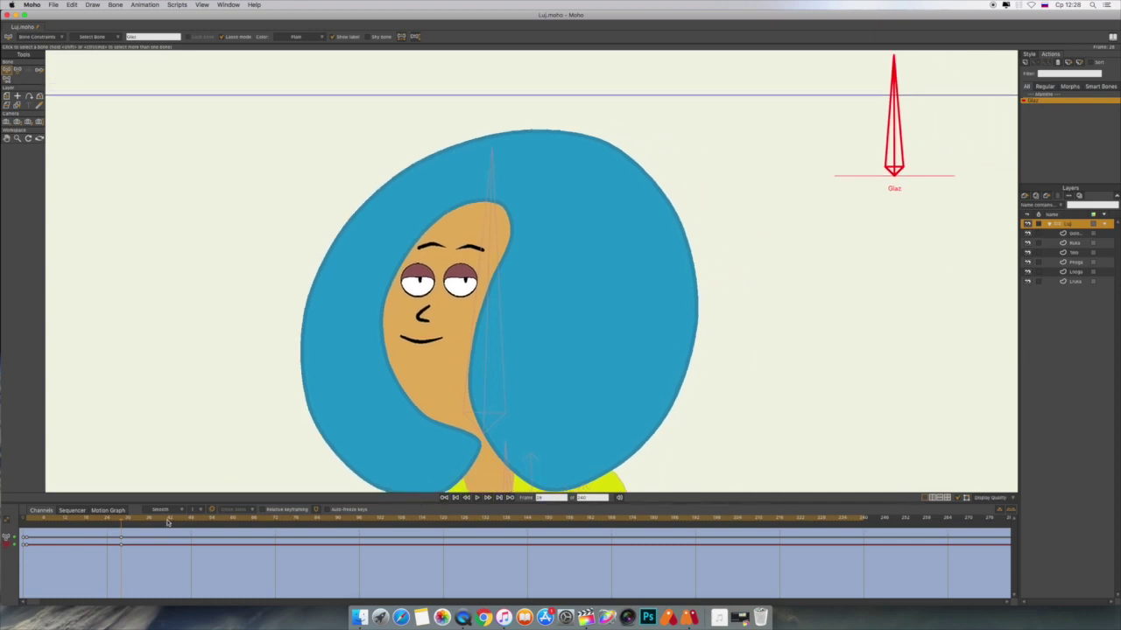
pyautogui.moveTo(123, 523); pyautogui.dragTo(185, 526)
pyautogui.press('b')
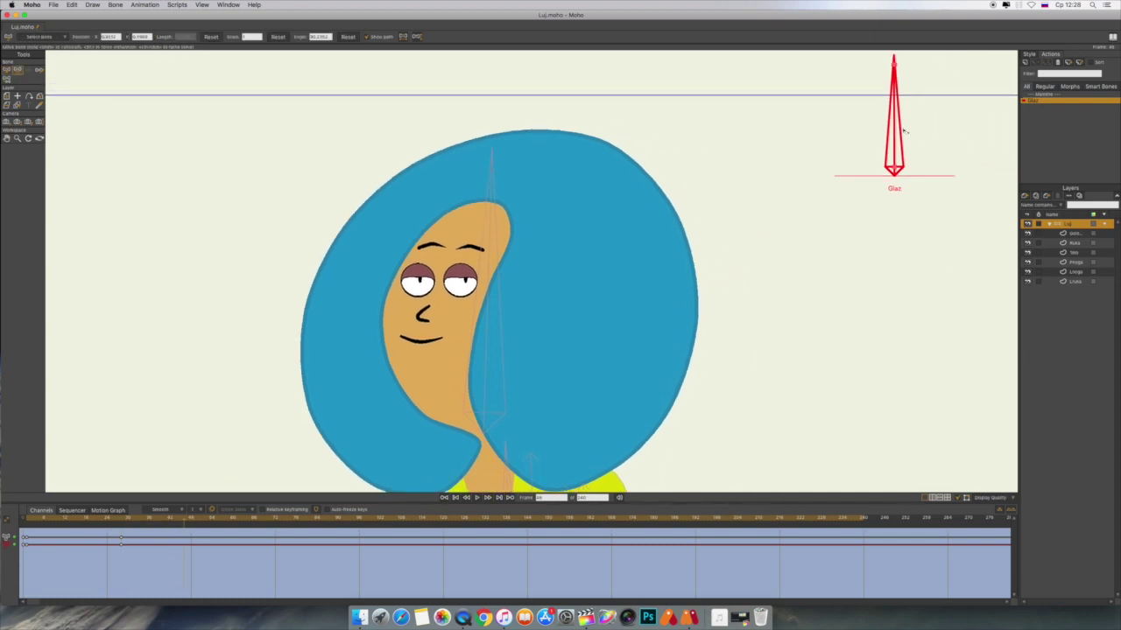
pyautogui.moveTo(904, 131); pyautogui.dragTo(935, 181)
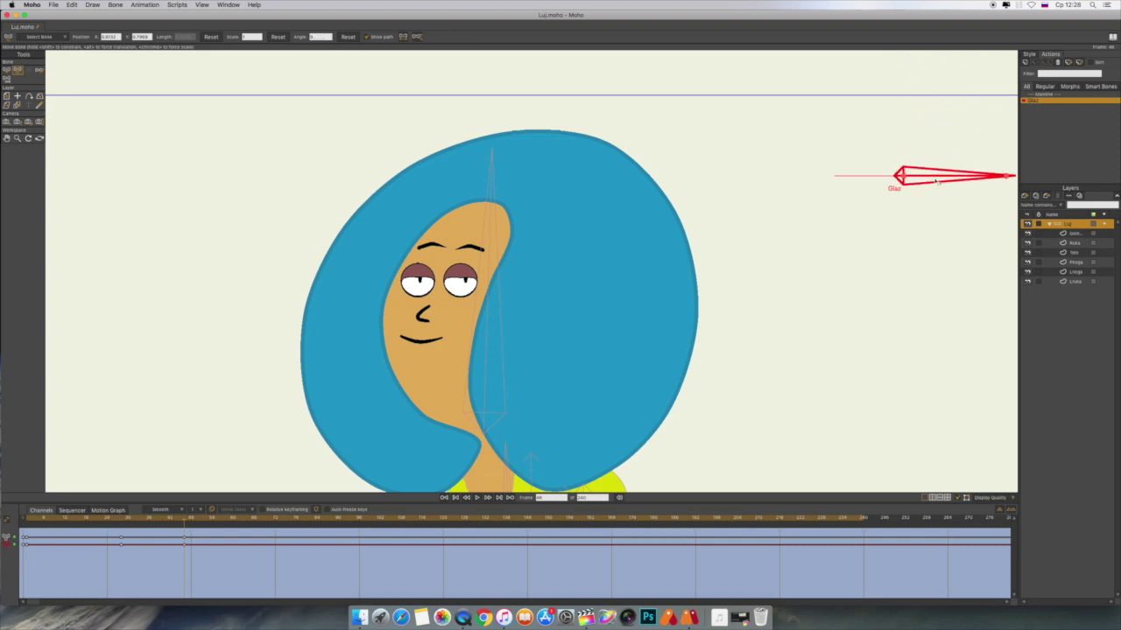
# - On the head layer at frame 46, raise the lower point of each eye white to meet its upper lid line
pyautogui.click(1073, 233)
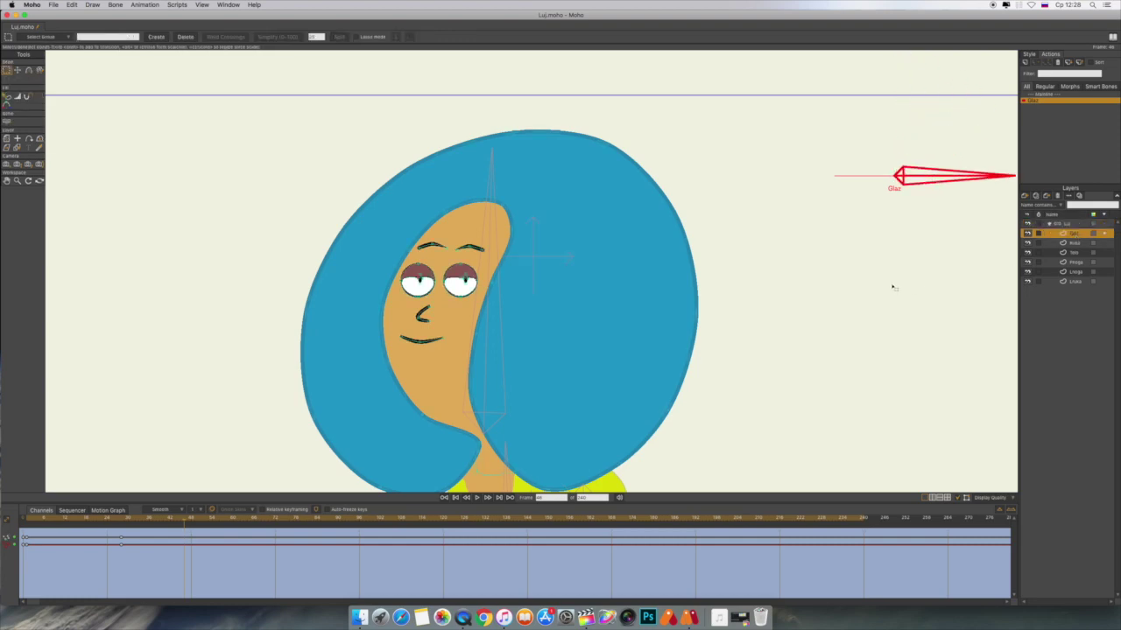
pyautogui.scroll(5, 892, 286)
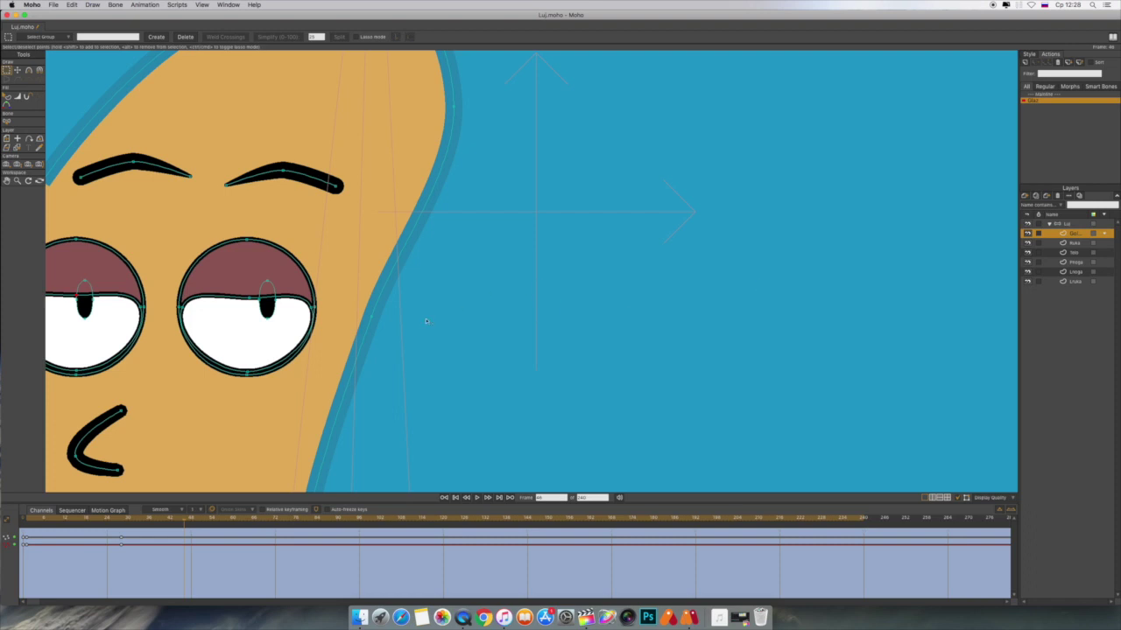
pyautogui.moveTo(427, 322); pyautogui.dragTo(770, 293)
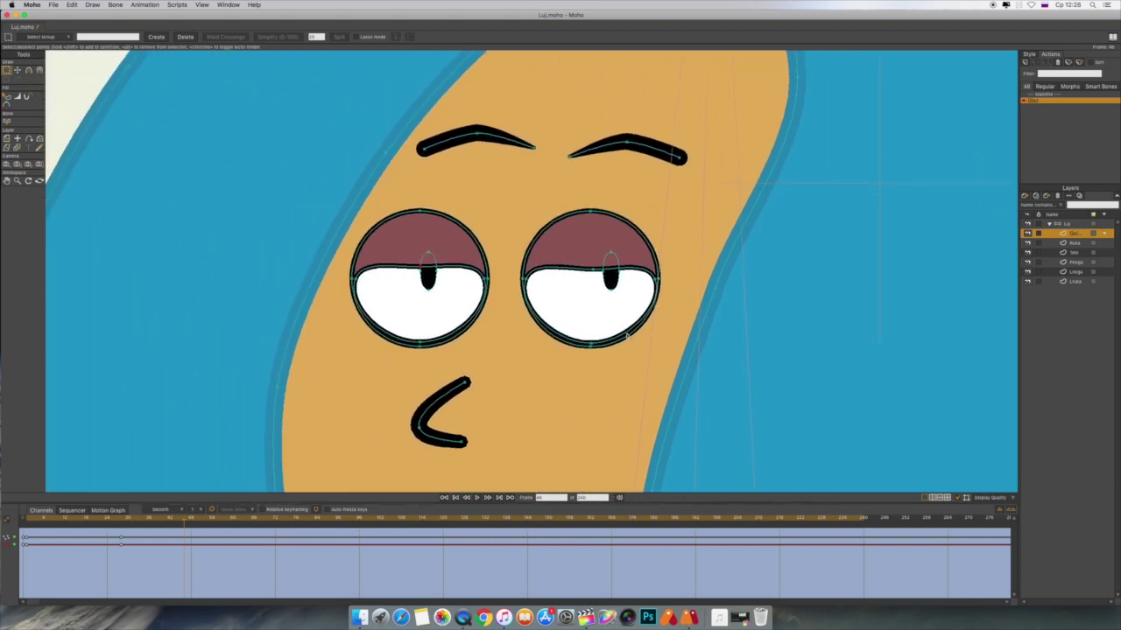
pyautogui.click(18, 70)
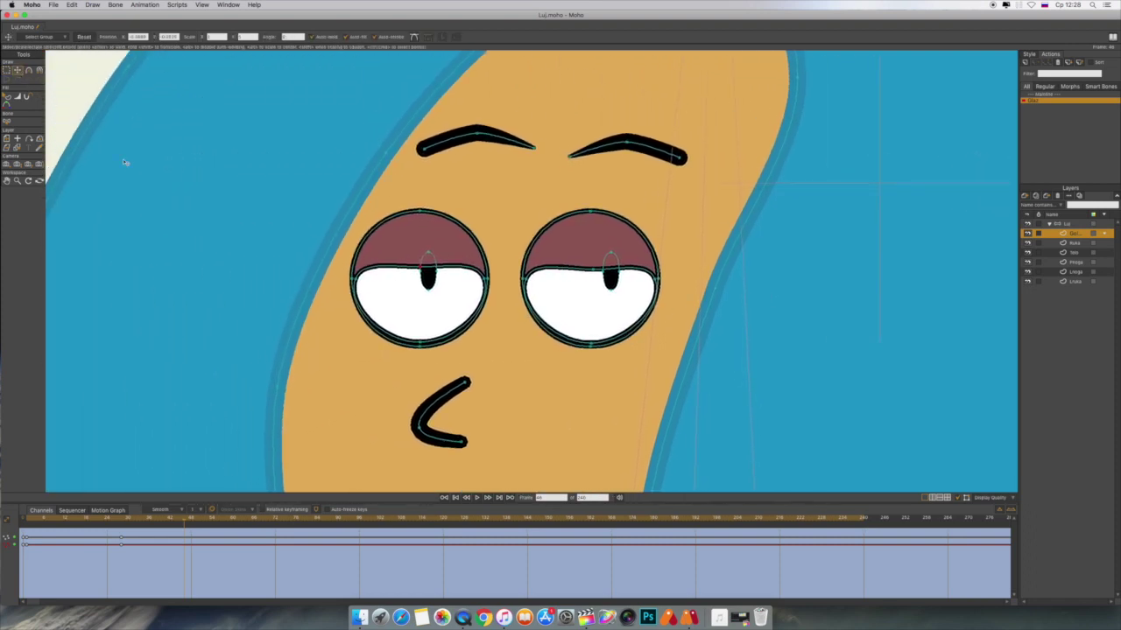
pyautogui.moveTo(593, 344); pyautogui.dragTo(595, 276)
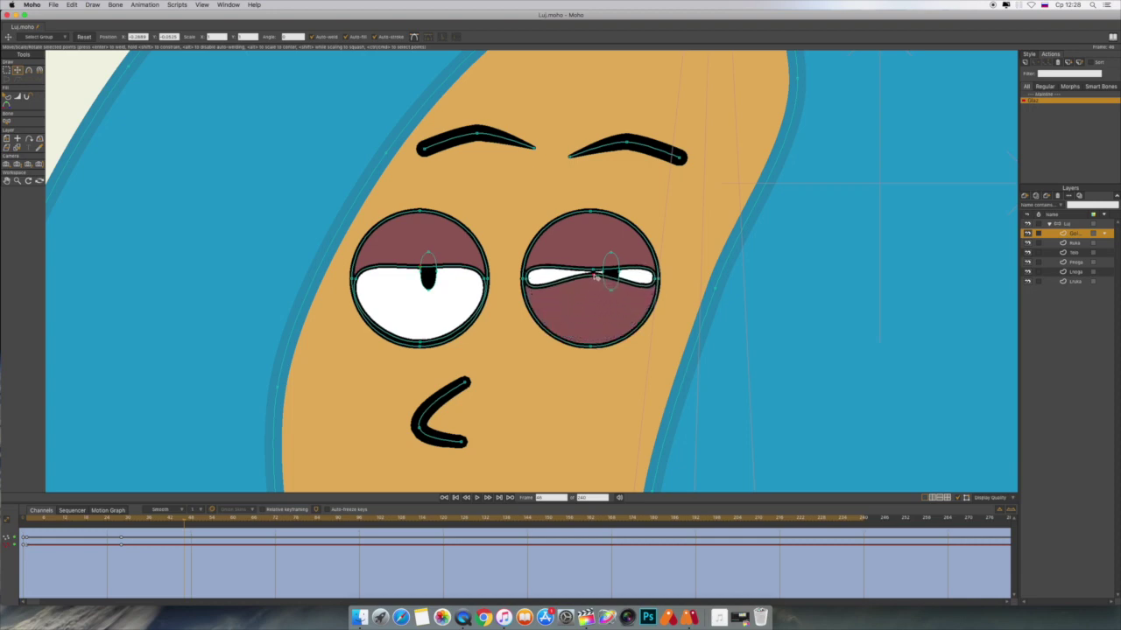
pyautogui.moveTo(423, 345); pyautogui.dragTo(223, 331)
# - Reduce the curvature at both side points of each eye white so the lids close along a thin line
pyautogui.click(28, 70)
pyautogui.moveTo(362, 283); pyautogui.dragTo(218, 306)
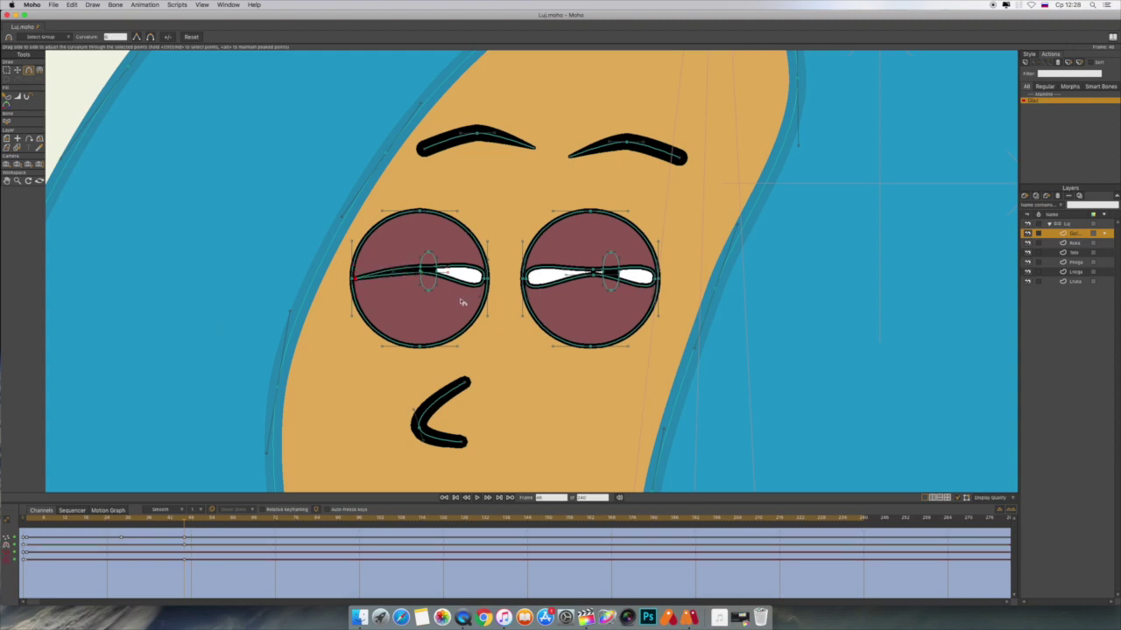
pyautogui.moveTo(487, 281); pyautogui.dragTo(395, 316)
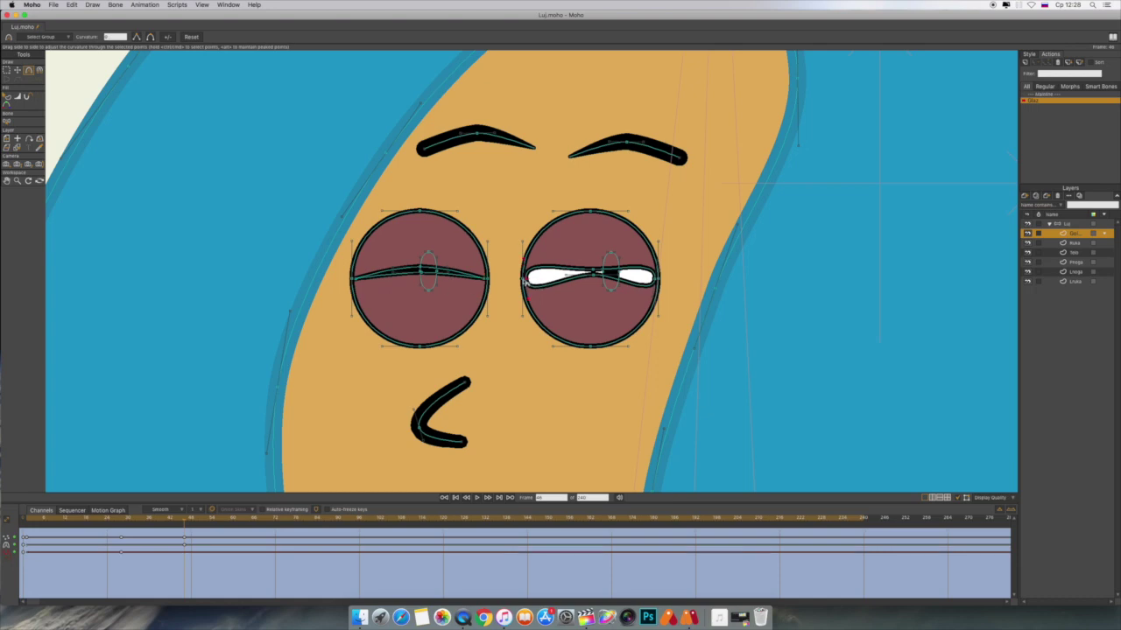
pyautogui.moveTo(529, 281); pyautogui.dragTo(445, 327)
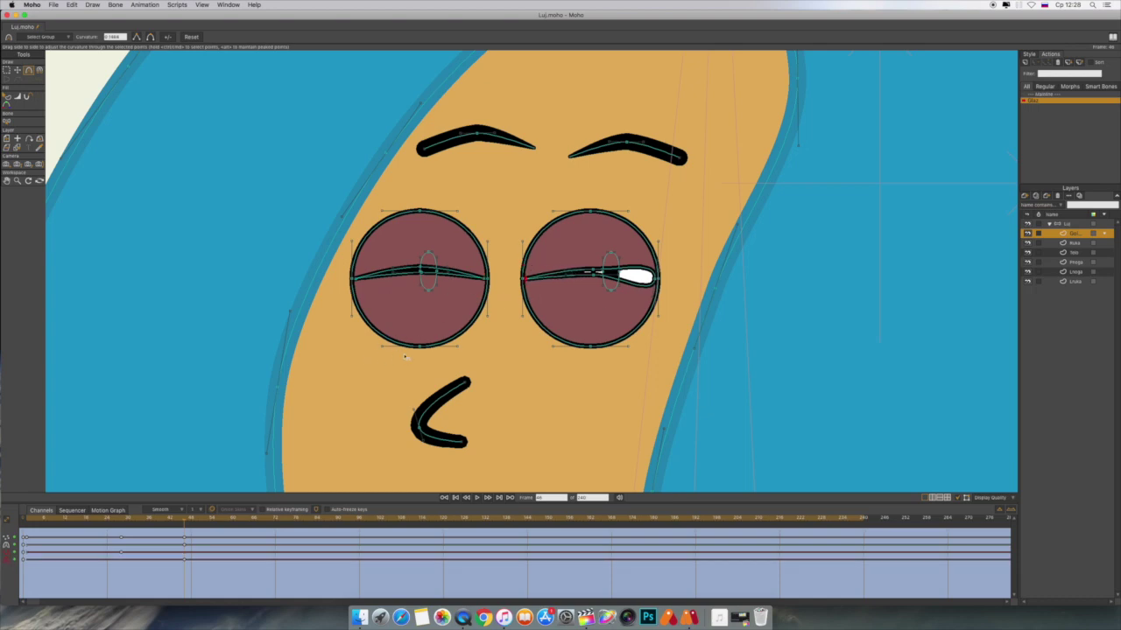
pyautogui.moveTo(656, 279); pyautogui.dragTo(608, 318)
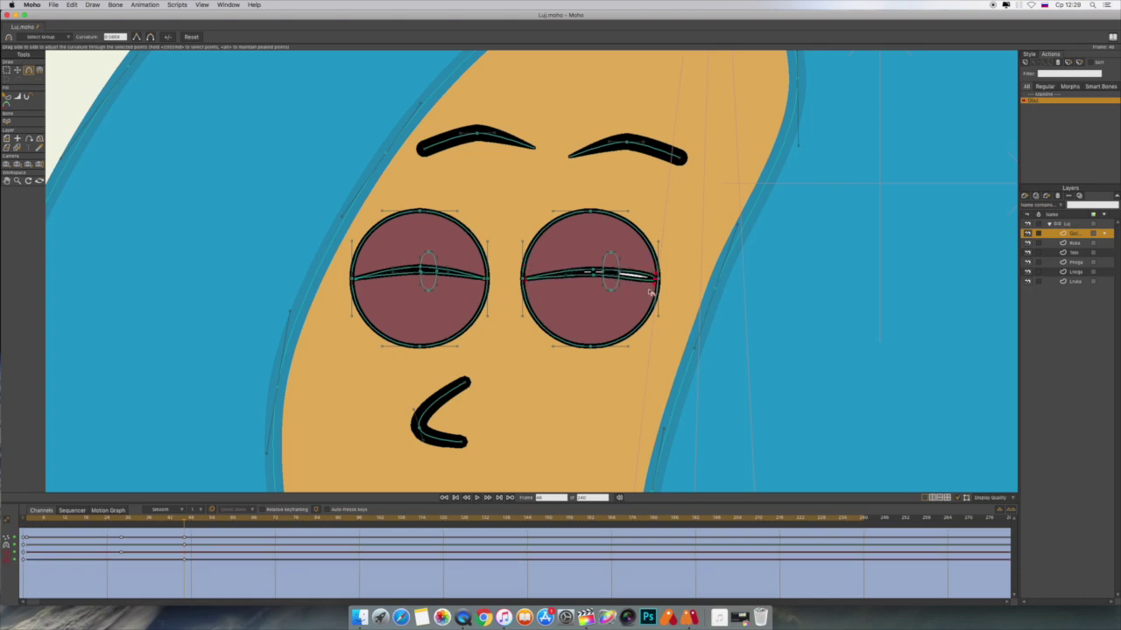
pyautogui.moveTo(656, 279); pyautogui.dragTo(562, 301)
# - Nudge the lower middle point of each closed eye to even out the lid lines
pyautogui.press('t')
pyautogui.moveTo(592, 275); pyautogui.dragTo(592, 275)
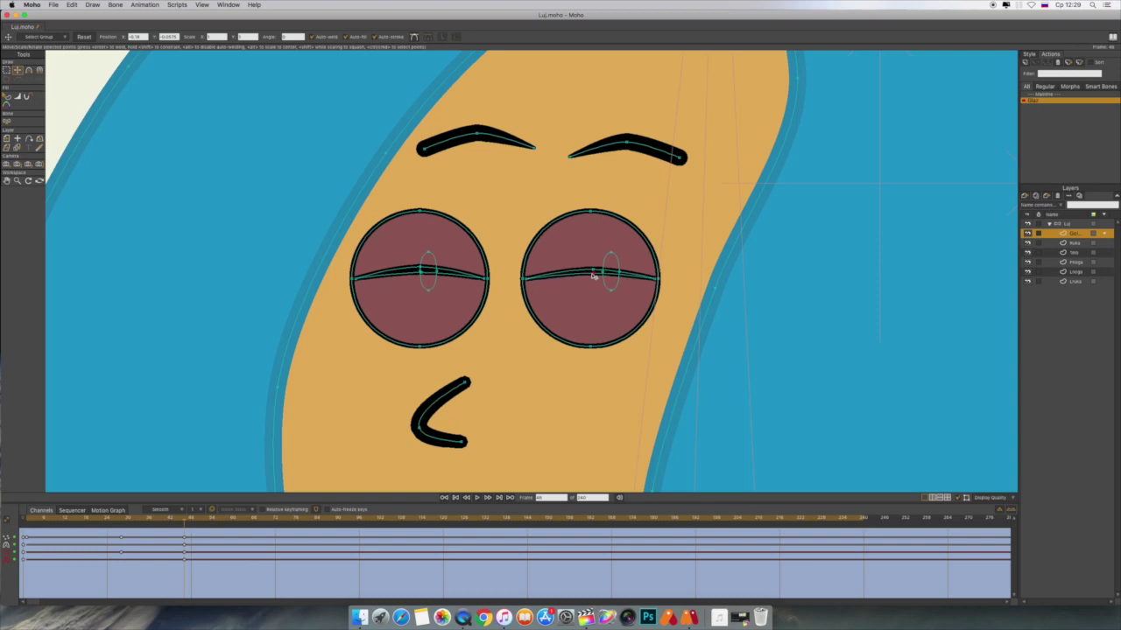
pyautogui.click(421, 274)
pyautogui.moveTo(421, 274); pyautogui.dragTo(422, 276)
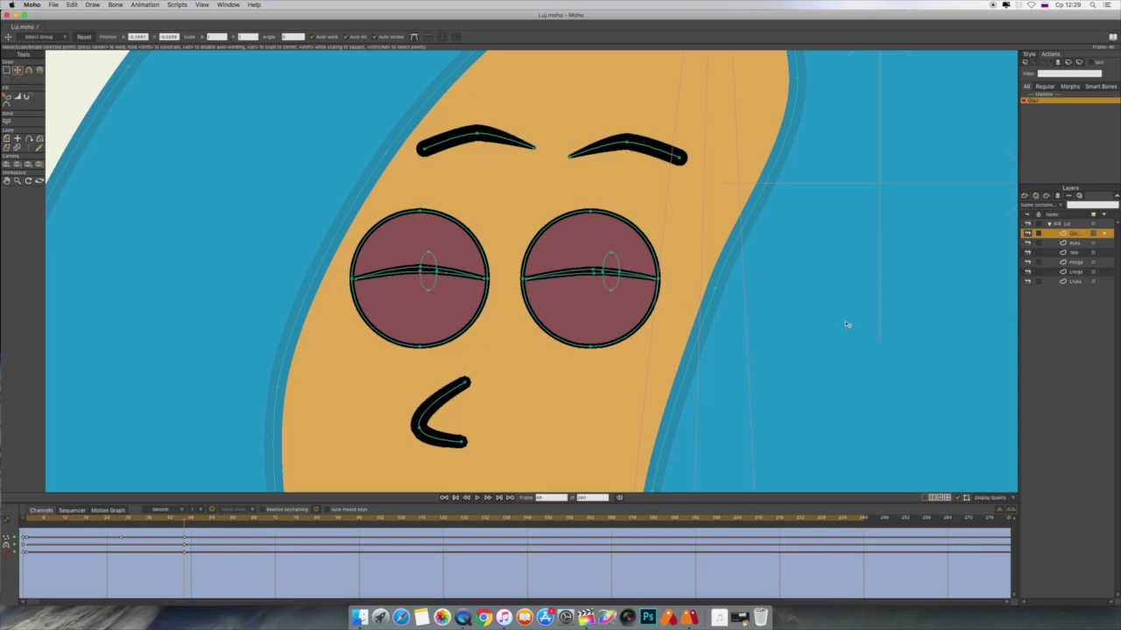
# - Return to the Mainline, test the Glaz bone by swinging it toward the head, and select the Glaz action again
pyautogui.scroll(-5, 845, 324)
pyautogui.scroll(-2, 845, 324)
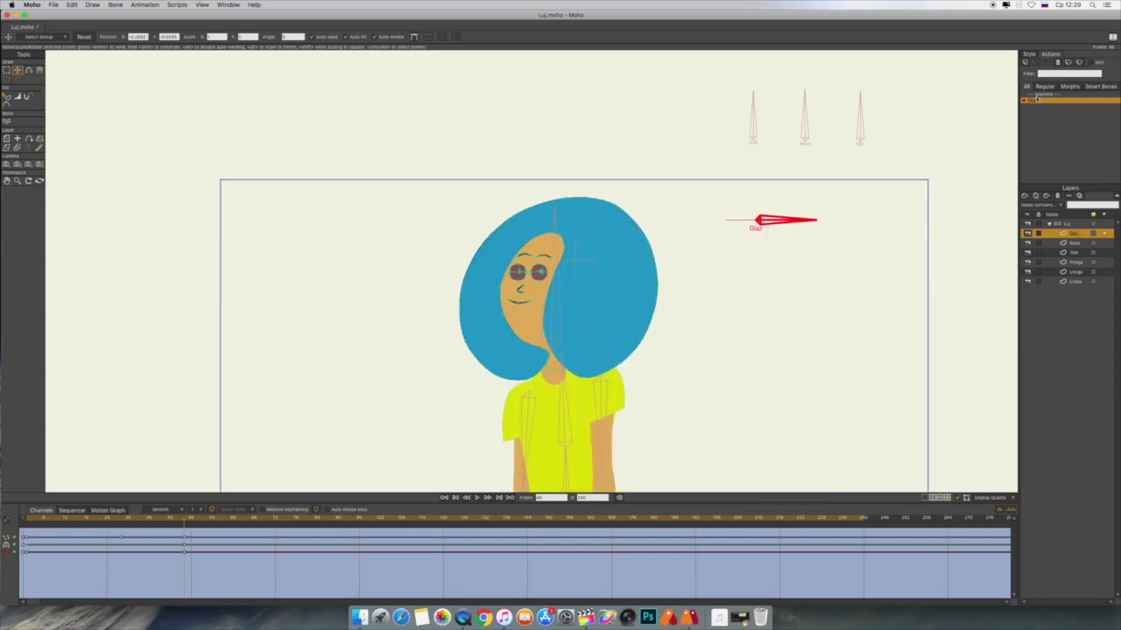
pyautogui.click(1044, 97)
pyautogui.doubleClick(1044, 98)
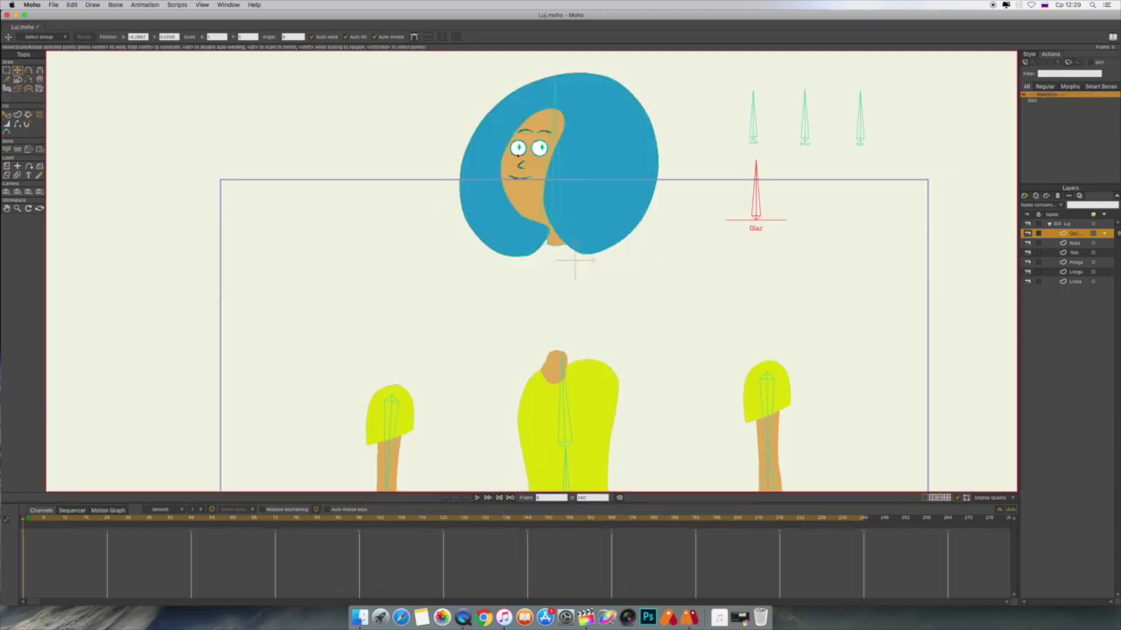
pyautogui.click(1084, 225)
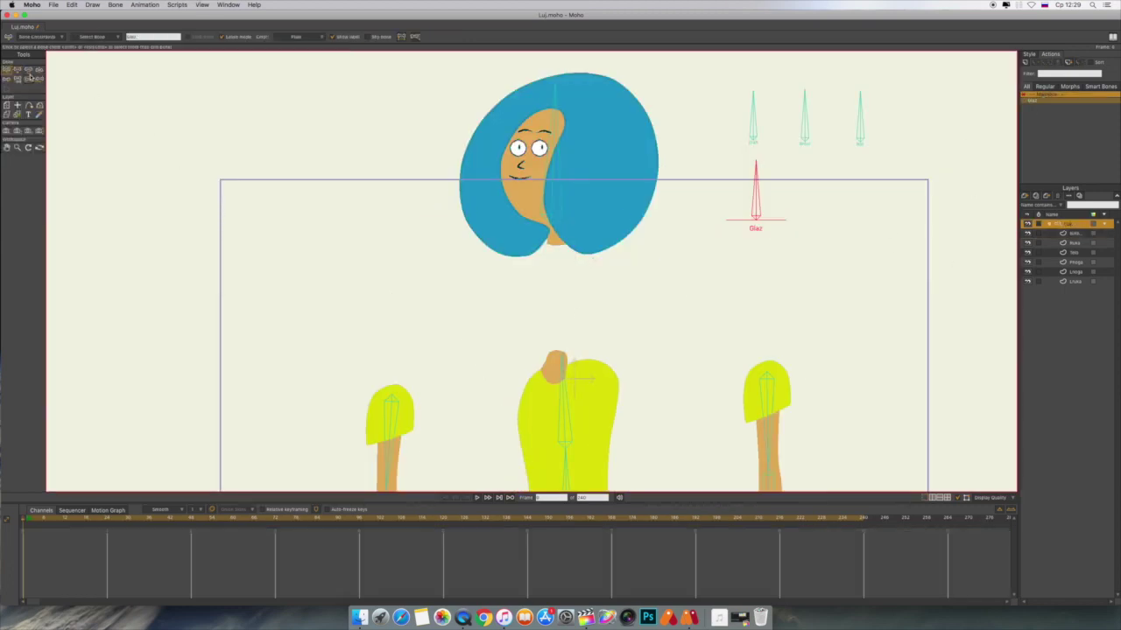
pyautogui.click(32, 76)
pyautogui.moveTo(758, 202); pyautogui.dragTo(725, 238)
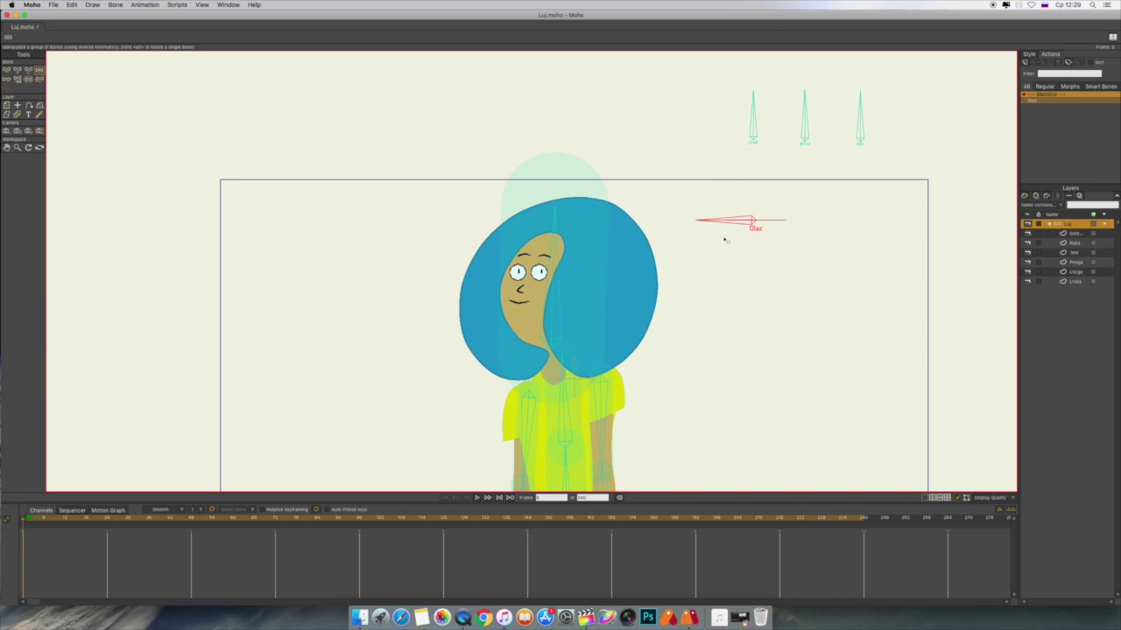
pyautogui.click(1049, 101)
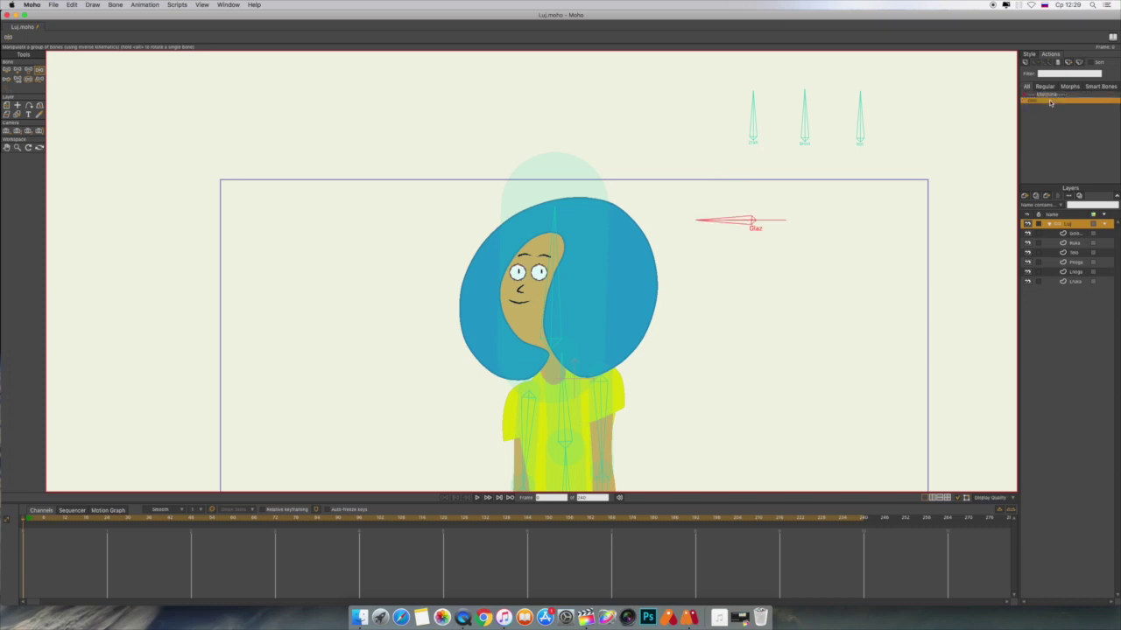
# - Open the Glaz action on the head layer and step forward through its frames to examine the eyelid motion
pyautogui.doubleClick(1049, 102)
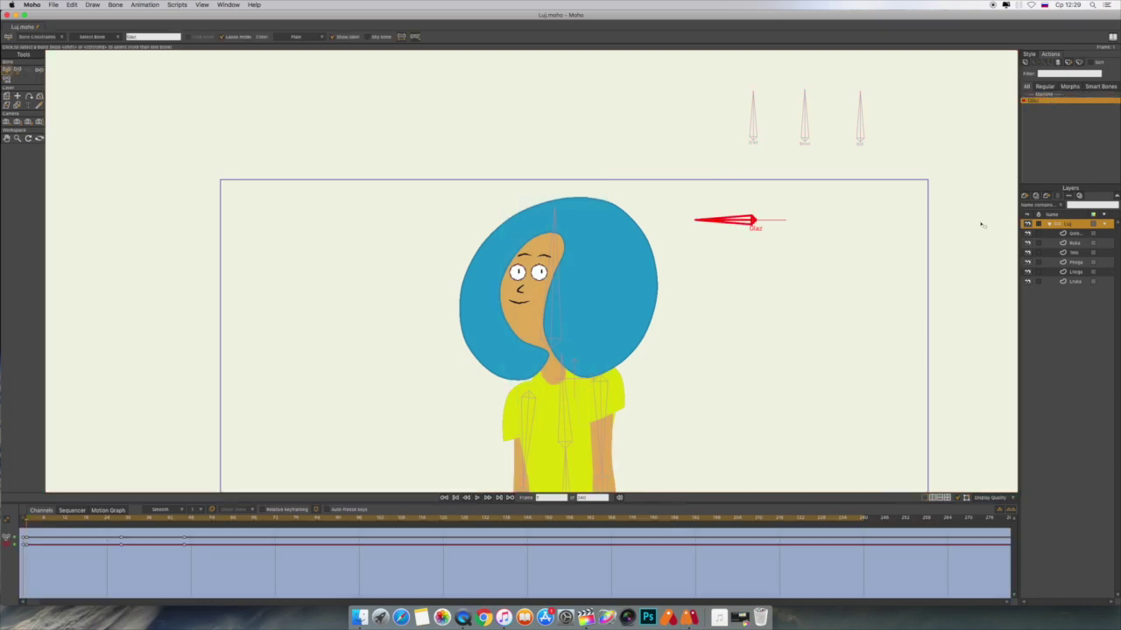
pyautogui.click(1075, 234)
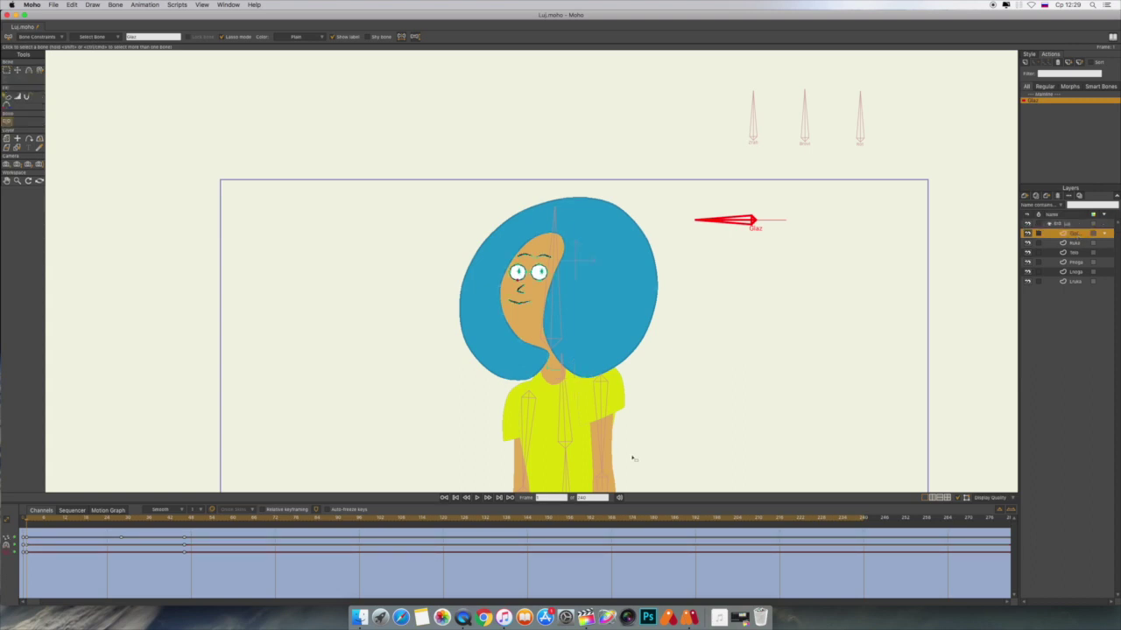
pyautogui.press('Right')
pyautogui.press('Right')
pyautogui.press('Right')
pyautogui.press('Right')
pyautogui.press('Right')
pyautogui.press('Right')
pyautogui.press('Right')
pyautogui.press('Right')
pyautogui.press('Right')
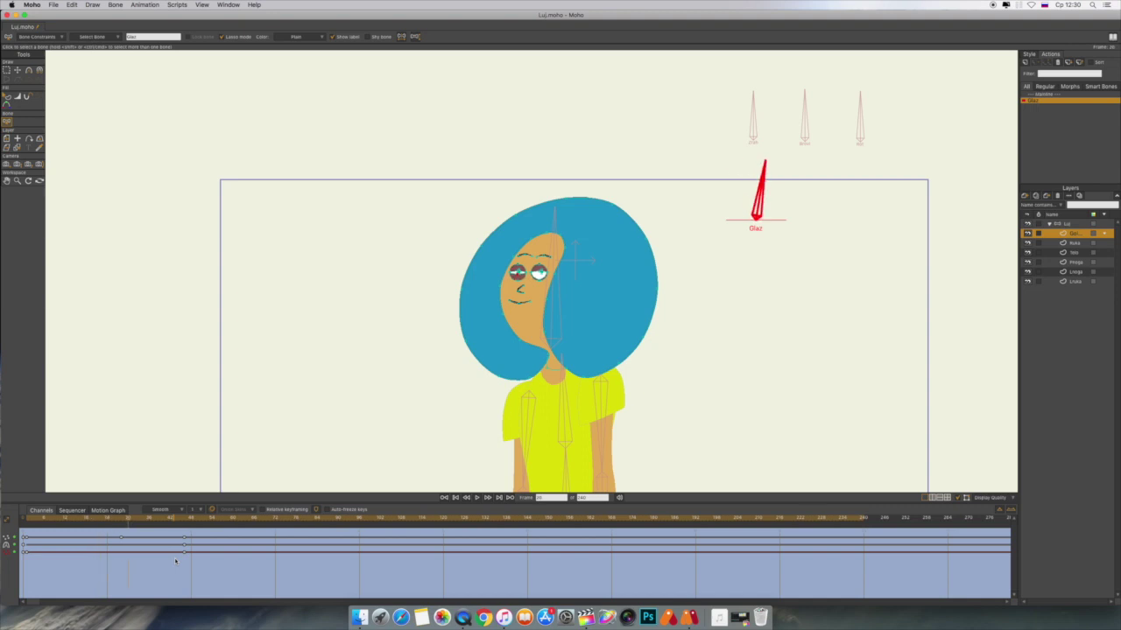
# - Examine the Glaz action around the key at frame 28, comparing the bone layer with the head layer
pyautogui.press('Left')
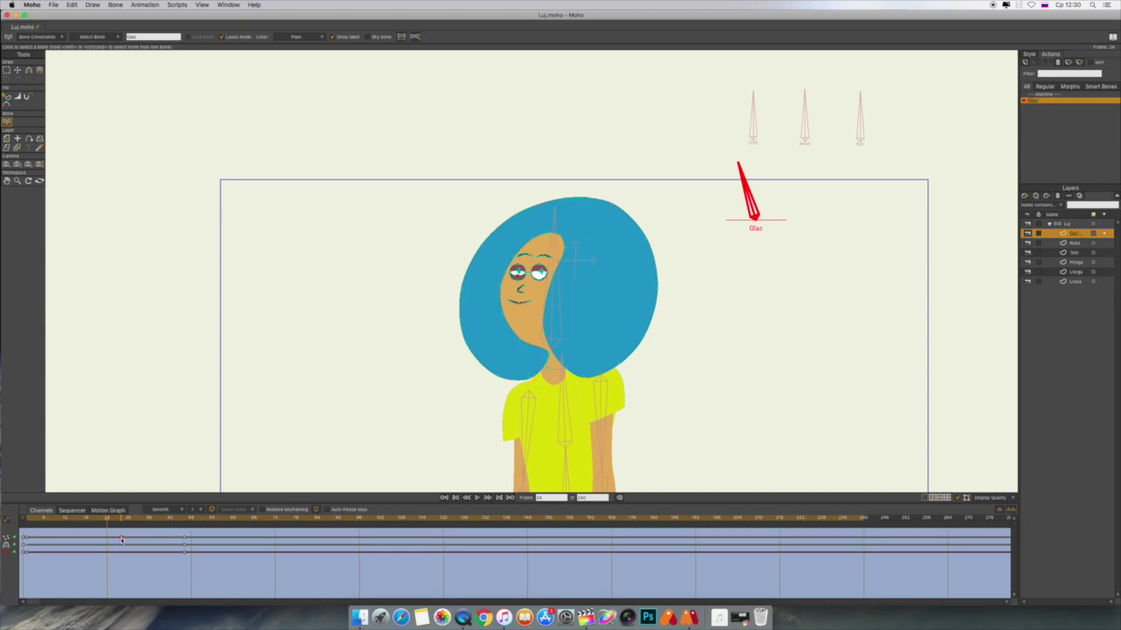
pyautogui.press('Delete')
pyautogui.click(122, 540)
pyautogui.click(9, 541)
pyautogui.press('Left')
pyautogui.press('Left')
pyautogui.press('Left')
pyautogui.press('Left')
pyautogui.press('Left')
pyautogui.press('Left')
pyautogui.press('Left')
pyautogui.press('Left')
pyautogui.press('Left')
pyautogui.press('Left')
pyautogui.press('Left')
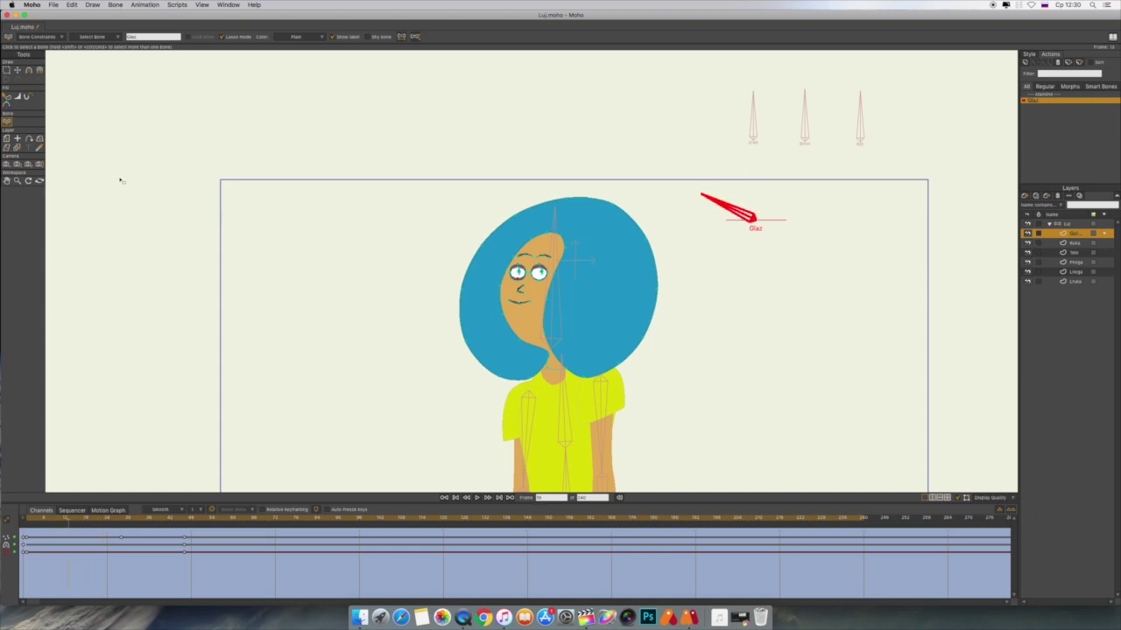
pyautogui.click(19, 73)
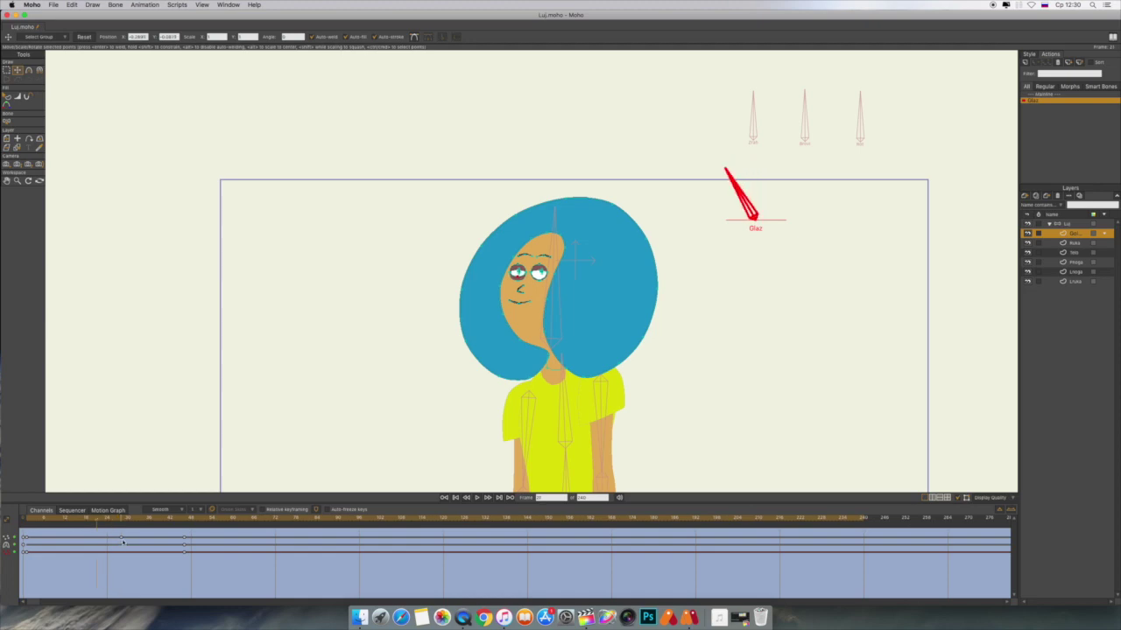
pyautogui.click(1080, 225)
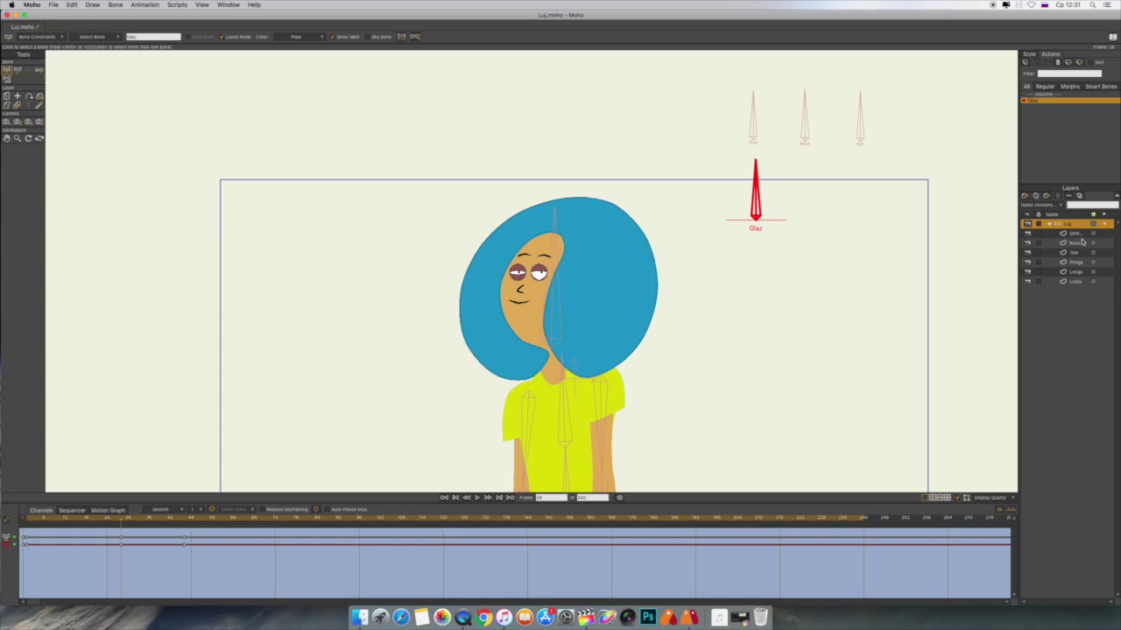
pyautogui.click(1077, 235)
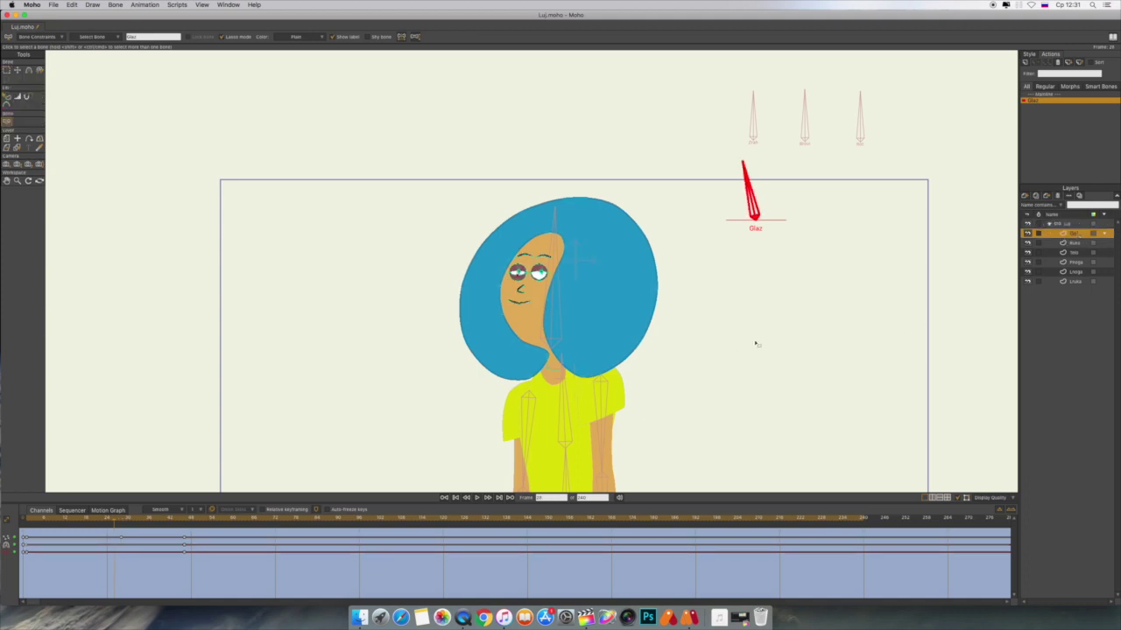
pyautogui.press('space')
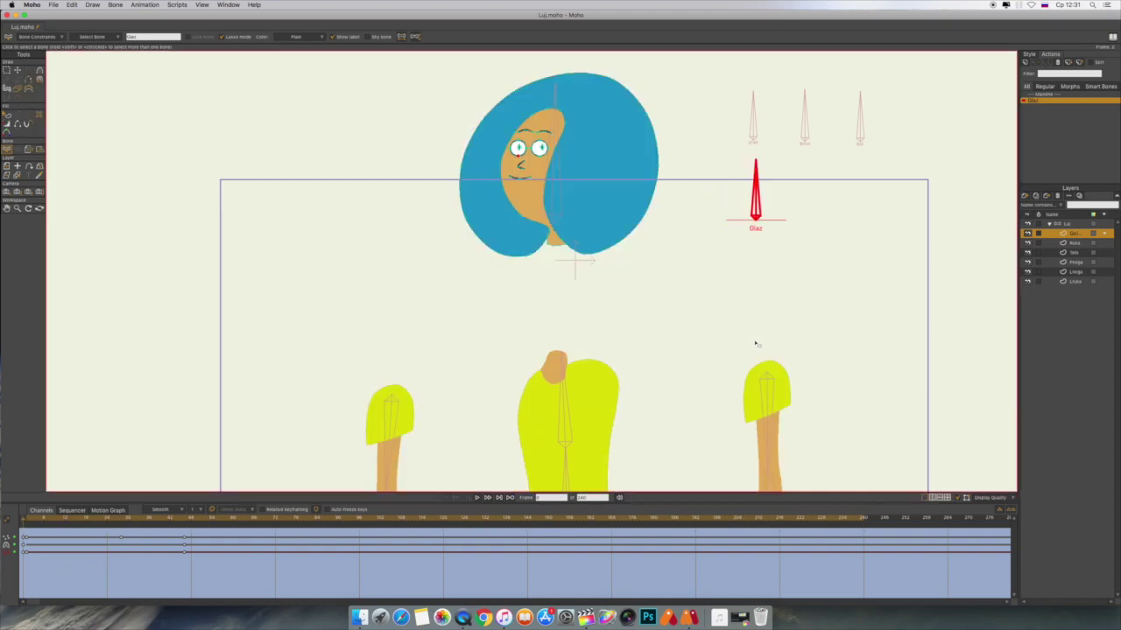
# - Key the left eye white's lower point at its open position near the start and at frame 28, and raise it to the upper lid at frame 46
pyautogui.scroll(10, 757, 344)
pyautogui.moveTo(602, 263); pyautogui.dragTo(655, 464)
pyautogui.moveTo(610, 160); pyautogui.dragTo(640, 395)
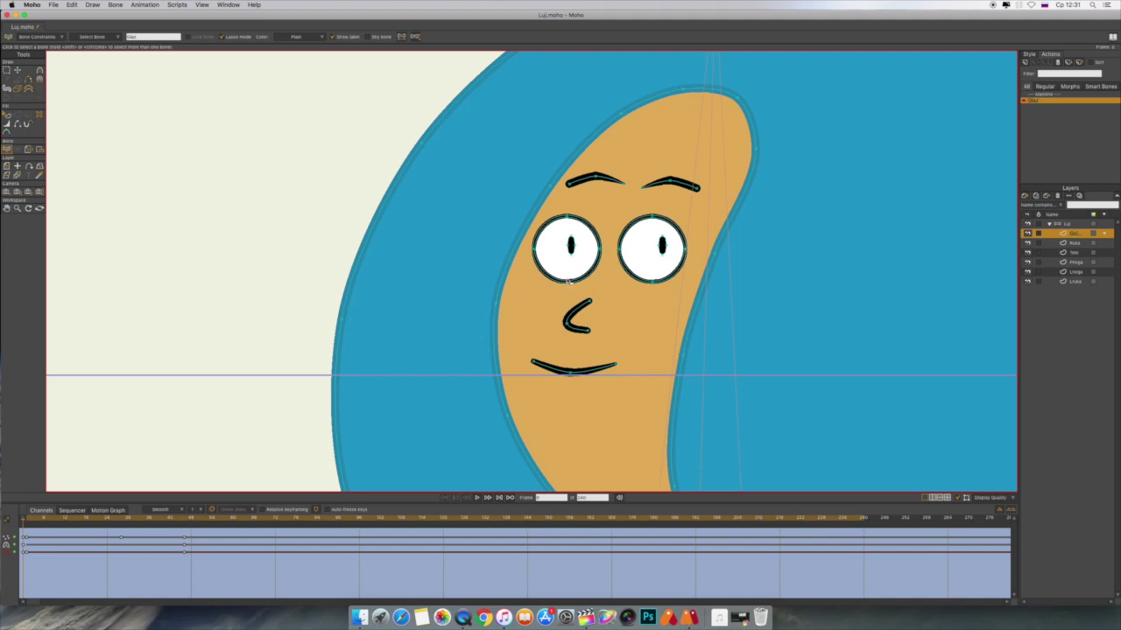
pyautogui.press('Right')
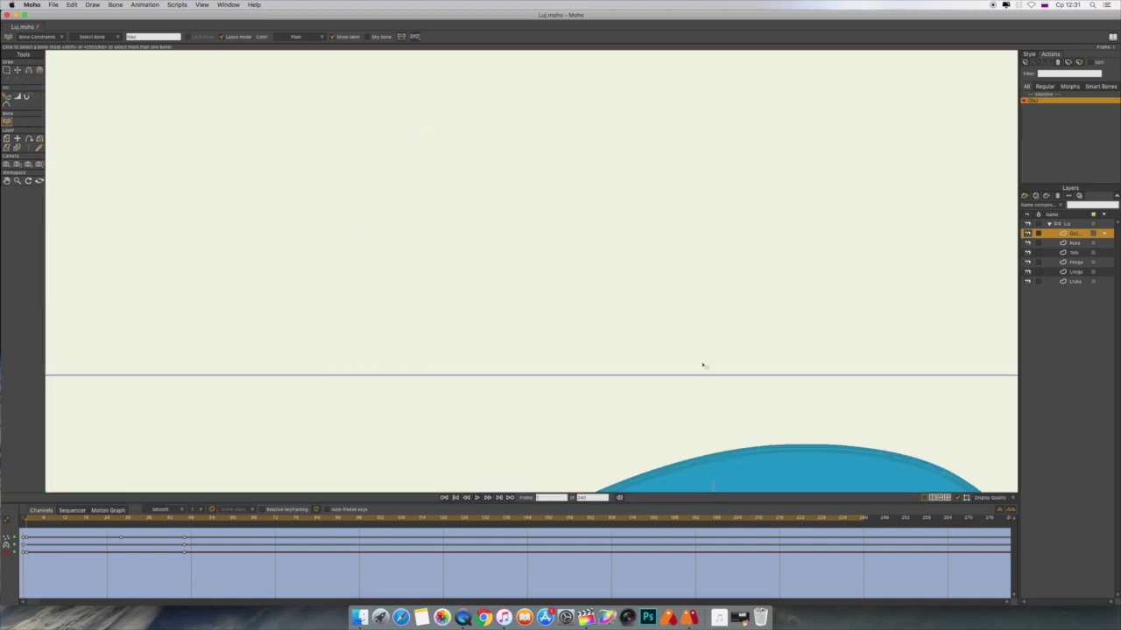
pyautogui.moveTo(707, 421); pyautogui.dragTo(525, 58)
pyautogui.moveTo(625, 395); pyautogui.dragTo(747, 261)
pyautogui.scroll(2, 747, 261)
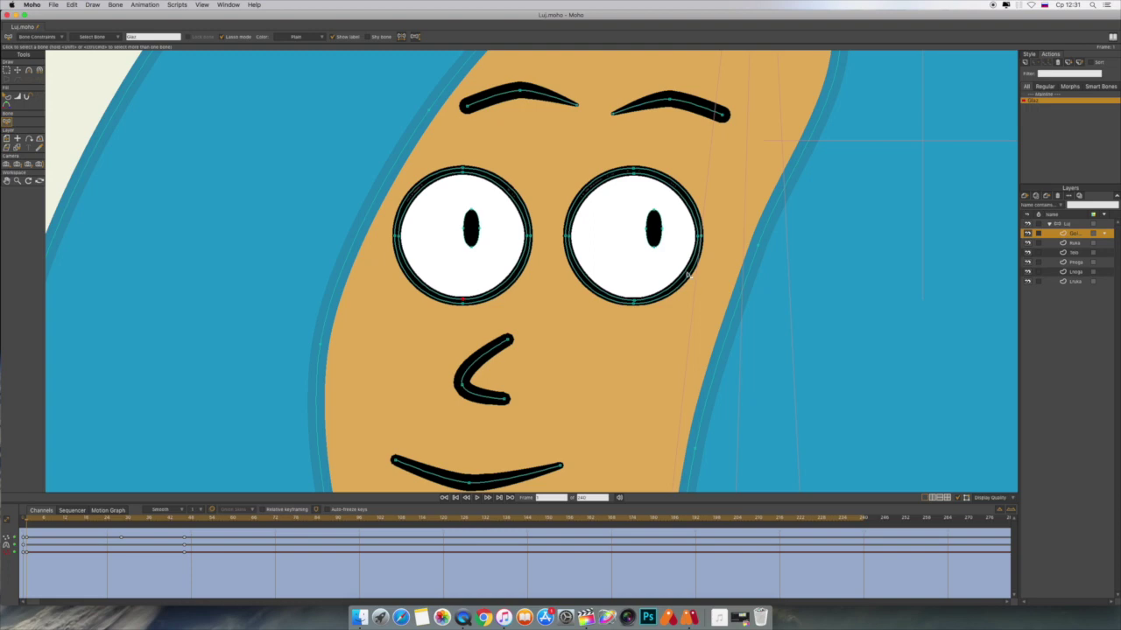
pyautogui.scroll(2, 687, 275)
pyautogui.moveTo(556, 342); pyautogui.dragTo(583, 344)
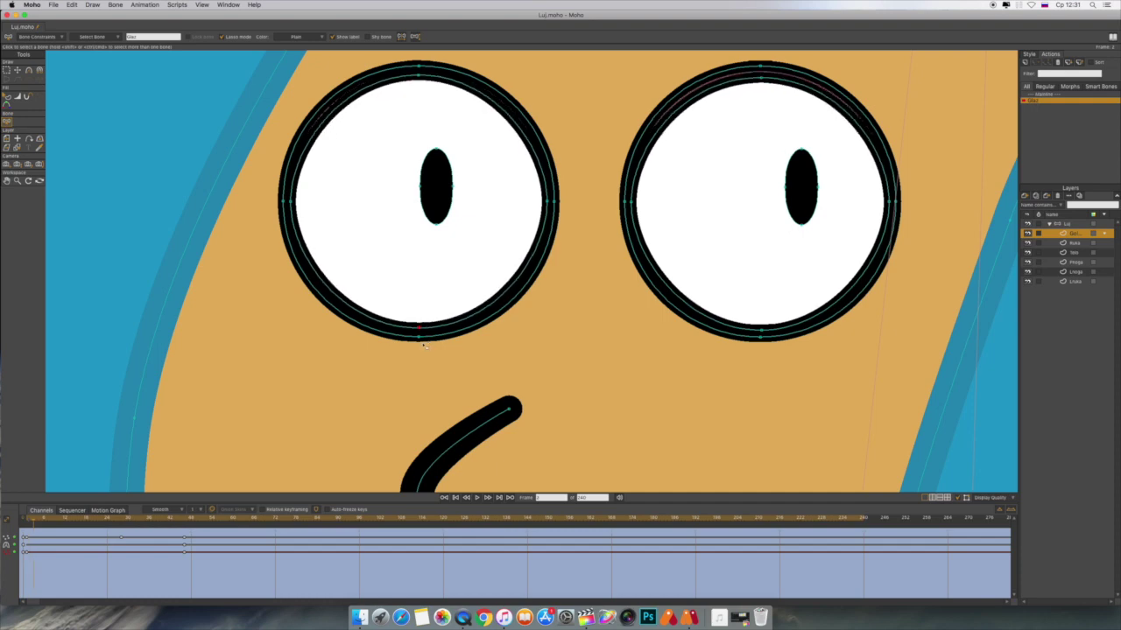
pyautogui.click(419, 77)
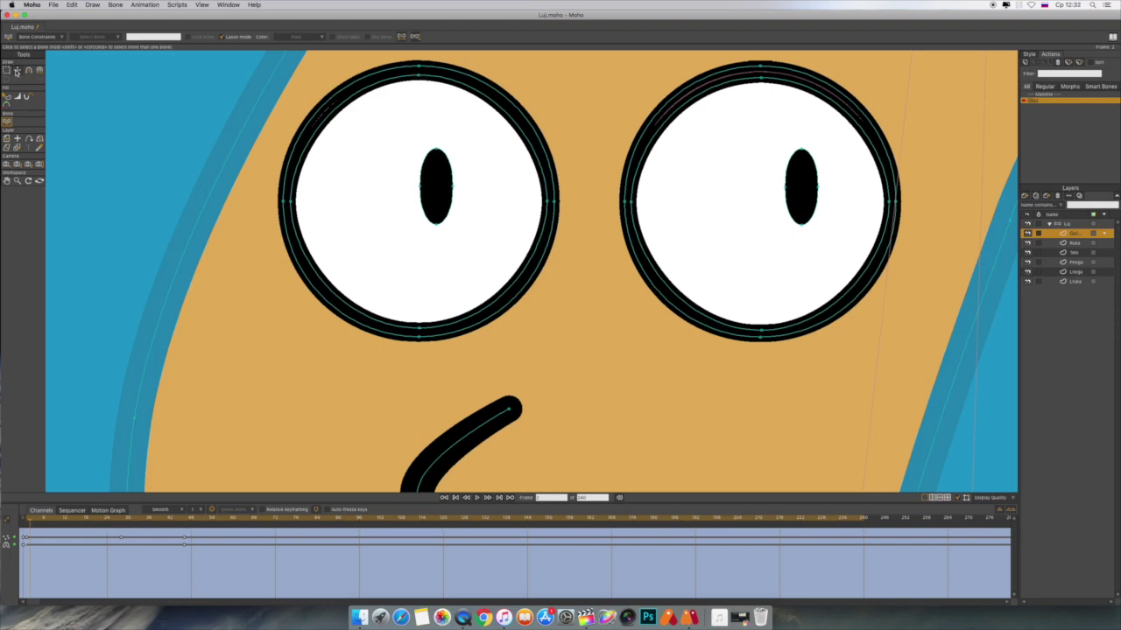
pyautogui.press('t')
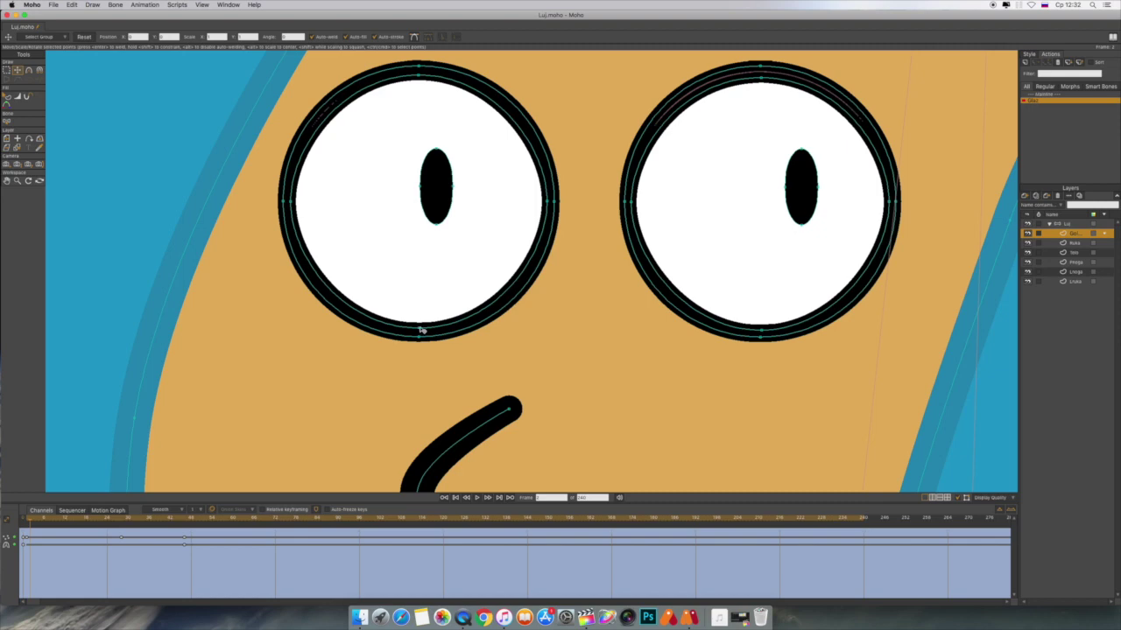
pyautogui.moveTo(421, 330); pyautogui.dragTo(420, 326)
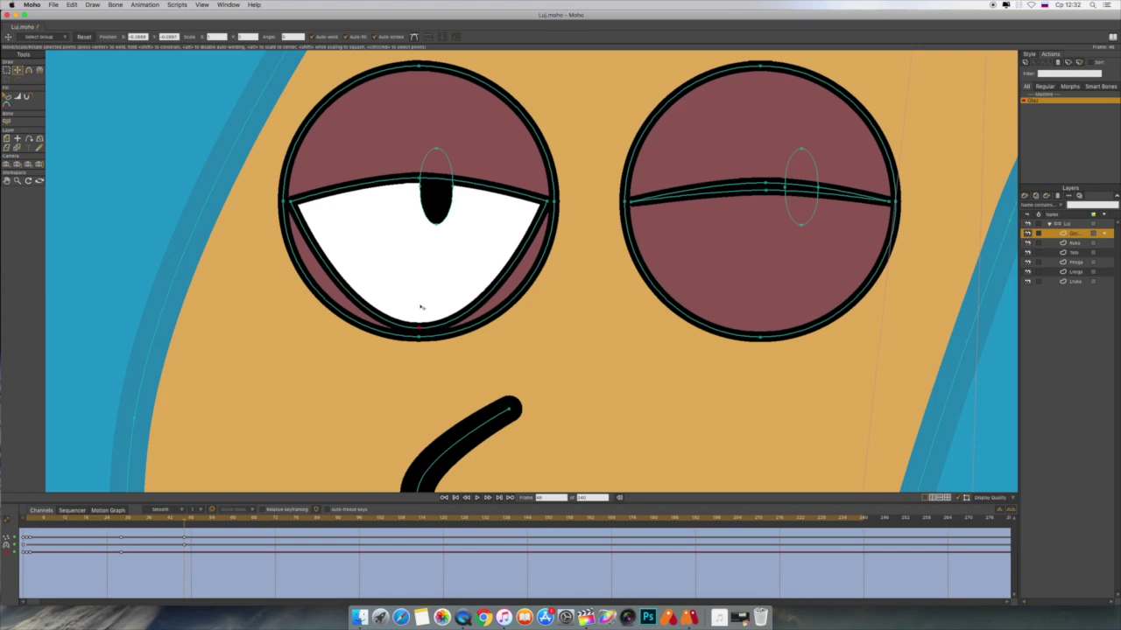
pyautogui.moveTo(421, 330); pyautogui.dragTo(421, 187)
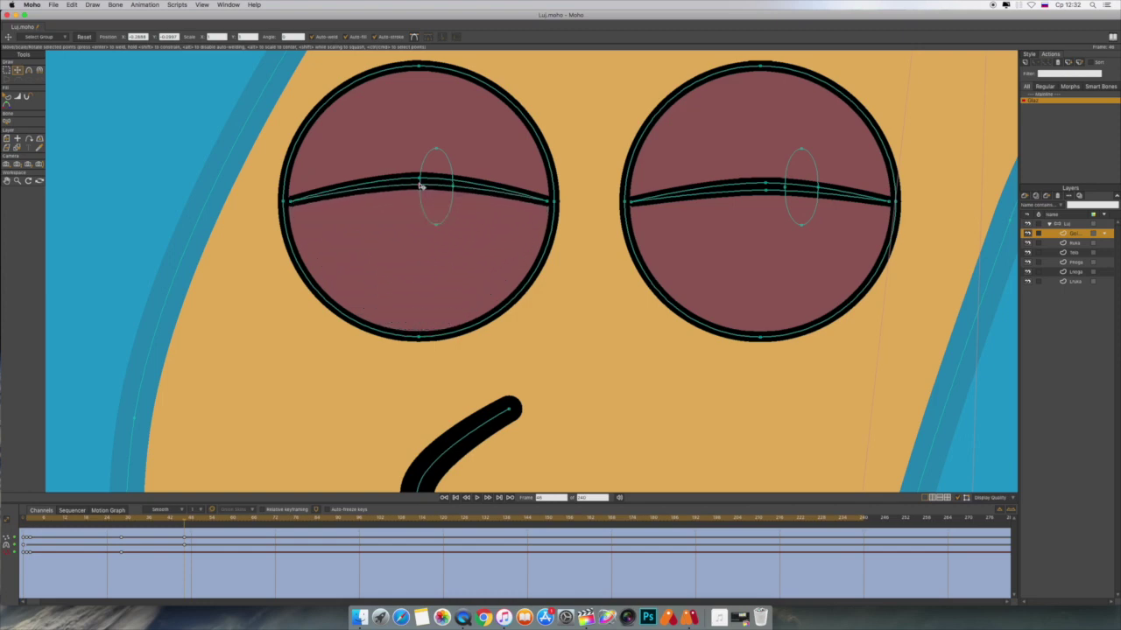
# - Step back from frame 46 to the start and forward to frame 28 to check how both eyes close
pyautogui.press('Left')
pyautogui.press('Left')
pyautogui.press('Left')
pyautogui.press('Left')
pyautogui.press('Left')
pyautogui.press('Left')
pyautogui.press('Left')
pyautogui.press('Left')
pyautogui.press('Left')
pyautogui.press('Left')
pyautogui.press('Left')
pyautogui.press('Left')
pyautogui.press('Left')
pyautogui.press('Left')
pyautogui.press('Left')
pyautogui.press('Left')
pyautogui.press('Left')
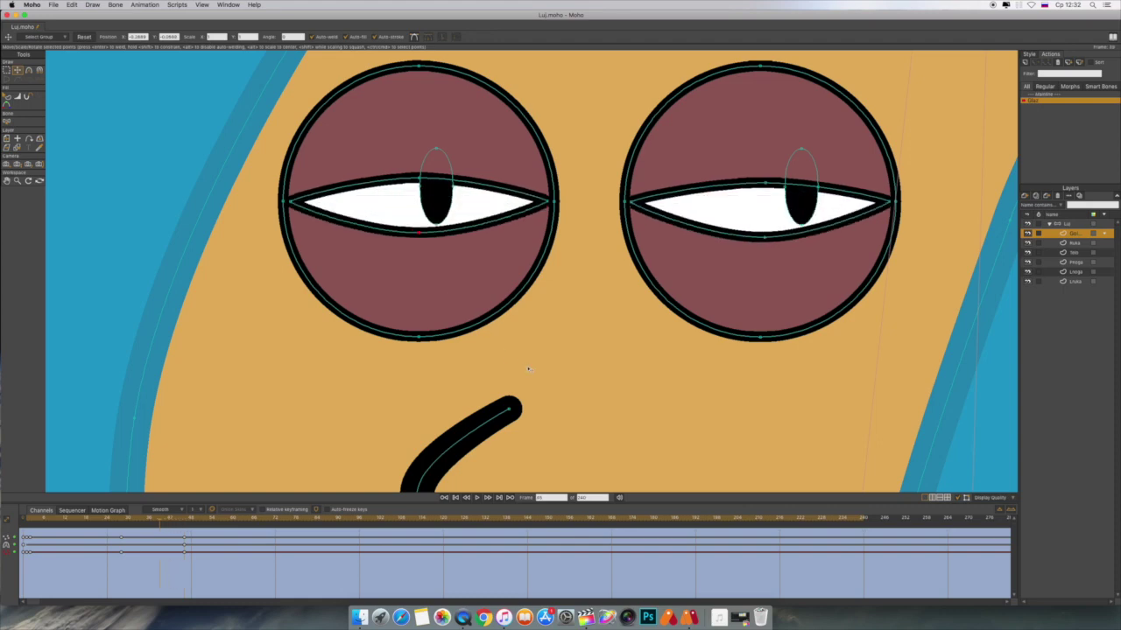
pyautogui.press('Left')
pyautogui.press('Left')
pyautogui.press('Left')
pyautogui.press('Left')
pyautogui.press('Left')
pyautogui.press('Left')
pyautogui.press('Left')
pyautogui.press('Left')
pyautogui.press('Left')
pyautogui.press('Left')
pyautogui.press('Left')
pyautogui.press('Left')
pyautogui.press('Left')
pyautogui.press('Left')
pyautogui.press('Left')
pyautogui.press('Left')
pyautogui.press('Left')
pyautogui.press('Left')
pyautogui.press('Left')
pyautogui.press('Left')
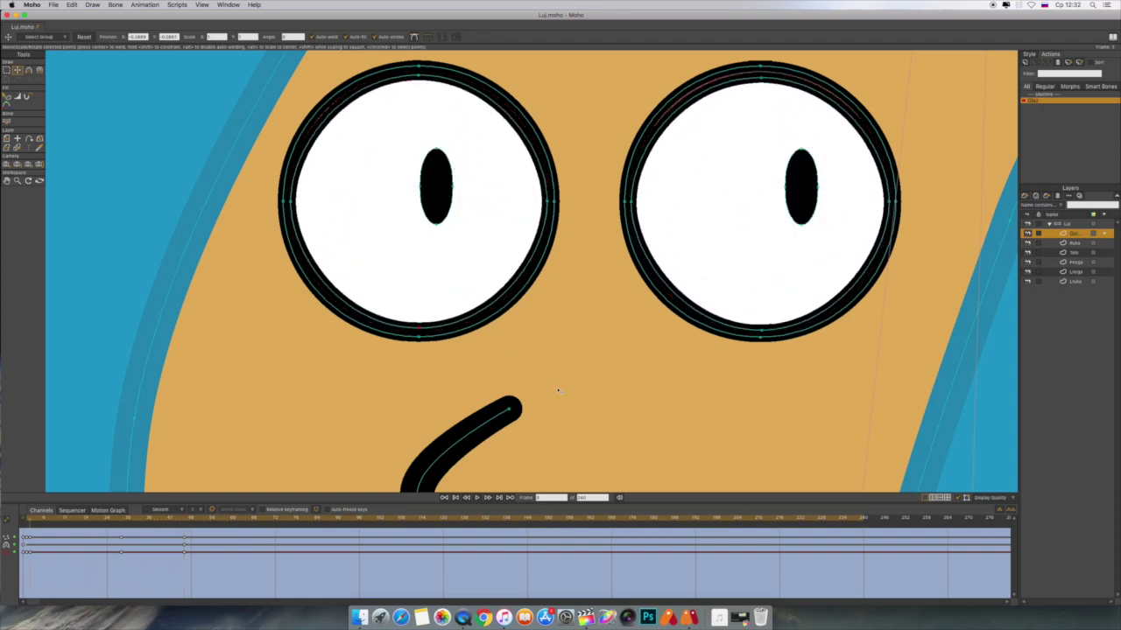
pyautogui.press('Right')
pyautogui.press('Right')
pyautogui.press('Right')
pyautogui.press('Right')
pyautogui.press('Right')
pyautogui.press('Right')
pyautogui.press('Right')
pyautogui.press('Right')
pyautogui.press('Right')
pyautogui.press('Right')
pyautogui.press('Right')
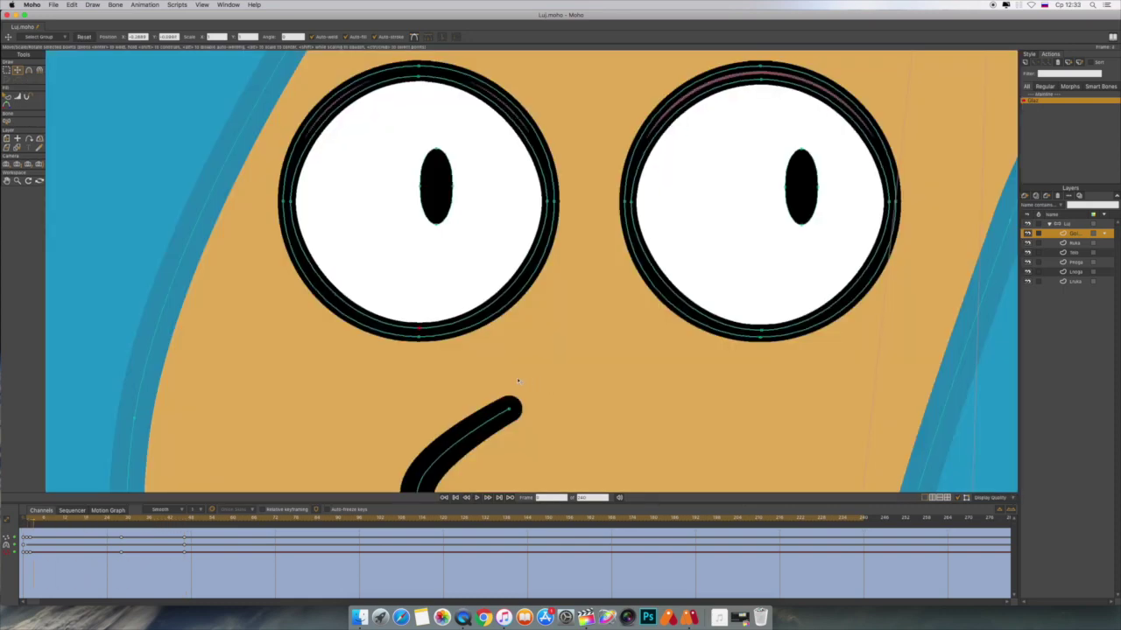
pyautogui.press('Right')
pyautogui.press('Right')
pyautogui.press('Right')
pyautogui.press('Right')
pyautogui.press('Right')
pyautogui.press('Right')
pyautogui.press('Right')
pyautogui.press('Right')
pyautogui.press('Right')
pyautogui.press('Right')
pyautogui.press('Right')
pyautogui.press('Right')
pyautogui.press('Right')
pyautogui.press('Right')
pyautogui.press('Right')
pyautogui.press('Right')
pyautogui.press('Right')
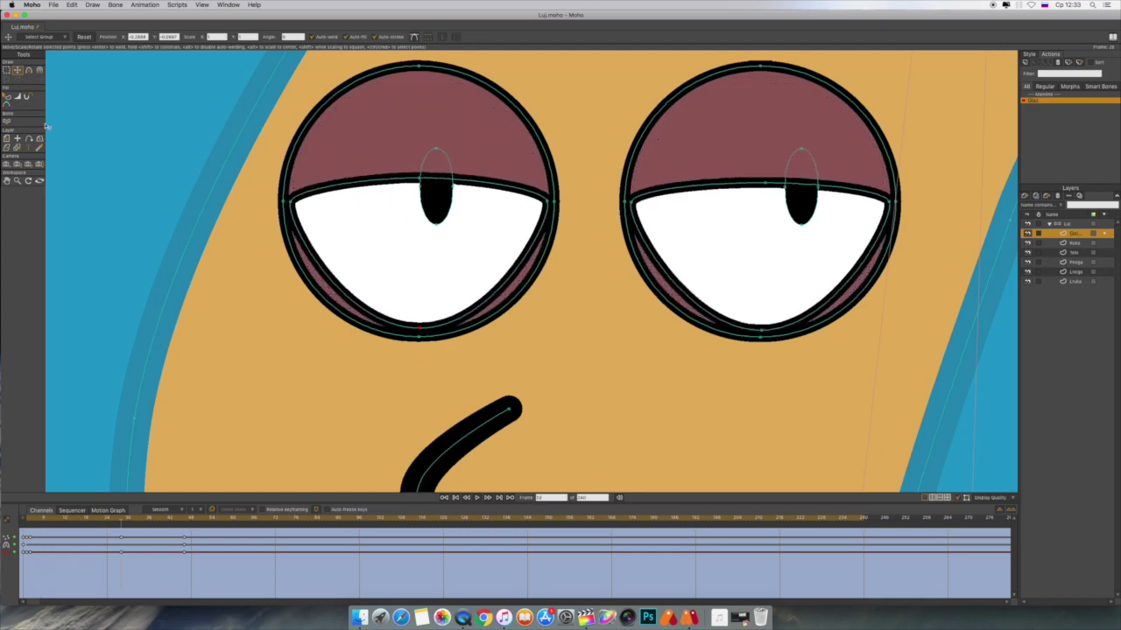
# - At frame 28, increase the curvature at the lower point of each eye white so its edge follows the round eye outline
pyautogui.click(29, 70)
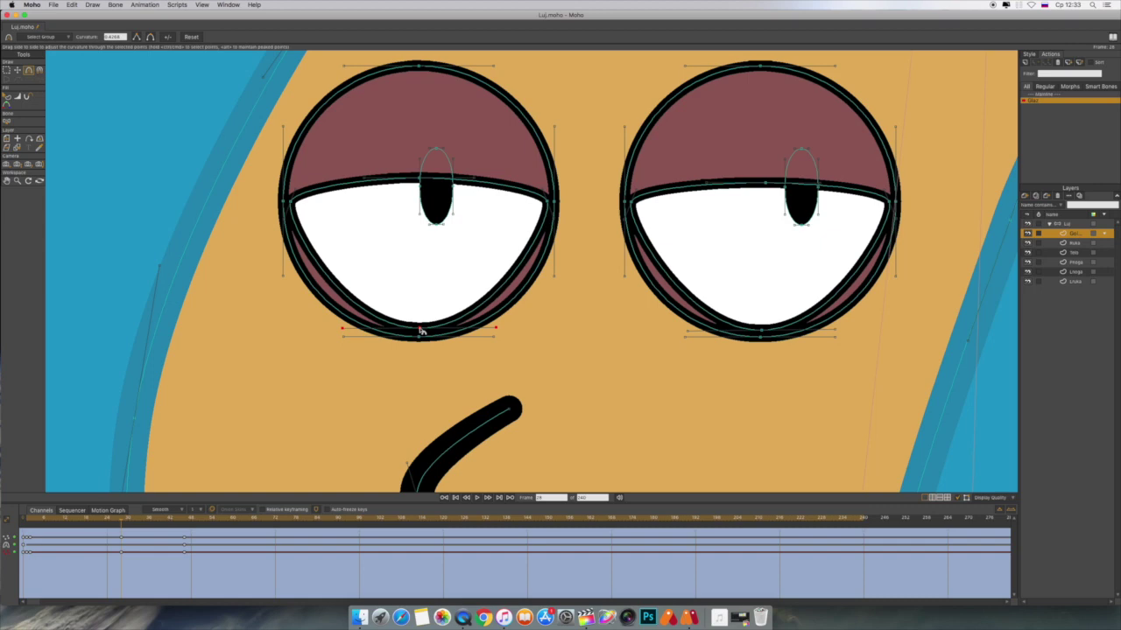
pyautogui.moveTo(421, 331); pyautogui.dragTo(555, 332)
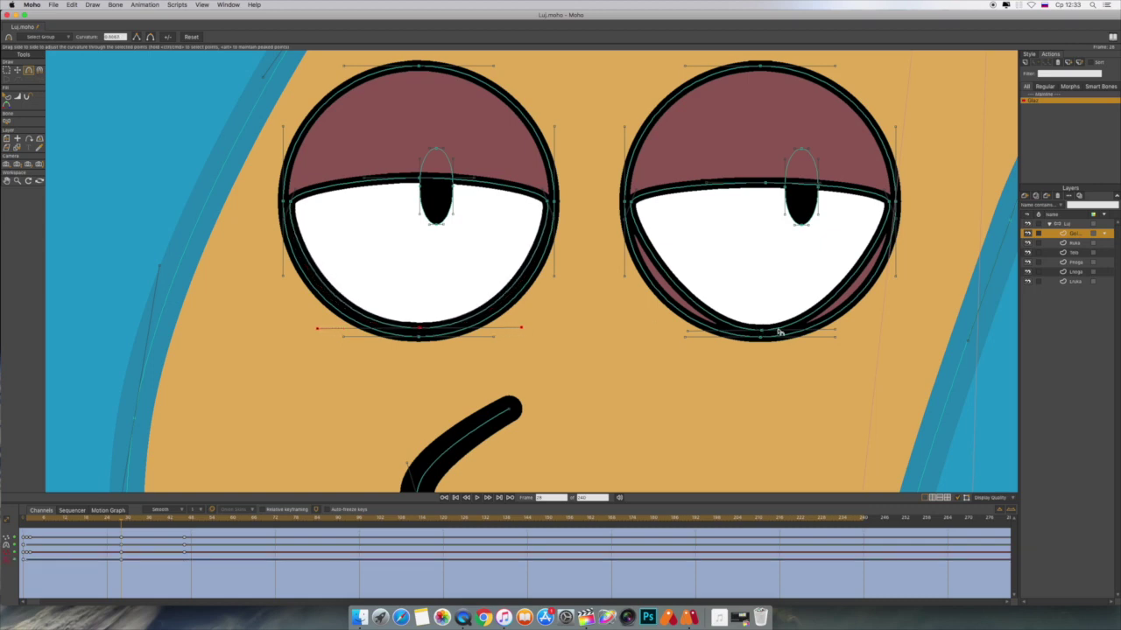
pyautogui.moveTo(760, 330); pyautogui.dragTo(890, 329)
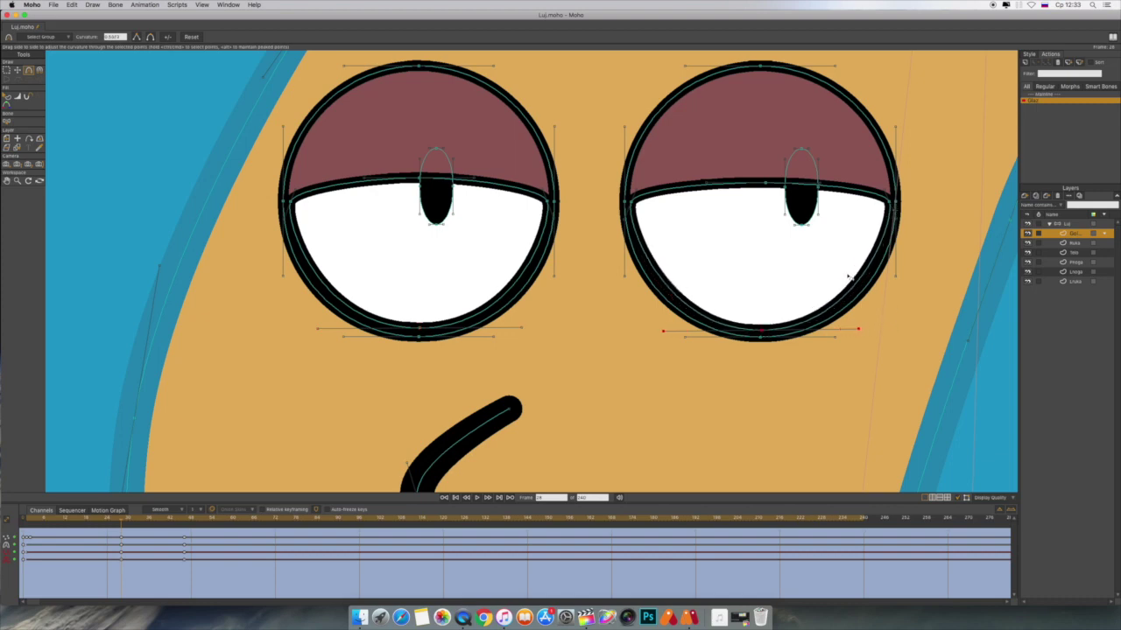
# - Step through the frames around frame 28 to check the reshaped lower edges of both eye whites
pyautogui.press('Right')
pyautogui.press('Right')
pyautogui.press('Right')
pyautogui.press('Right')
pyautogui.press('Right')
pyautogui.press('Right')
pyautogui.press('Right')
pyautogui.press('Right')
pyautogui.press('Right')
pyautogui.press('Right')
pyautogui.press('Right')
pyautogui.press('Right')
pyautogui.press('Right')
pyautogui.press('Right')
pyautogui.press('Right')
pyautogui.press('Right')
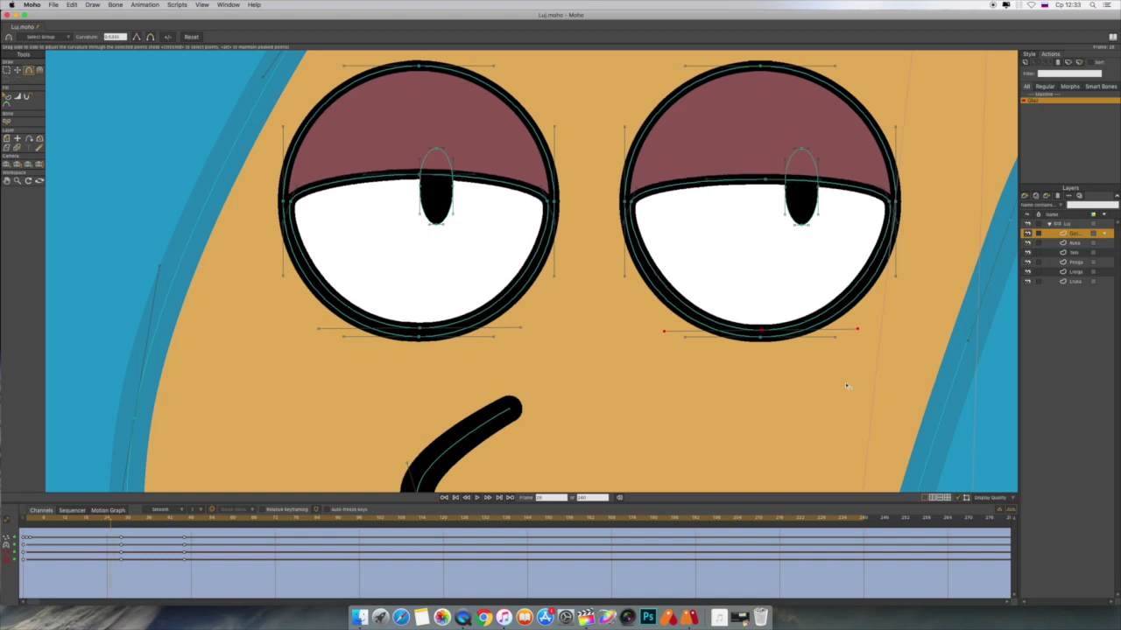
pyautogui.press('Left')
pyautogui.press('Left')
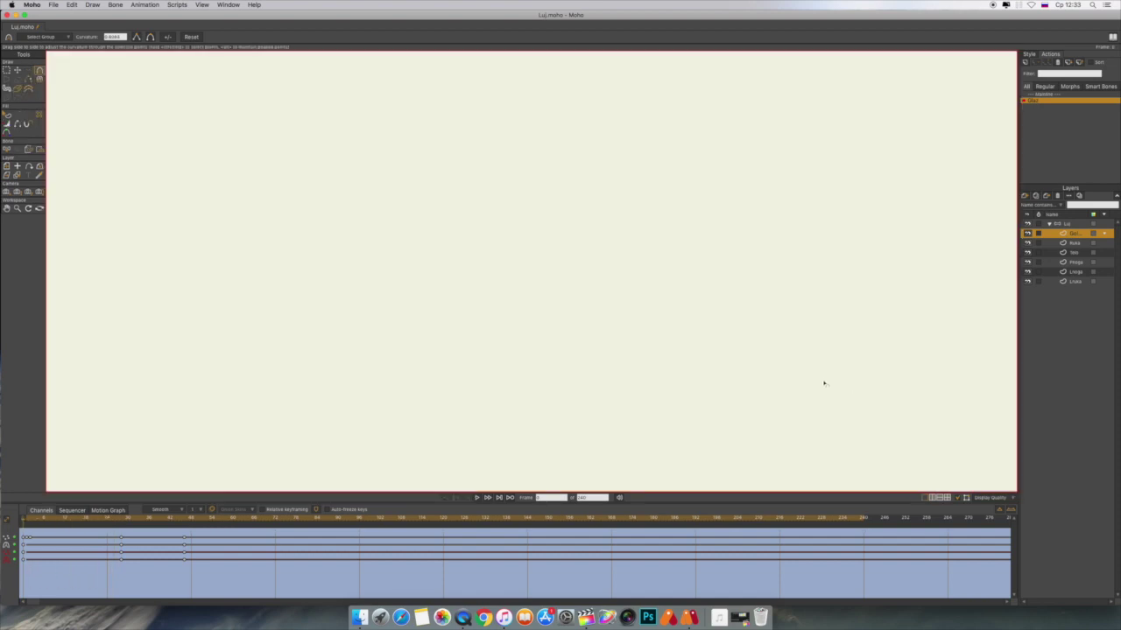
# - Return to the Mainline, select the bone layer, and test the eye closing by swinging the Glaz bone toward the head
pyautogui.click(1037, 94)
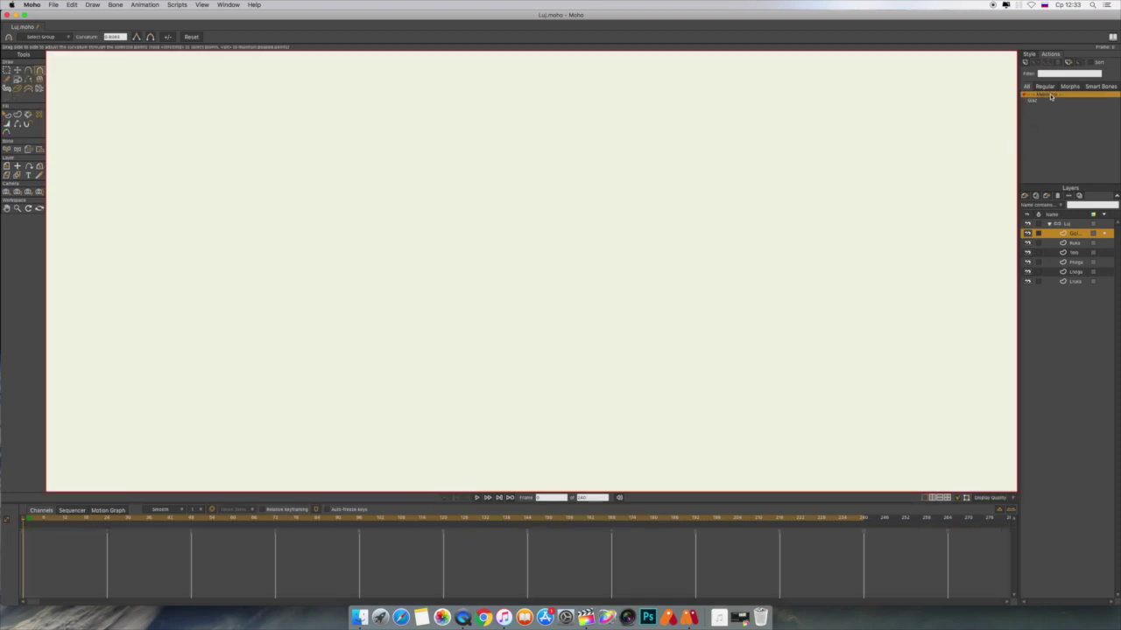
pyautogui.click(1077, 225)
pyautogui.scroll(-10, 897, 255)
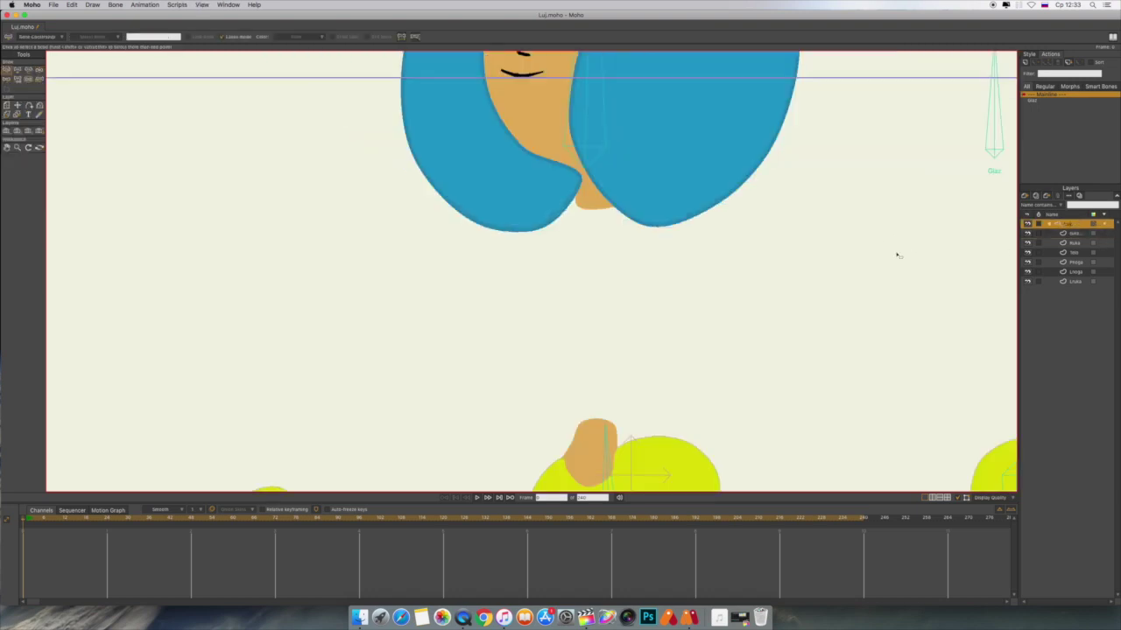
pyautogui.moveTo(897, 254); pyautogui.dragTo(866, 285)
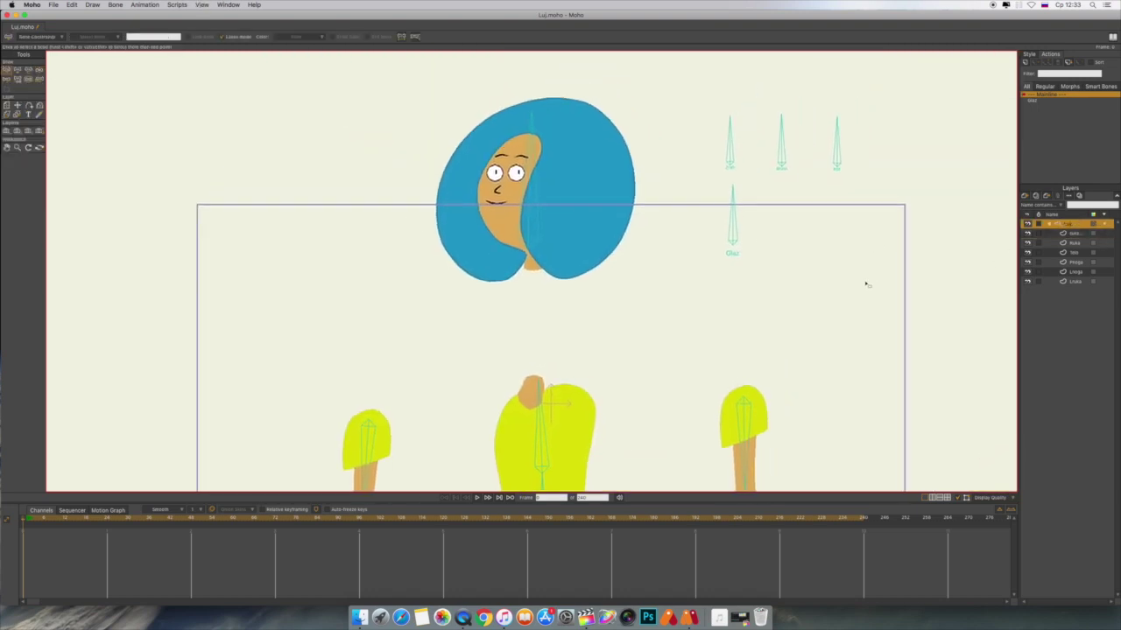
pyautogui.click(38, 75)
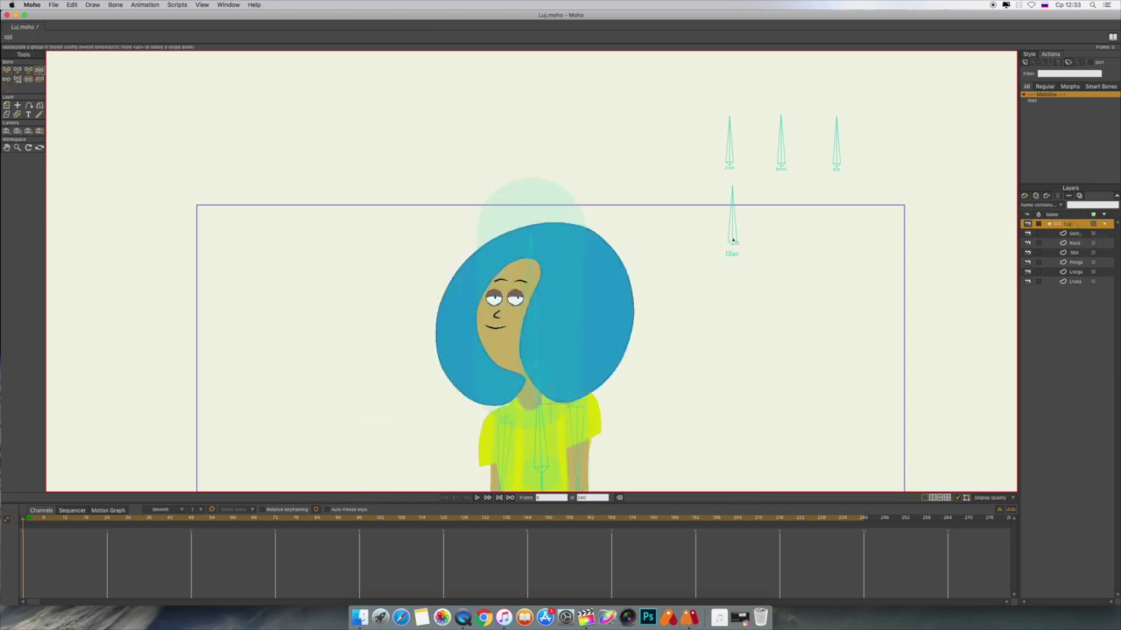
pyautogui.moveTo(733, 229); pyautogui.dragTo(696, 245)
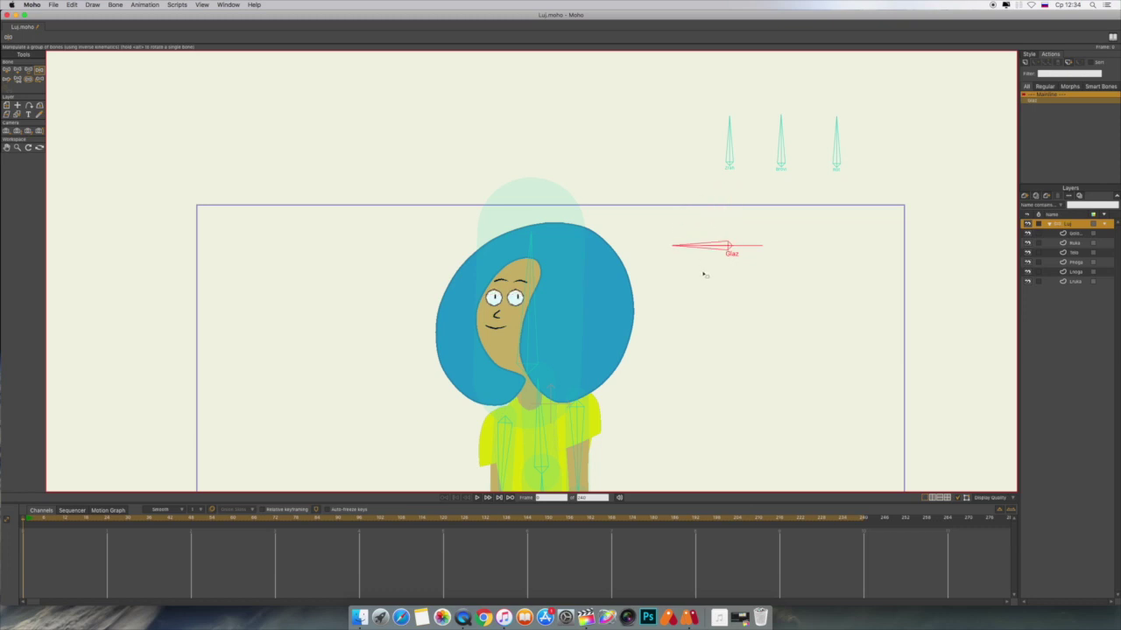
# - In the Glaz action's first frame, nudge the left eye white's four points outward to sit closer to the round eye outline
pyautogui.doubleClick(1044, 102)
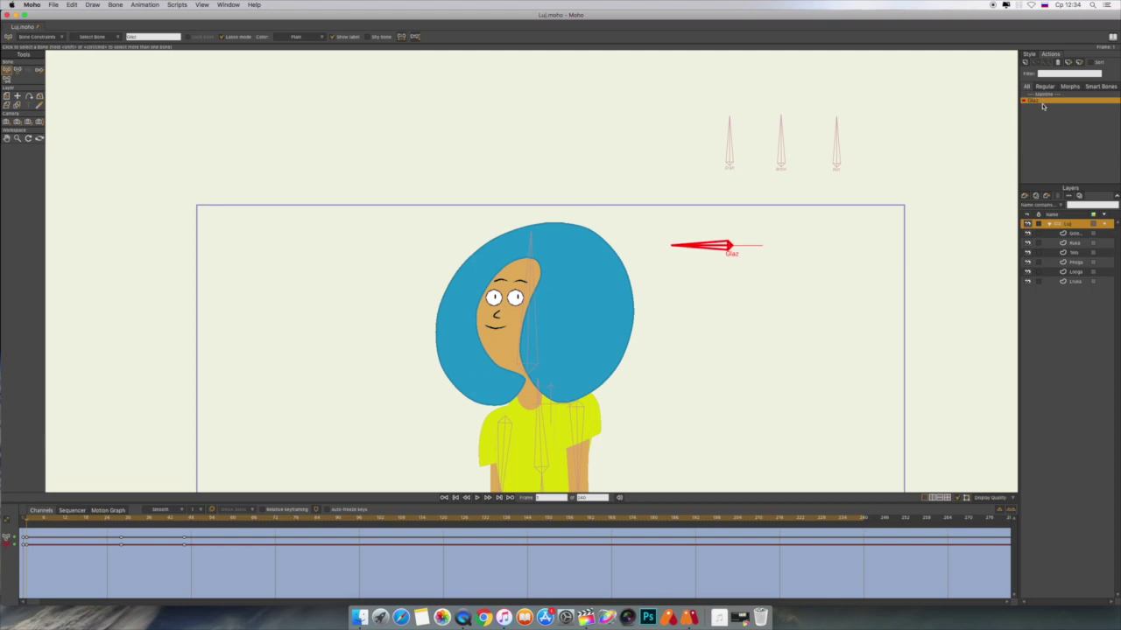
pyautogui.scroll(6, 750, 327)
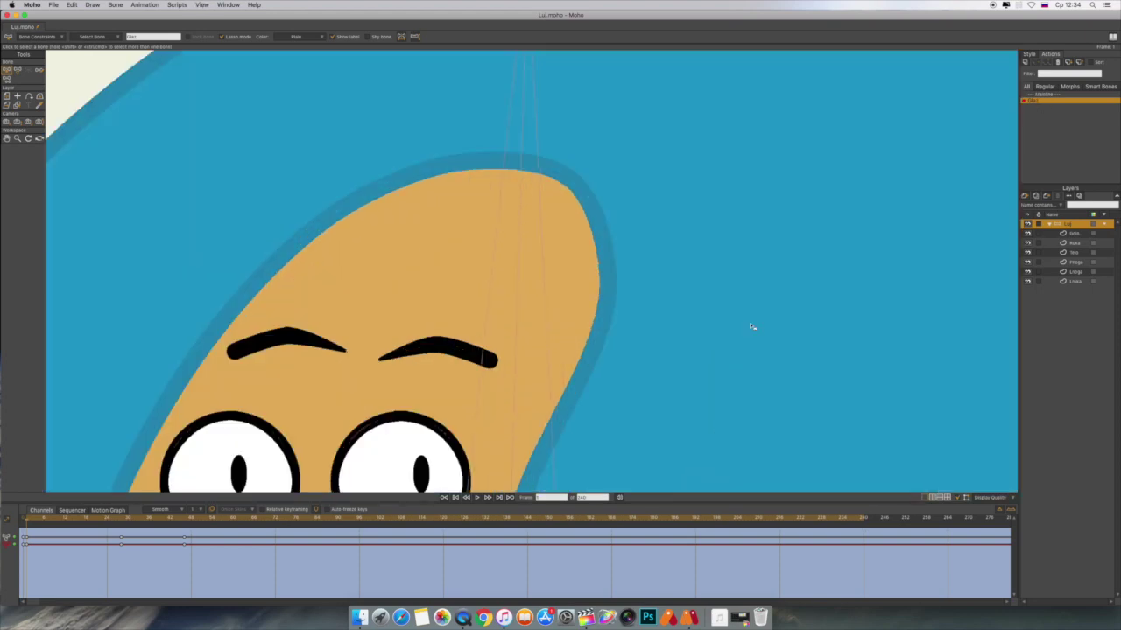
pyautogui.moveTo(578, 391); pyautogui.dragTo(784, 254)
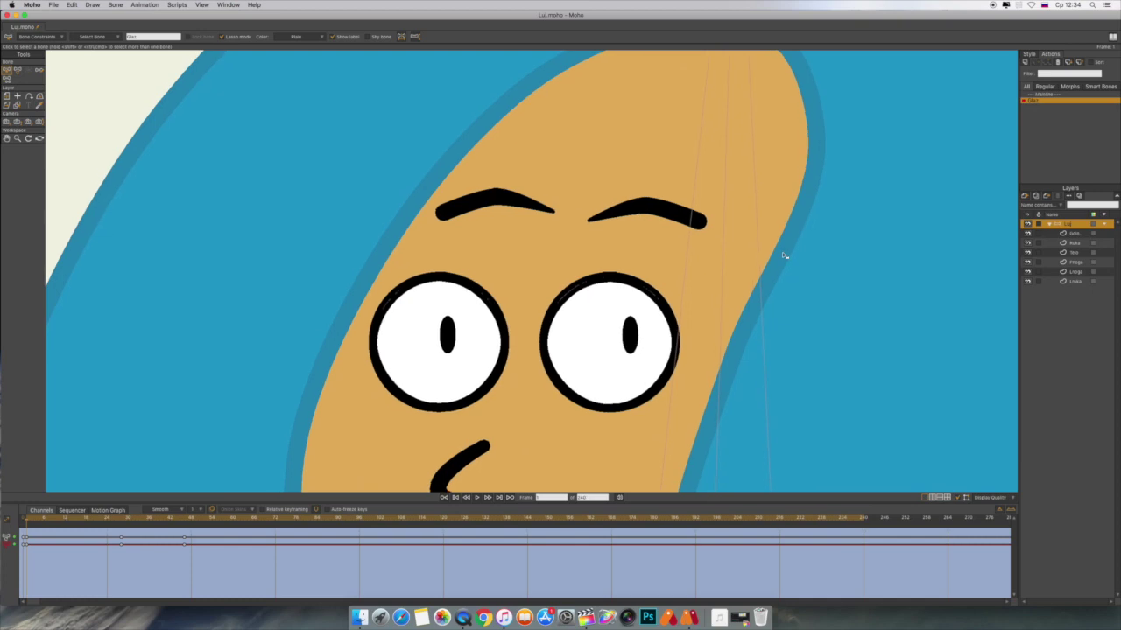
pyautogui.scroll(3, 784, 255)
pyautogui.scroll(-3, 785, 270)
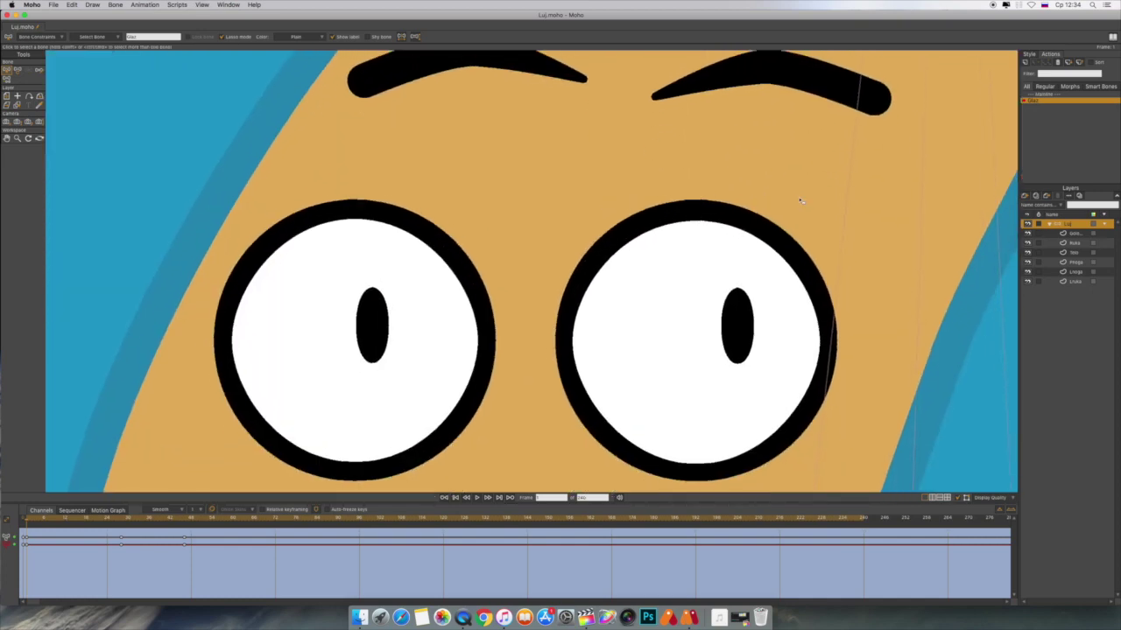
pyautogui.click(1077, 234)
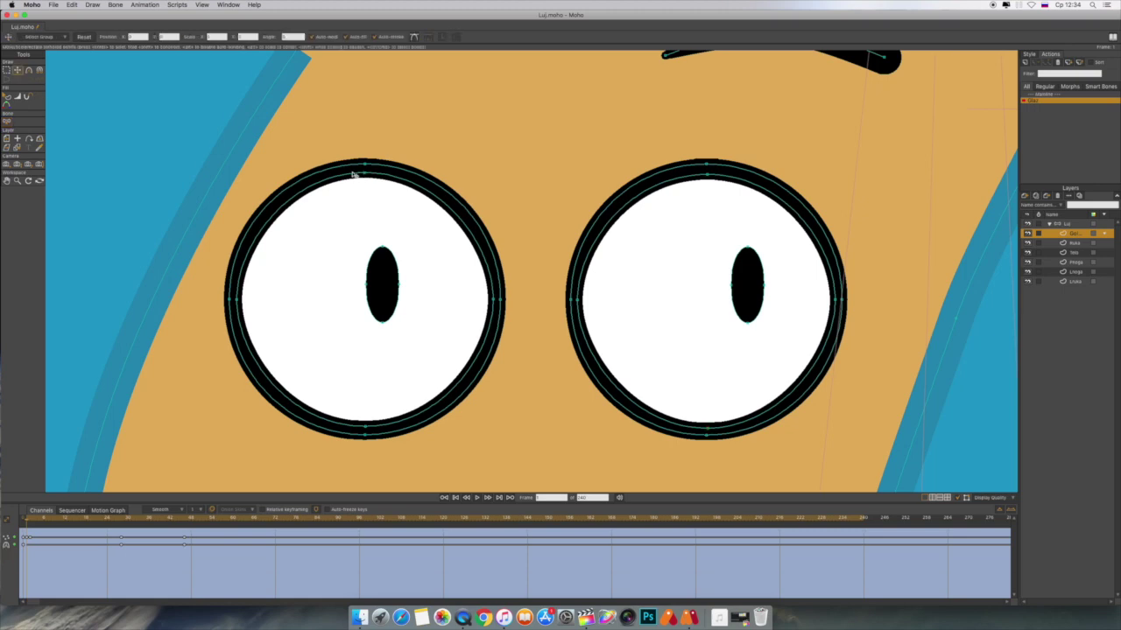
pyautogui.press('super+z')
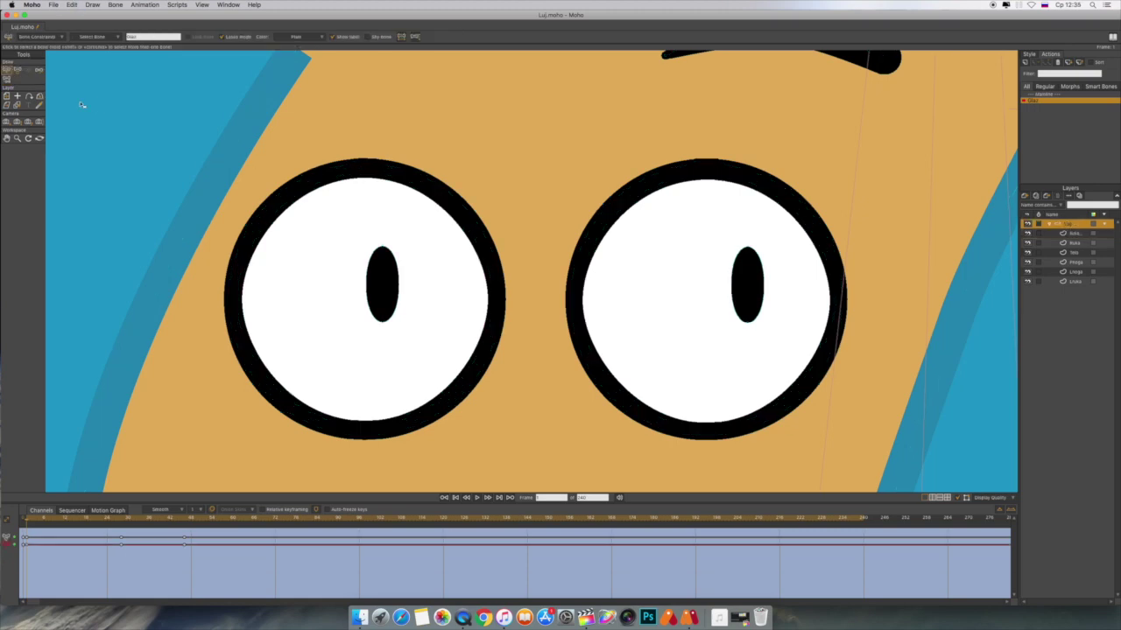
pyautogui.click(1076, 234)
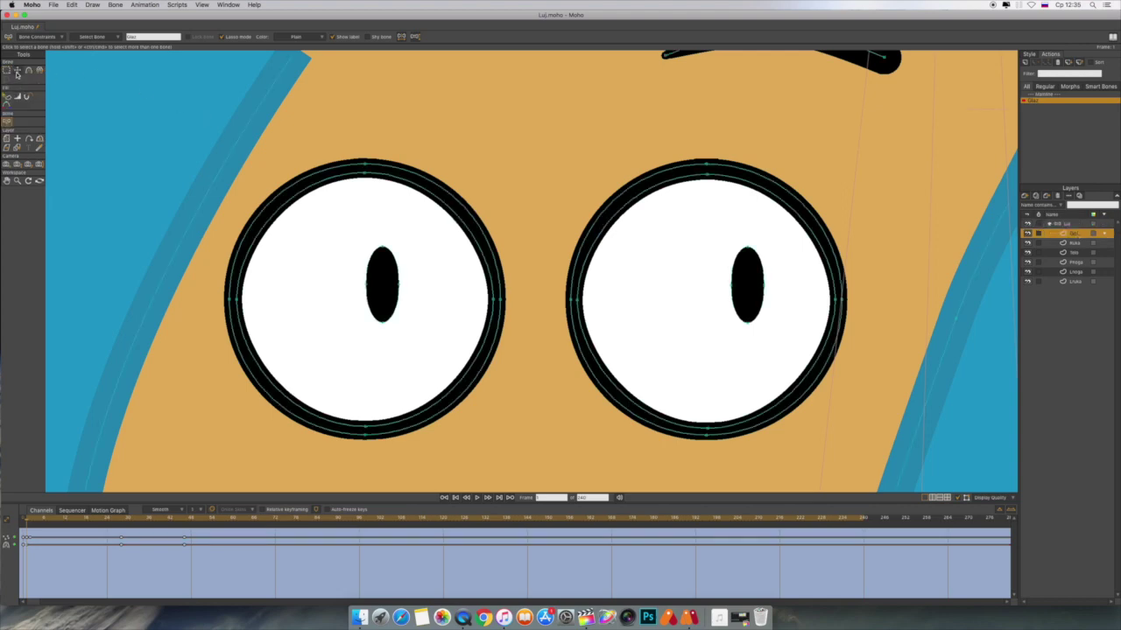
pyautogui.click(367, 175)
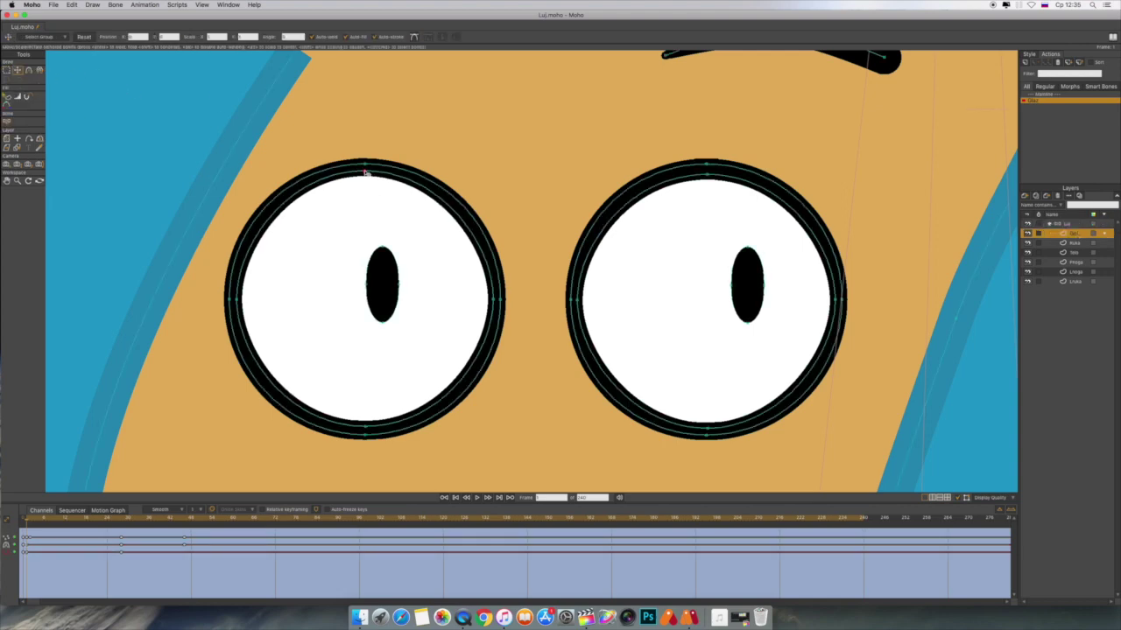
pyautogui.moveTo(236, 301); pyautogui.dragTo(235, 300)
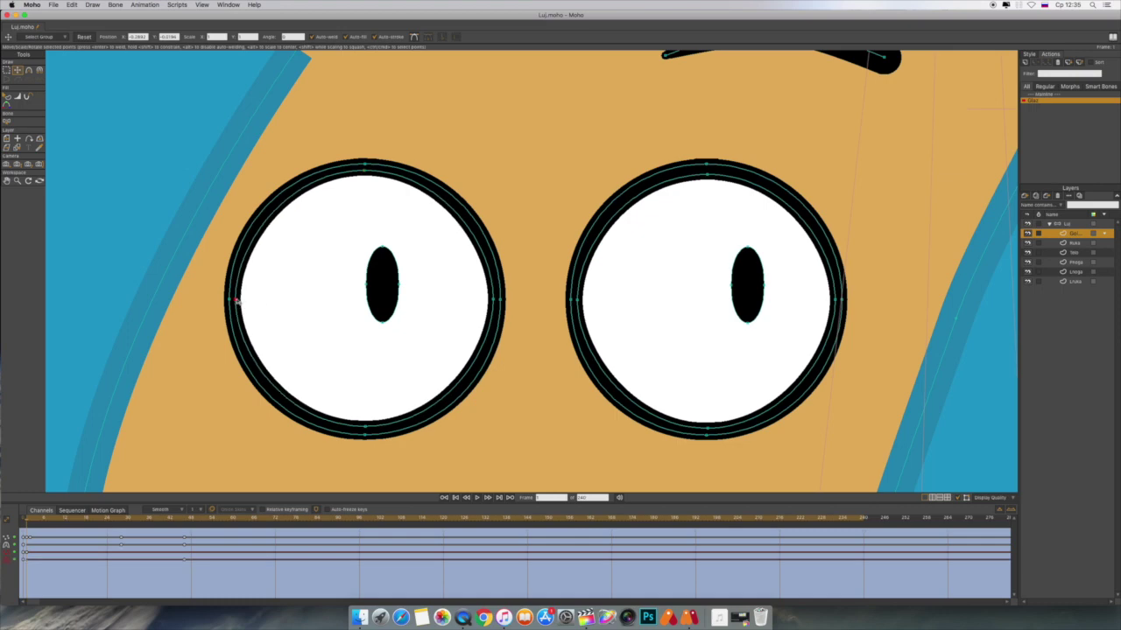
pyautogui.moveTo(493, 300); pyautogui.dragTo(494, 300)
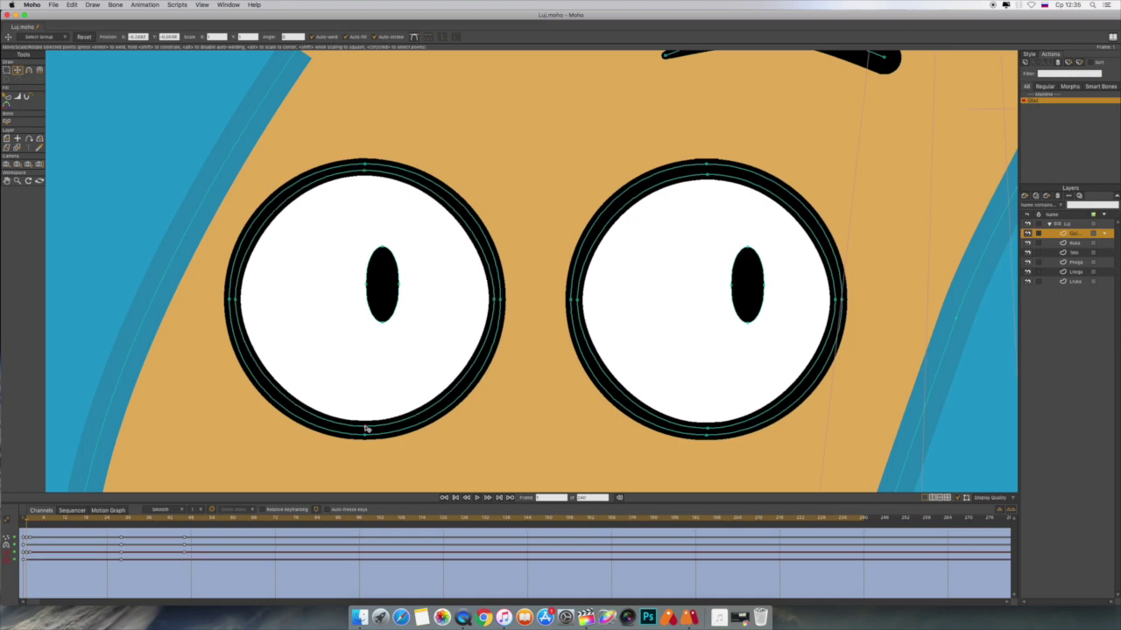
pyautogui.click(367, 429)
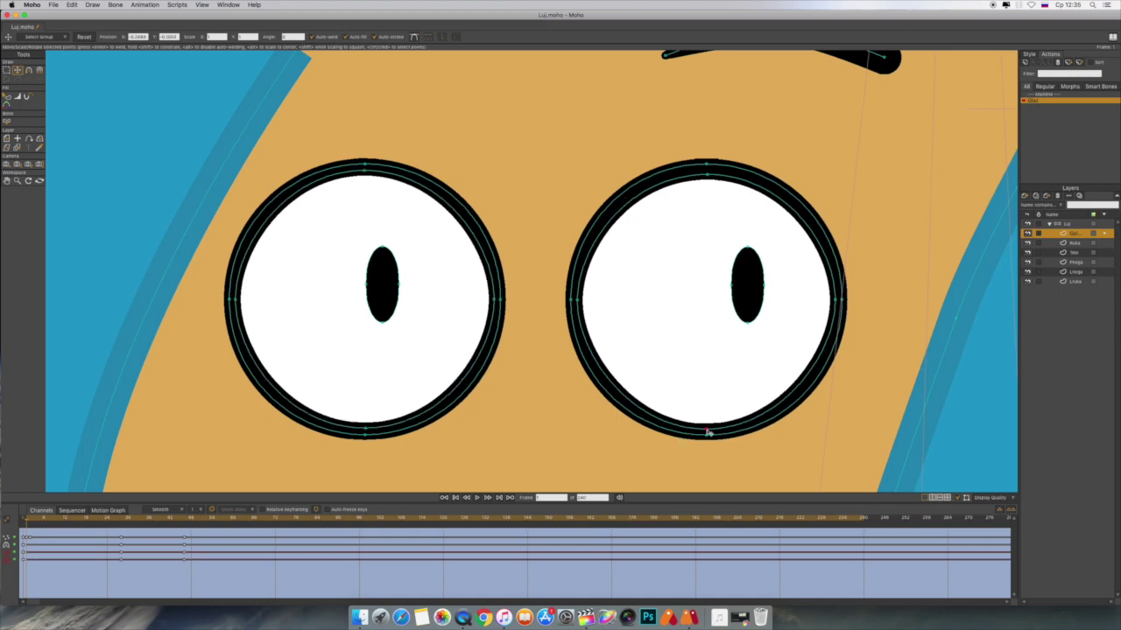
# - Nudge the right eye white's side and upper points outward, closer to its round outline
pyautogui.click(576, 300)
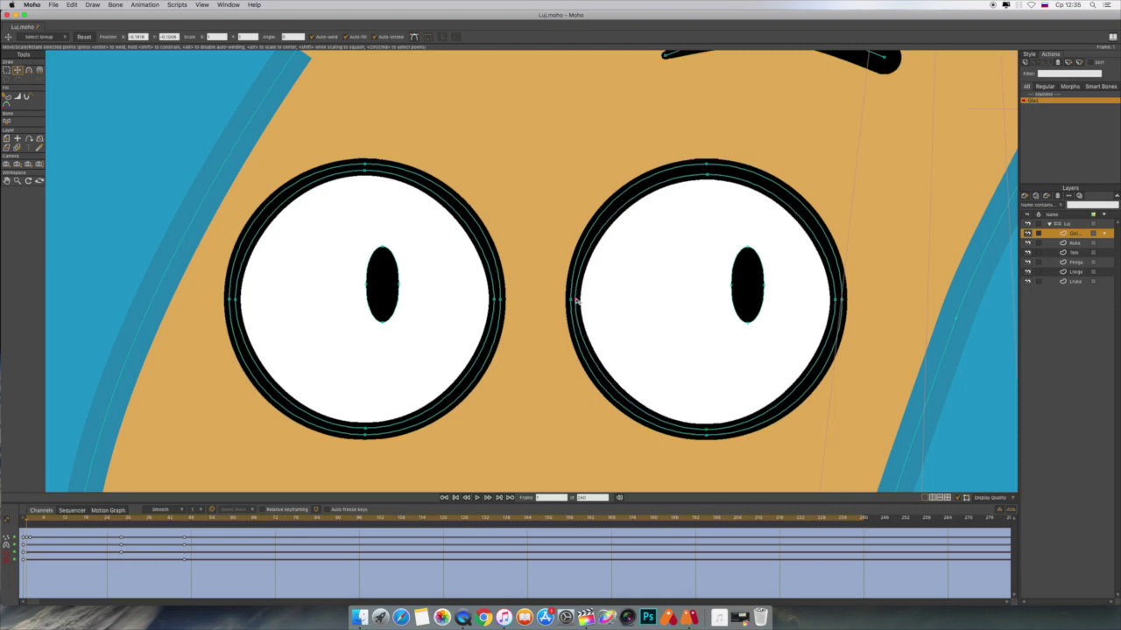
pyautogui.click(708, 172)
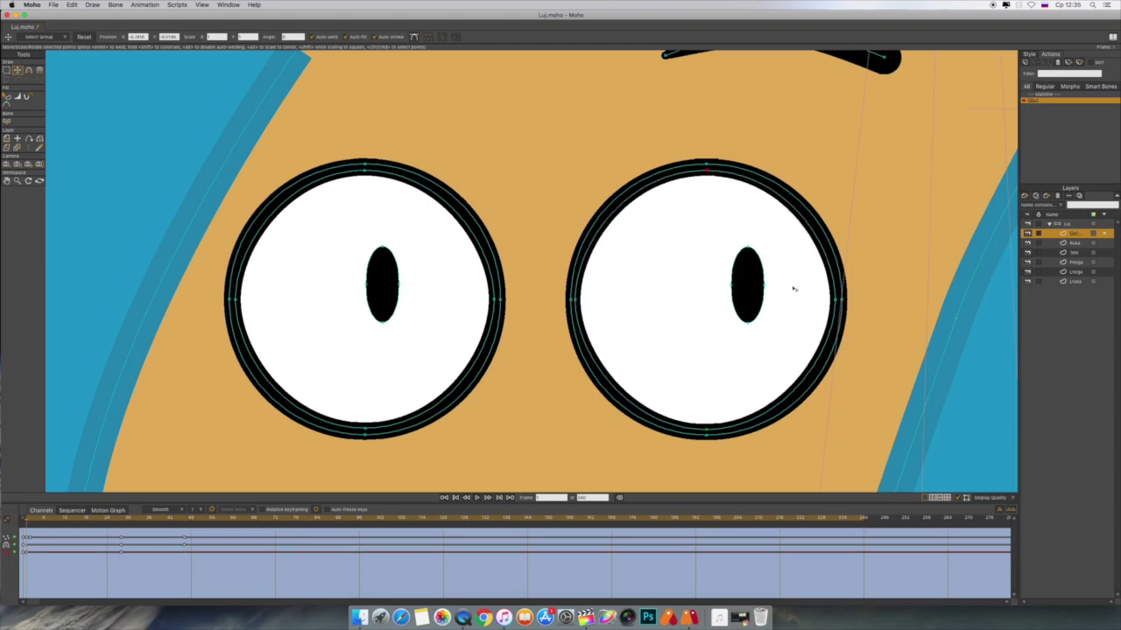
pyautogui.click(838, 303)
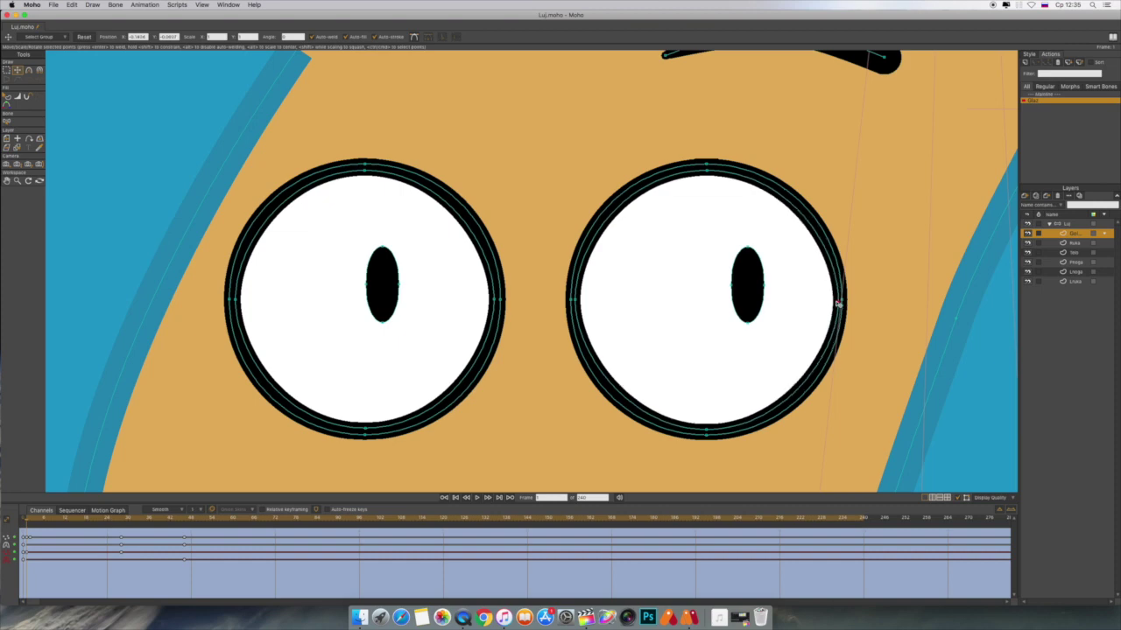
# - Play back the Glaz action and test the eyes on the Mainline by swinging the Glaz bone toward the head
pyautogui.click(1082, 227)
pyautogui.press('space')
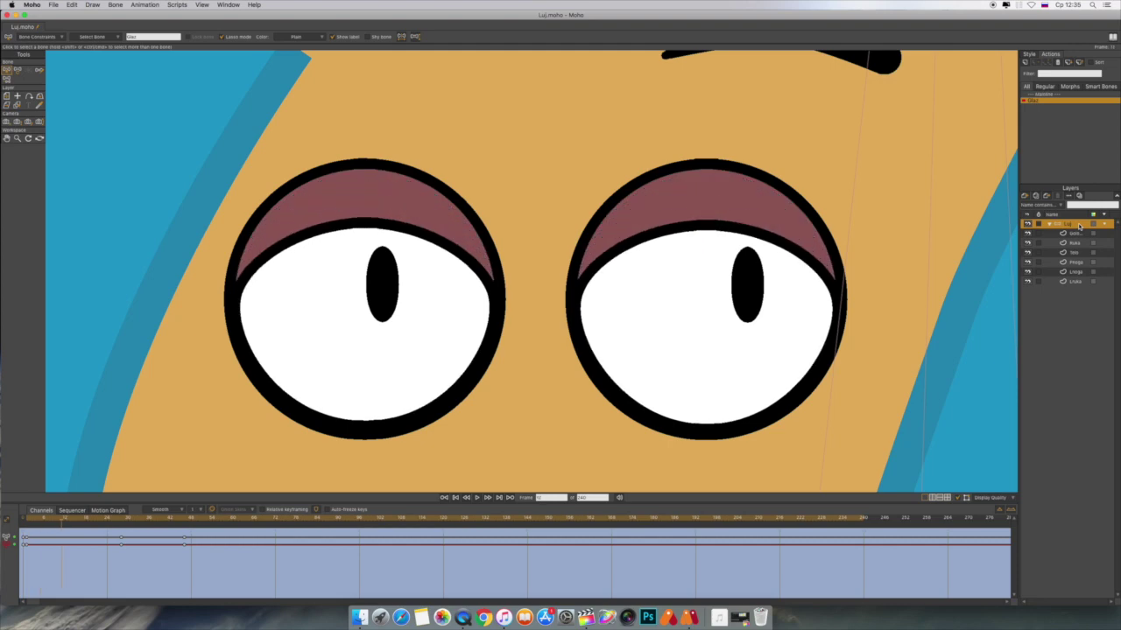
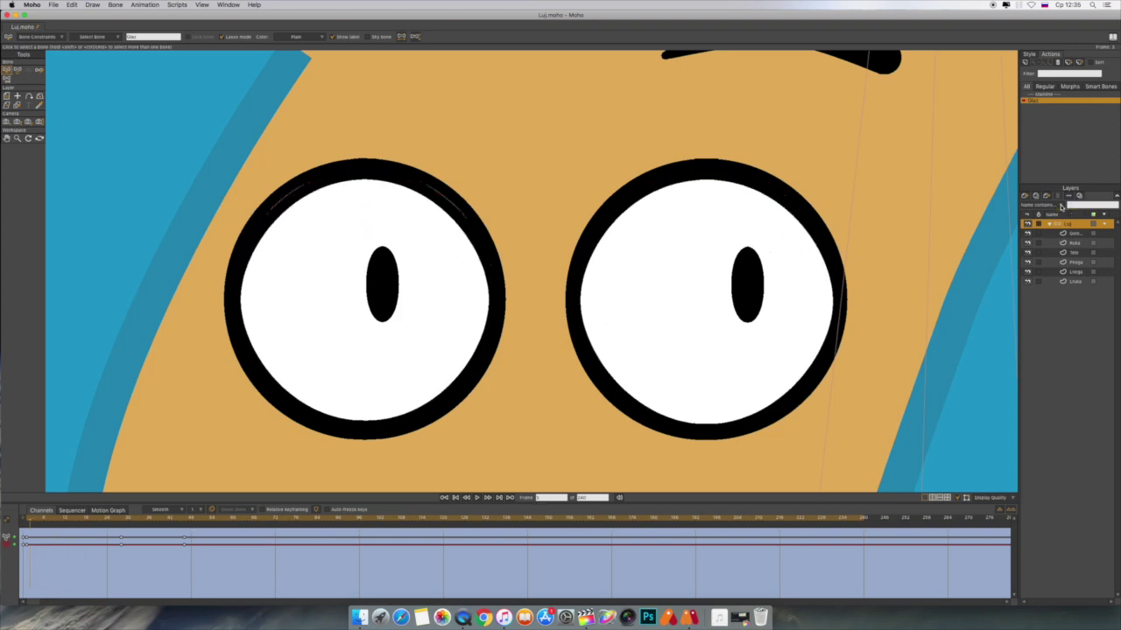
pyautogui.doubleClick(1049, 95)
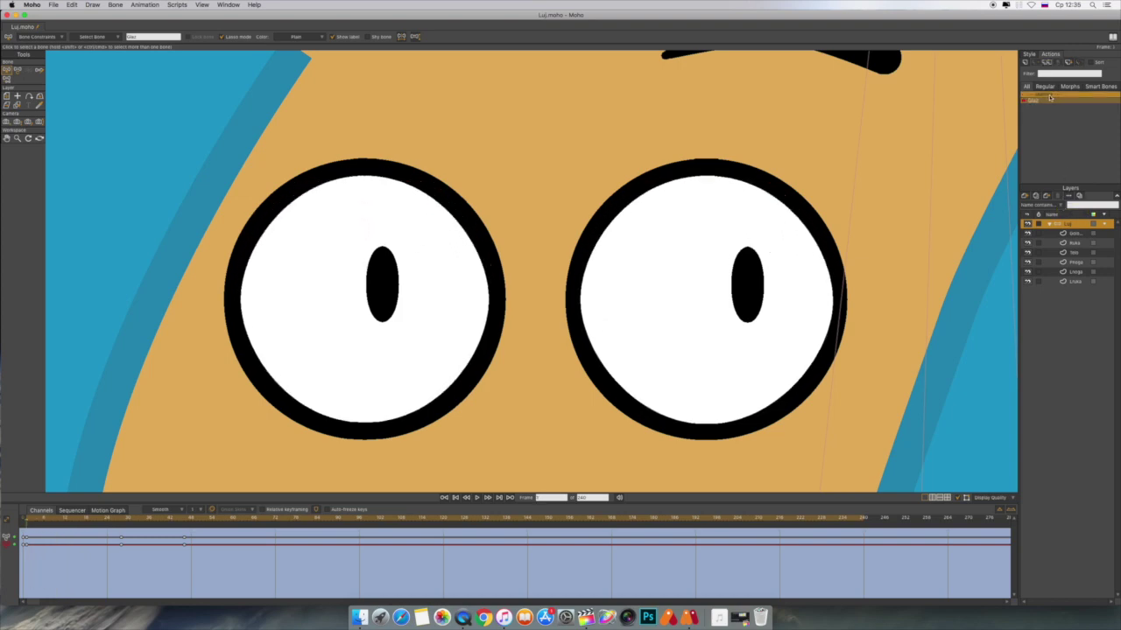
pyautogui.scroll(-15, 1064, 146)
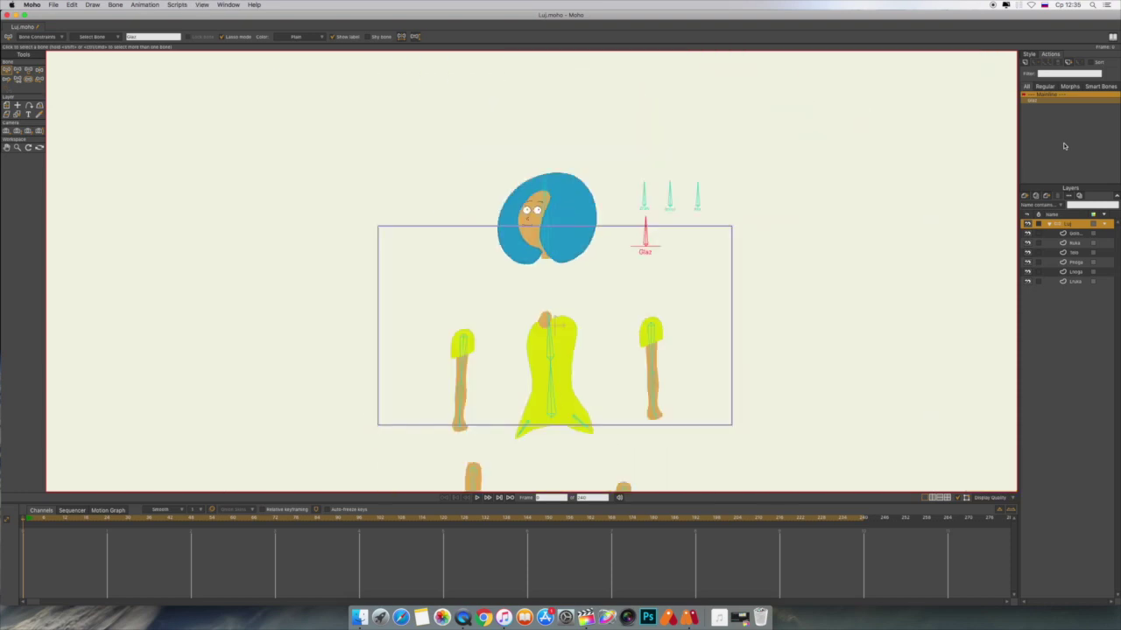
pyautogui.moveTo(871, 177); pyautogui.dragTo(768, 323)
pyautogui.click(39, 72)
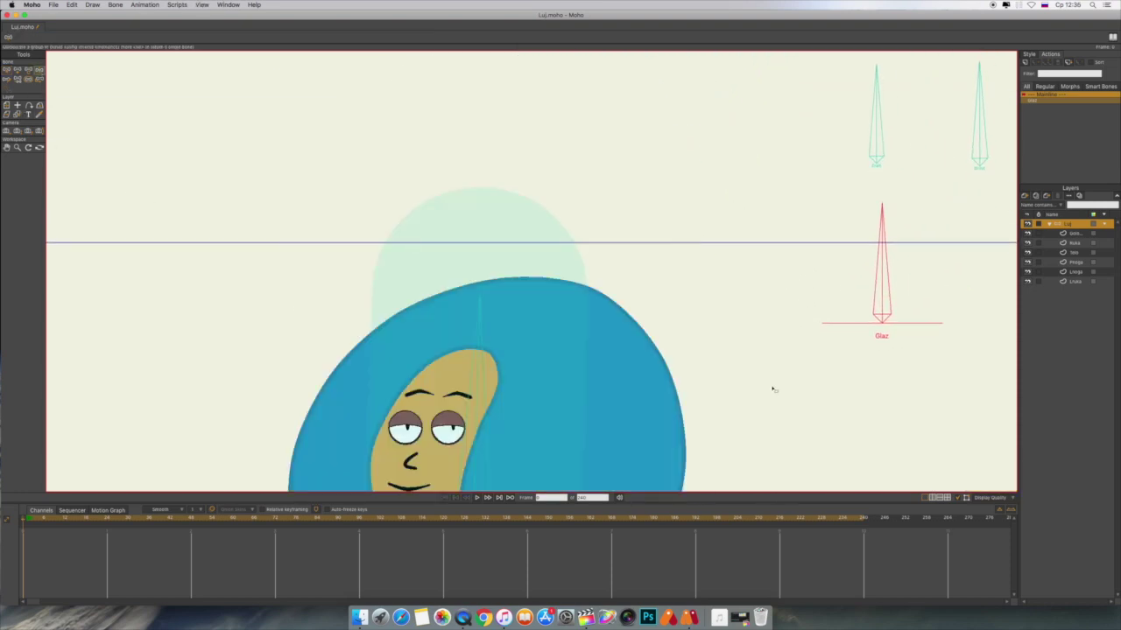
pyautogui.moveTo(920, 117); pyautogui.dragTo(870, 170)
pyautogui.scroll(-3, 806, 267)
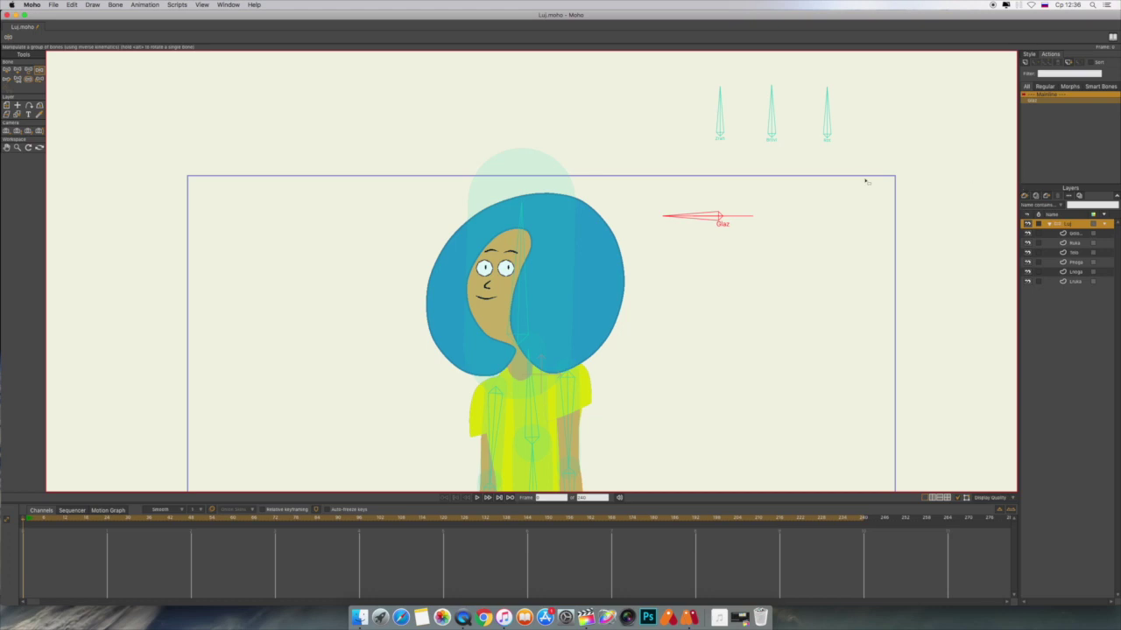
pyautogui.click(719, 128)
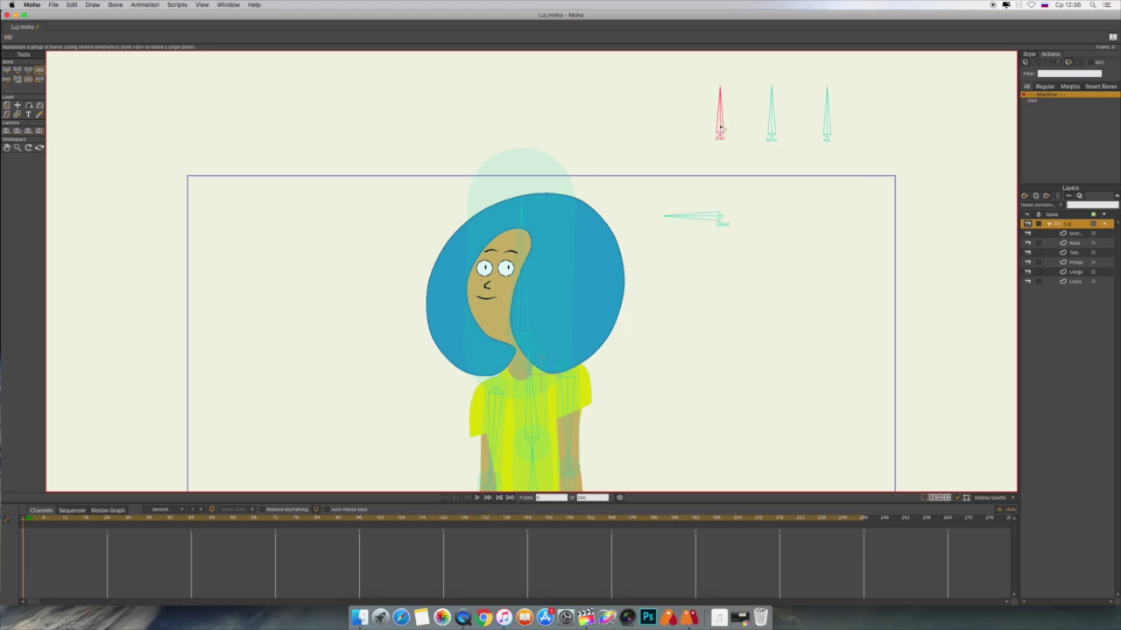
pyautogui.click(1025, 66)
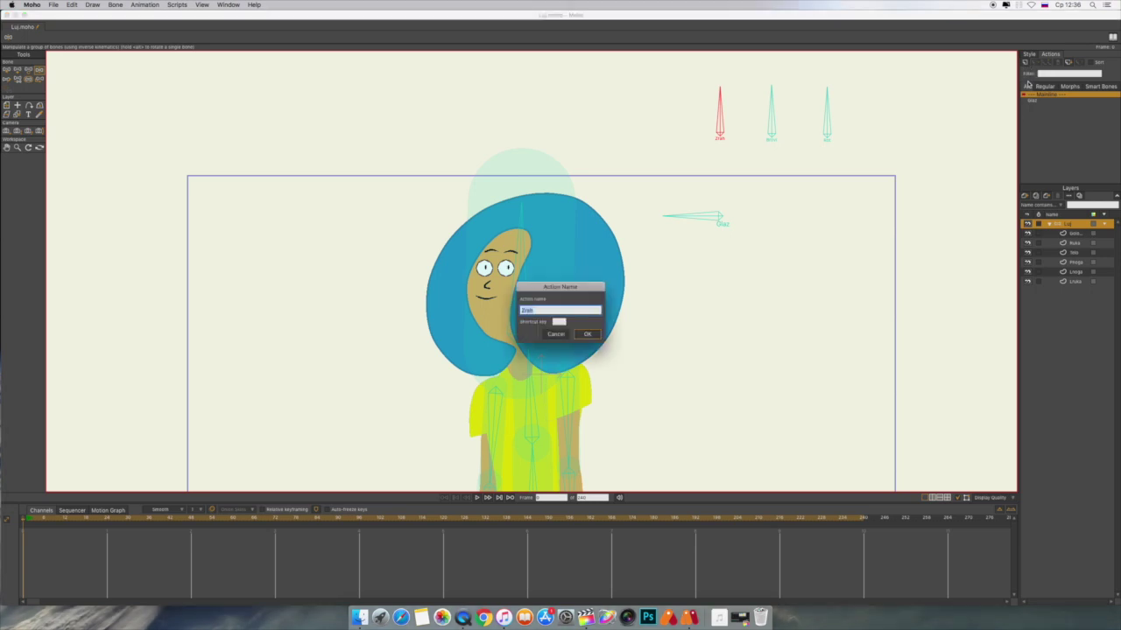
pyautogui.click(587, 335)
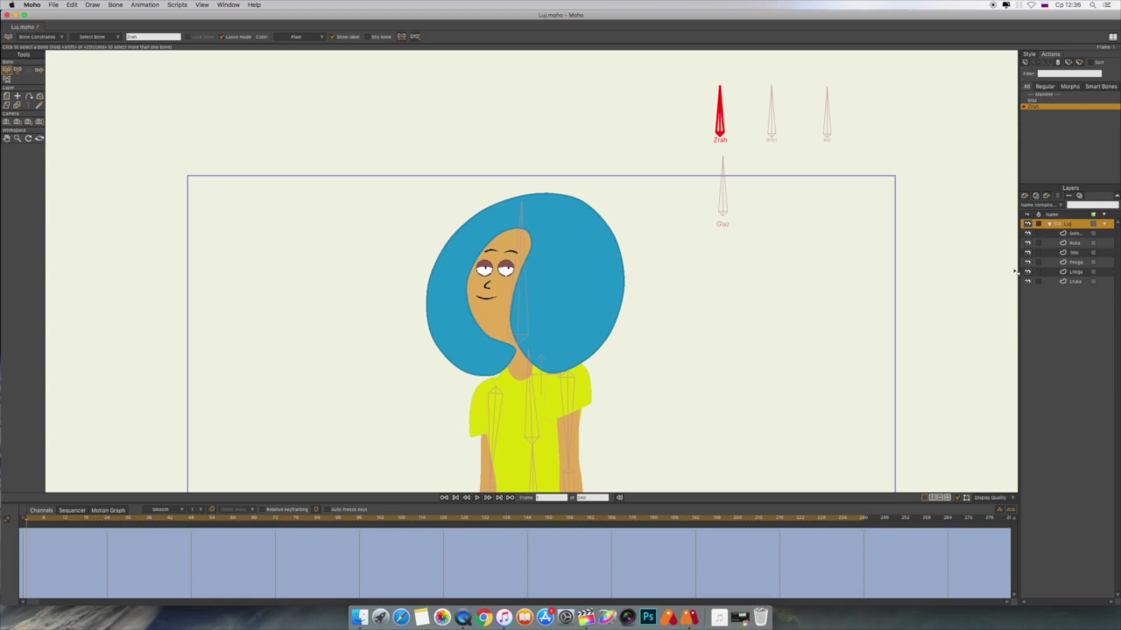
pyautogui.click(1058, 65)
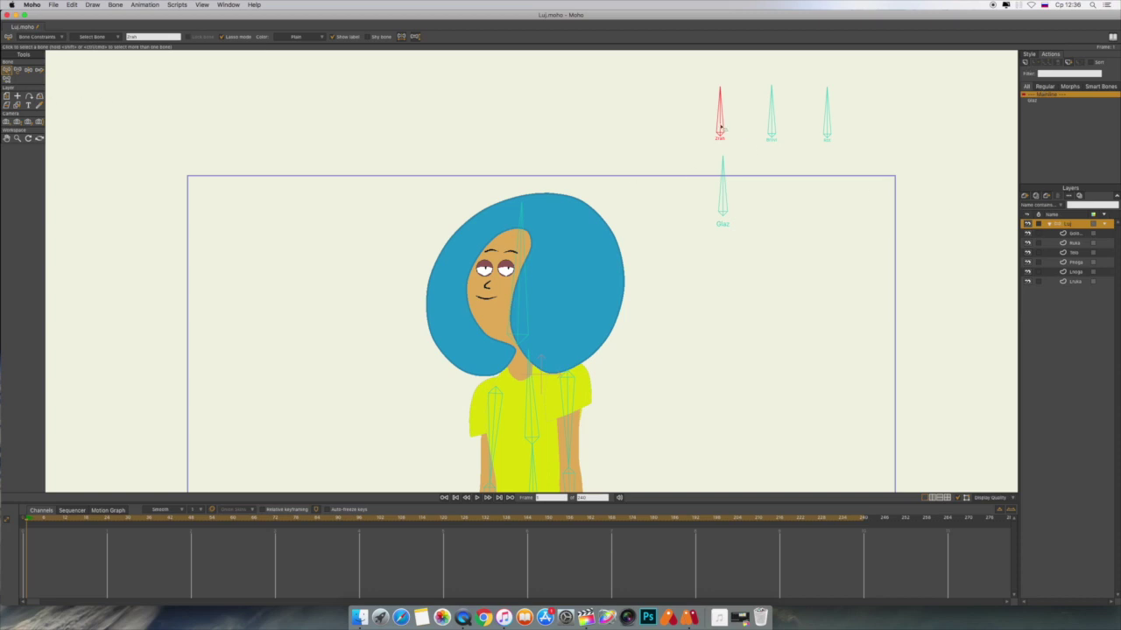
# - Enable angle constraints on the Zrah bone and widen its limits so it can swing to horizontal on both sides
pyautogui.click(40, 36)
pyautogui.click(23, 48)
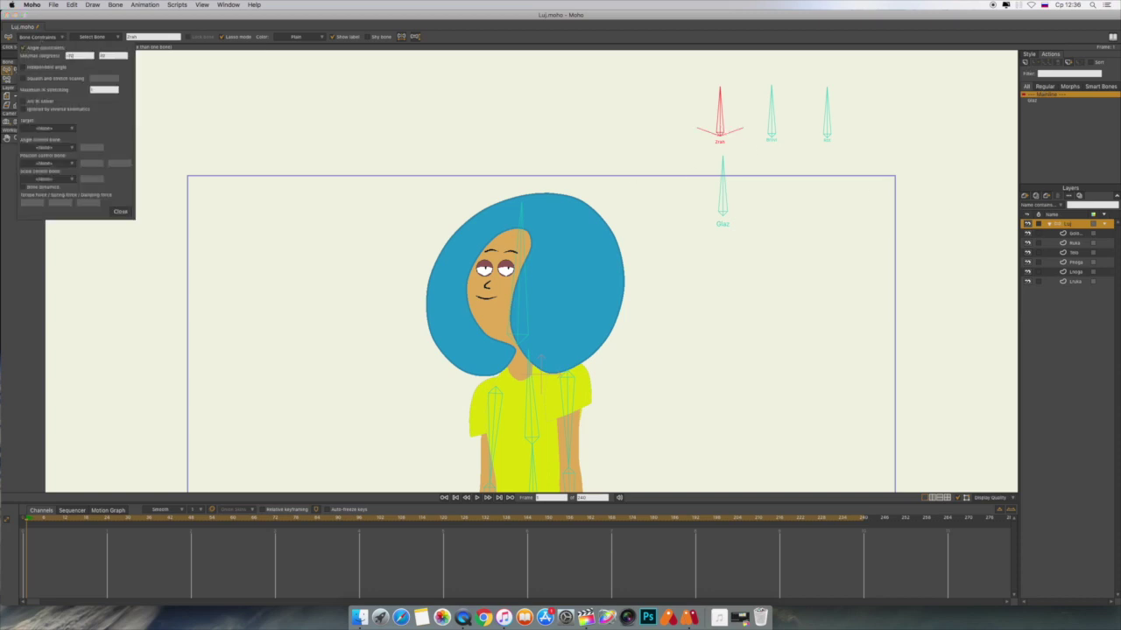
pyautogui.doubleClick(75, 55)
pyautogui.press('Tab')
pyautogui.click(119, 212)
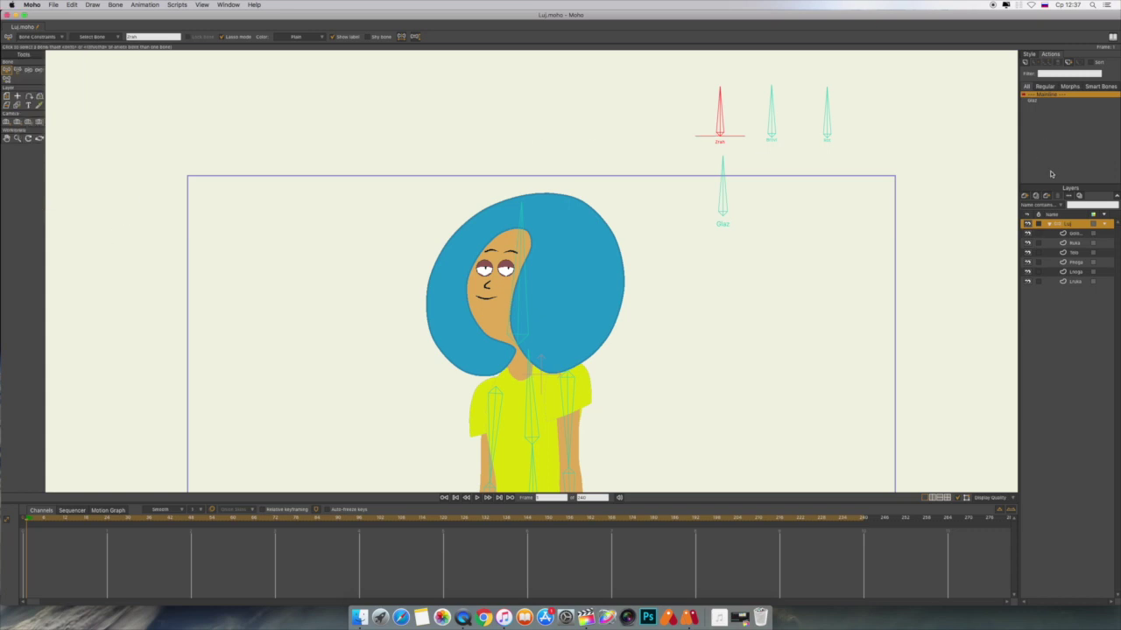
# - Create the Zrah smart bone action and rotate the Zrah bone to its leftmost horizontal limit at frame 1
pyautogui.click(1026, 63)
pyautogui.click(592, 335)
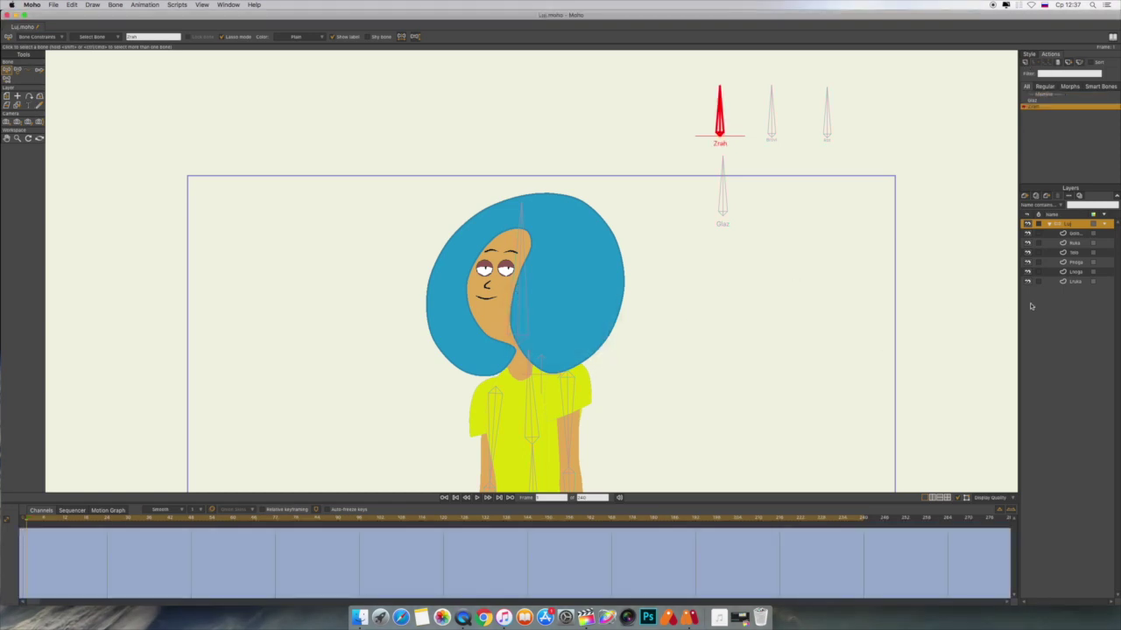
pyautogui.click(18, 70)
pyautogui.moveTo(720, 115); pyautogui.dragTo(702, 143)
# - On the head layer, shift both pupils together to the left edges of the eyes at frame 1
pyautogui.click(1077, 234)
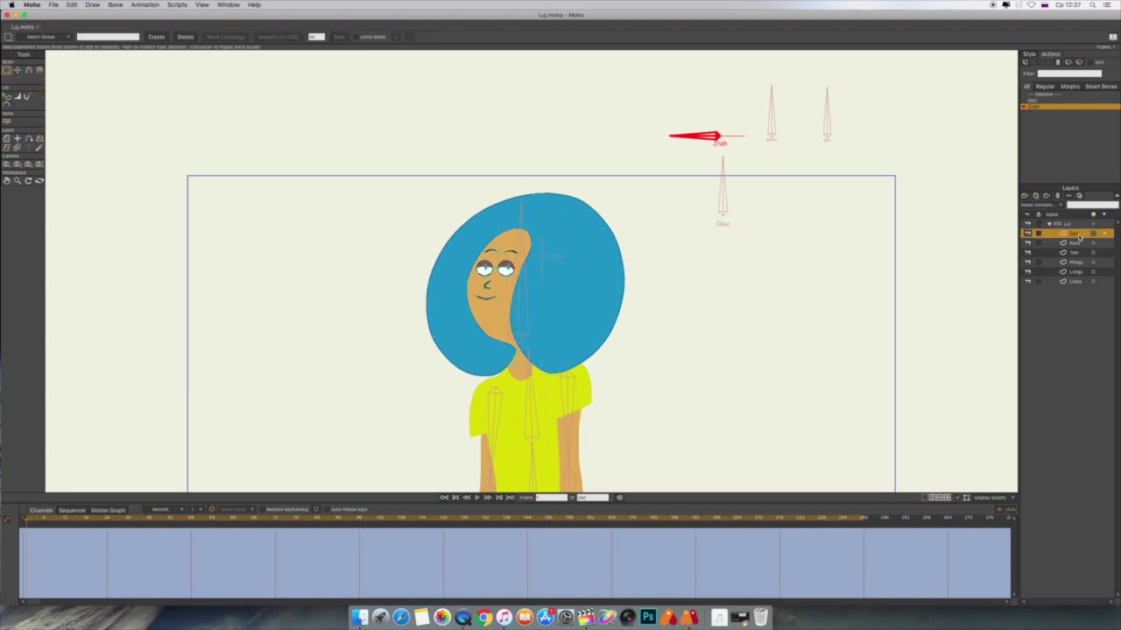
pyautogui.scroll(10, 639, 294)
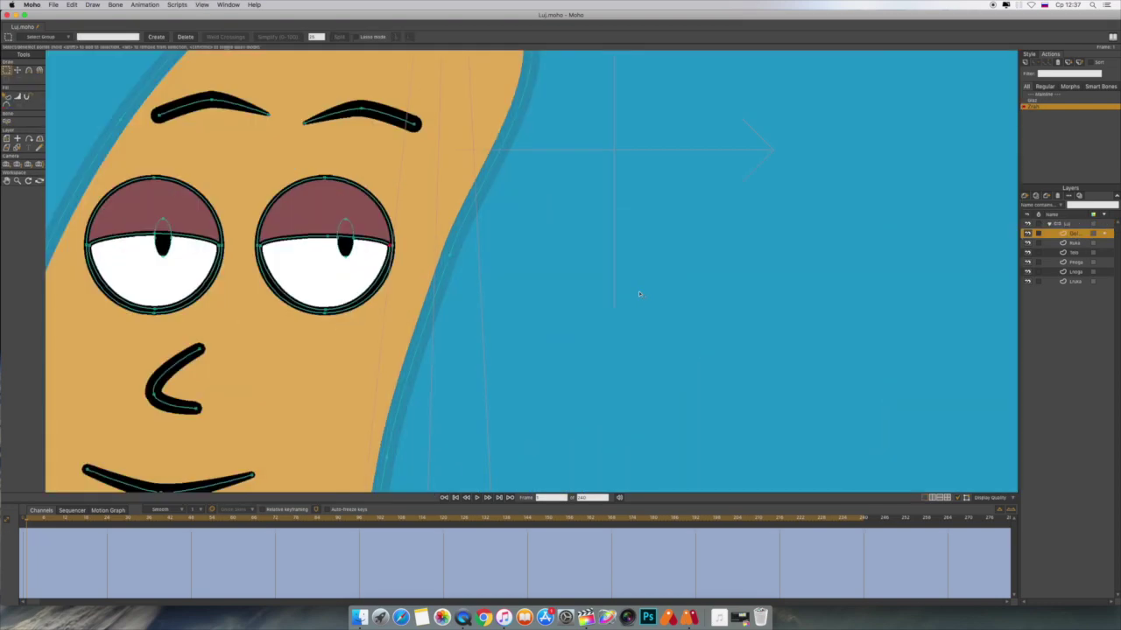
pyautogui.moveTo(206, 374); pyautogui.dragTo(755, 371)
pyautogui.click(18, 71)
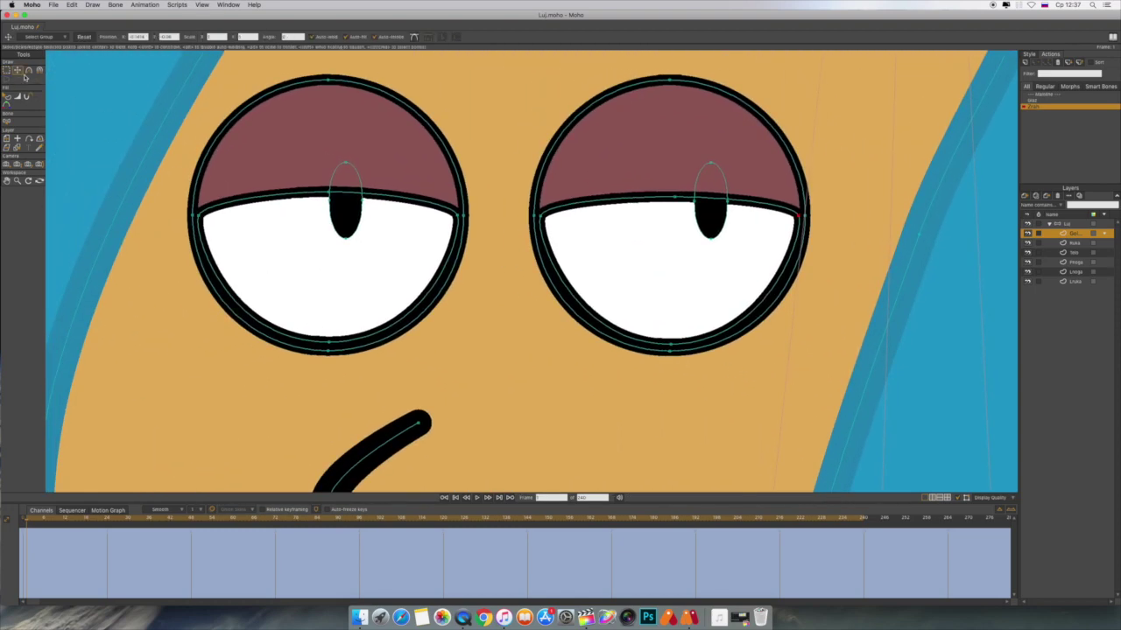
pyautogui.click(347, 235)
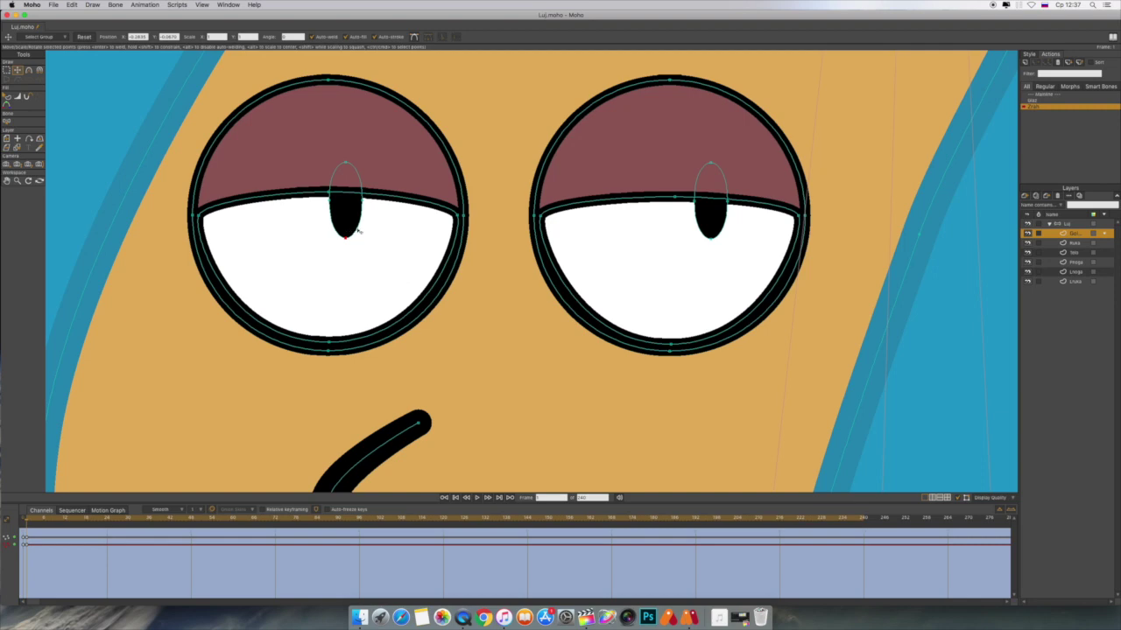
pyautogui.doubleClick(359, 228)
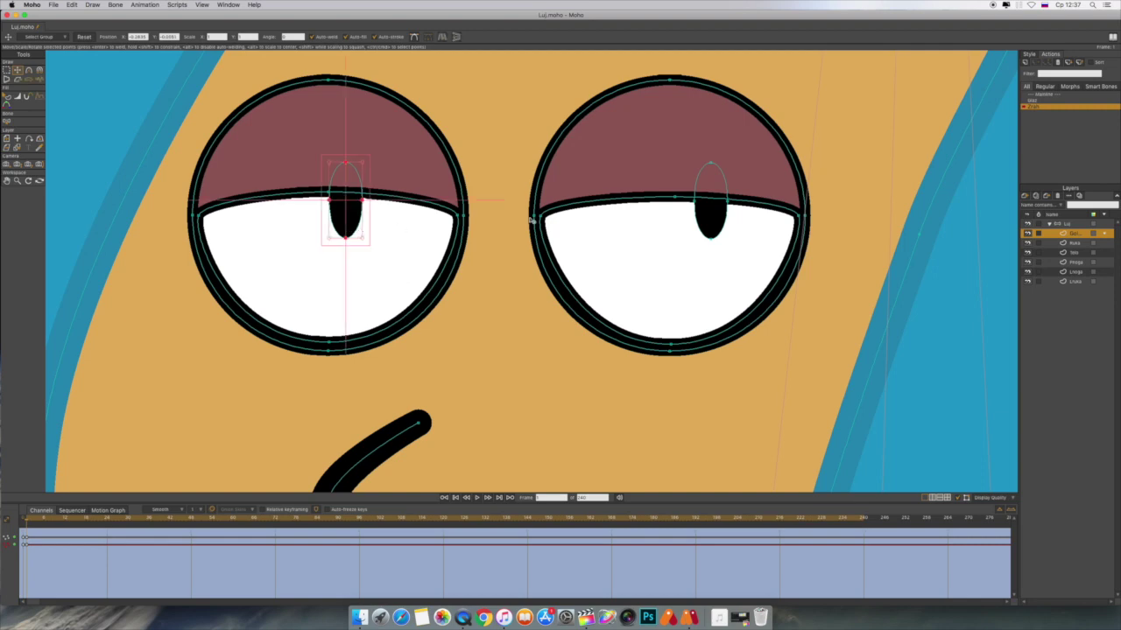
pyautogui.keyDown('shift'); pyautogui.doubleClick(726, 228); pyautogui.keyUp('shift')
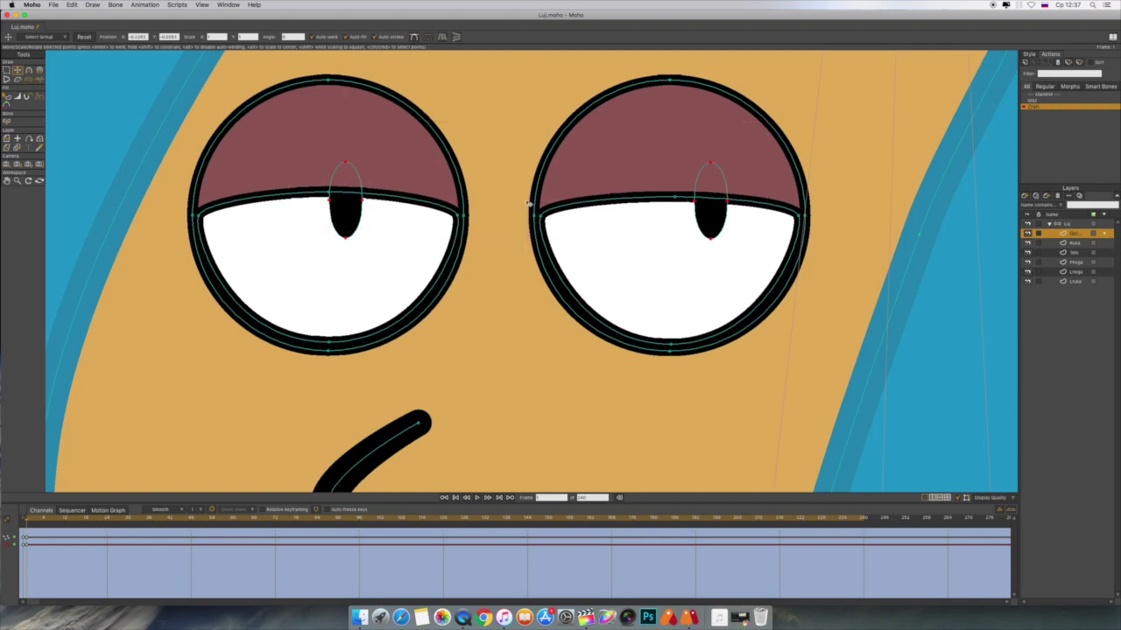
pyautogui.moveTo(527, 203); pyautogui.dragTo(392, 213)
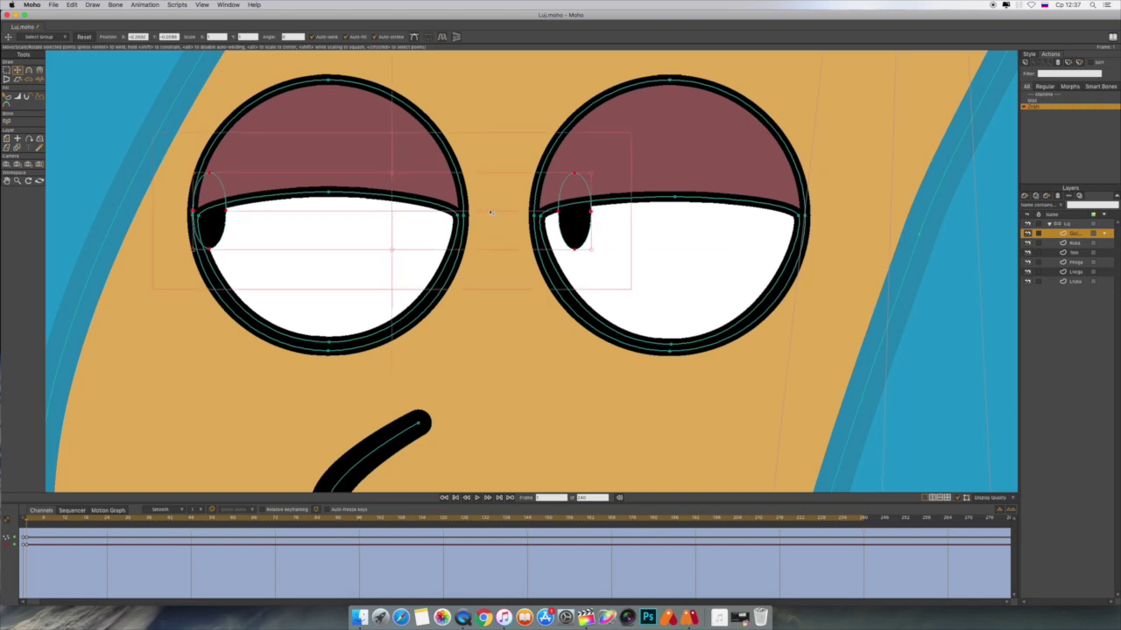
# - Nudge the right eye's pupil slightly further left, against the edge of its eye white
pyautogui.click(606, 236)
pyautogui.click(577, 230)
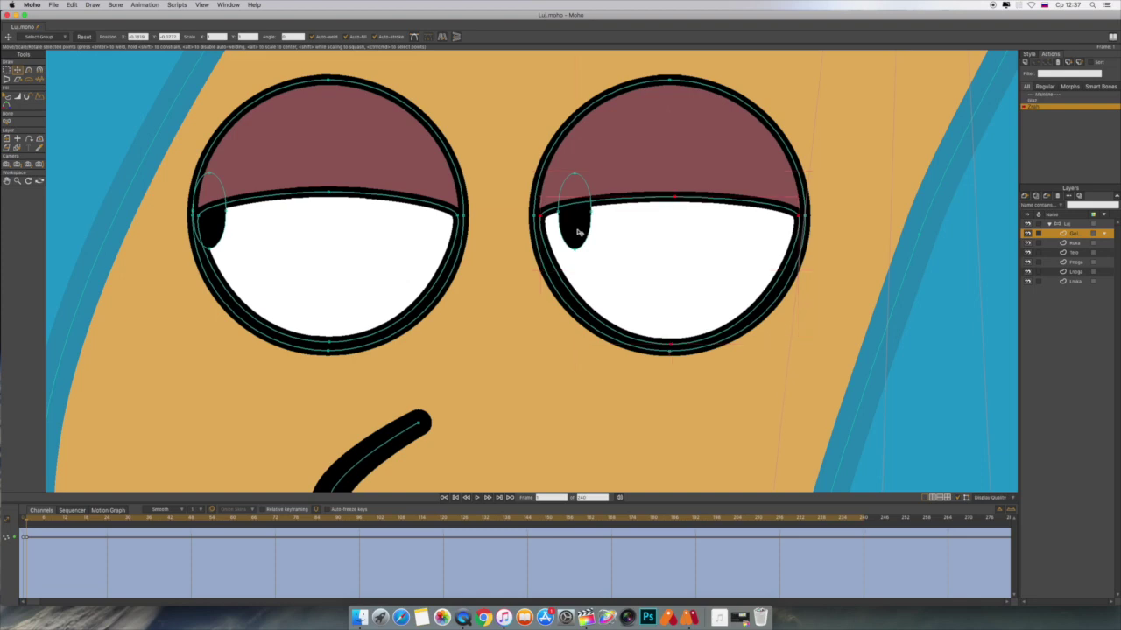
pyautogui.moveTo(577, 227); pyautogui.dragTo(561, 230)
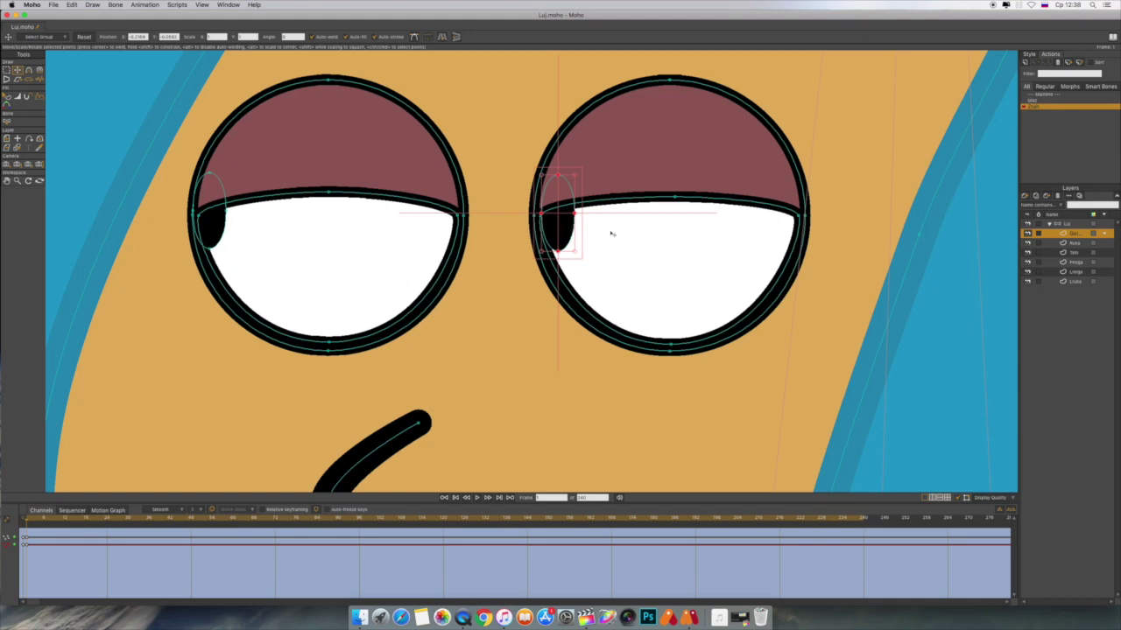
# - Rotate the Zrah bone back to upright at frame 21 of the action
pyautogui.scroll(-5, 611, 233)
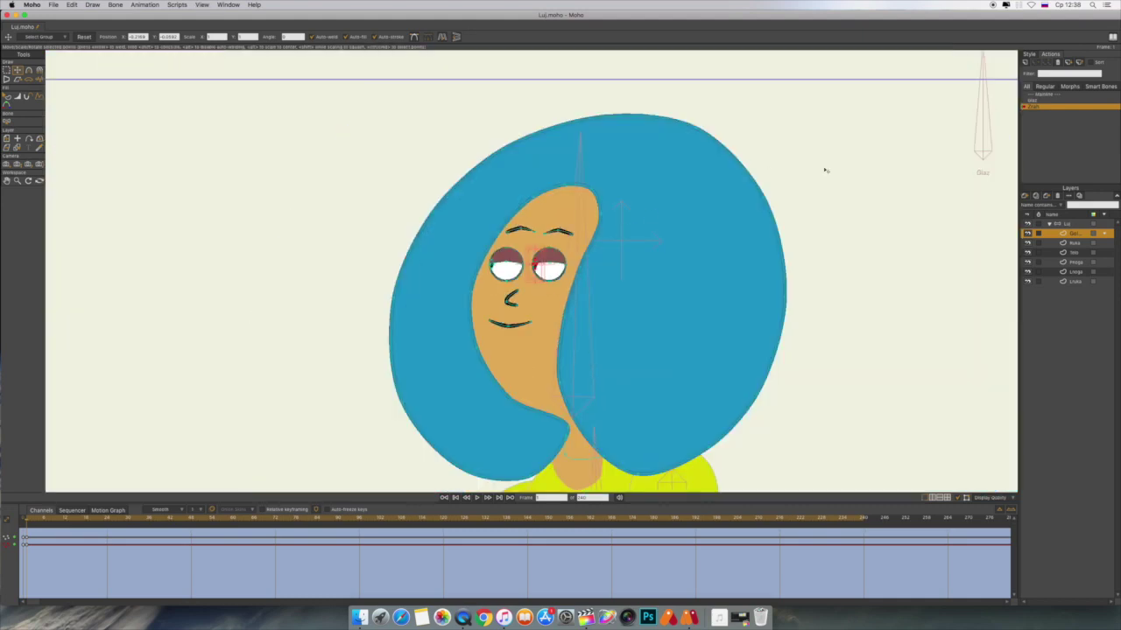
pyautogui.moveTo(911, 163); pyautogui.dragTo(825, 223)
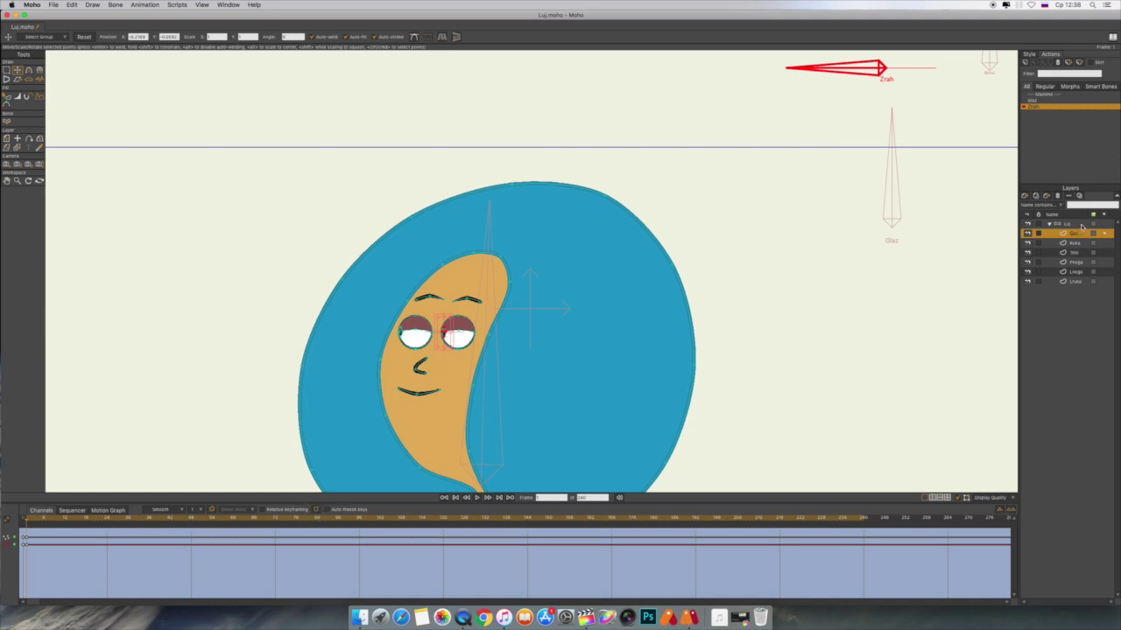
pyautogui.click(1082, 225)
pyautogui.moveTo(26, 522); pyautogui.dragTo(97, 521)
pyautogui.click(17, 70)
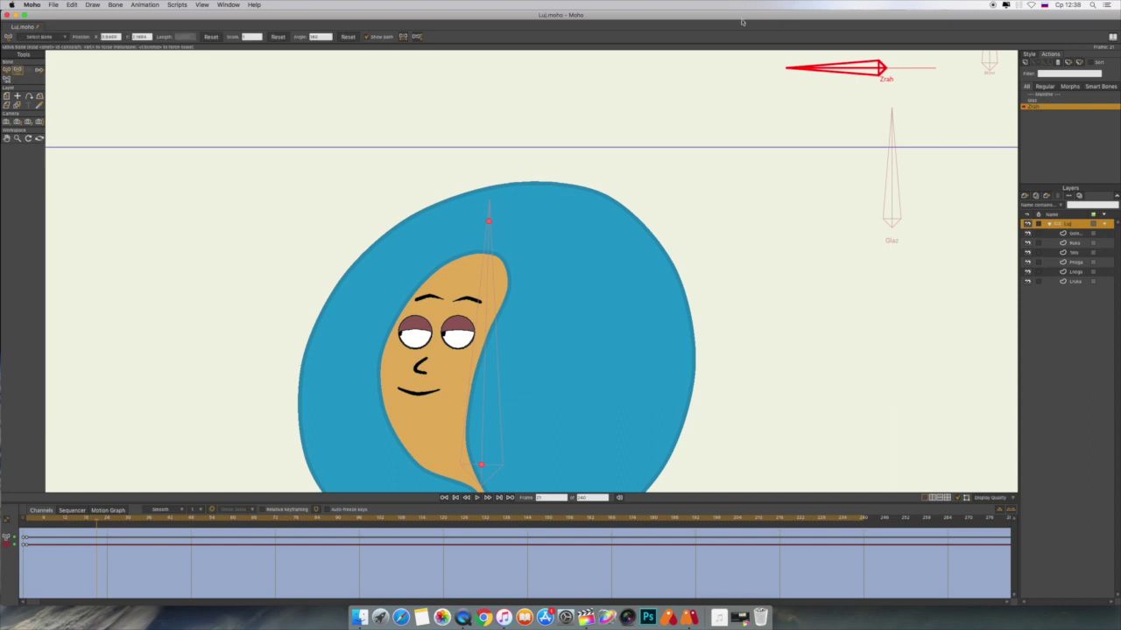
pyautogui.scroll(4, 906, 81)
pyautogui.moveTo(849, 140); pyautogui.dragTo(880, 106)
# - On the head layer, move both pupils together to the centre of the eyes at frame 21
pyautogui.click(1073, 235)
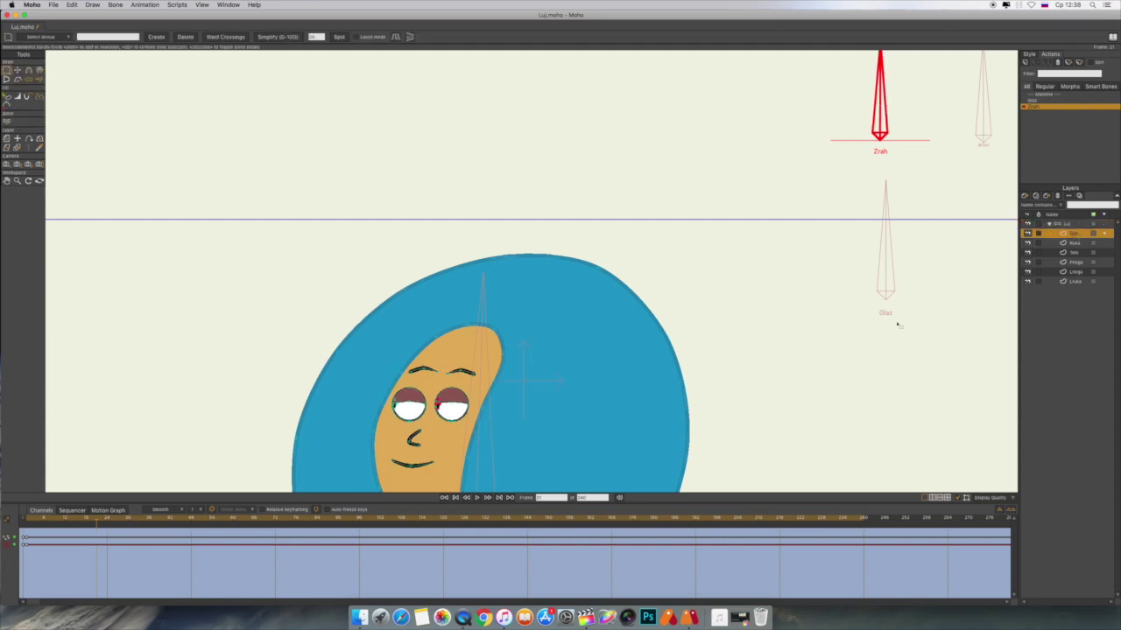
pyautogui.scroll(5, 896, 325)
pyautogui.moveTo(558, 399); pyautogui.dragTo(913, 2)
pyautogui.moveTo(685, 327); pyautogui.dragTo(758, 159)
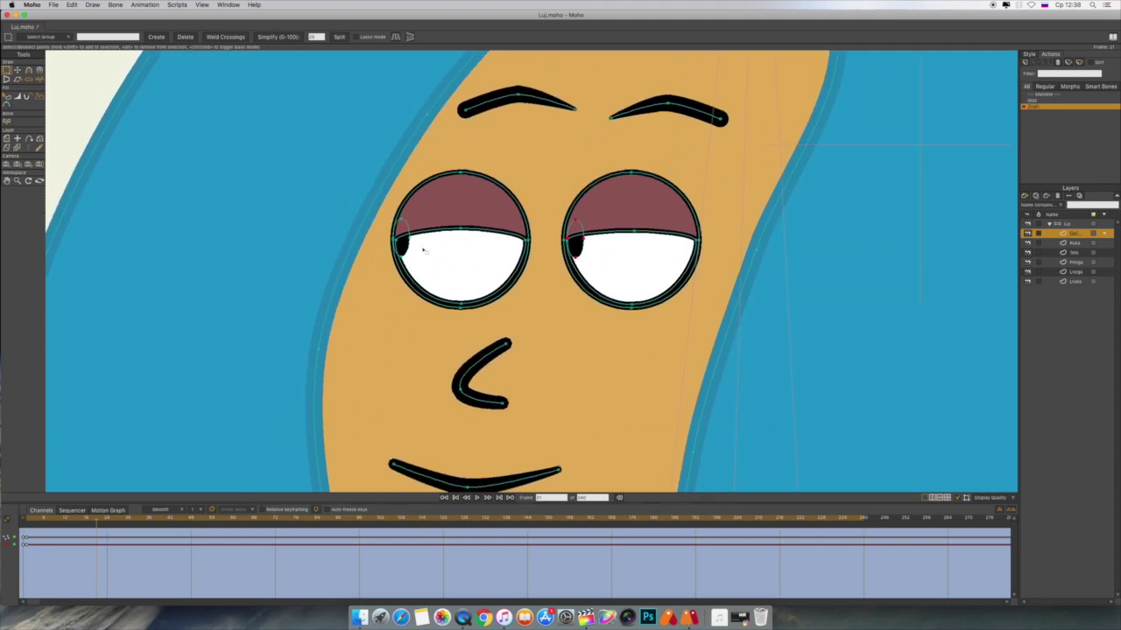
pyautogui.press('t')
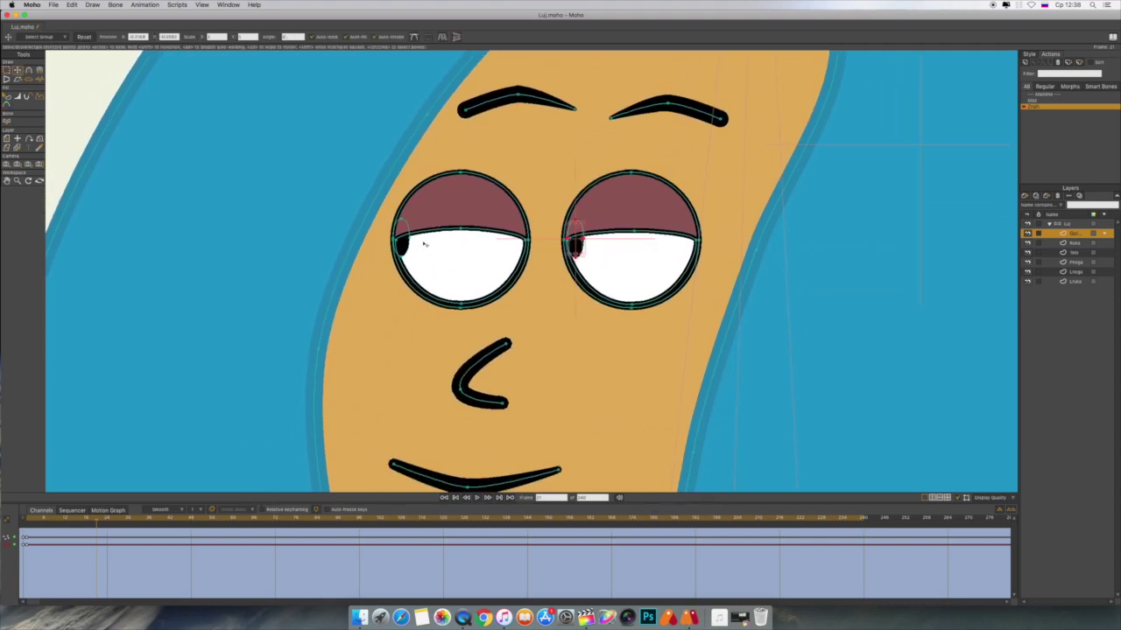
pyautogui.keyDown('shift'); pyautogui.click(409, 249); pyautogui.keyUp('shift')
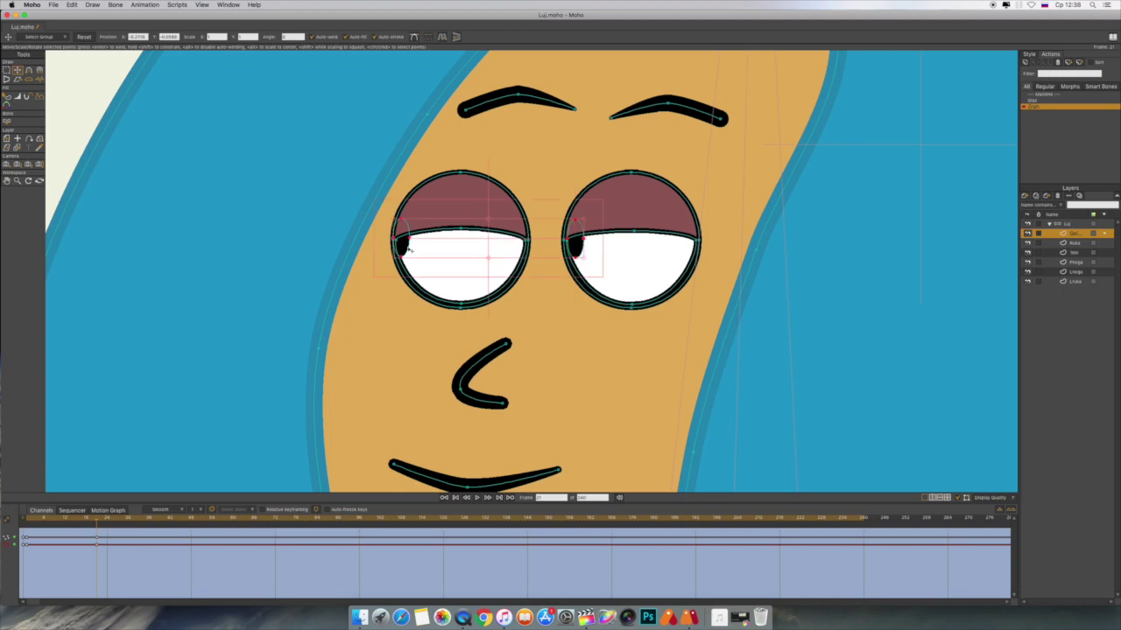
pyautogui.moveTo(489, 247); pyautogui.dragTo(539, 245)
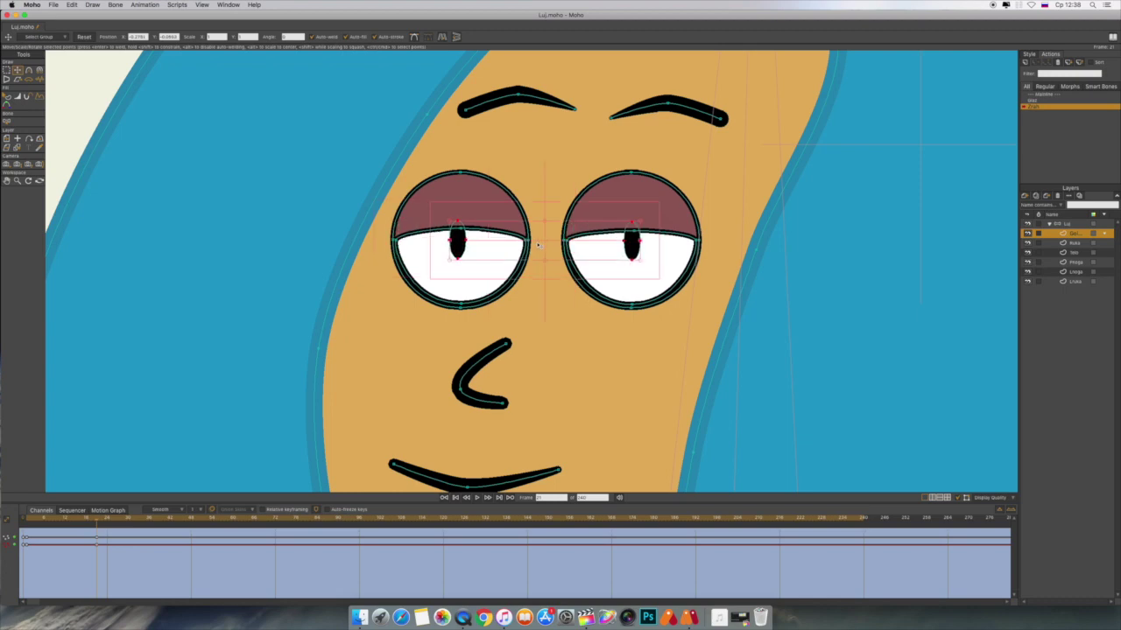
# - Rotate the Zrah bone to its rightmost horizontal limit at frame 21
pyautogui.scroll(-5, 871, 273)
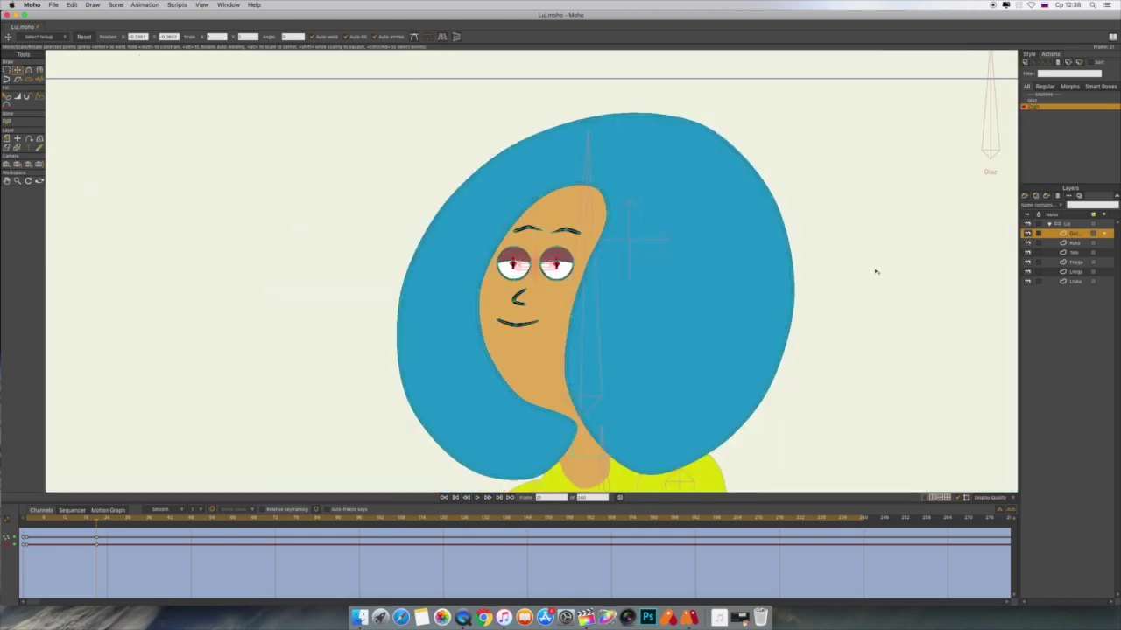
pyautogui.scroll(-3, 874, 272)
pyautogui.scroll(5, 875, 272)
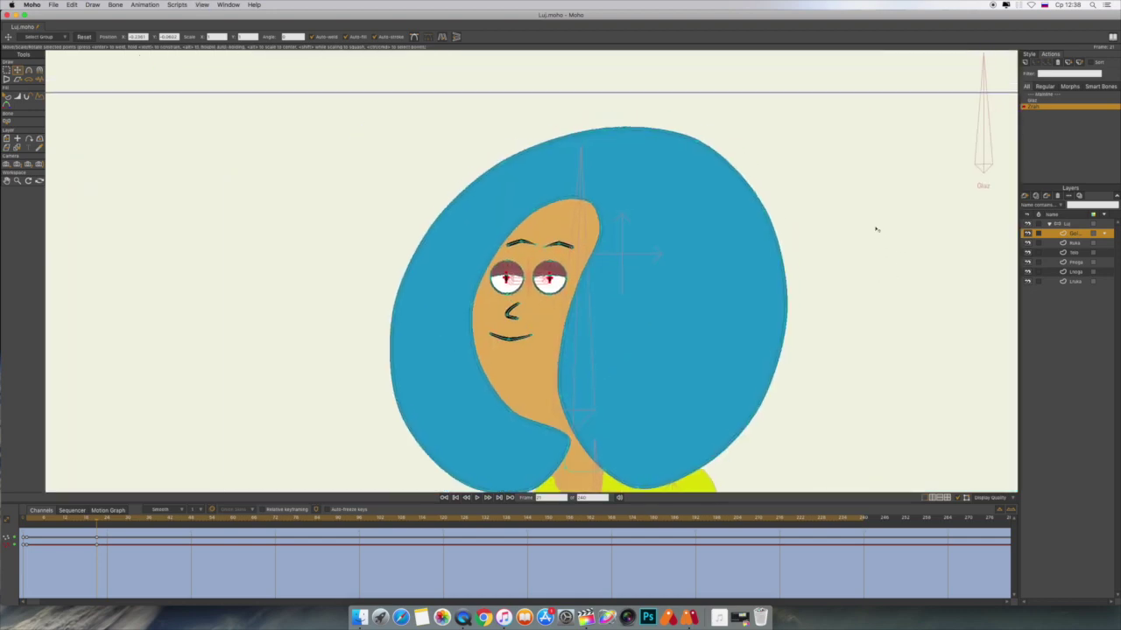
pyautogui.click(1078, 224)
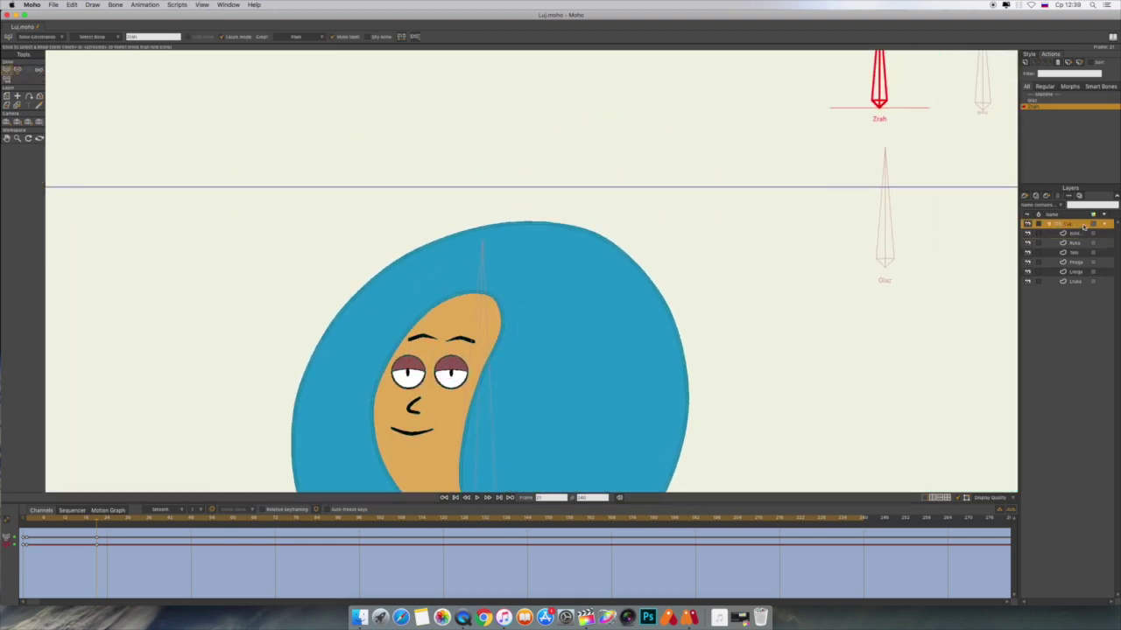
pyautogui.moveTo(884, 88); pyautogui.dragTo(971, 107)
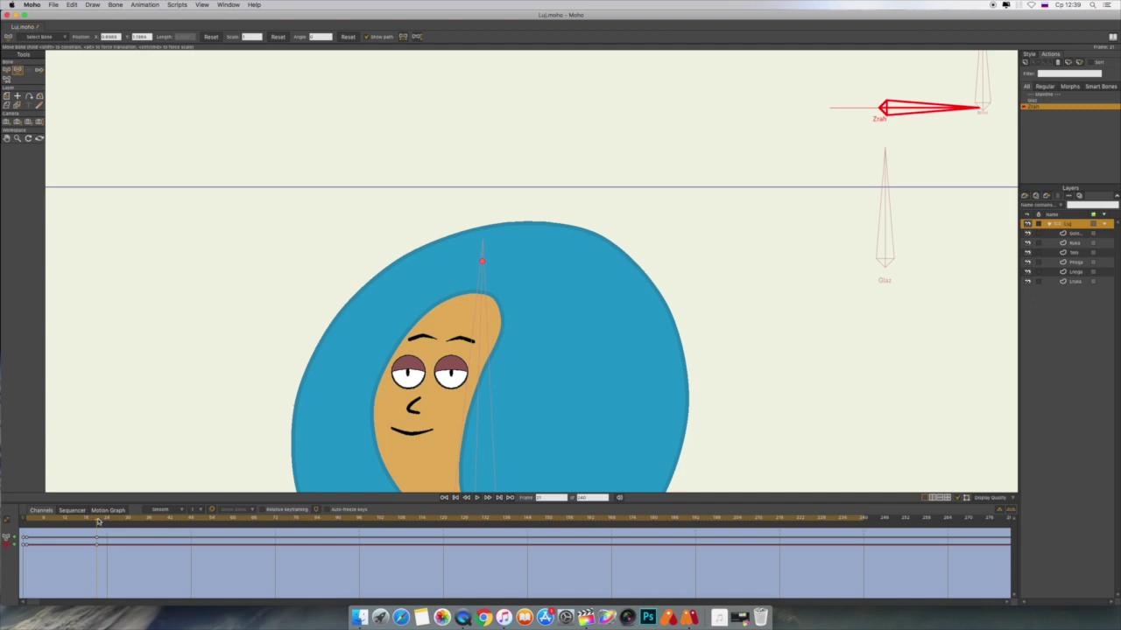
# - Move both pupils on the head layer to the right edges of the eyes at frame 40
pyautogui.moveTo(97, 523); pyautogui.dragTo(163, 522)
pyautogui.click(1084, 235)
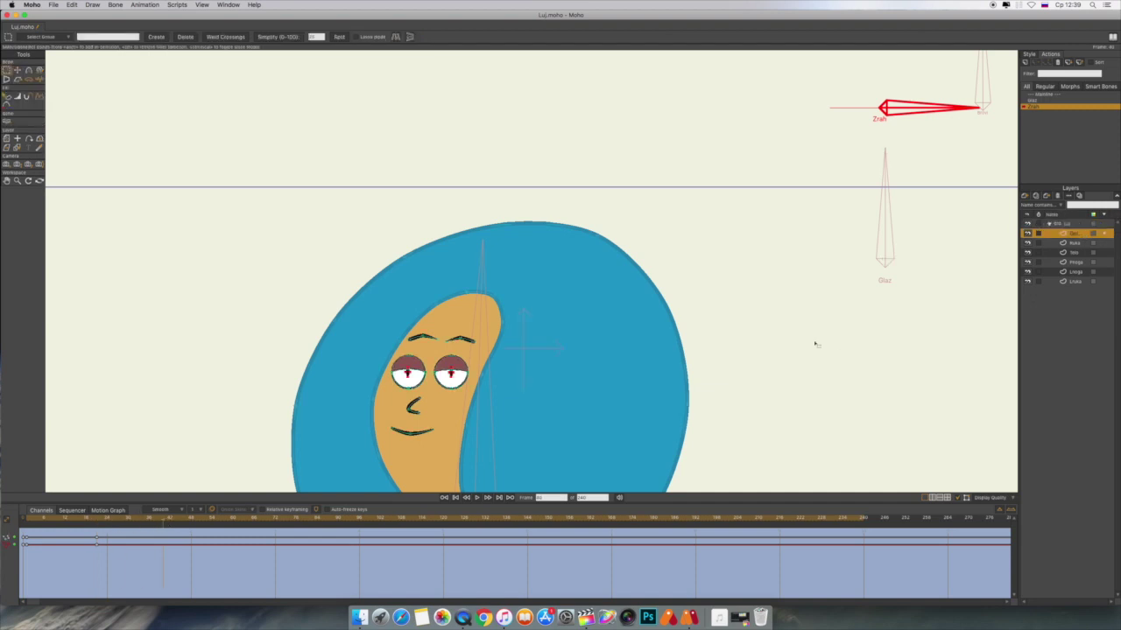
pyautogui.scroll(7, 815, 344)
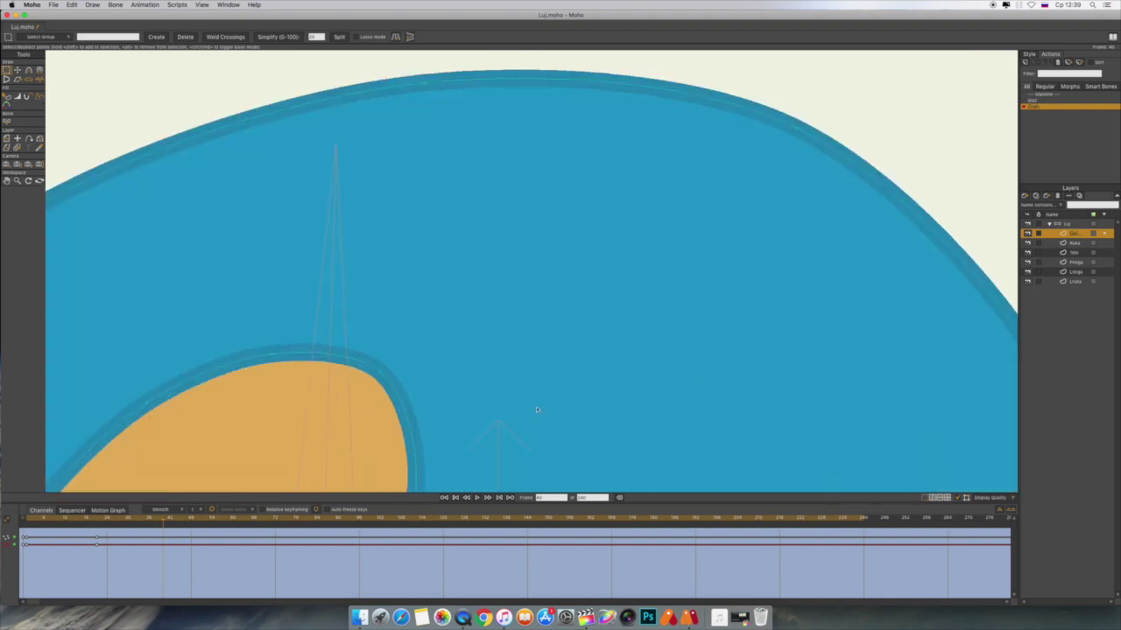
pyautogui.moveTo(536, 410); pyautogui.dragTo(760, 158)
pyautogui.moveTo(617, 396); pyautogui.dragTo(720, 245)
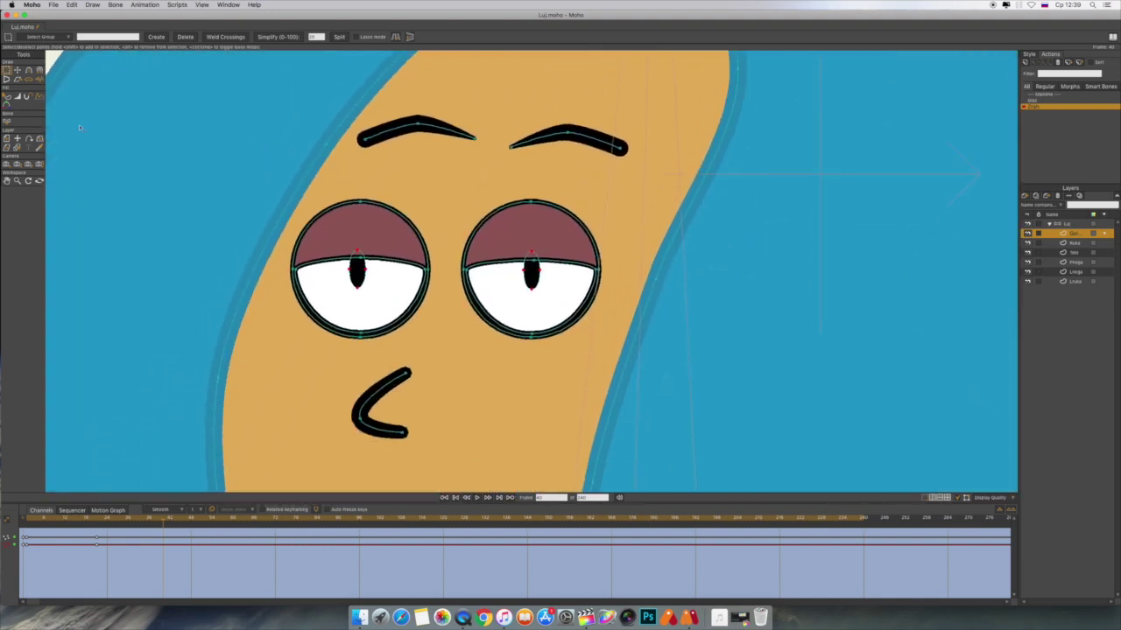
pyautogui.click(18, 70)
pyautogui.moveTo(444, 273); pyautogui.dragTo(503, 276)
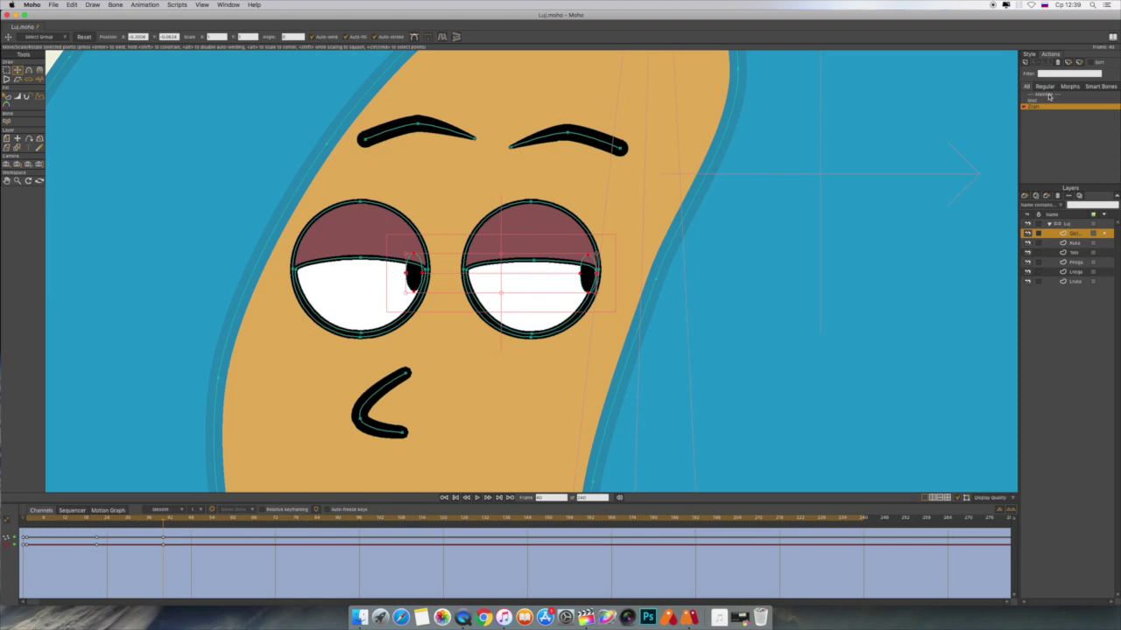
# - Return to the Mainline and test the pupil movement by swinging the Zrah bone with Manipulate Bones
pyautogui.doubleClick(1048, 95)
pyautogui.scroll(-6, 900, 192)
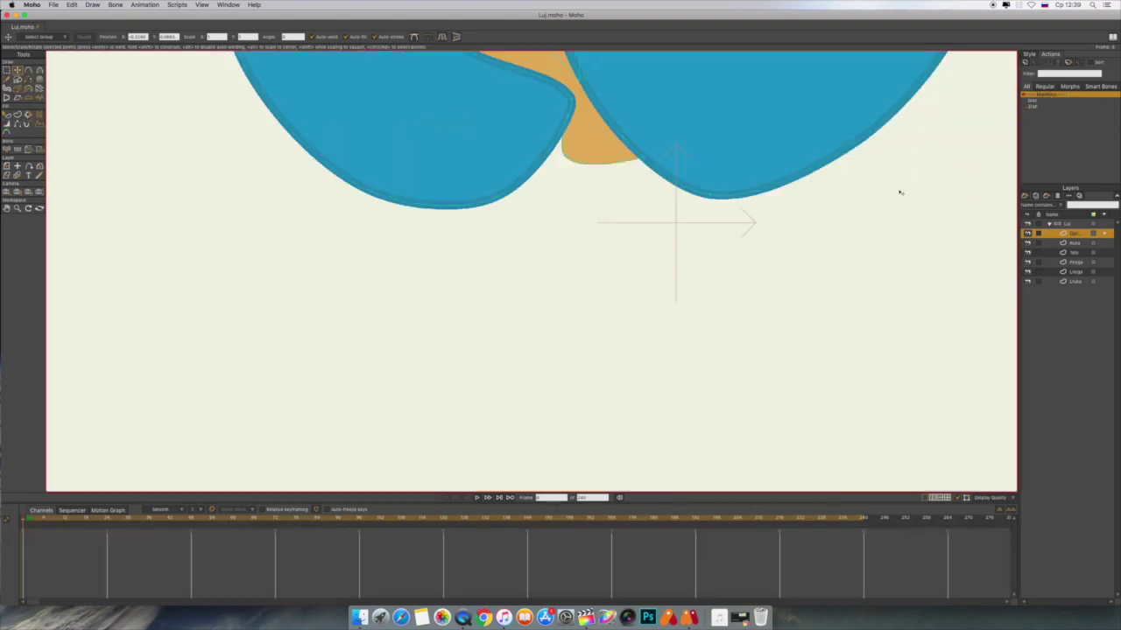
pyautogui.moveTo(913, 167); pyautogui.dragTo(873, 283)
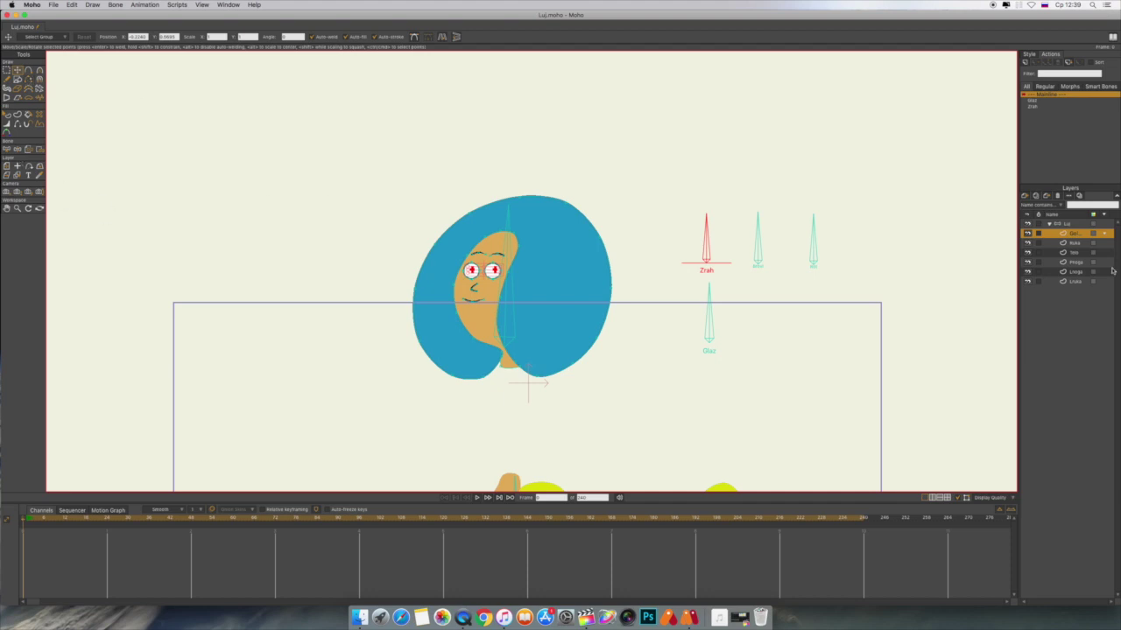
pyautogui.click(1080, 225)
pyautogui.click(38, 71)
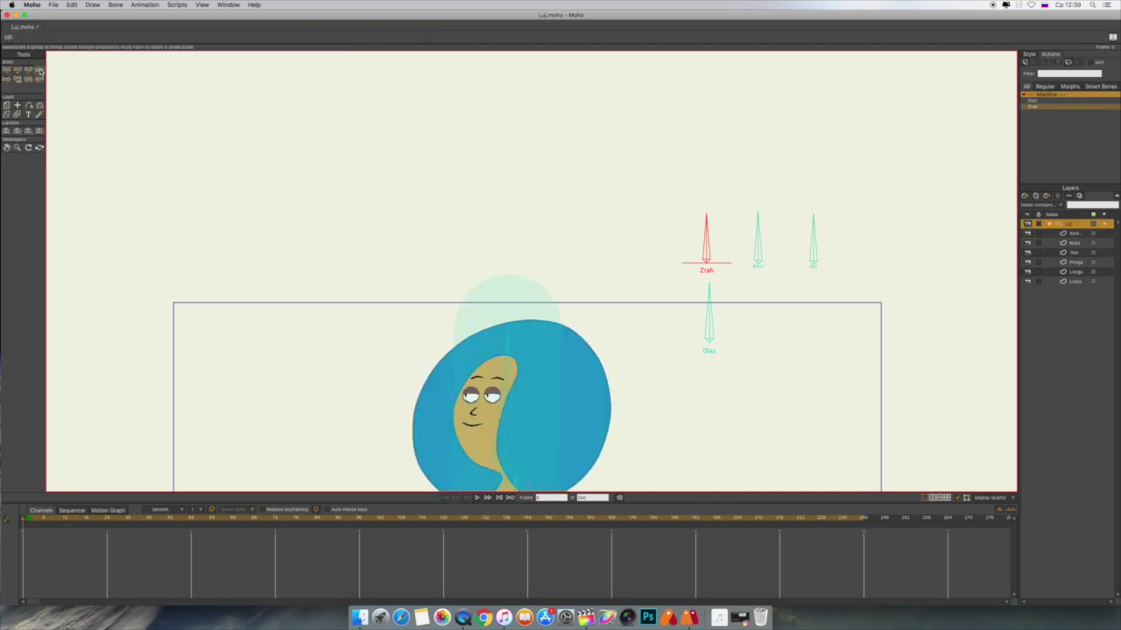
pyautogui.scroll(-3, 648, 291)
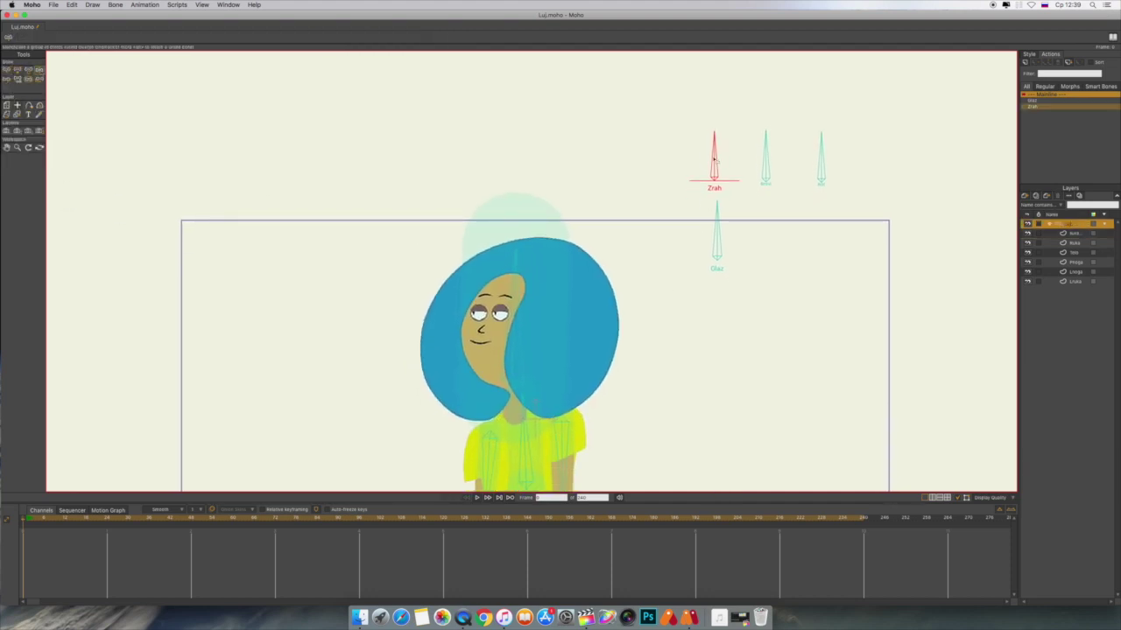
pyautogui.moveTo(713, 157); pyautogui.dragTo(698, 180)
# - Reopen the Zrah action and rotate the Zrah bone back to upright at frame 21
pyautogui.click(1054, 106)
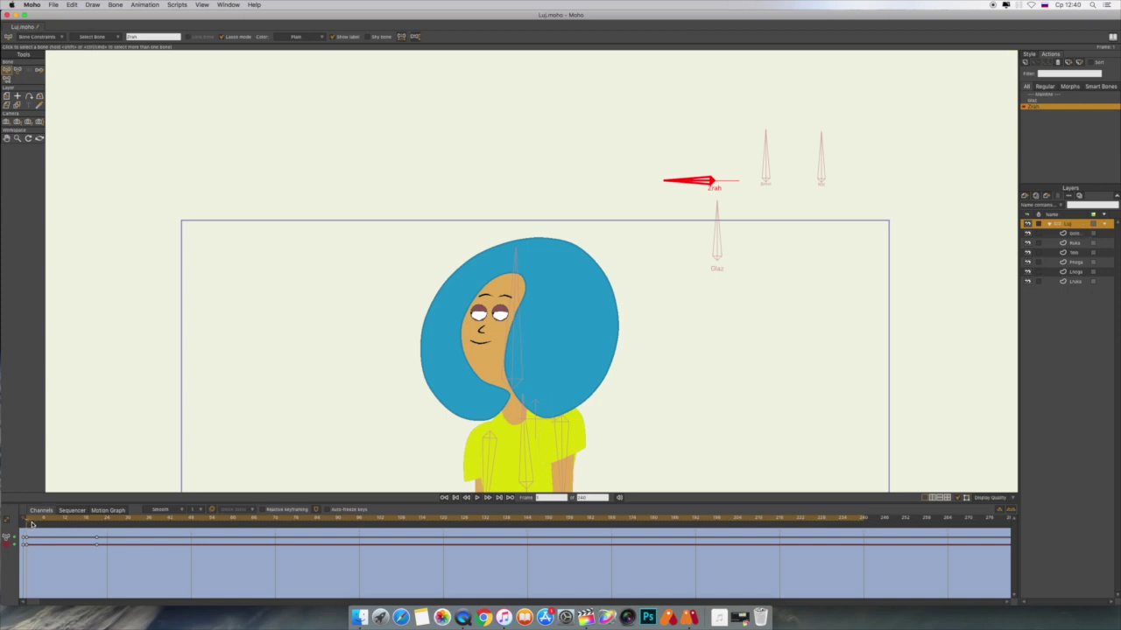
pyautogui.moveTo(31, 524); pyautogui.dragTo(98, 527)
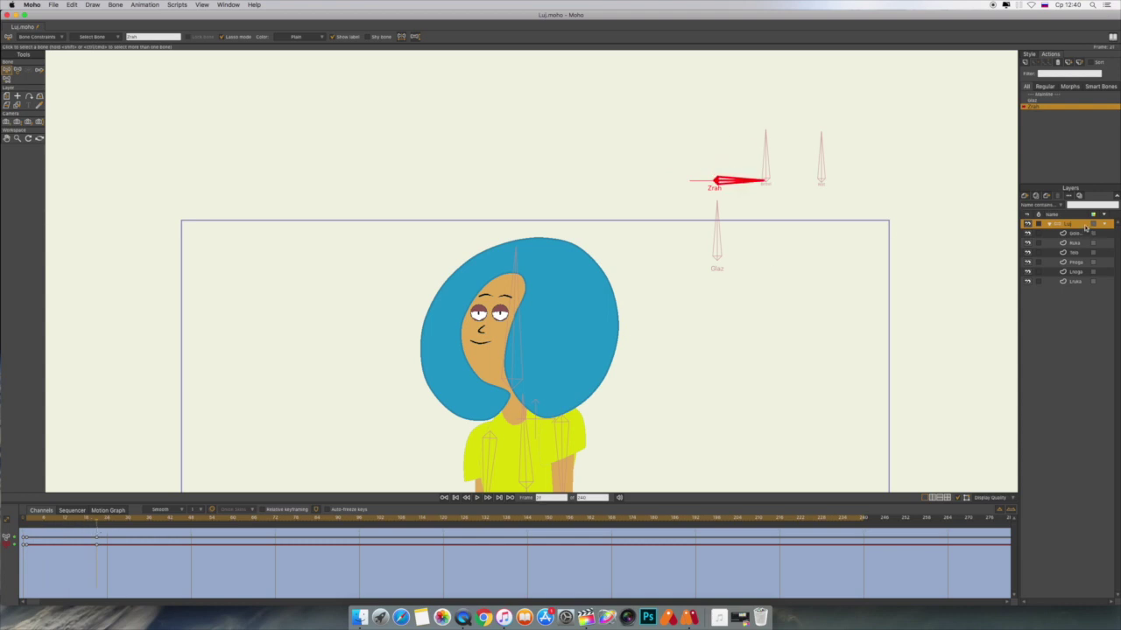
pyautogui.press('t')
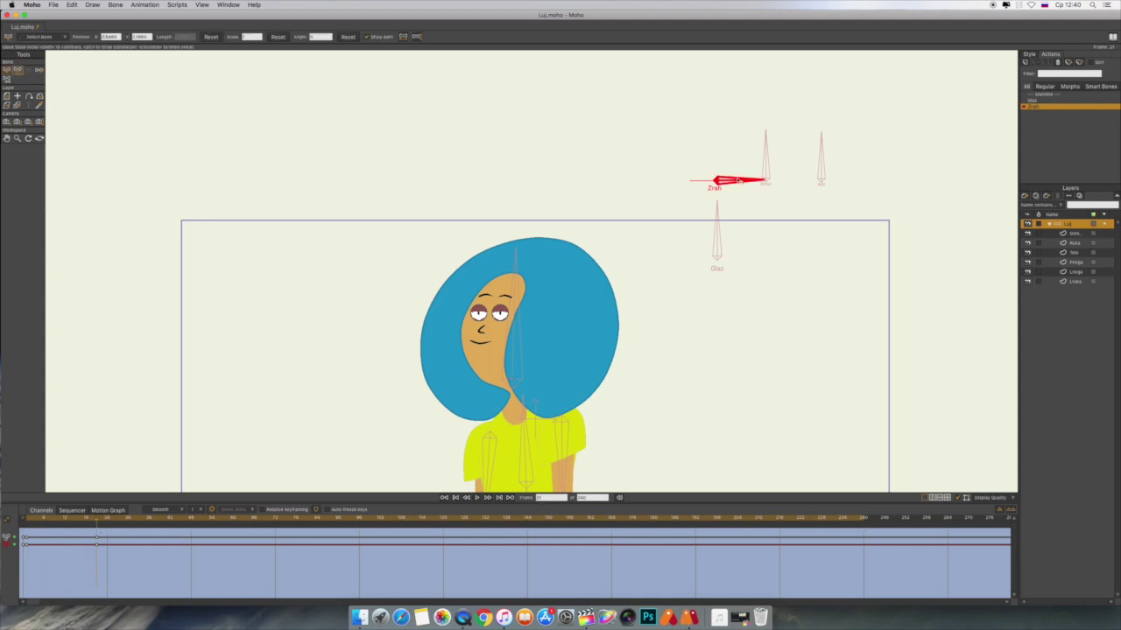
pyautogui.moveTo(738, 180); pyautogui.dragTo(715, 154)
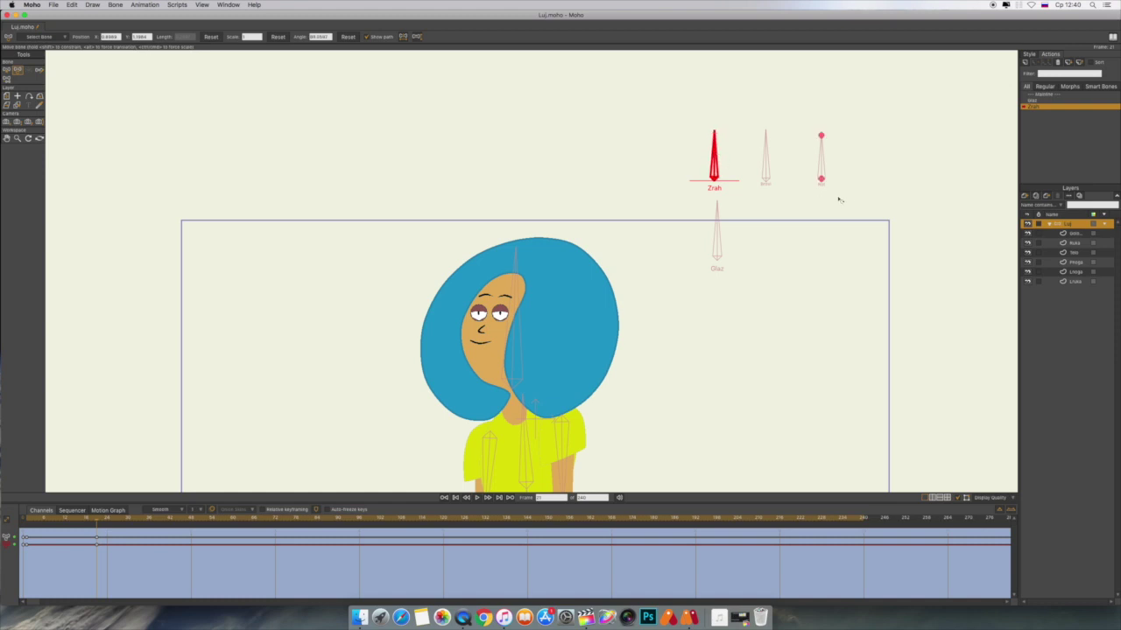
# - Select both pupils on the head layer and check their placement in the eyes at frame 21
pyautogui.click(1077, 234)
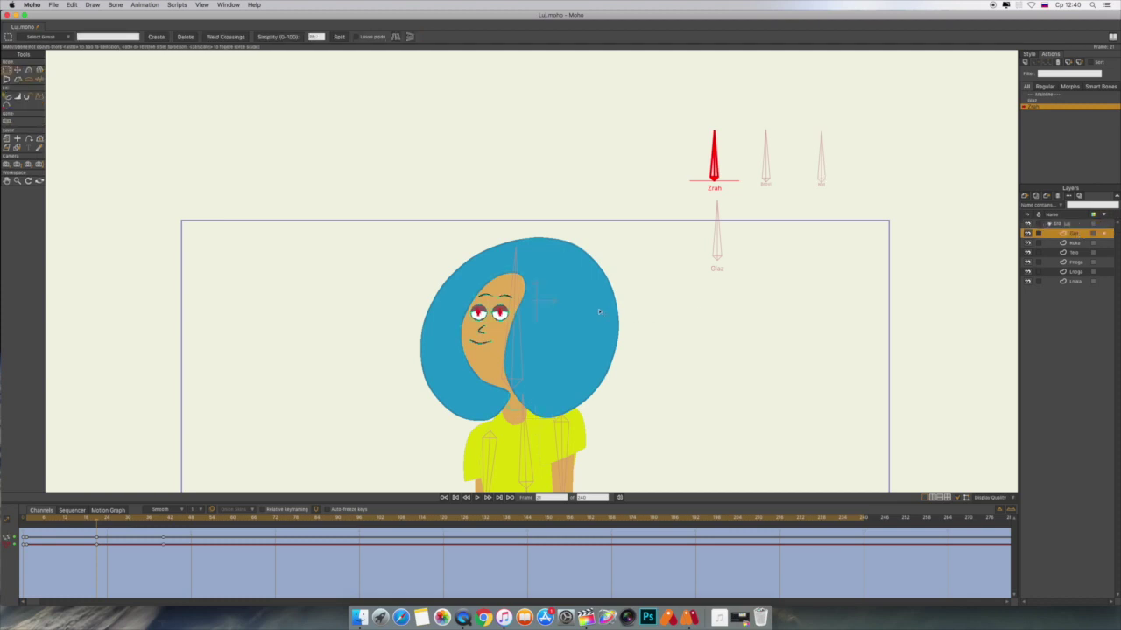
pyautogui.click(18, 70)
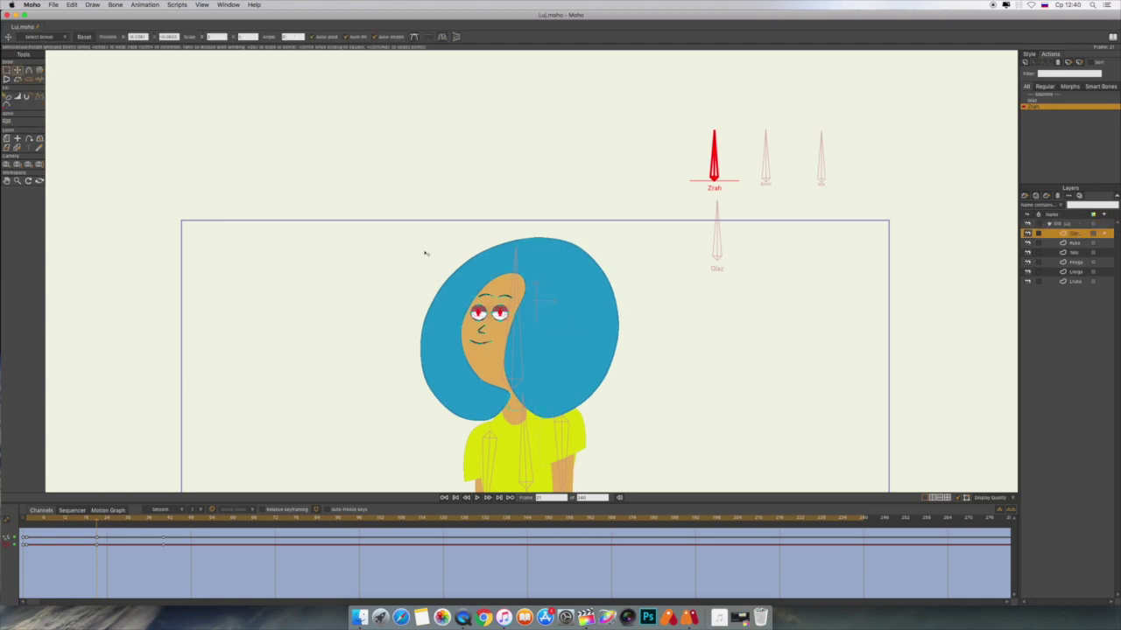
pyautogui.scroll(5, 464, 275)
pyautogui.scroll(3, 464, 275)
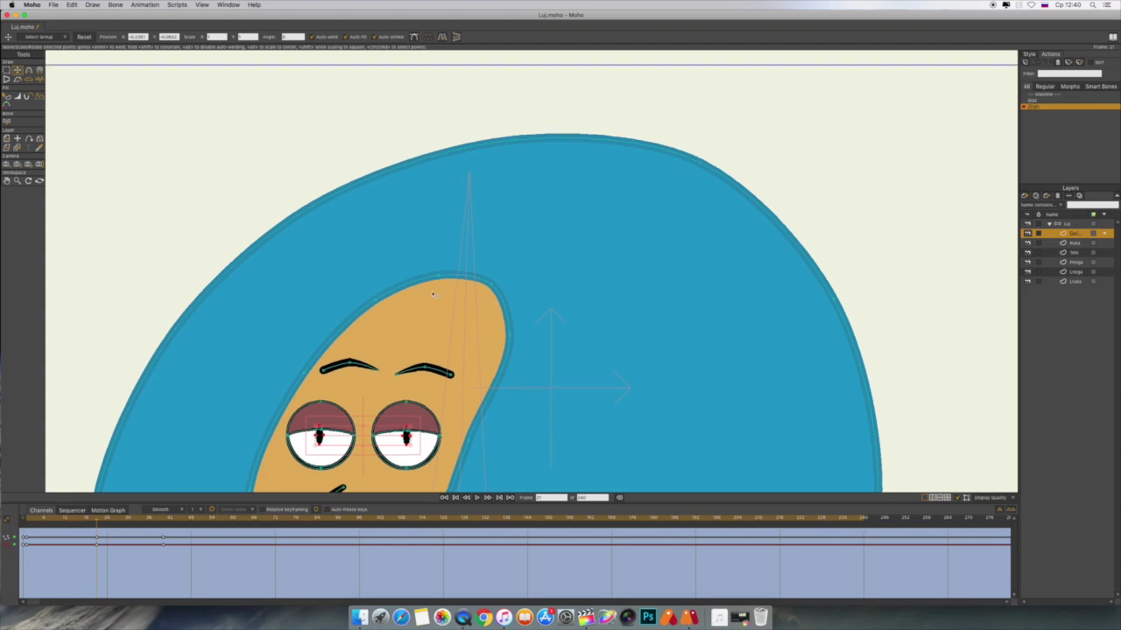
pyautogui.scroll(3, 471, 288)
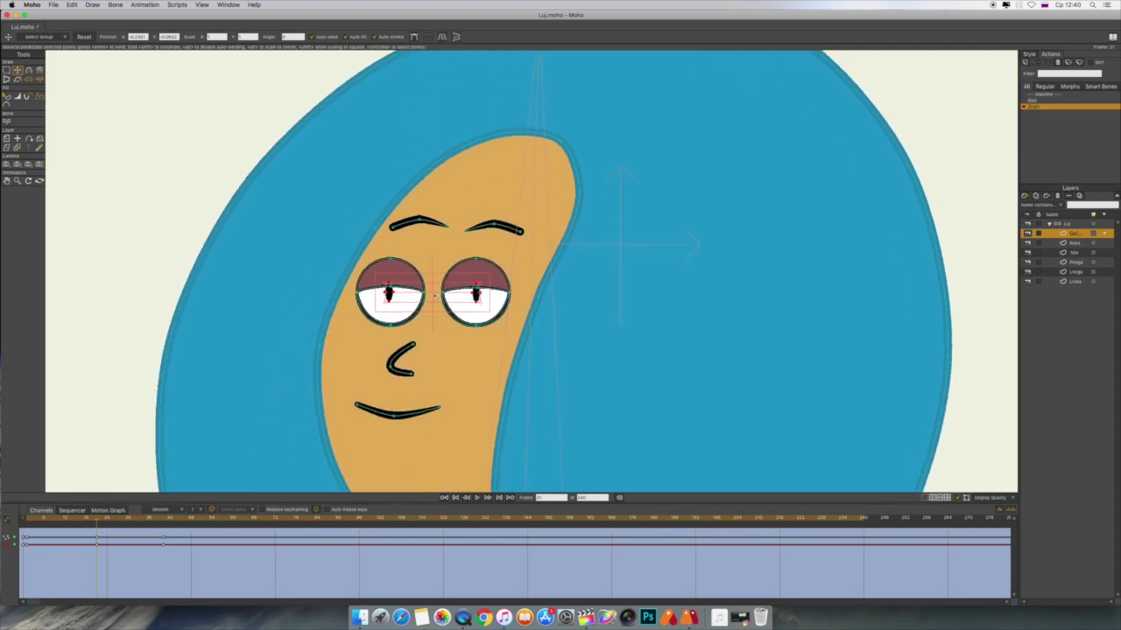
pyautogui.click(432, 295)
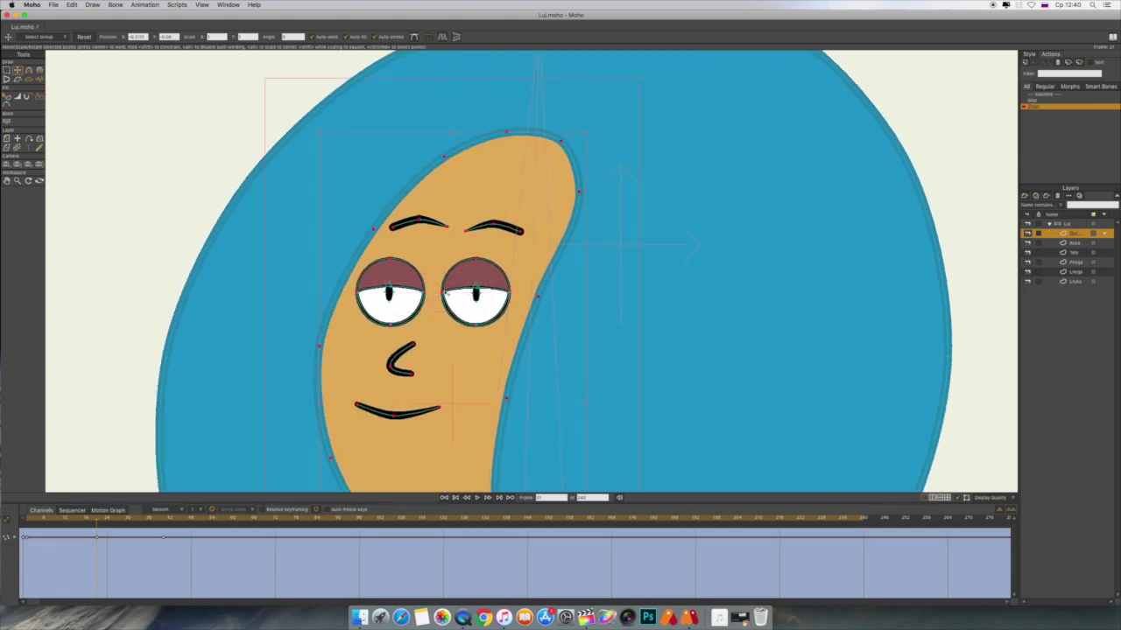
pyautogui.click(478, 295)
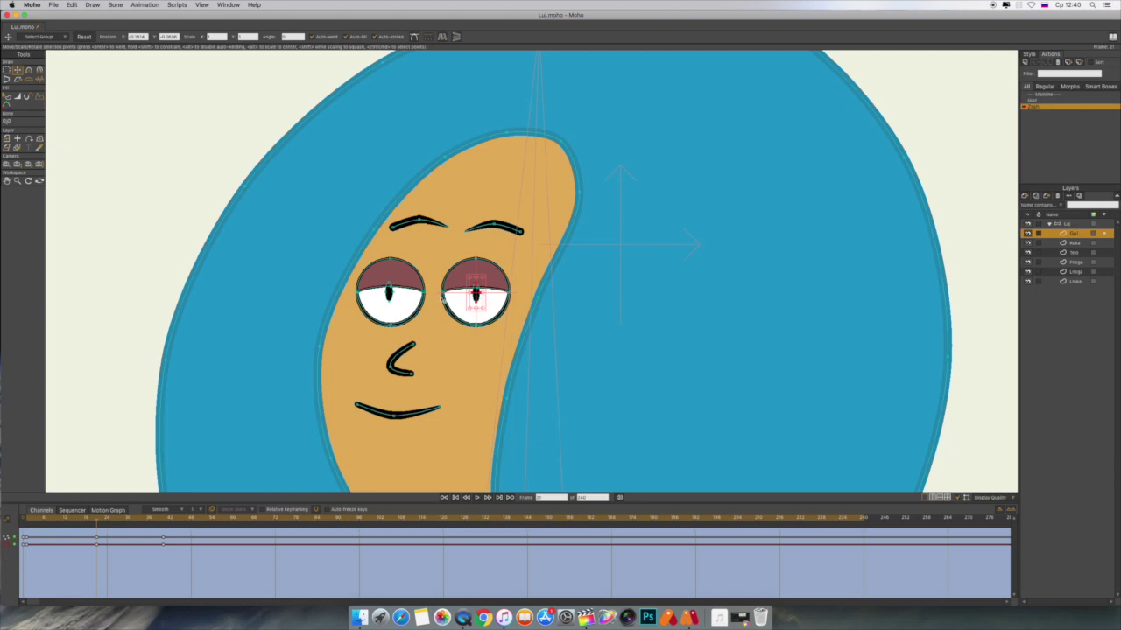
pyautogui.keyDown('shift'); pyautogui.click(389, 298); pyautogui.keyUp('shift')
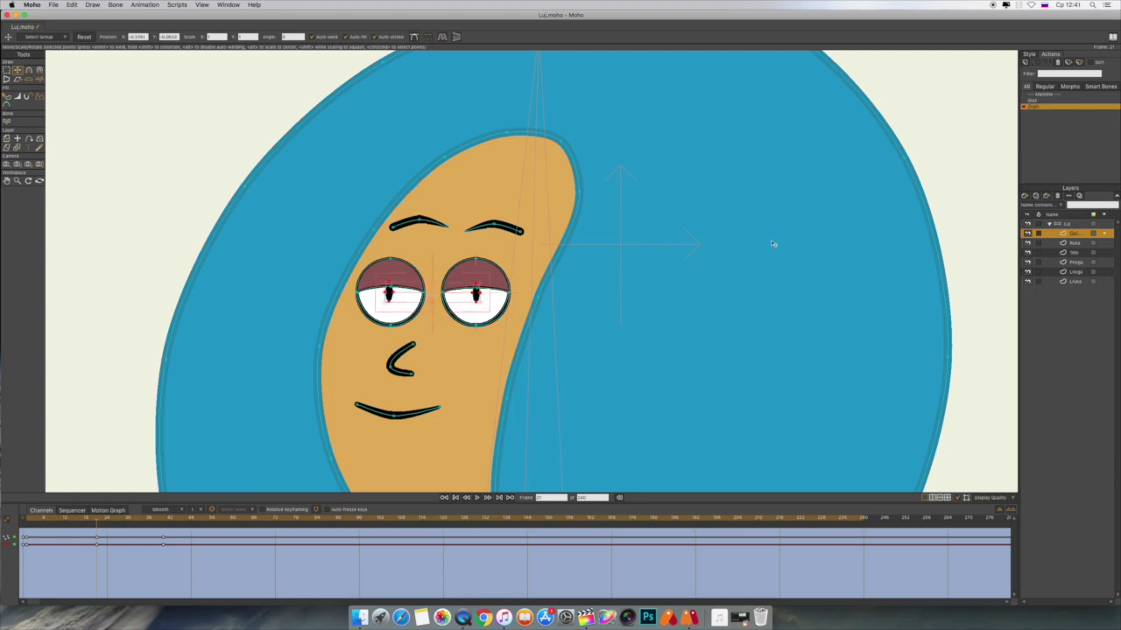
pyautogui.press('super+r')
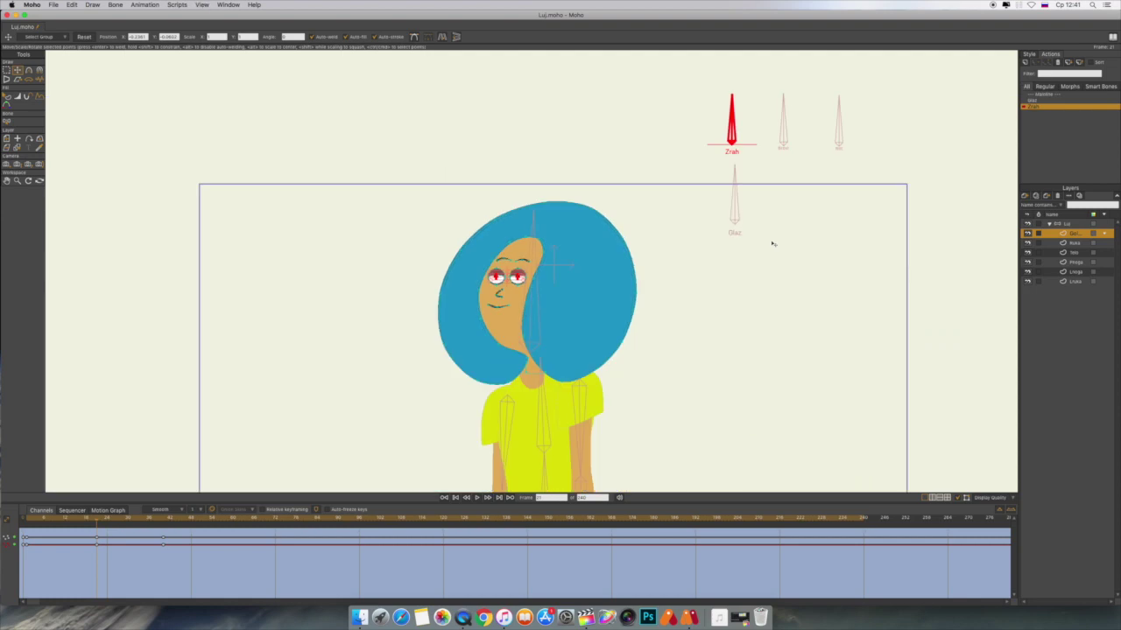
# - Rotate the Zrah bone on the bone layer to its rightmost horizontal limit at frame 38
pyautogui.click(1063, 224)
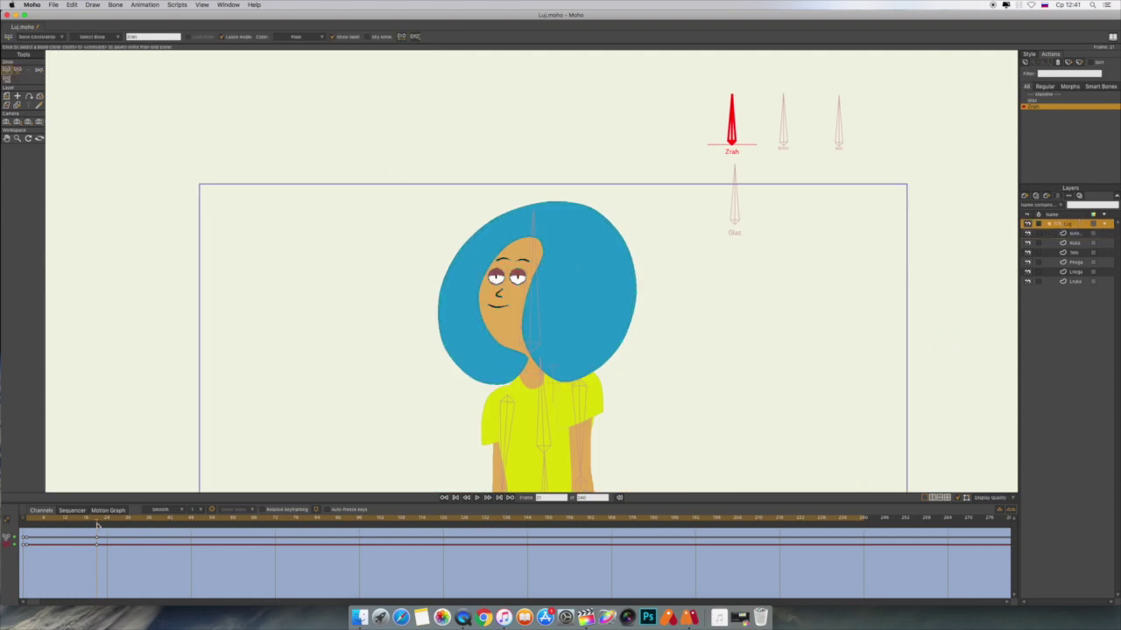
pyautogui.moveTo(98, 522); pyautogui.dragTo(156, 522)
pyautogui.click(18, 69)
pyautogui.moveTo(731, 113); pyautogui.dragTo(749, 151)
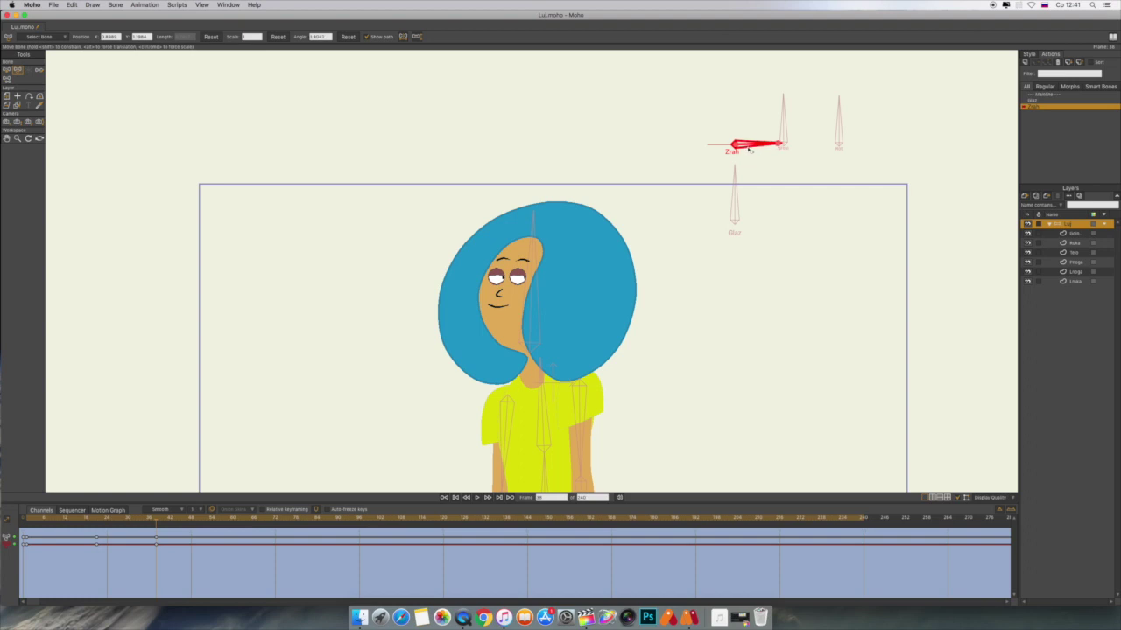
# - Step backward frame by frame to the start of the Zrah action to check the bone's rotation
pyautogui.press('Left')
pyautogui.press('Left')
pyautogui.press('Left')
pyautogui.press('Left')
pyautogui.press('Left')
pyautogui.press('Left')
pyautogui.press('Left')
pyautogui.press('Left')
pyautogui.press('Left')
pyautogui.press('Left')
pyautogui.press('Left')
pyautogui.press('Left')
pyautogui.press('Left')
pyautogui.press('Left')
pyautogui.press('Left')
pyautogui.press('Left')
pyautogui.press('Left')
pyautogui.press('Left')
pyautogui.press('Left')
pyautogui.press('Left')
pyautogui.press('Left')
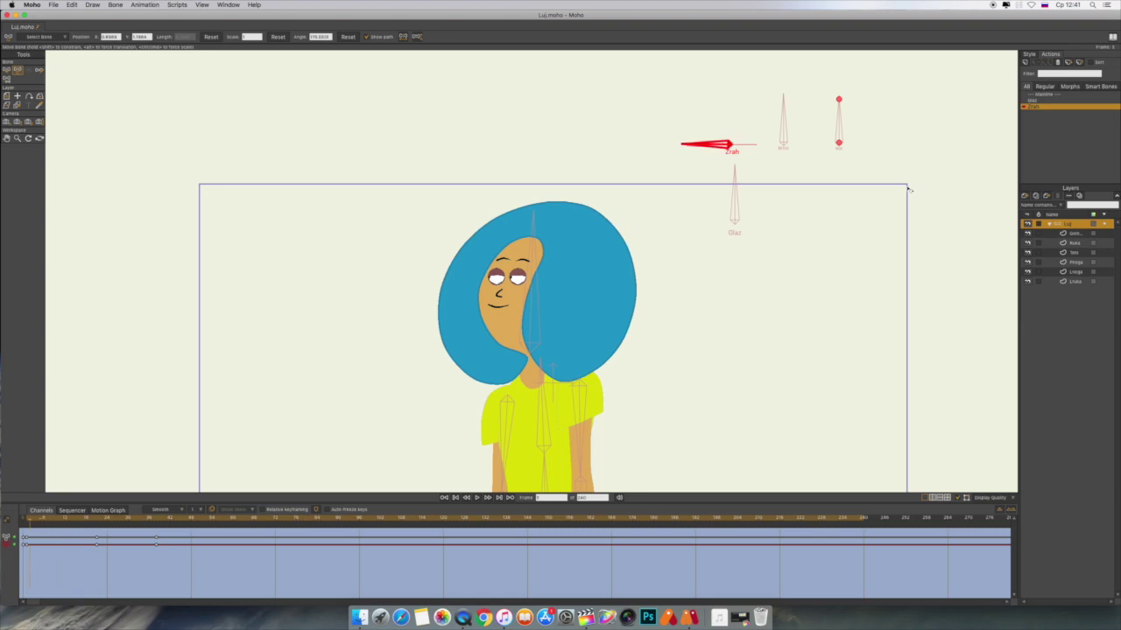
# - Move the middle and last Zrah bone keyframes earlier on the timeline to shorten the action
pyautogui.click(94, 540)
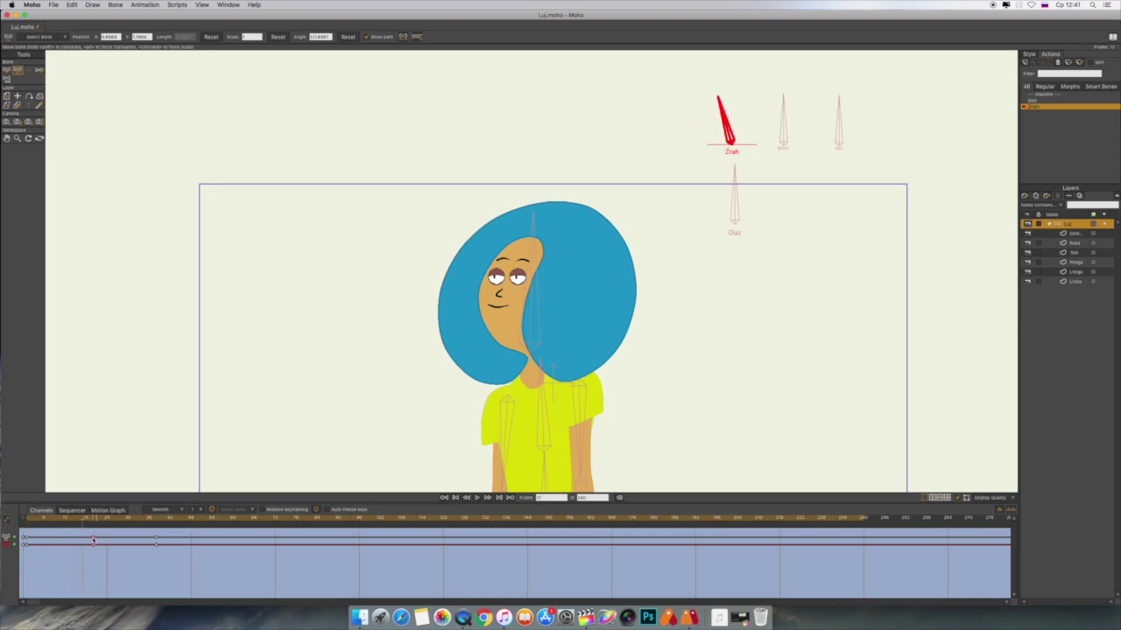
pyautogui.moveTo(94, 540); pyautogui.dragTo(80, 540)
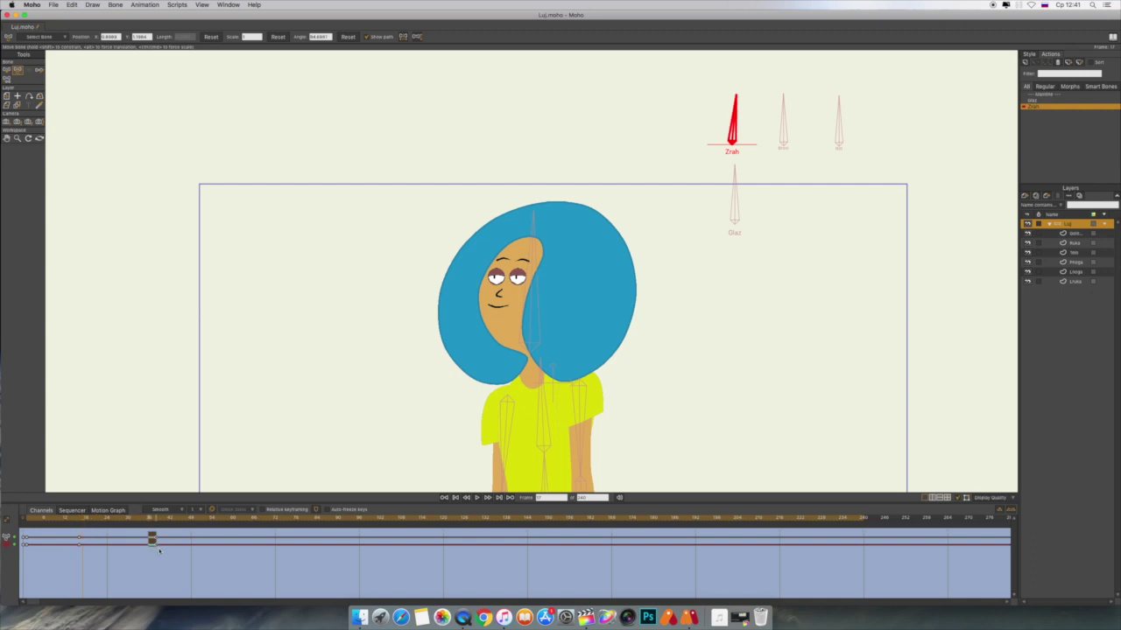
pyautogui.click(156, 540)
pyautogui.moveTo(156, 541); pyautogui.dragTo(86, 540)
# - Move the pupil keyframes on the head layer earlier, to about frames 18 and 30
pyautogui.click(1073, 234)
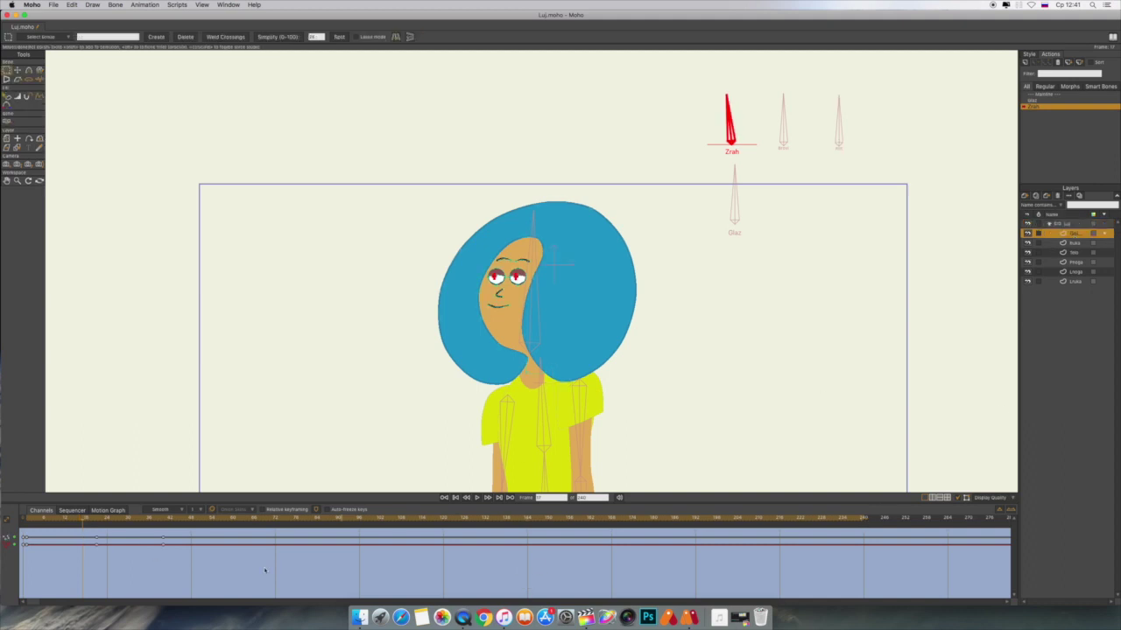
pyautogui.moveTo(85, 522)
pyautogui.mouseDown()
pyautogui.moveTo(104, 554)
pyautogui.moveTo(86, 540)
pyautogui.moveTo(129, 539)
pyautogui.mouseUp()
pyautogui.click(161, 542)
# - Return to the Mainline and test the Zrah bone on the bone layer with Manipulate Bones
pyautogui.doubleClick(1049, 95)
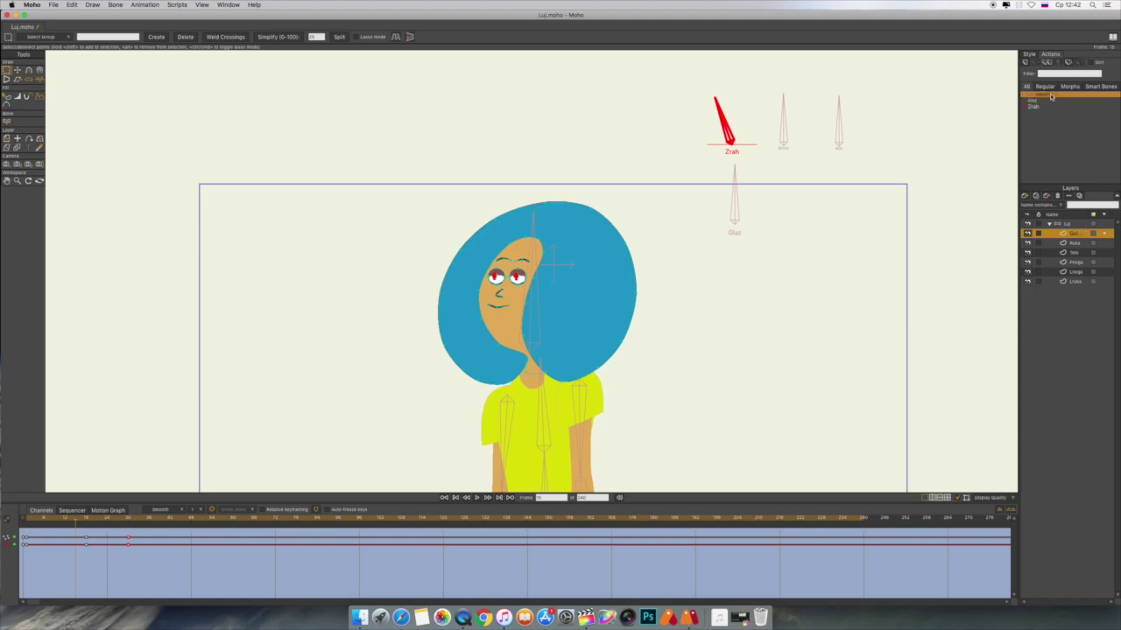
pyautogui.click(1076, 223)
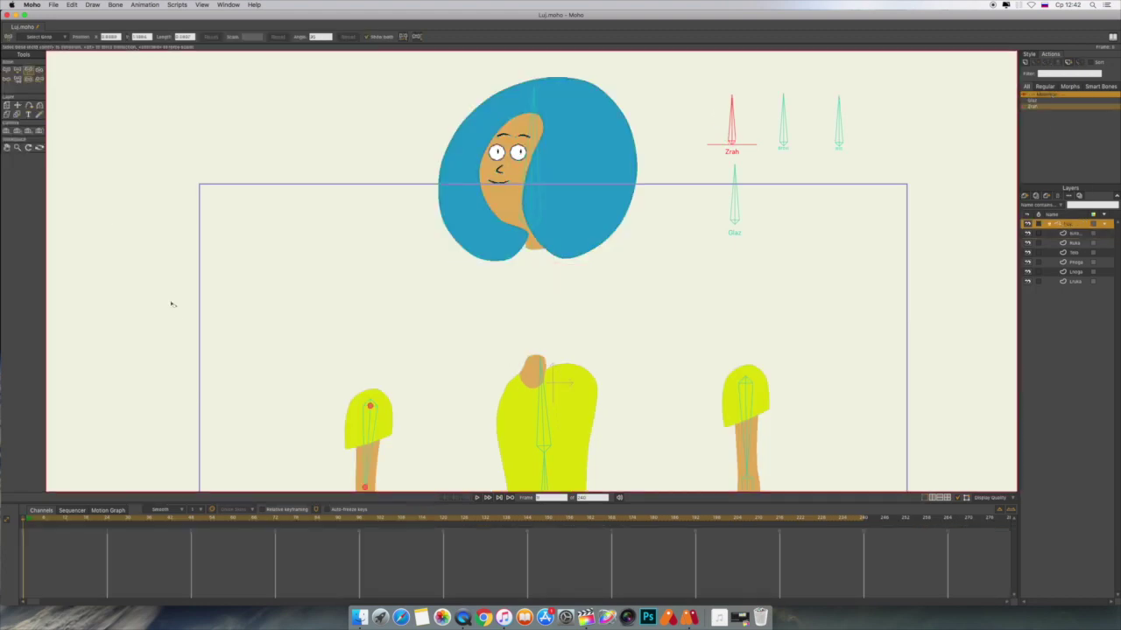
pyautogui.click(39, 70)
pyautogui.moveTo(731, 128)
pyautogui.mouseDown()
pyautogui.moveTo(701, 142)
pyautogui.moveTo(731, 110)
pyautogui.moveTo(766, 155)
pyautogui.moveTo(727, 128)
pyautogui.moveTo(701, 145)
pyautogui.moveTo(727, 113)
pyautogui.moveTo(733, 127)
pyautogui.mouseUp()
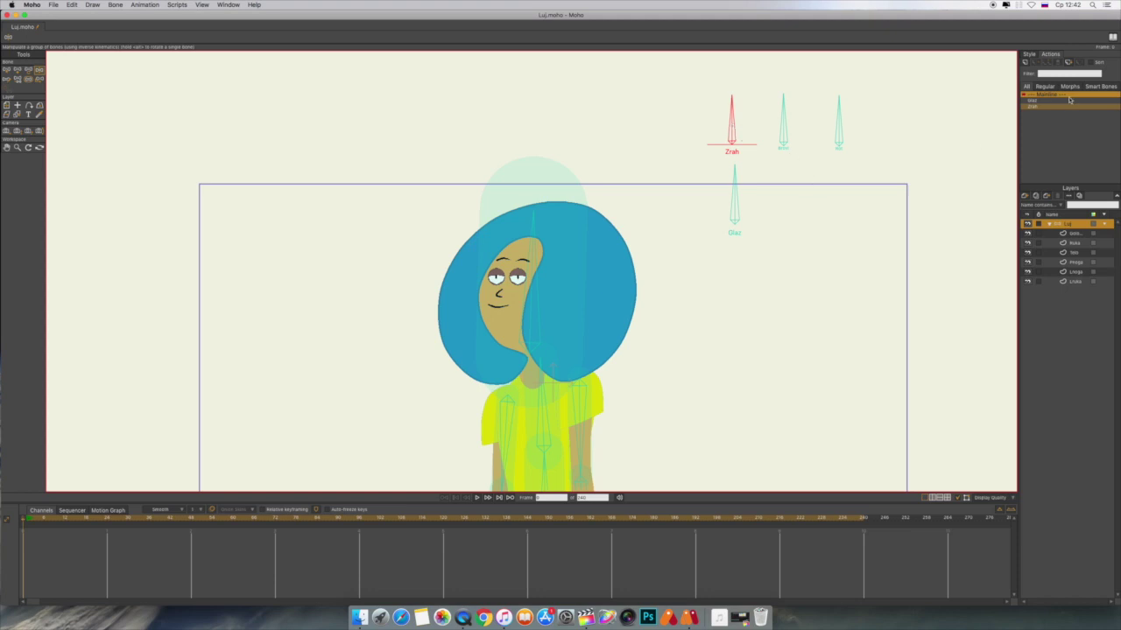
# - Select the Brovi bone beside the Zrah bone on the Mainline
pyautogui.click(6, 71)
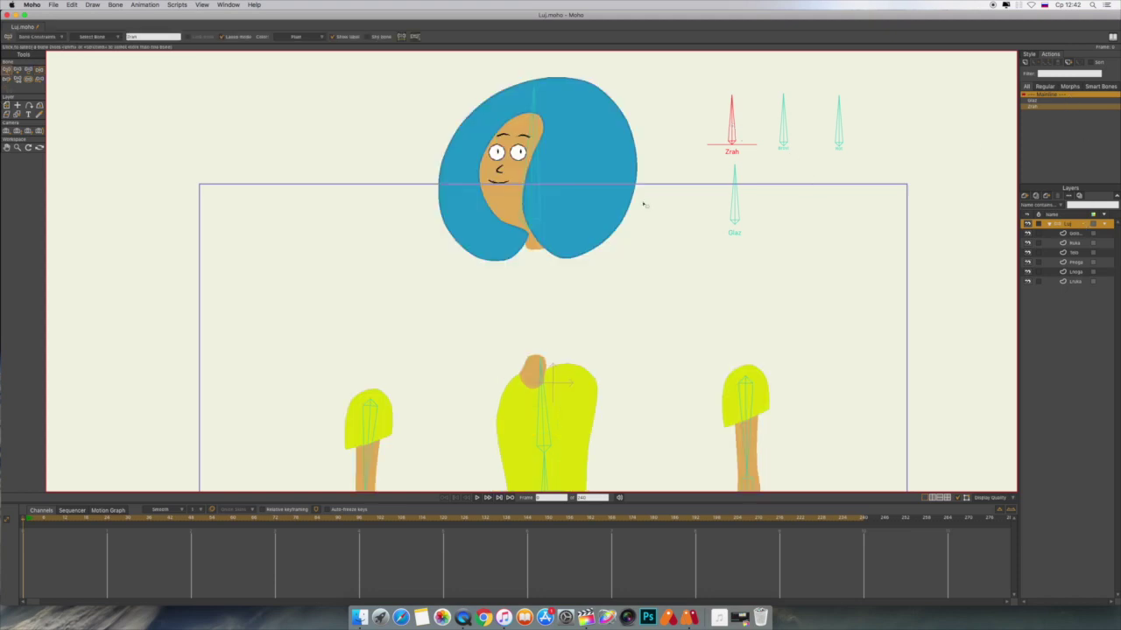
pyautogui.click(785, 140)
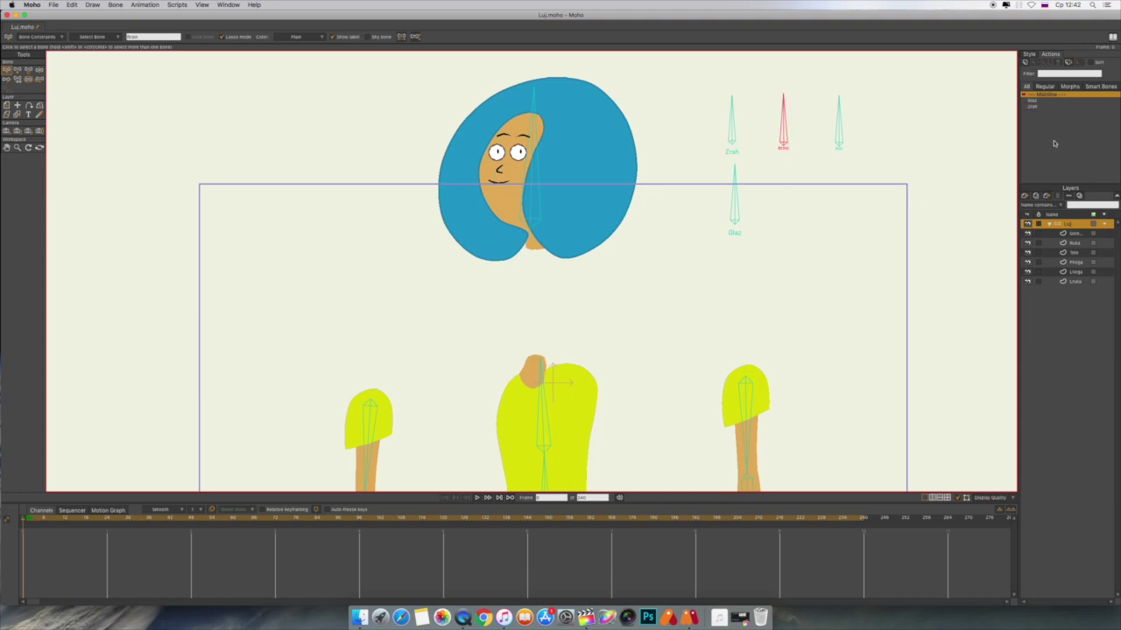
pyautogui.click(1028, 64)
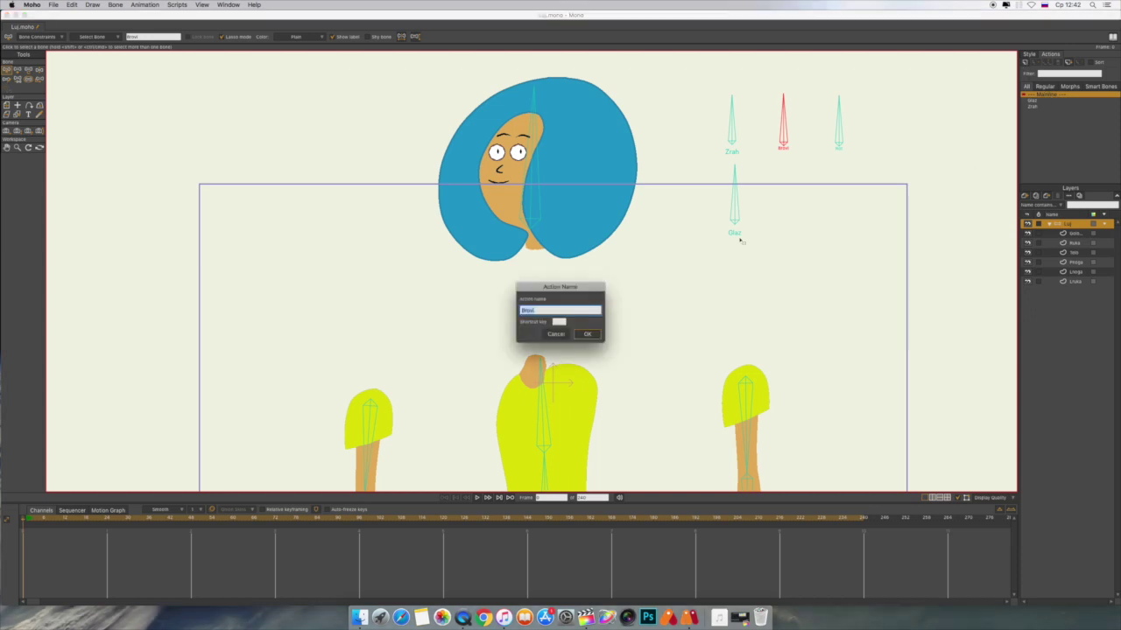
pyautogui.click(588, 335)
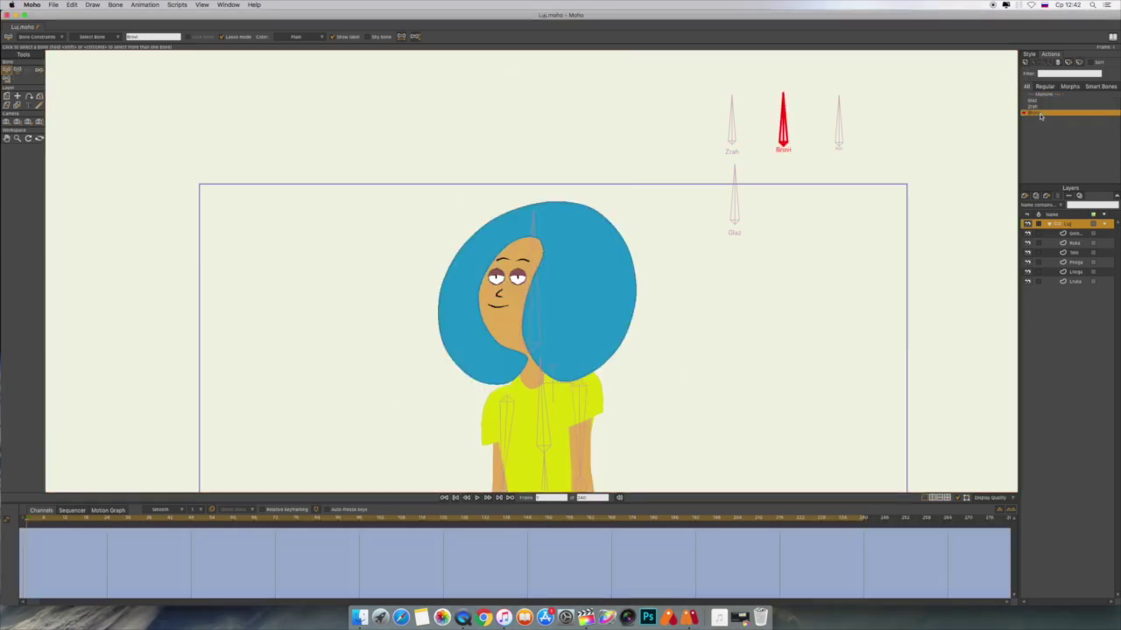
pyautogui.click(1059, 65)
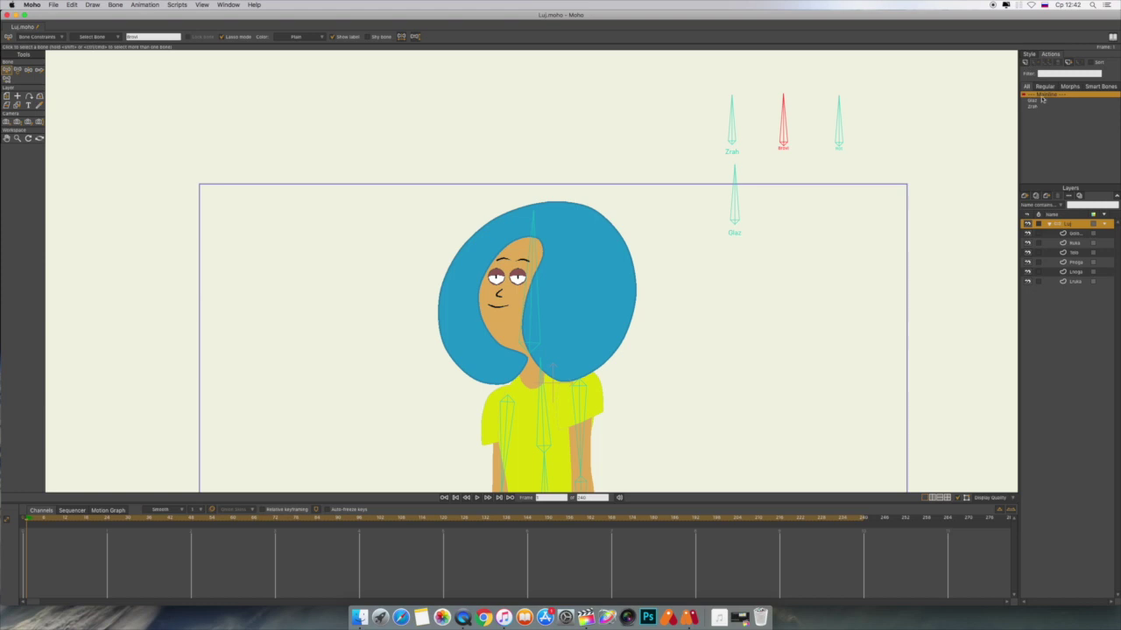
# - Enable angle constraints on the Brovi bone from -90 to 90 degrees, reaching horizontal on both sides
pyautogui.click(39, 37)
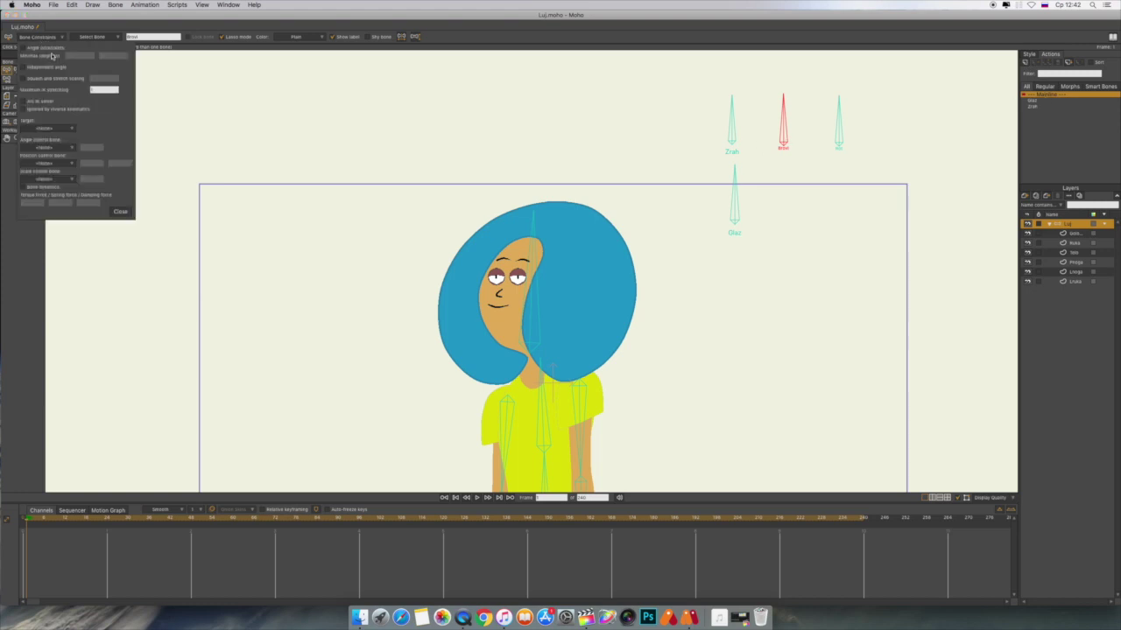
pyautogui.click(24, 49)
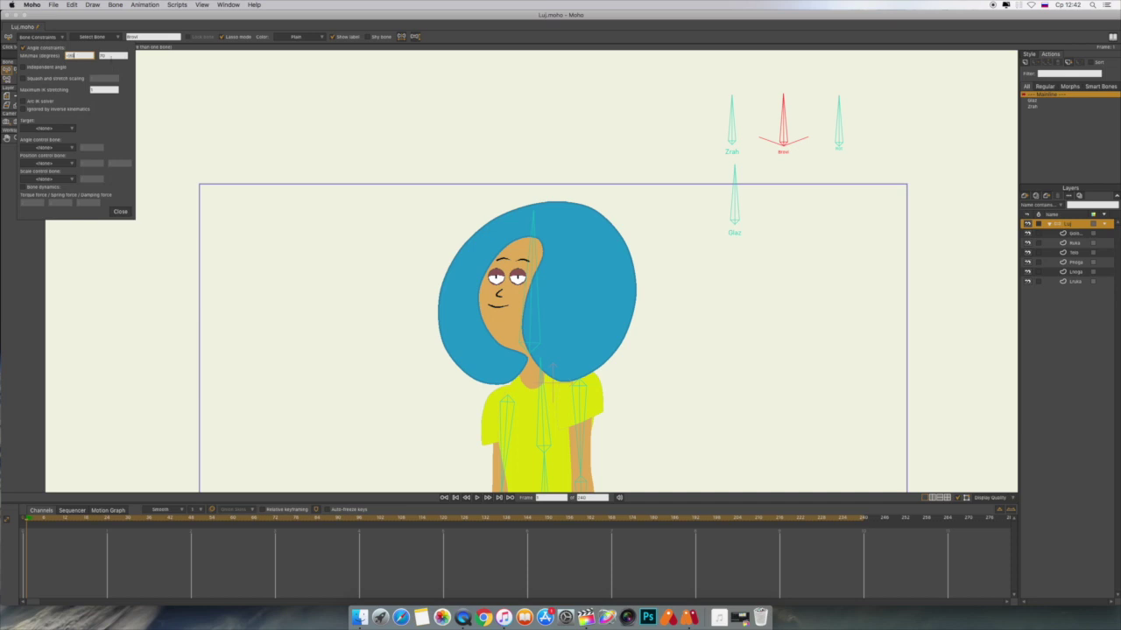
pyautogui.press('Tab')
pyautogui.write('35')
pyautogui.click(122, 211)
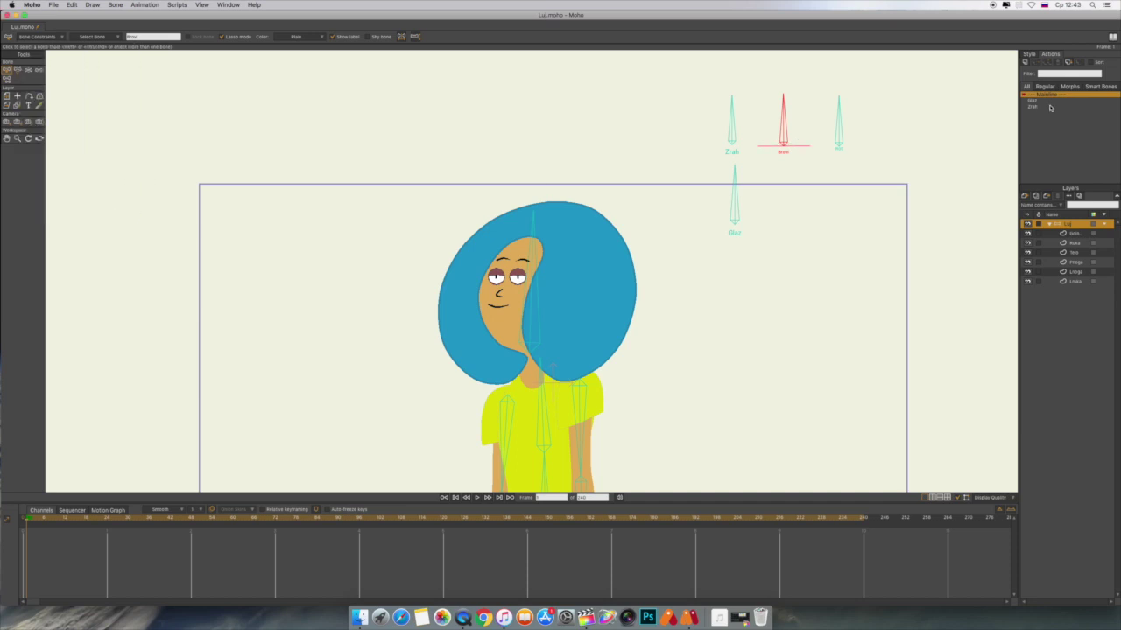
# - Create a smart bone action for the Brovi bone and rotate the bone to its leftmost horizontal limit at frame 1
pyautogui.click(1026, 63)
pyautogui.press('Return')
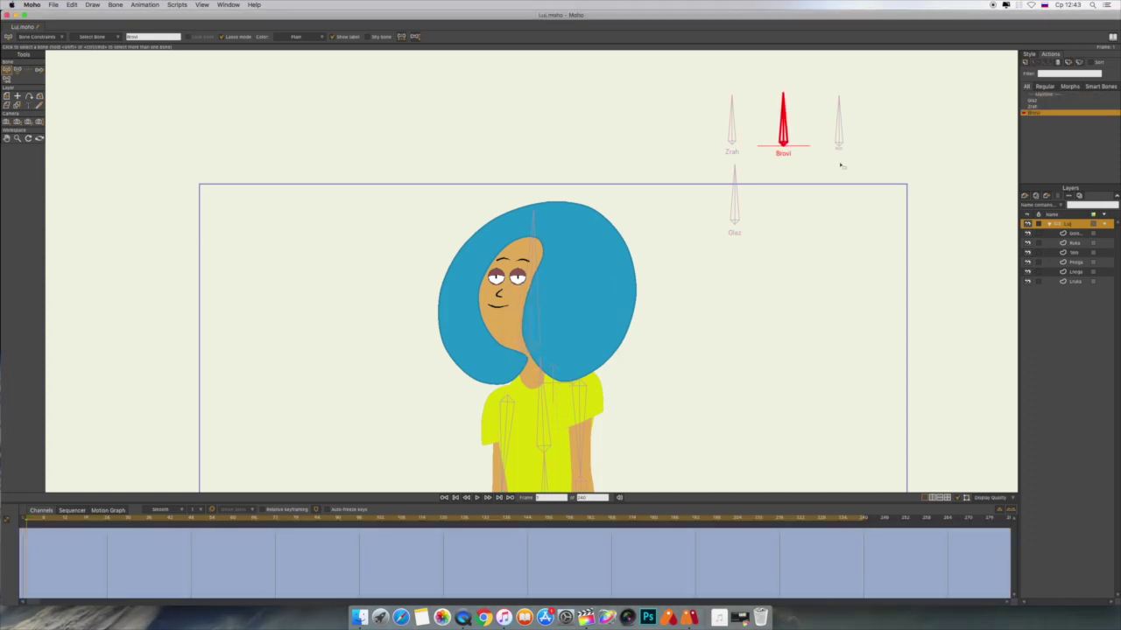
pyautogui.click(17, 69)
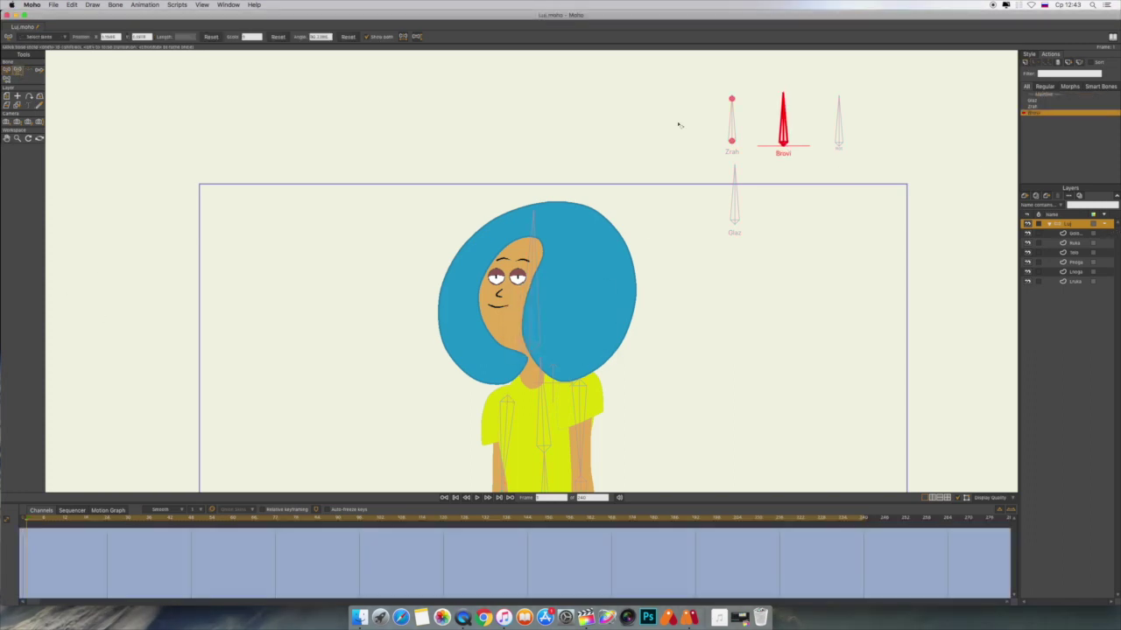
pyautogui.moveTo(781, 130); pyautogui.dragTo(741, 145)
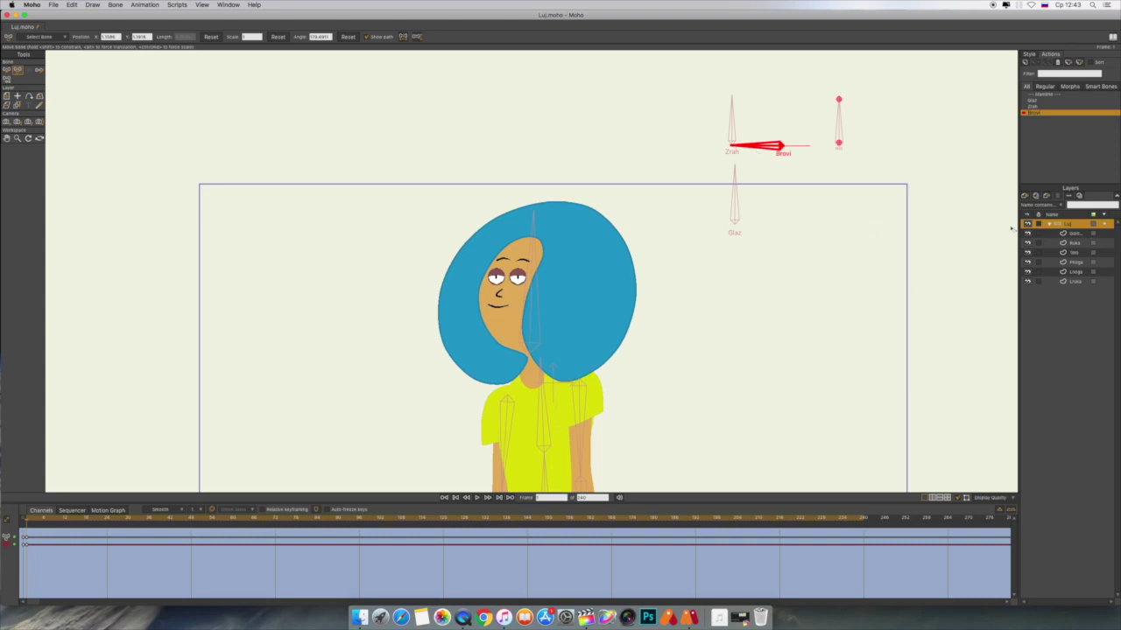
# - Select both eyebrows on the head layer and move them down and slightly left, close above the eyes, at frame 1
pyautogui.click(1077, 234)
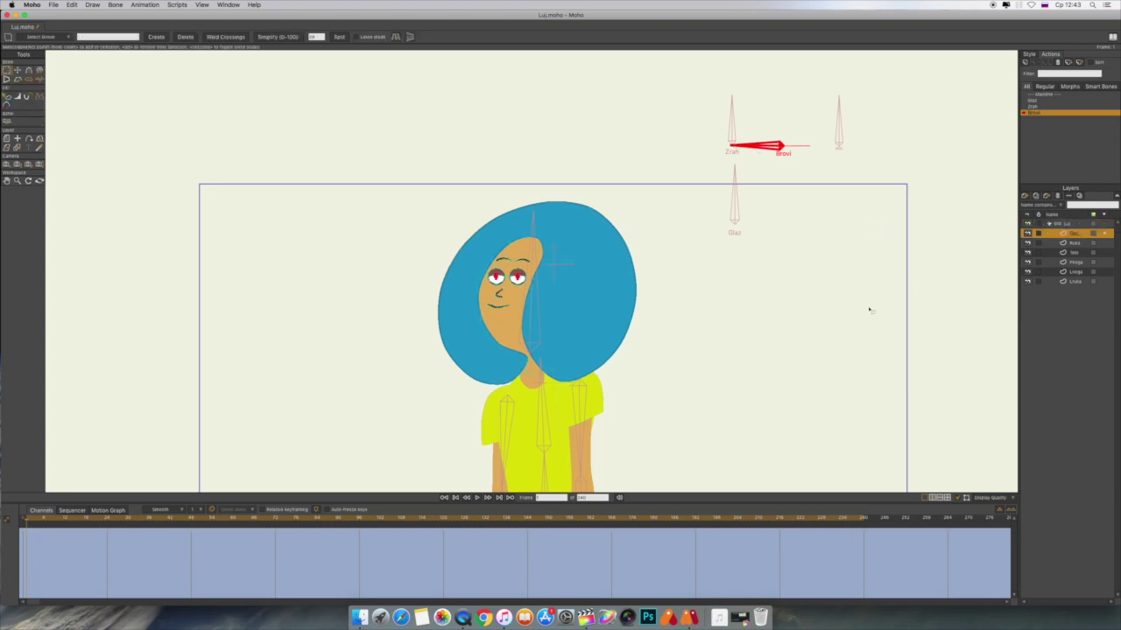
pyautogui.scroll(10, 870, 309)
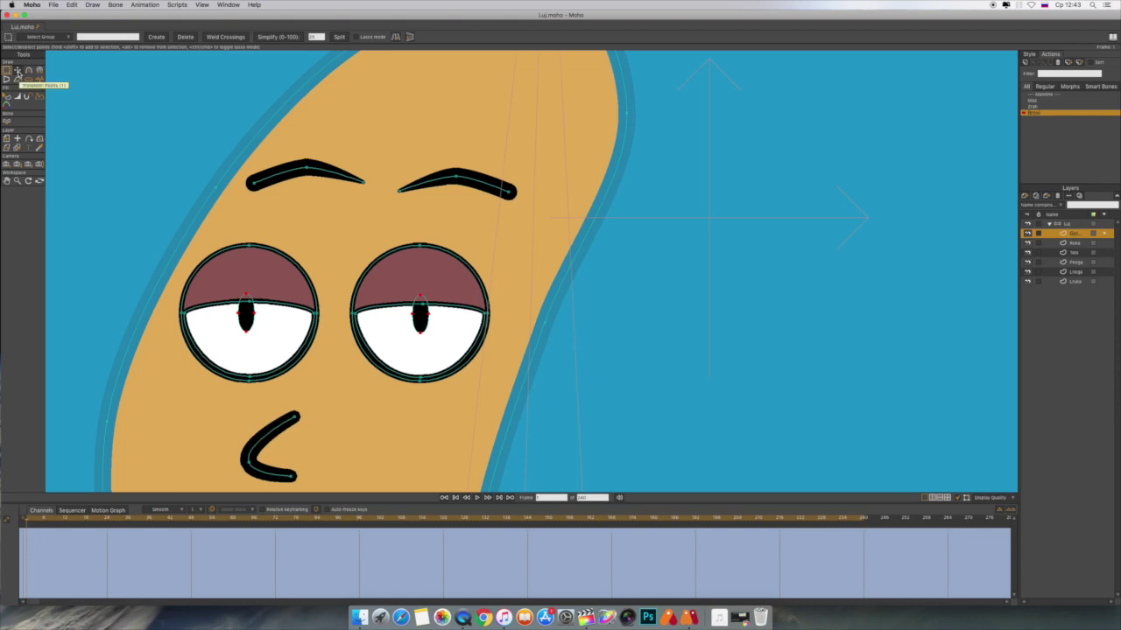
pyautogui.click(17, 71)
pyautogui.doubleClick(335, 174)
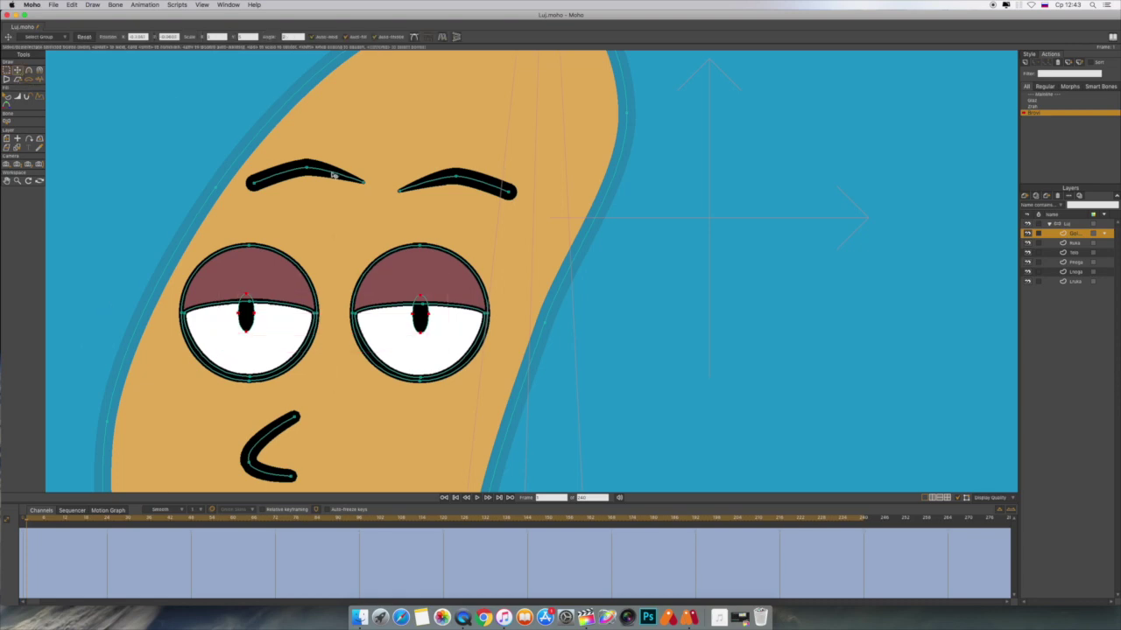
pyautogui.keyDown('shift'); pyautogui.doubleClick(448, 180); pyautogui.keyUp('shift')
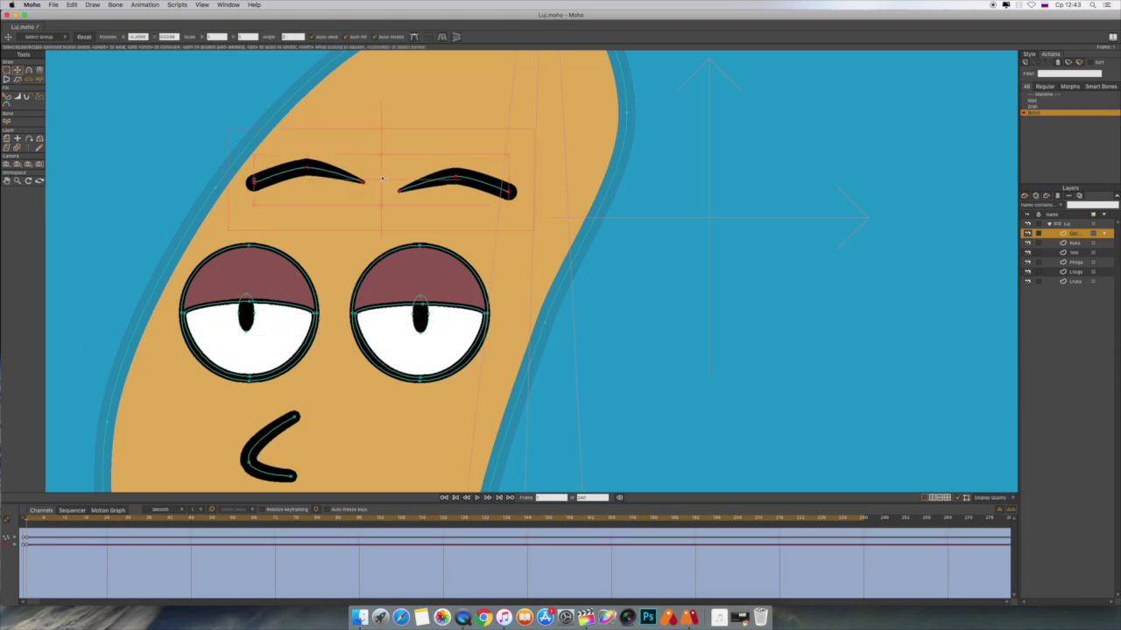
pyautogui.moveTo(381, 176); pyautogui.dragTo(359, 213)
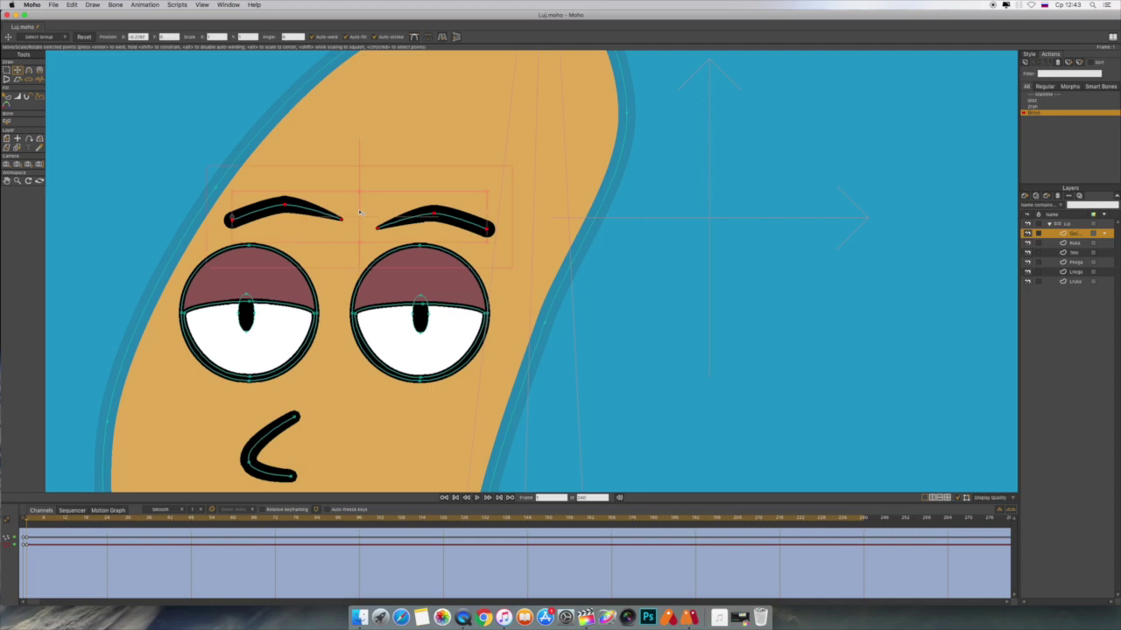
pyautogui.press('super+r')
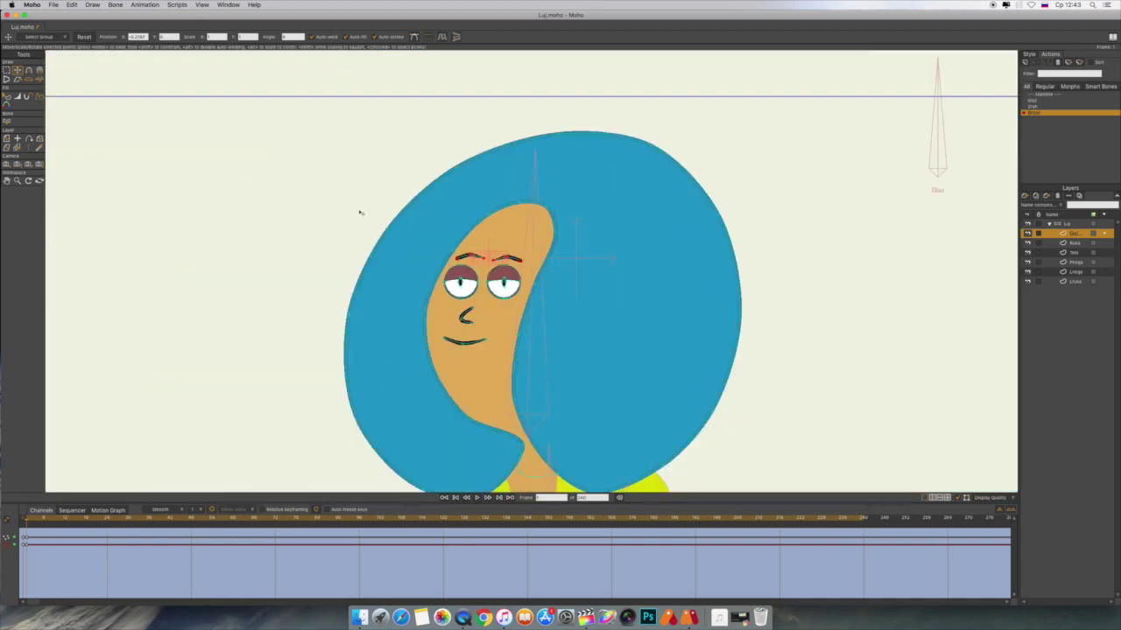
pyautogui.press('super+r')
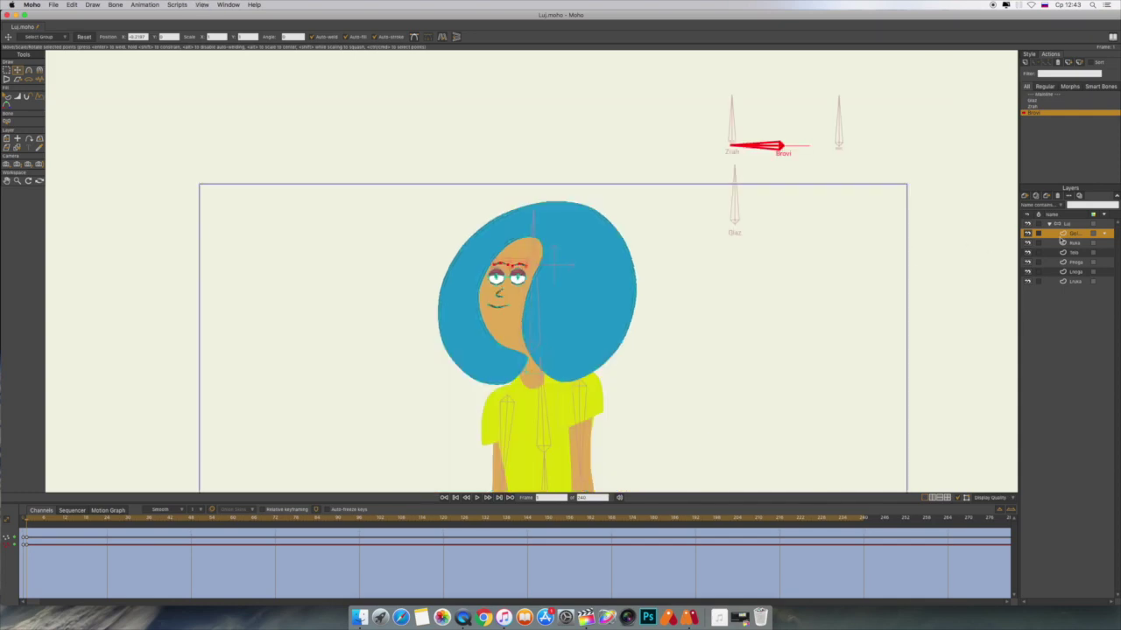
# - Return to the bone layer and rotate the Brovi bone to its upright position at frame 18
pyautogui.click(1080, 226)
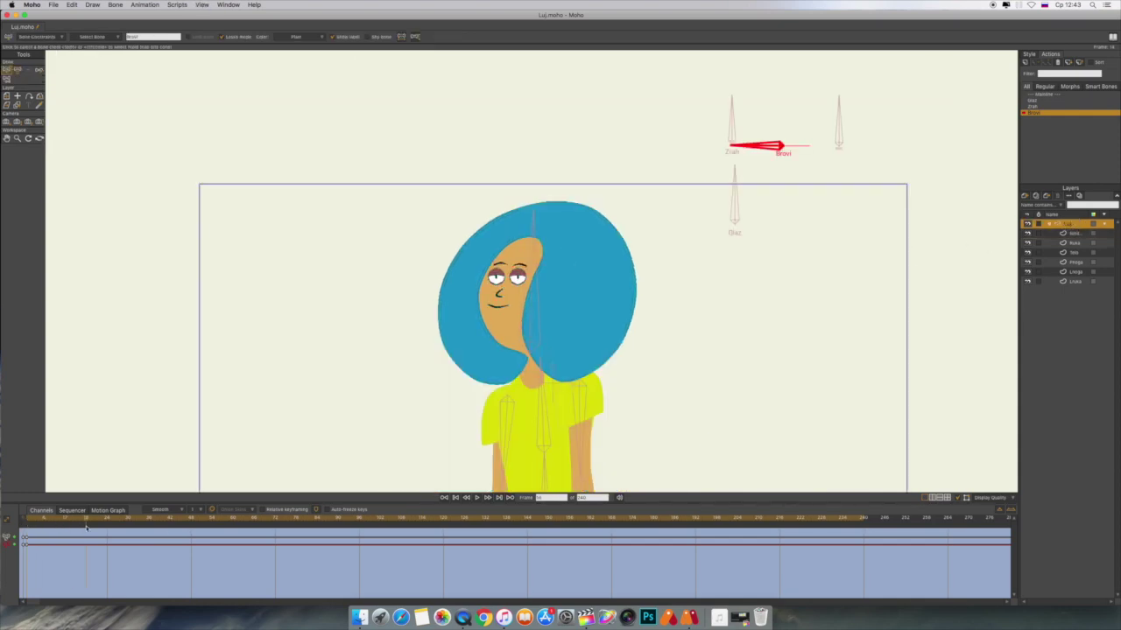
pyautogui.press('t')
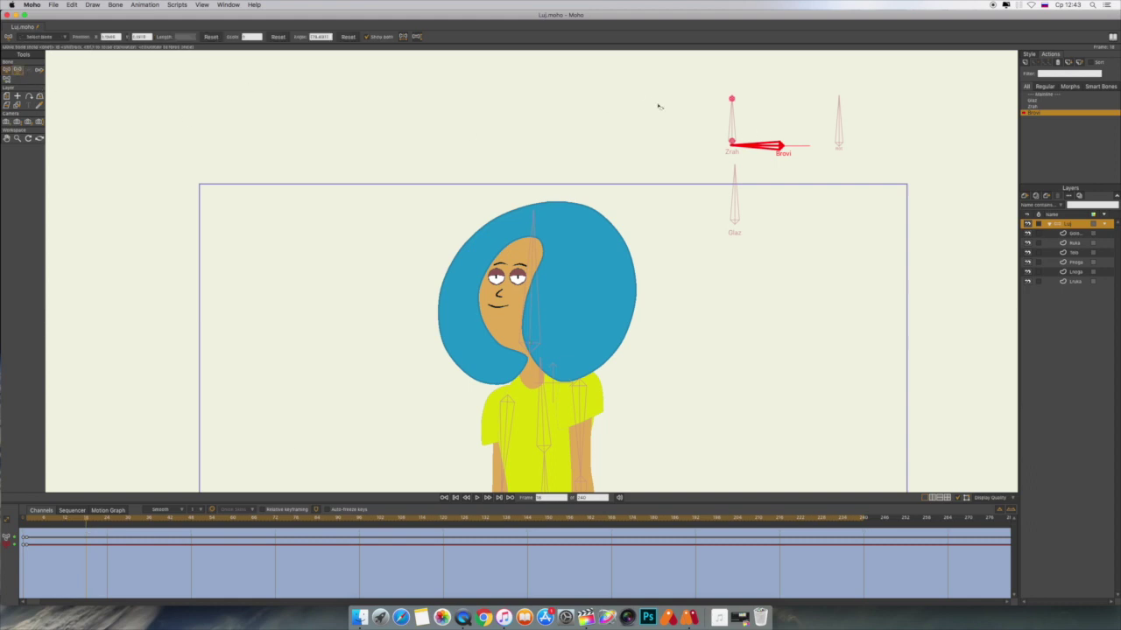
pyautogui.moveTo(764, 147); pyautogui.dragTo(785, 122)
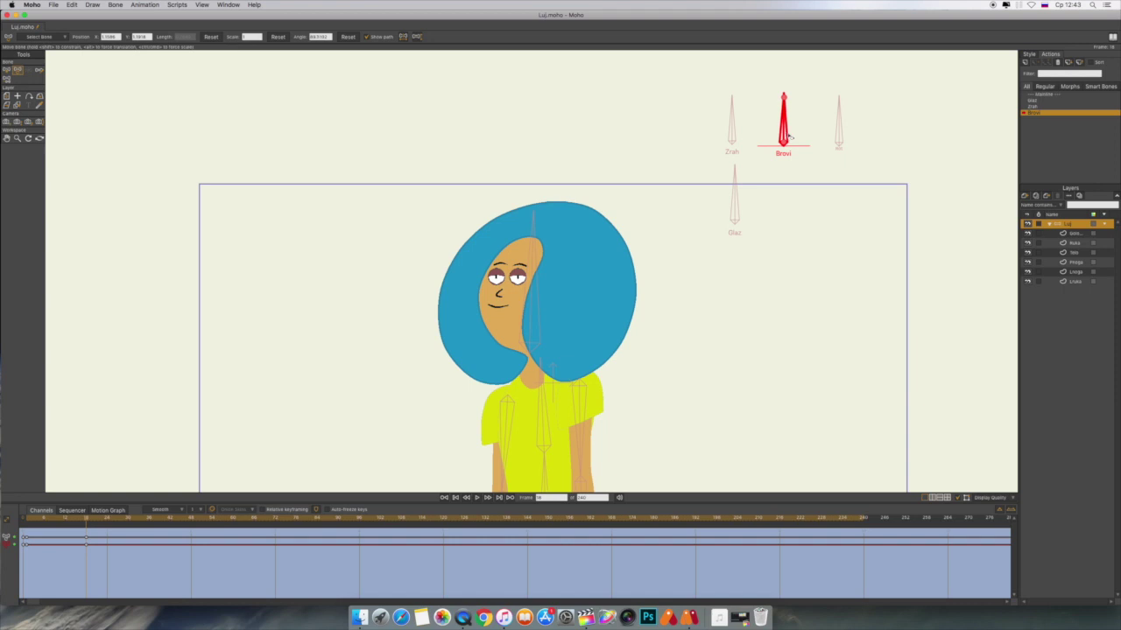
# - Move both eyebrows on the head layer up and slightly to the right, higher above the eyes, at frame 18
pyautogui.click(1083, 234)
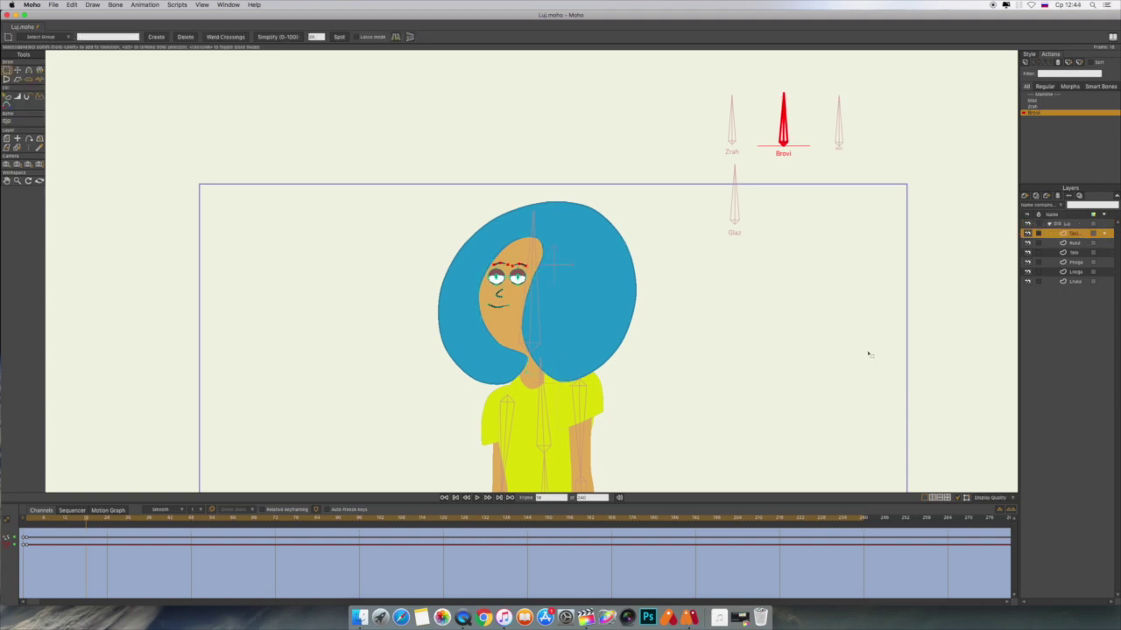
pyautogui.scroll(10, 504, 277)
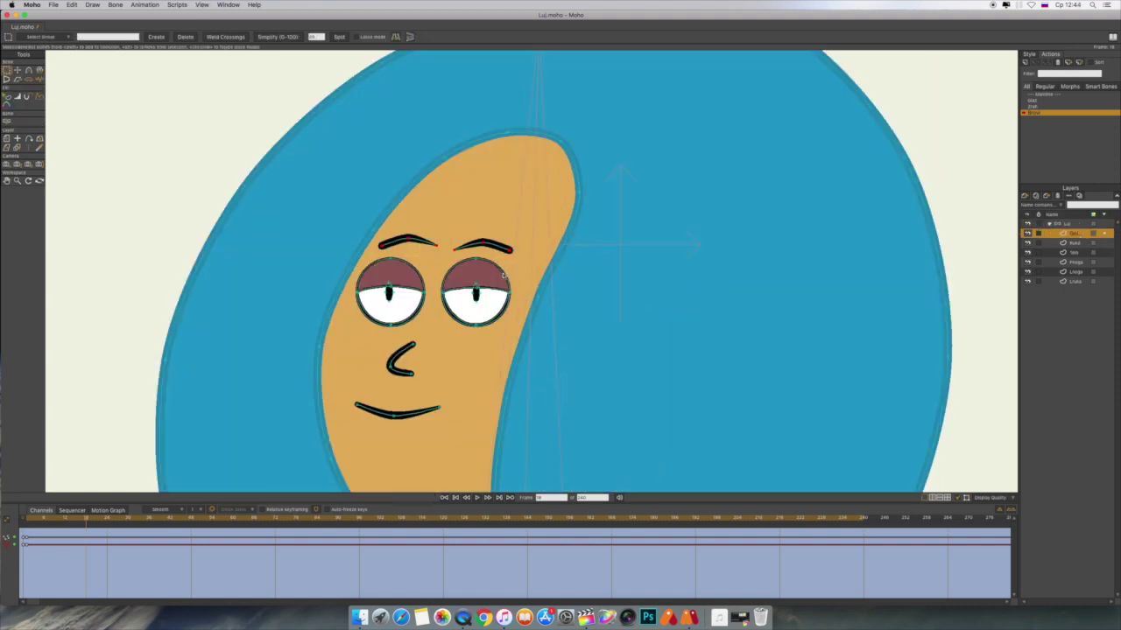
pyautogui.click(17, 71)
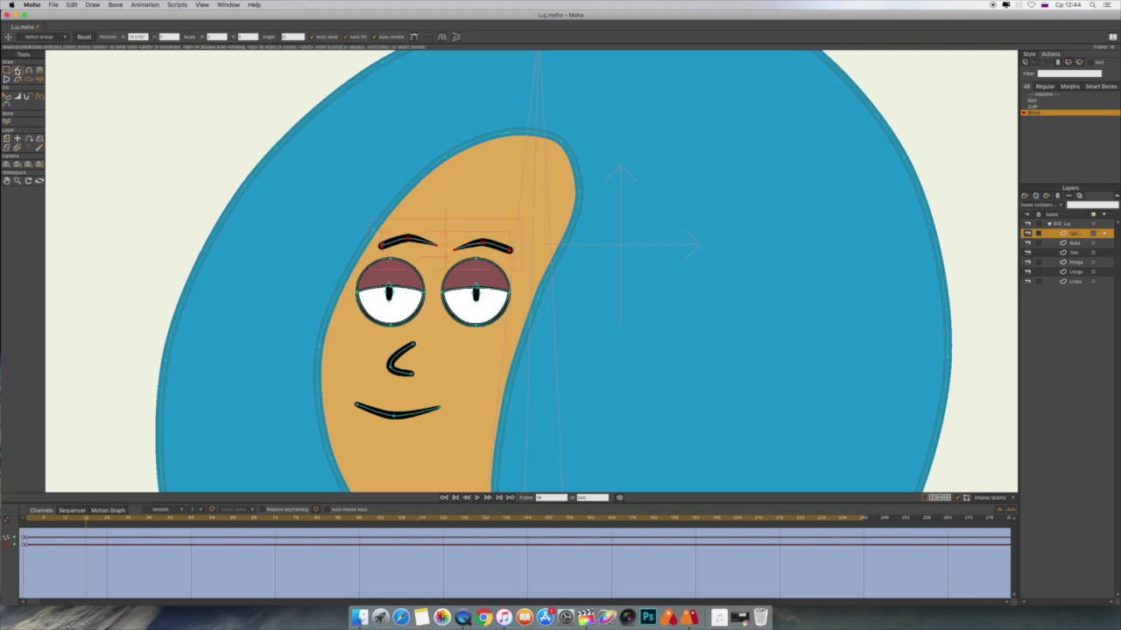
pyautogui.moveTo(447, 246); pyautogui.dragTo(456, 230)
pyautogui.click(456, 231)
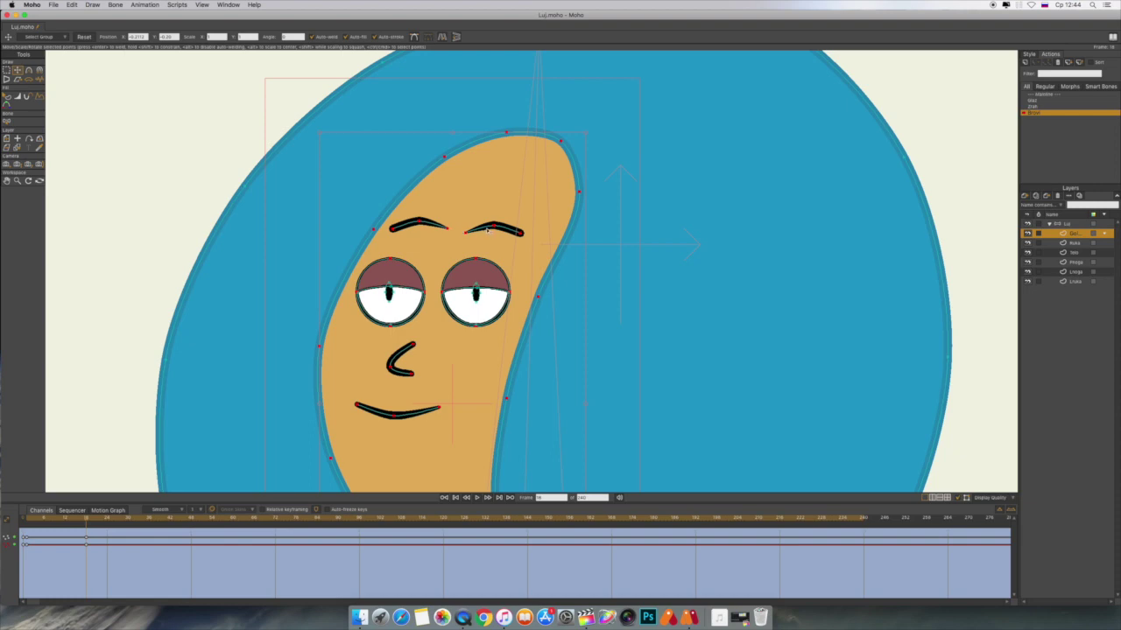
pyautogui.click(486, 229)
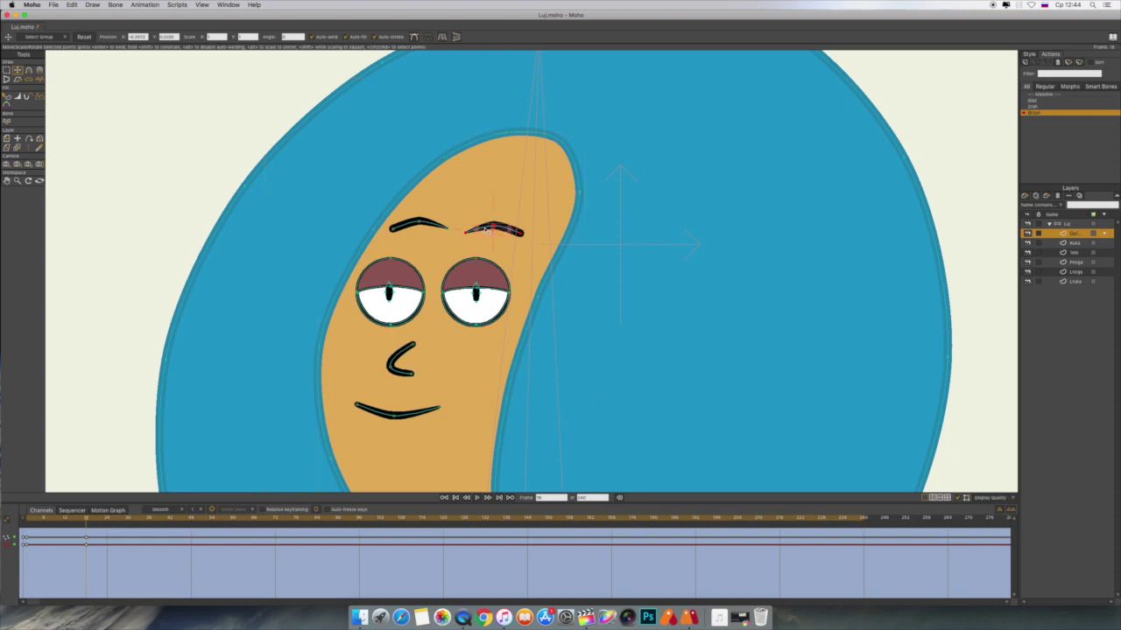
pyautogui.click(429, 224)
# - On the bone layer, rotate the Brovi bone to its rightmost horizontal limit at frame 30
pyautogui.click(1077, 224)
pyautogui.scroll(-10, 1057, 233)
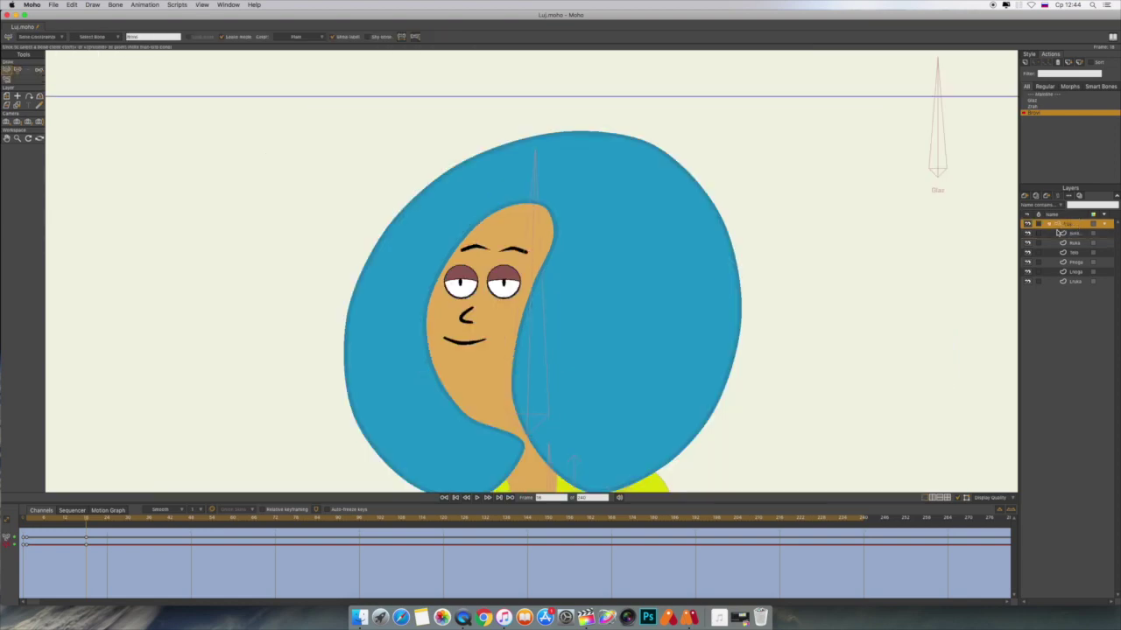
pyautogui.click(18, 69)
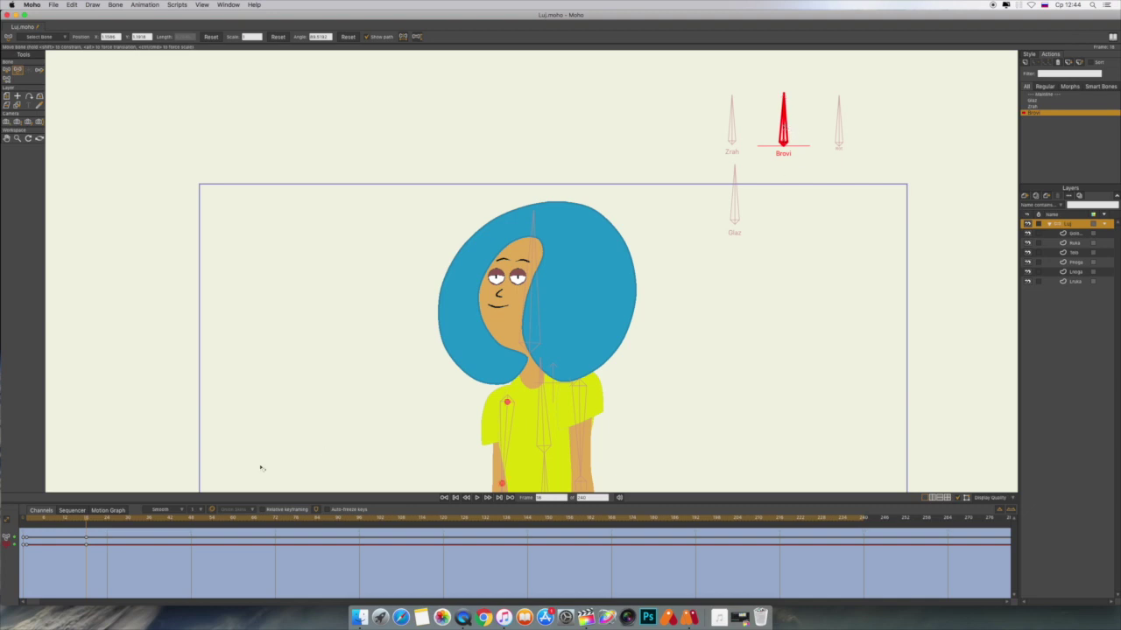
pyautogui.moveTo(90, 522); pyautogui.dragTo(129, 524)
pyautogui.moveTo(784, 125); pyautogui.dragTo(804, 145)
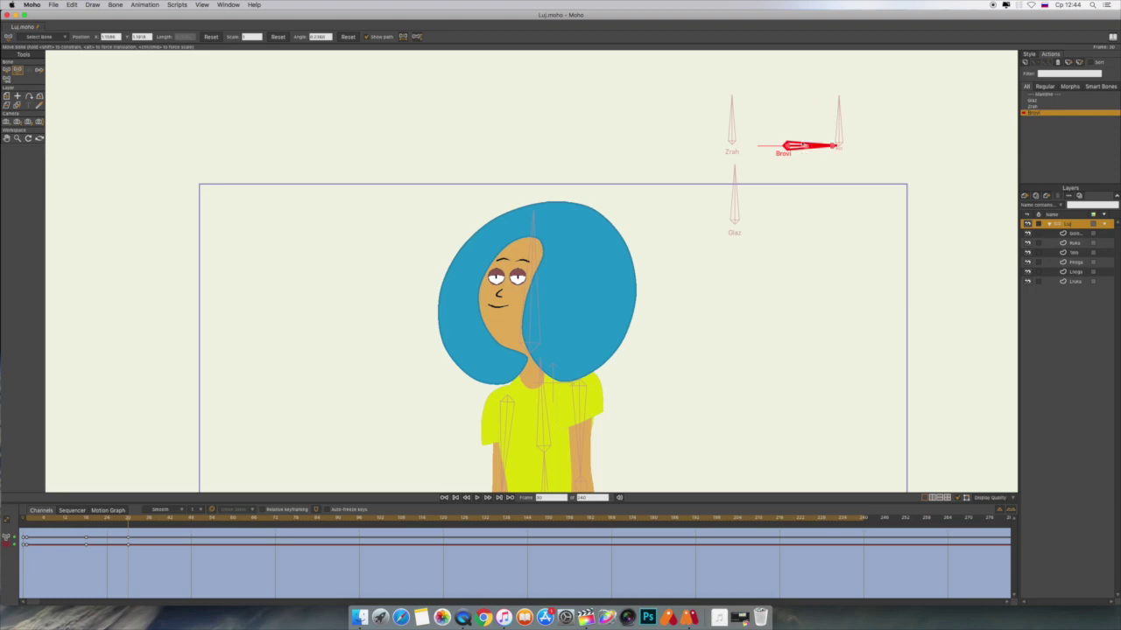
# - At frame 30, rotate the left eyebrow so its inner end slants down toward the nose, and lower it slightly
pyautogui.click(1075, 234)
pyautogui.scroll(5, 639, 317)
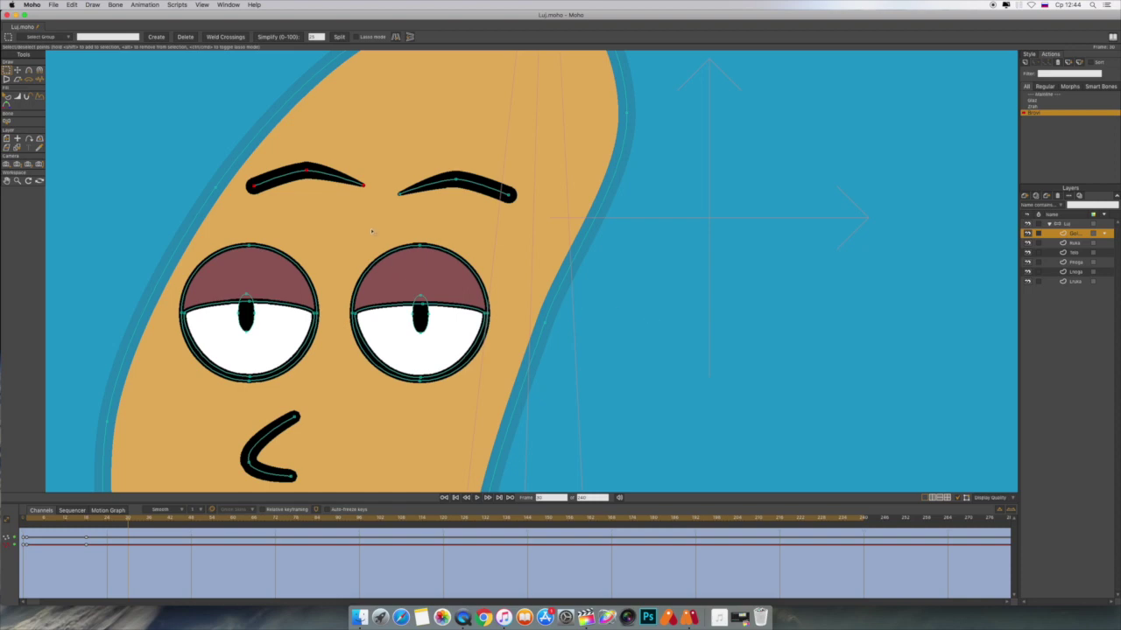
pyautogui.moveTo(372, 232); pyautogui.dragTo(526, 240)
pyautogui.click(18, 71)
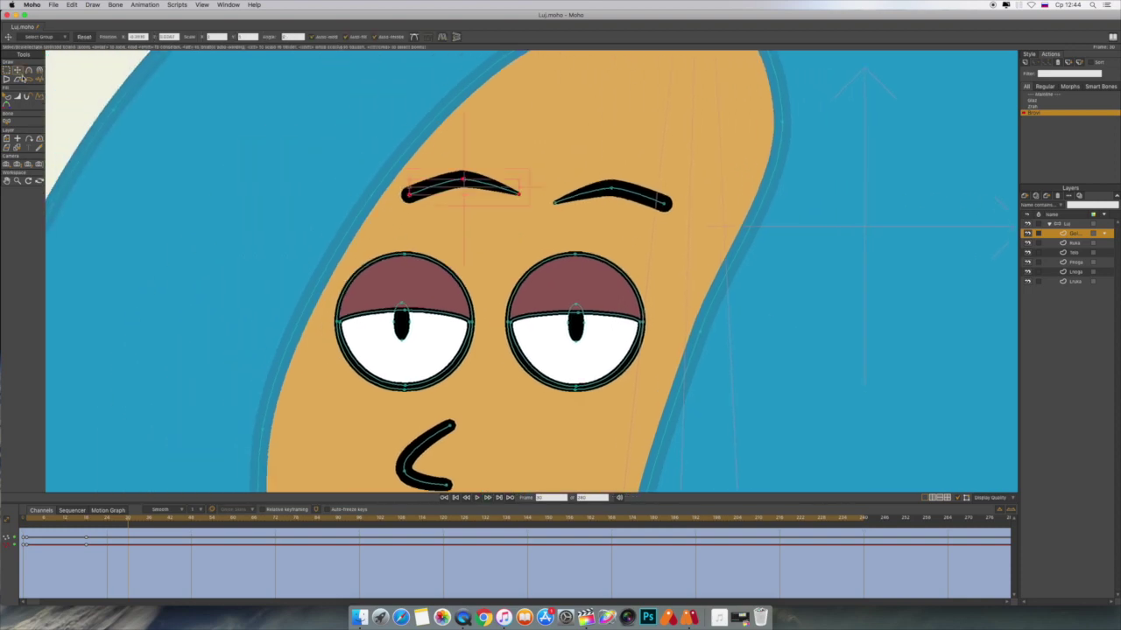
pyautogui.moveTo(520, 200); pyautogui.dragTo(494, 234)
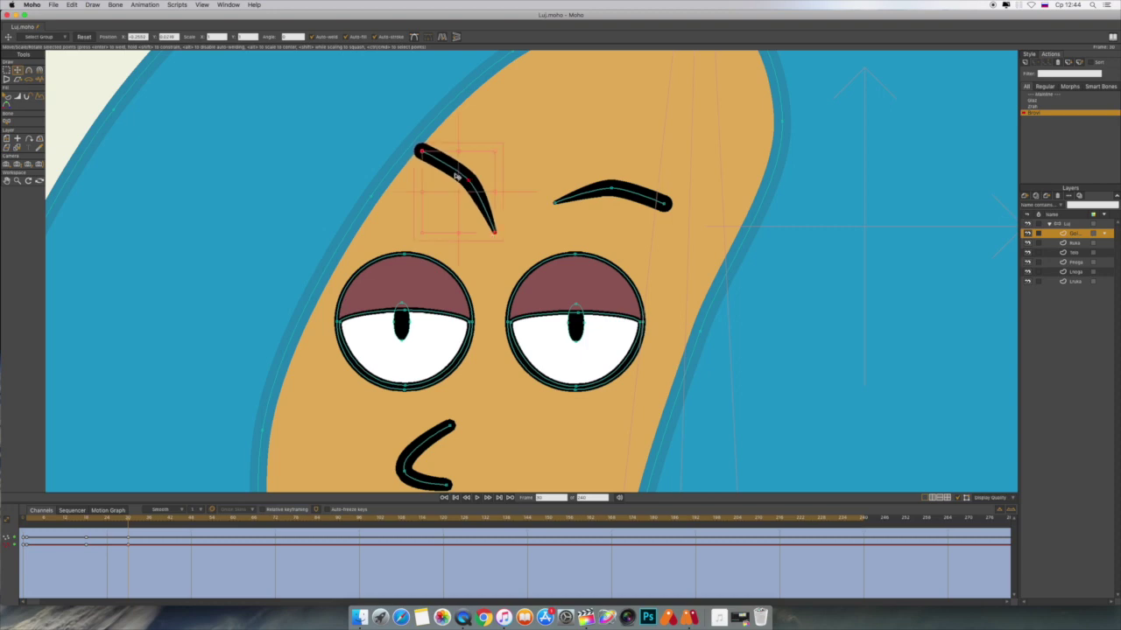
pyautogui.moveTo(454, 174); pyautogui.dragTo(452, 190)
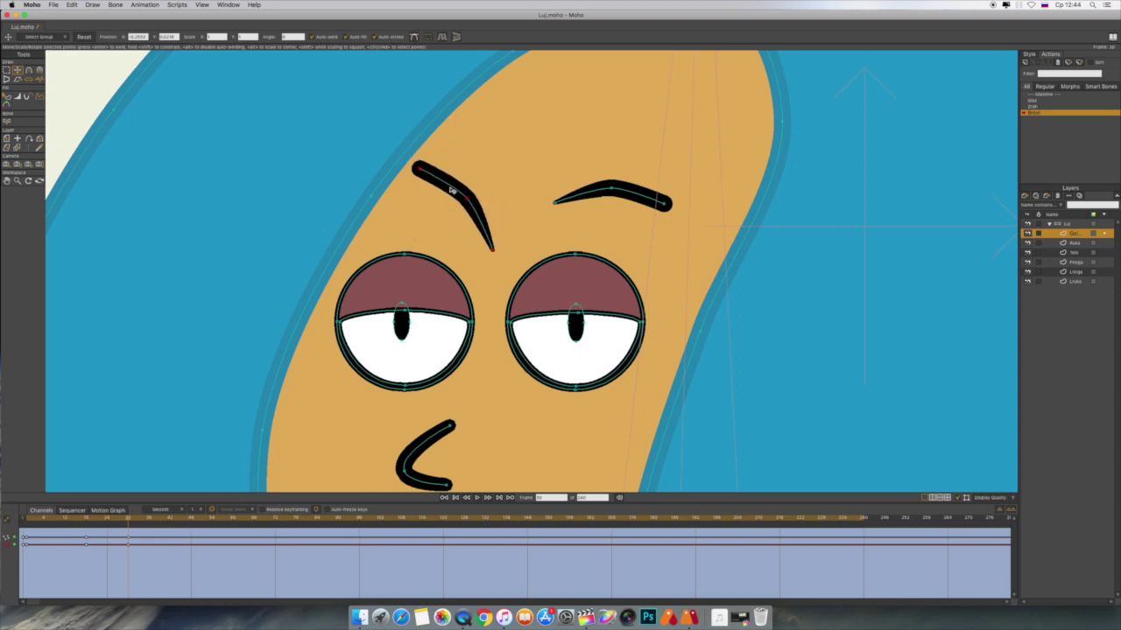
# - Rotate the right eyebrow so its inner end slants down and move it closer to the left one, completing an angry frown
pyautogui.doubleClick(588, 195)
pyautogui.moveTo(553, 209); pyautogui.dragTo(565, 232)
pyautogui.moveTo(629, 186); pyautogui.dragTo(597, 197)
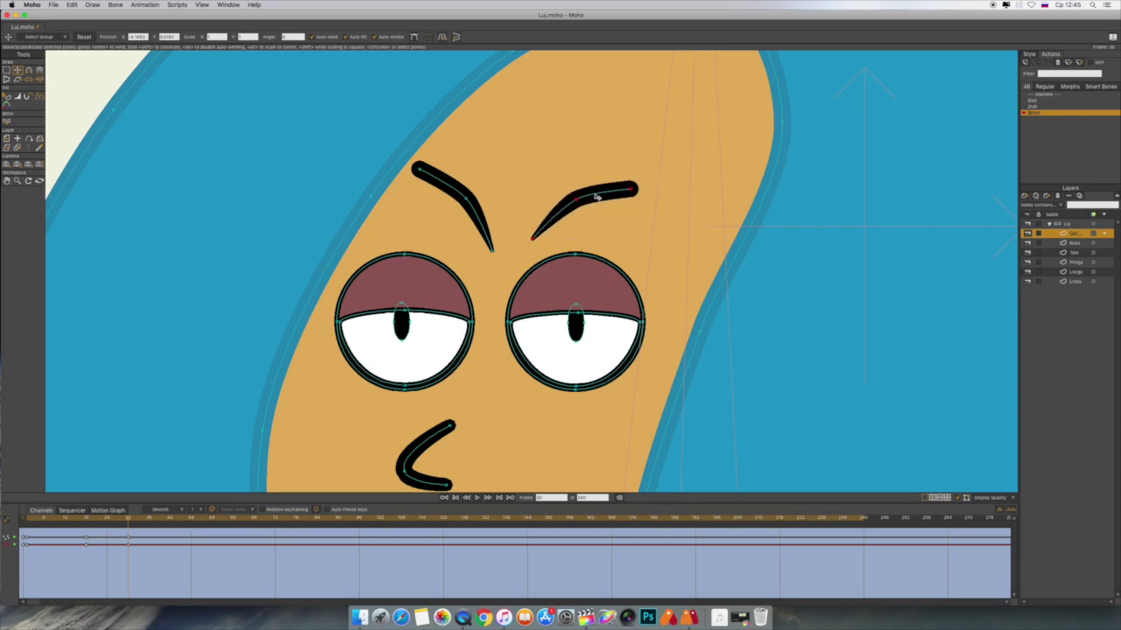
pyautogui.scroll(-5, 749, 270)
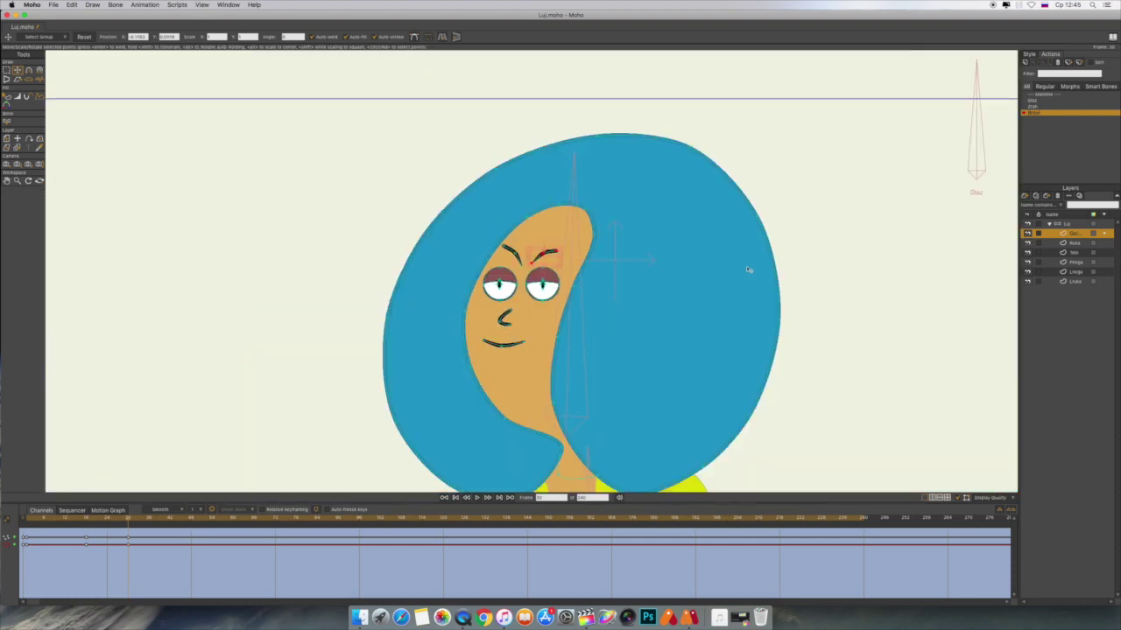
# - Return to the Mainline on the bone layer and try out the Brovi bone with Manipulate Bones
pyautogui.click(1081, 225)
pyautogui.click(1052, 96)
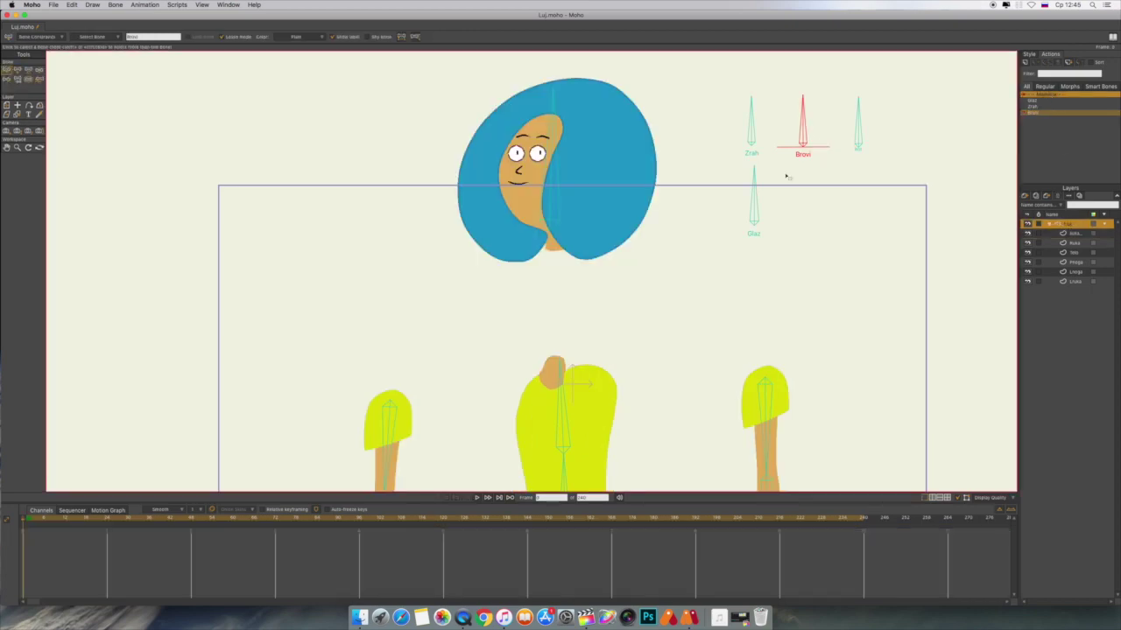
pyautogui.click(38, 69)
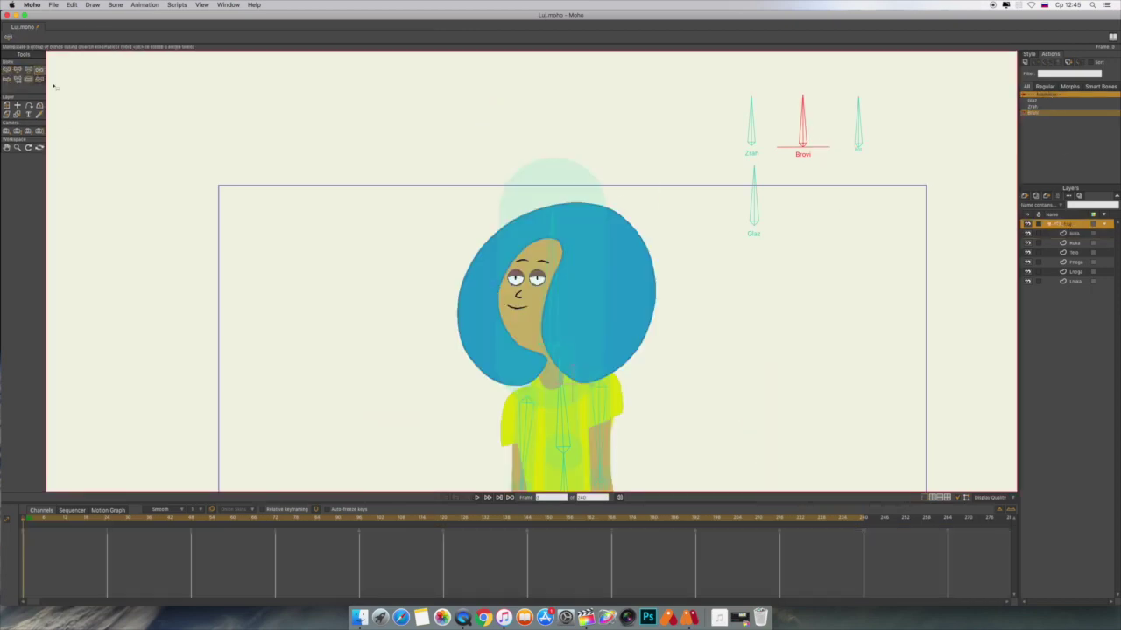
pyautogui.moveTo(816, 98); pyautogui.dragTo(784, 108)
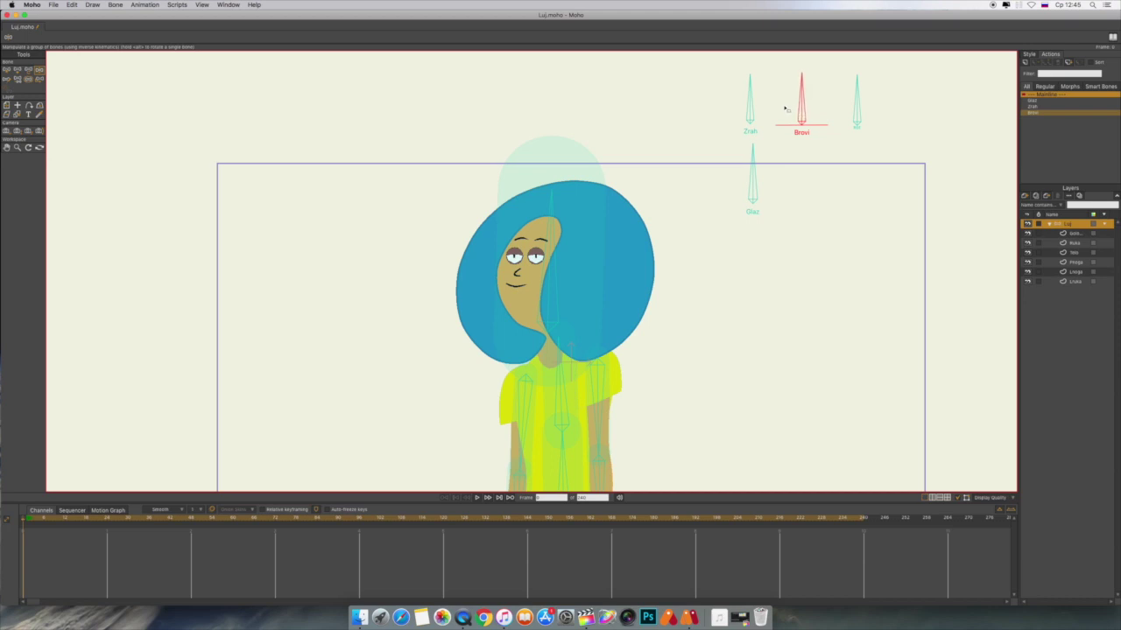
pyautogui.moveTo(891, 250); pyautogui.dragTo(871, 263)
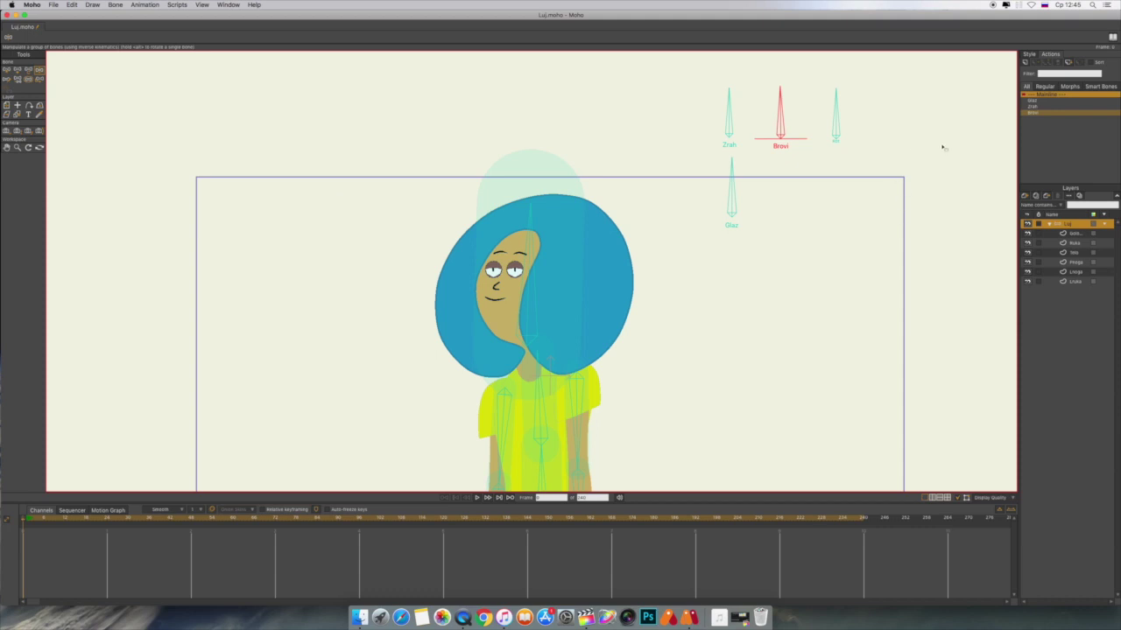
# - Add a separate vertical bone below Brovi, beside the Glaz bone, and set its bone strength to 0
pyautogui.click(6, 71)
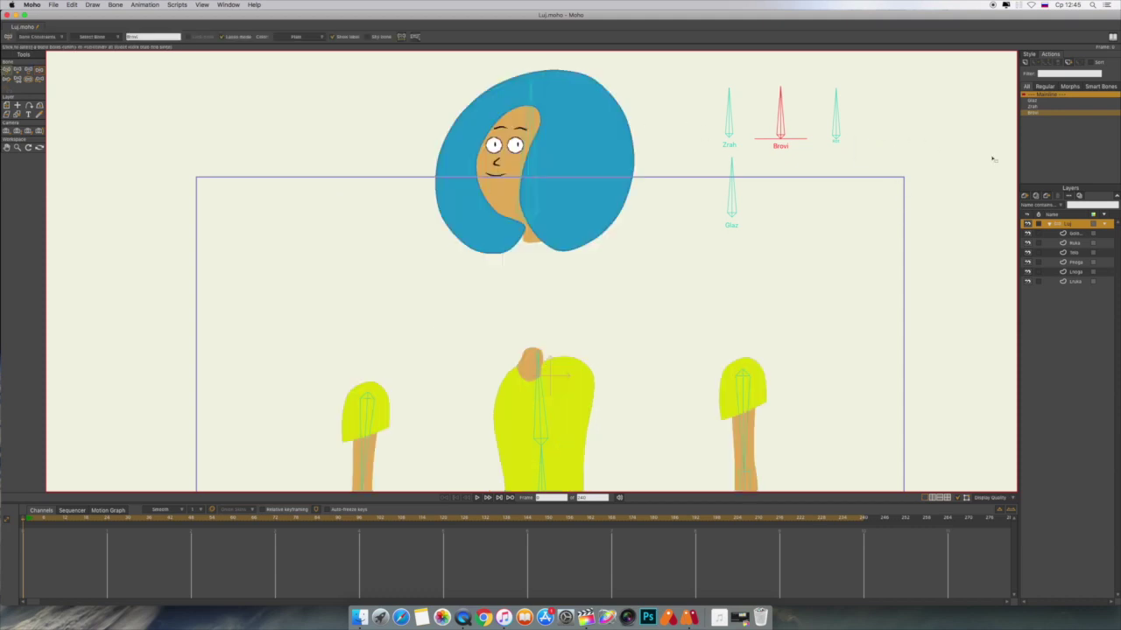
pyautogui.click(568, 167)
pyautogui.click(18, 73)
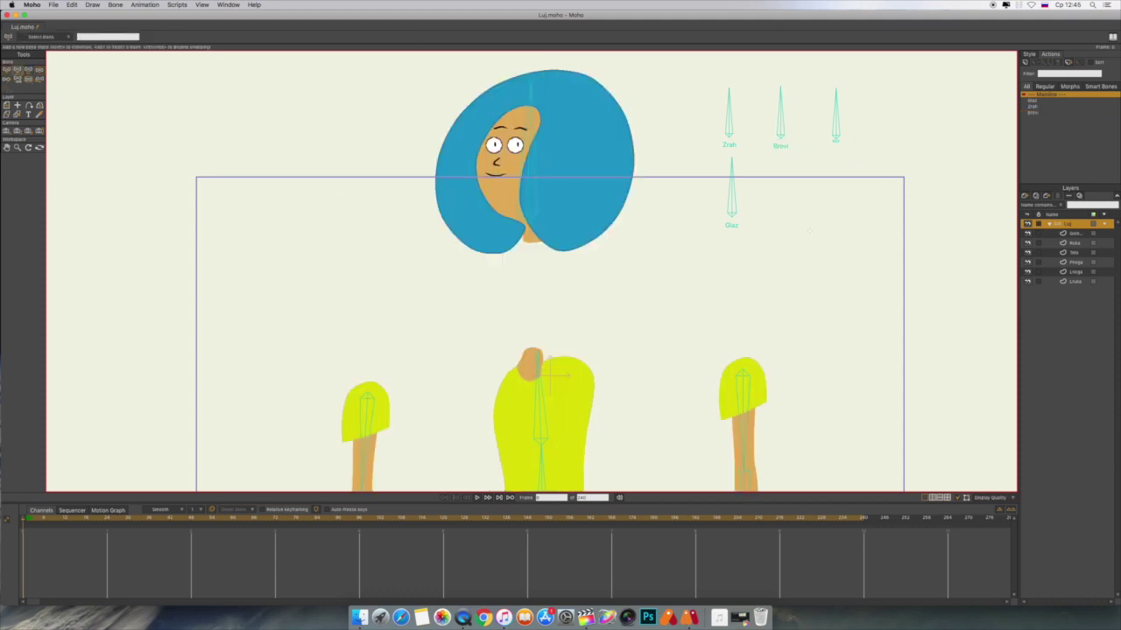
pyautogui.moveTo(785, 216); pyautogui.dragTo(784, 171)
pyautogui.click(28, 80)
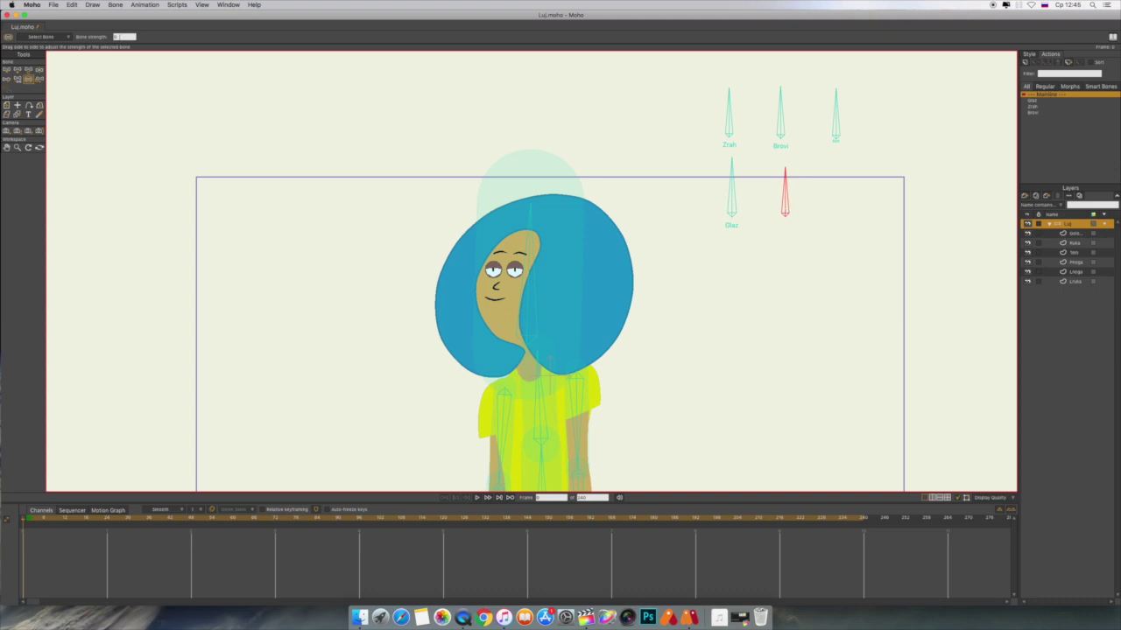
pyautogui.press('z')
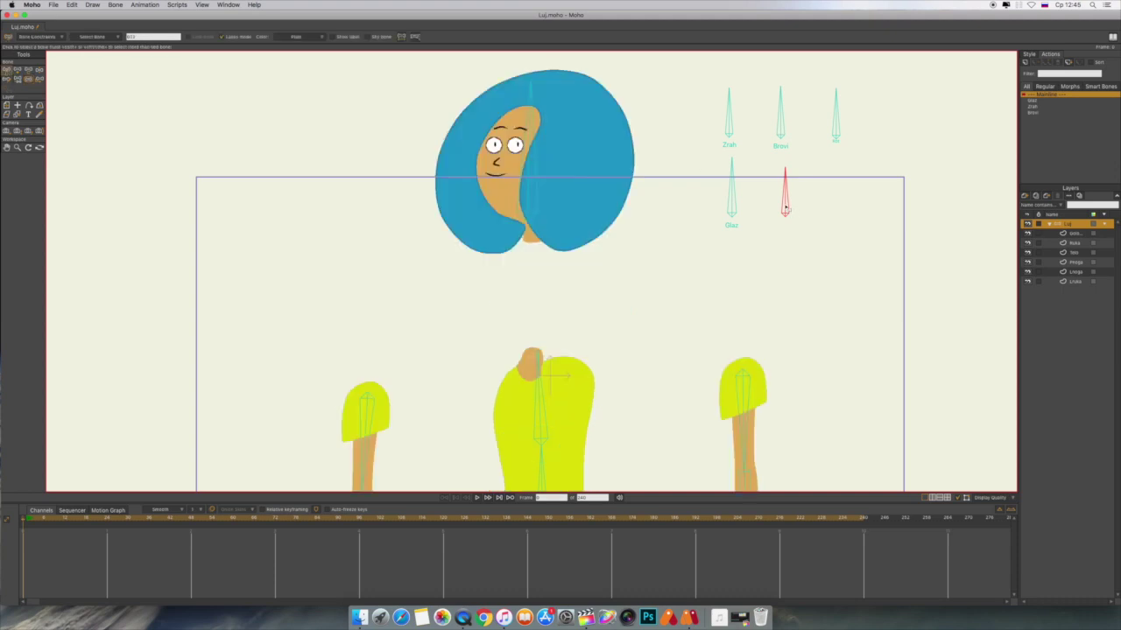
# - Name the new bone Nos and show its label
pyautogui.click(127, 37)
pyautogui.write('Tul')
pyautogui.hotkey('ctrl', 'space')
pyautogui.click(333, 36)
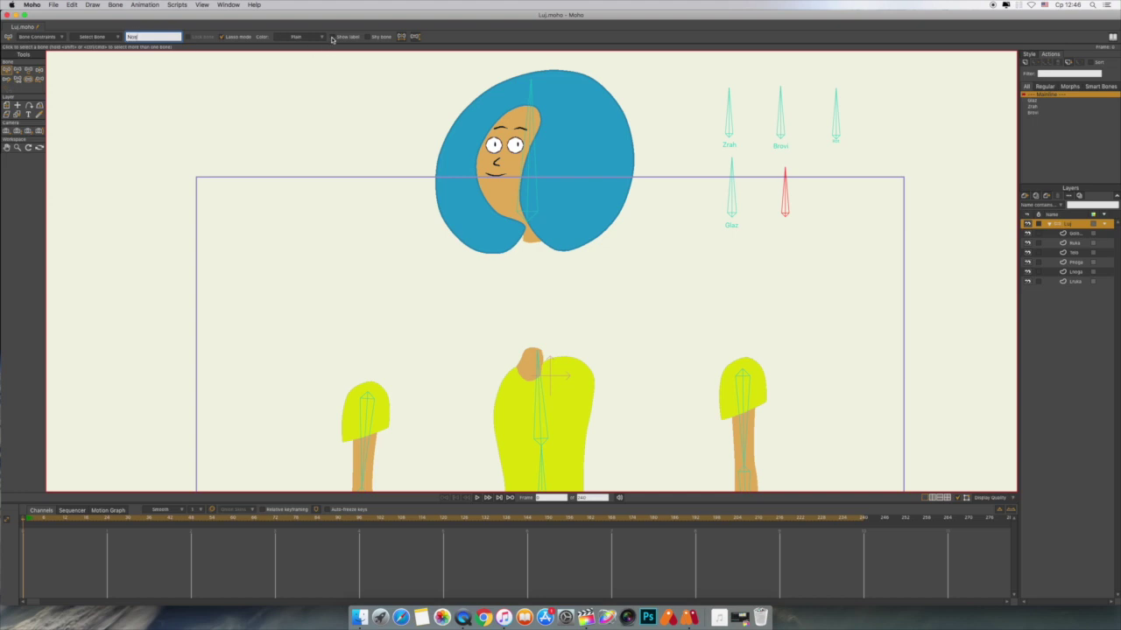
pyautogui.click(788, 207)
# - Enable angle constraints on the Nos bone from -90 to 90 degrees
pyautogui.click(50, 37)
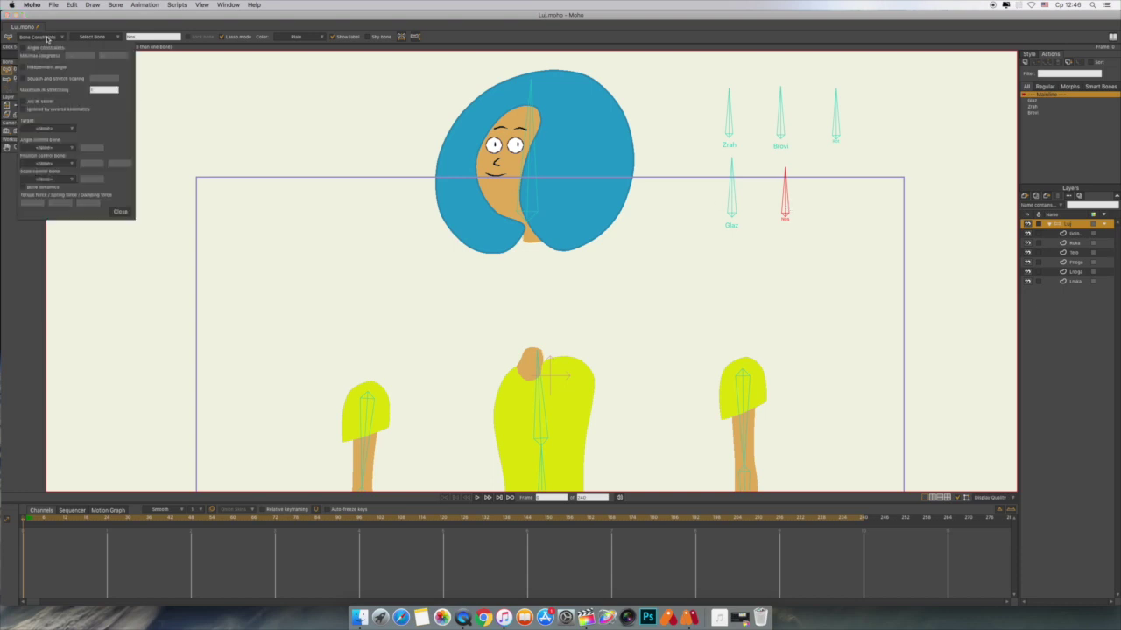
pyautogui.click(23, 47)
pyautogui.click(85, 55)
pyautogui.doubleClick(85, 56)
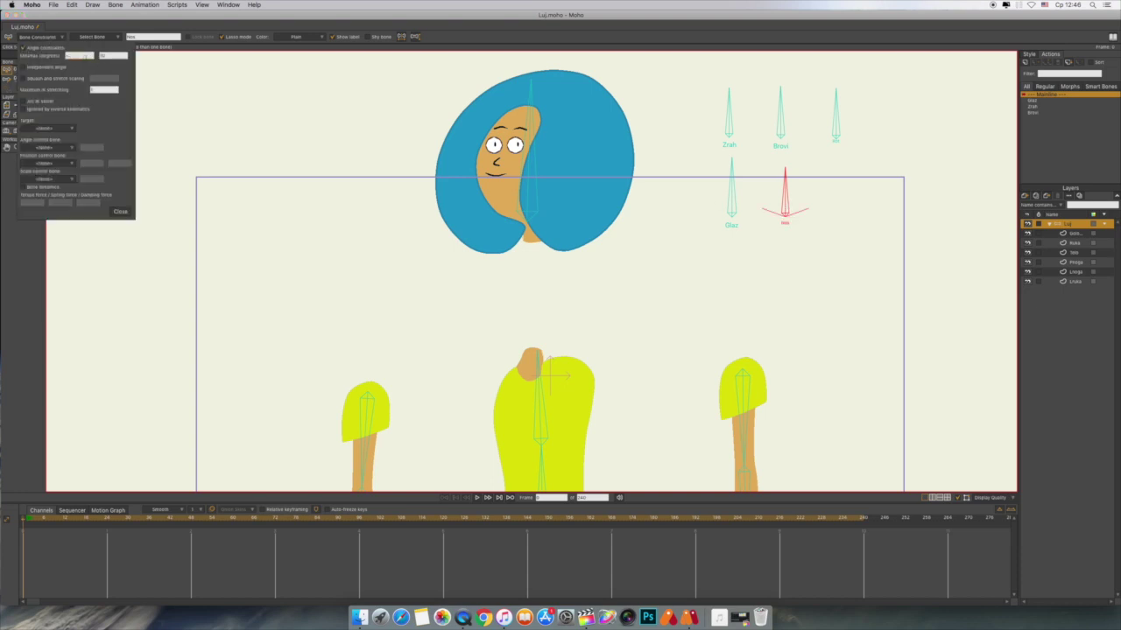
pyautogui.write('-9')
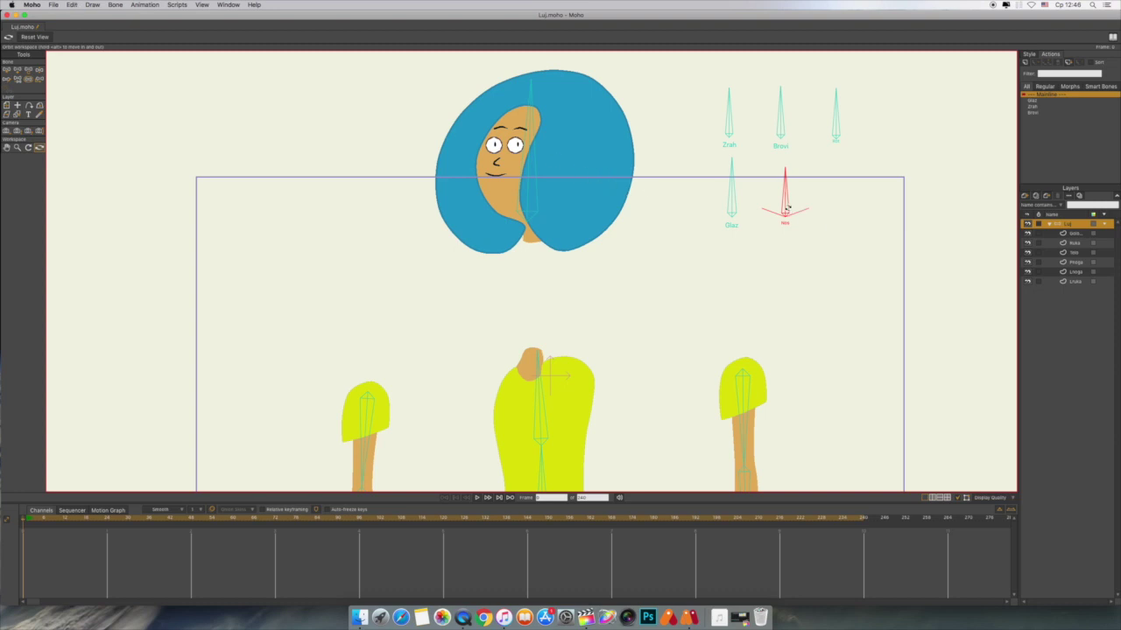
pyautogui.write('b')
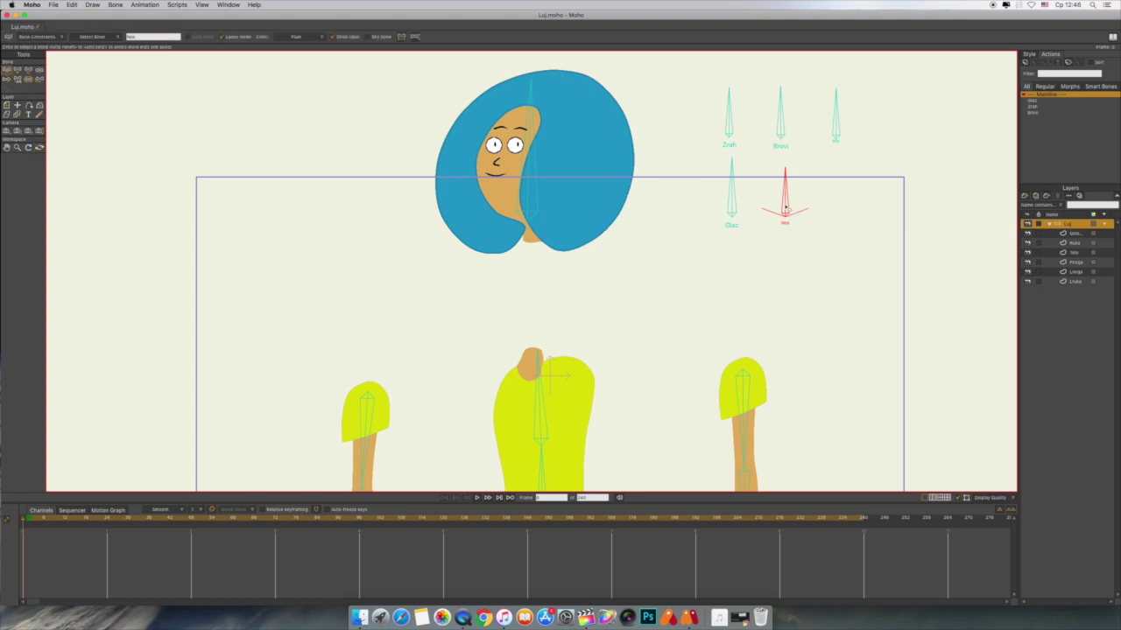
pyautogui.click(48, 38)
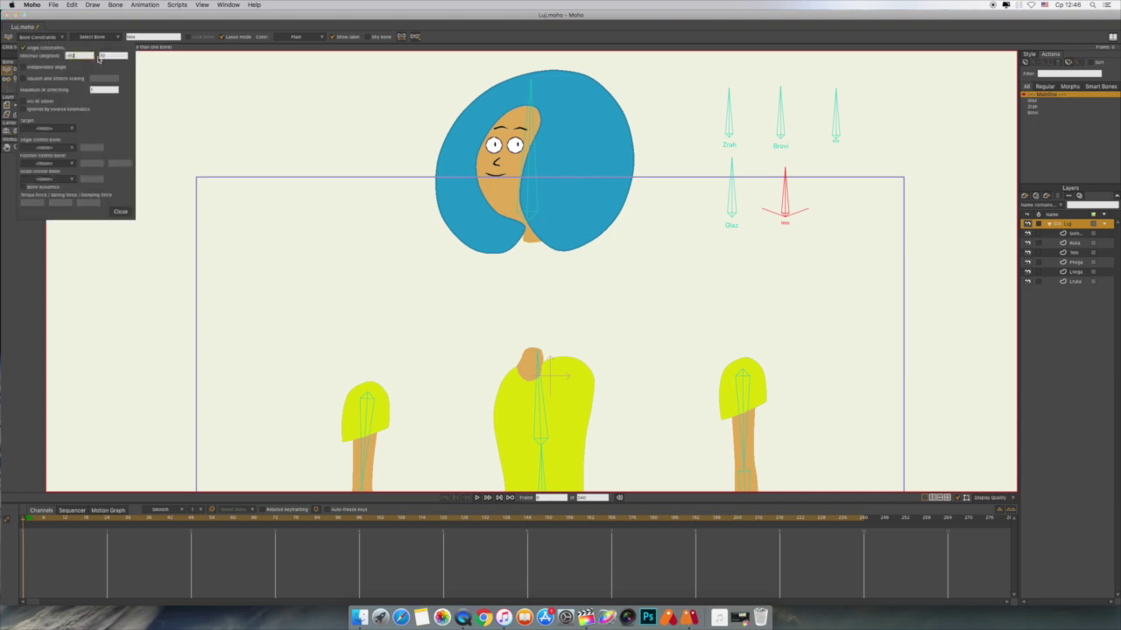
pyautogui.click(100, 56)
pyautogui.click(120, 212)
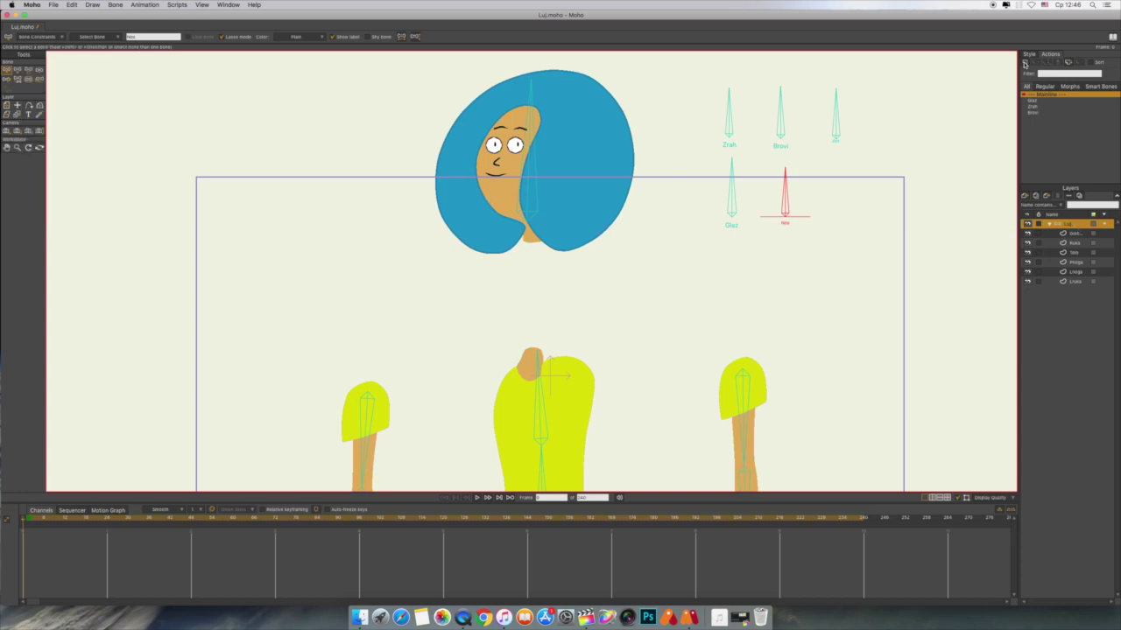
# - Create a smart bone action named Nos for the Nos bone and prepare to transform the bone at frame 1
pyautogui.click(1025, 65)
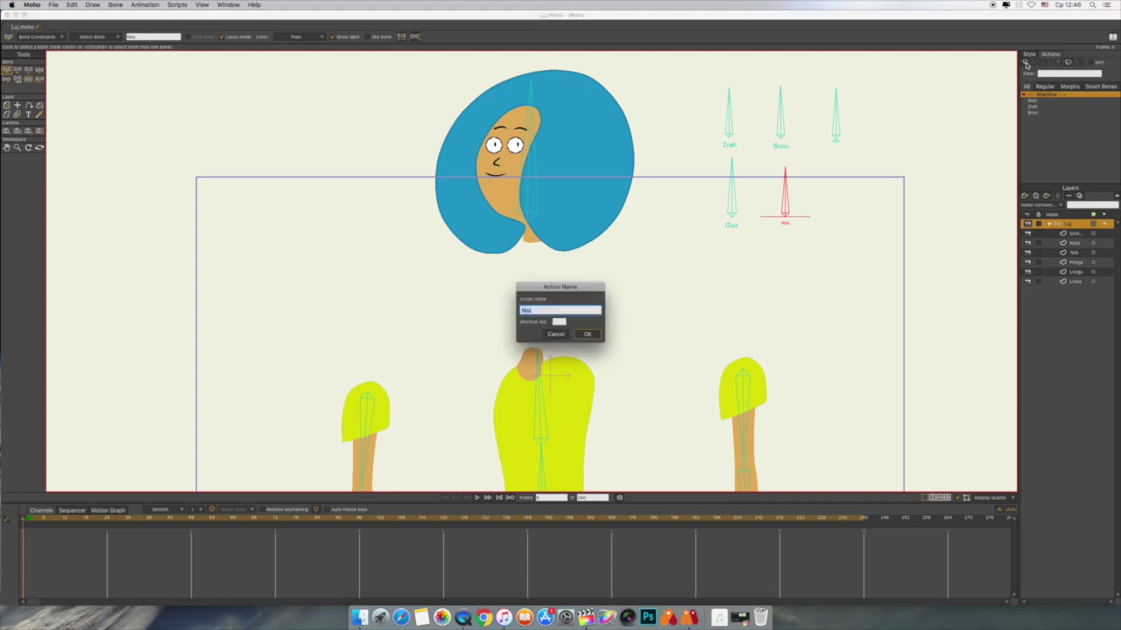
pyautogui.write('Nos')
pyautogui.click(588, 336)
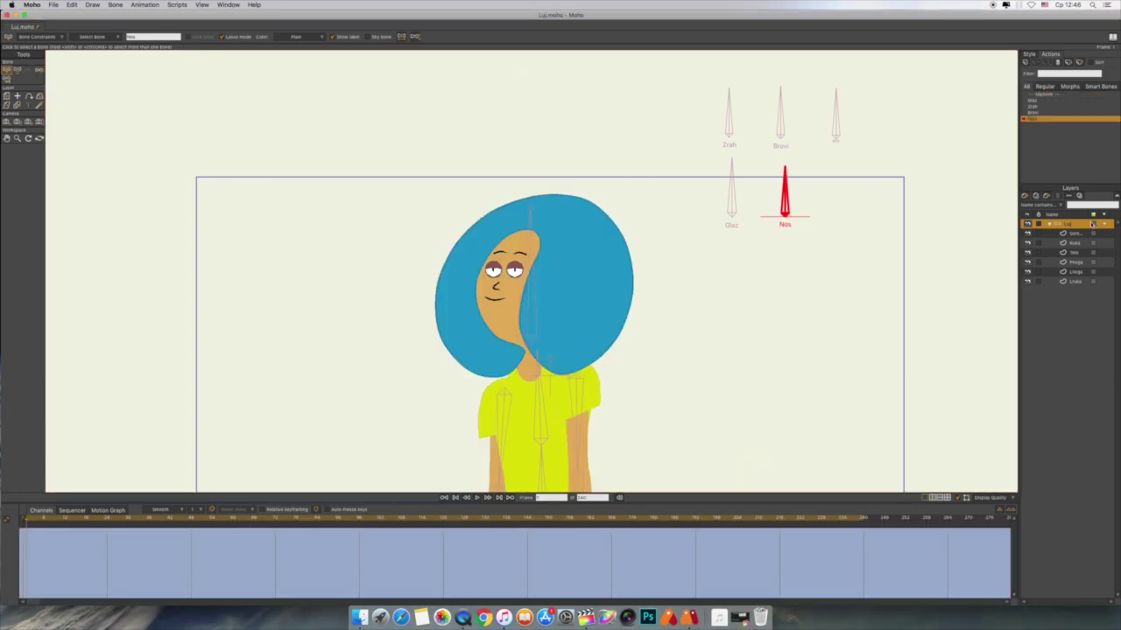
pyautogui.press('t')
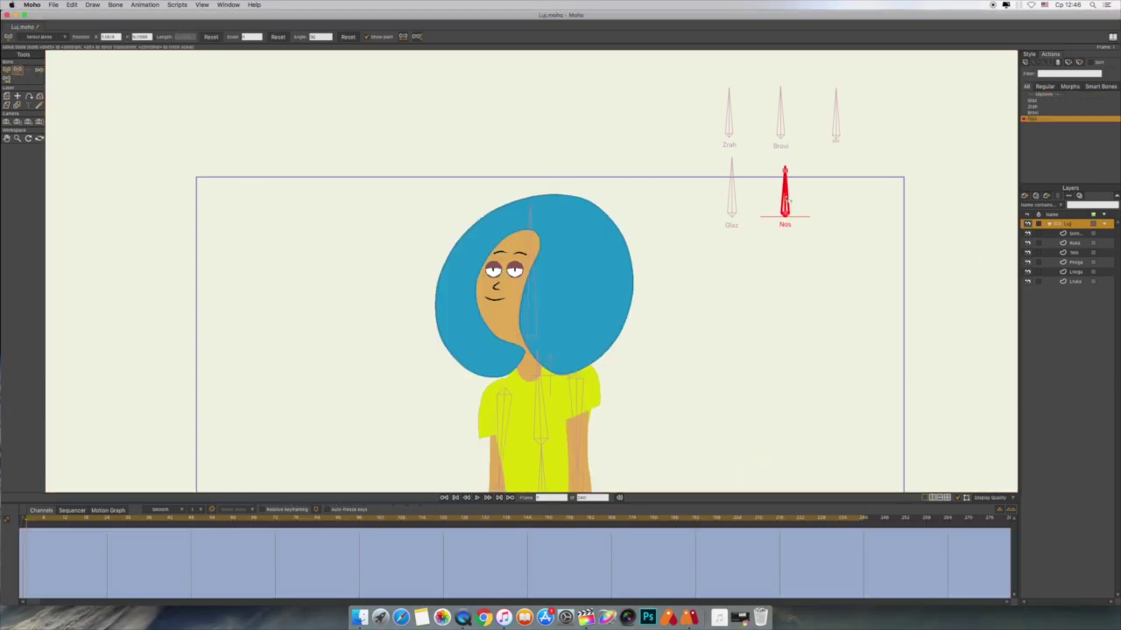
# - At frame 1, rotate the Nos bone left to its angle limit and pull the nose's middle point slightly down on the head layer
pyautogui.moveTo(788, 201); pyautogui.dragTo(762, 215)
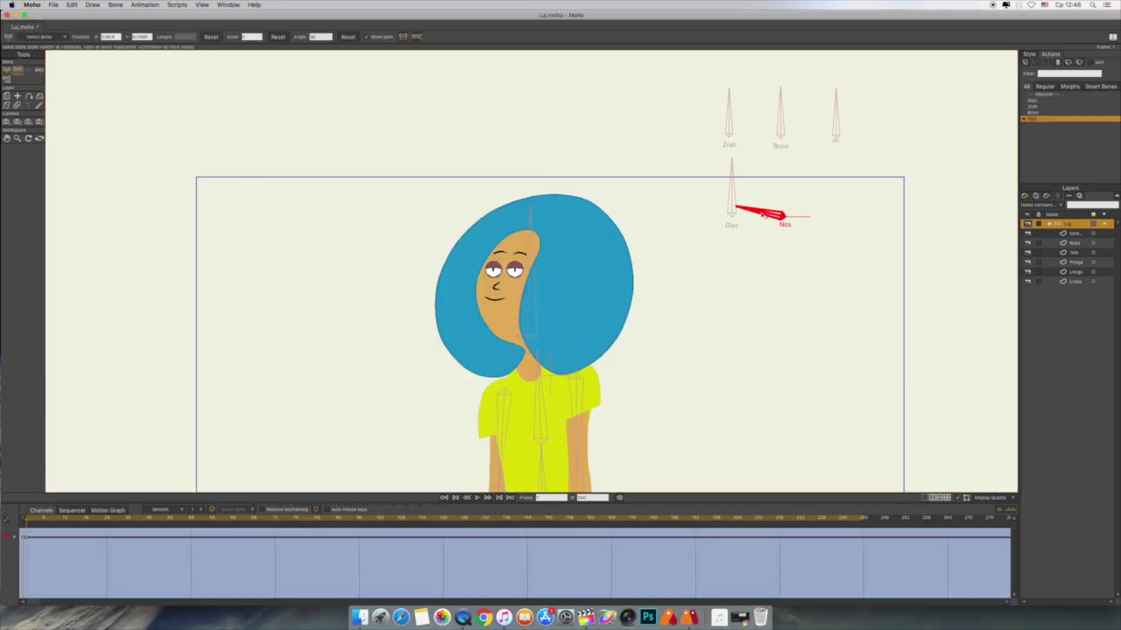
pyautogui.click(1074, 233)
pyautogui.scroll(10, 939, 308)
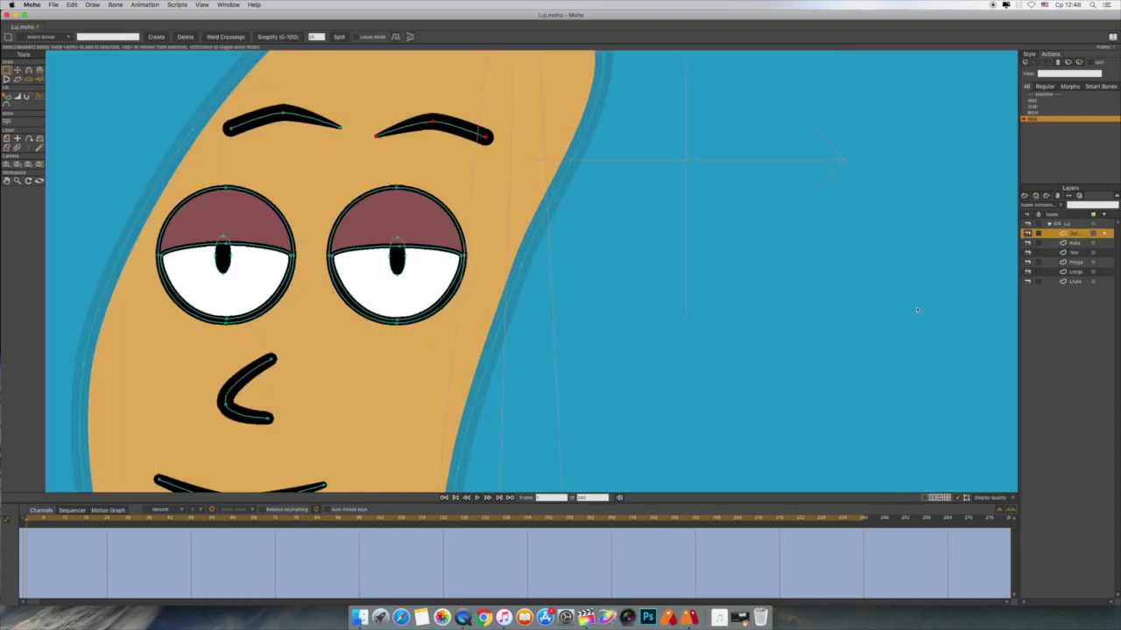
pyautogui.moveTo(350, 407); pyautogui.dragTo(547, 301)
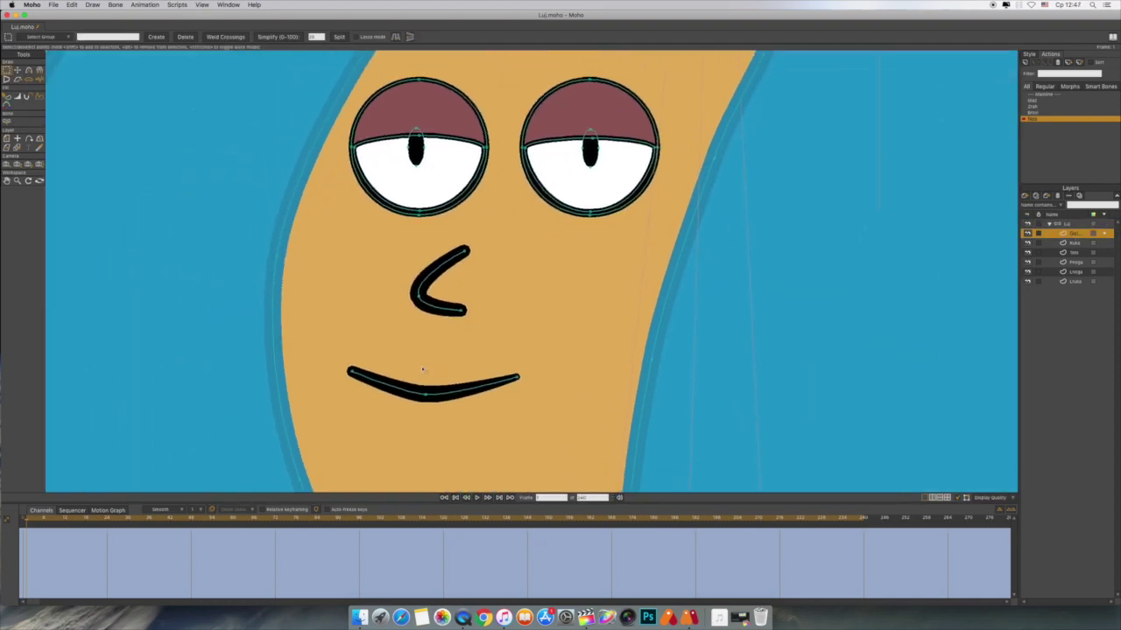
pyautogui.click(18, 72)
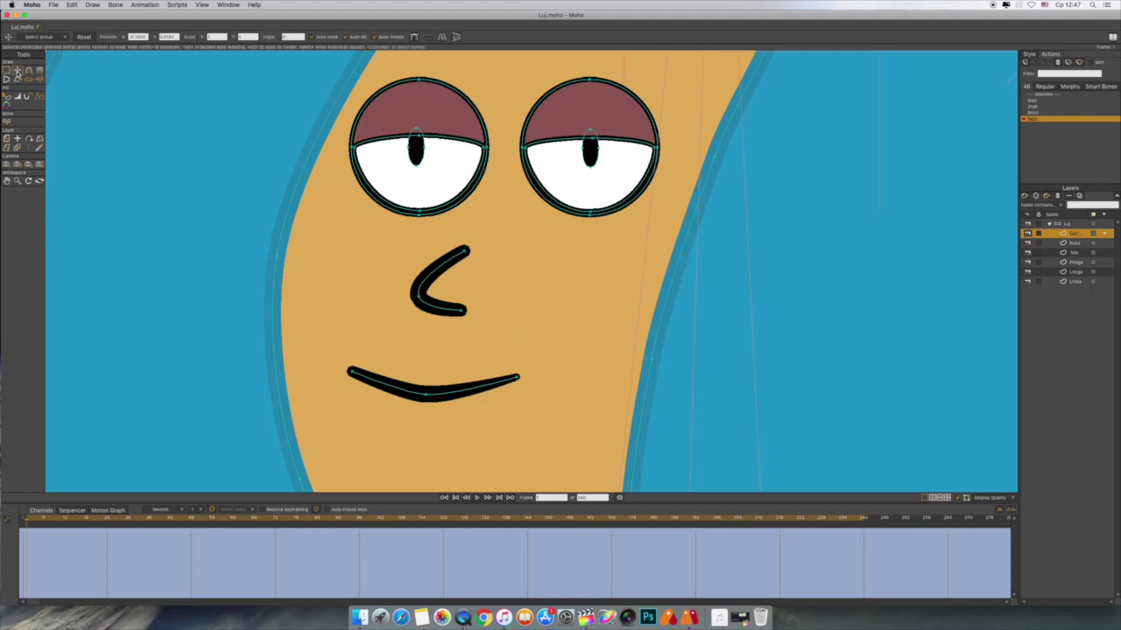
pyautogui.click(420, 299)
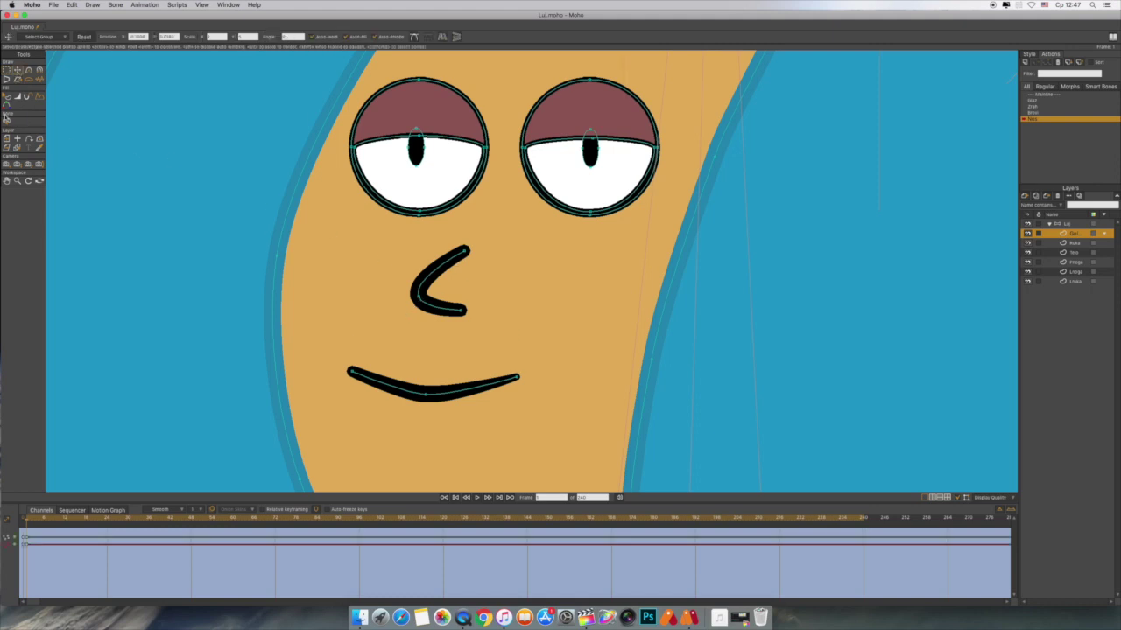
pyautogui.click(420, 298)
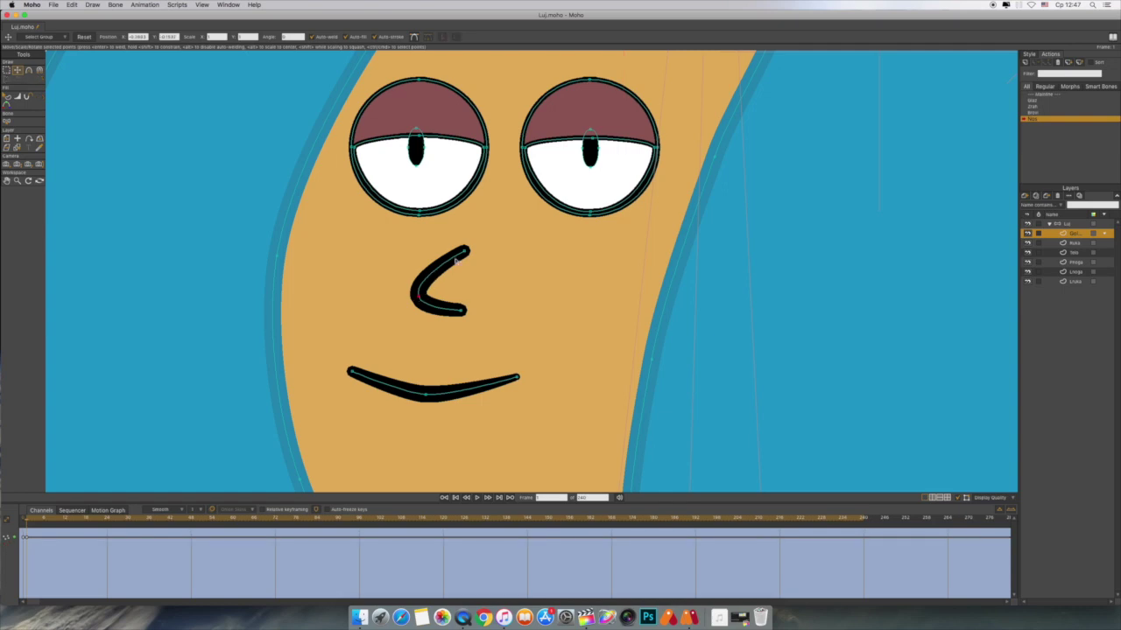
pyautogui.moveTo(420, 298); pyautogui.dragTo(422, 310)
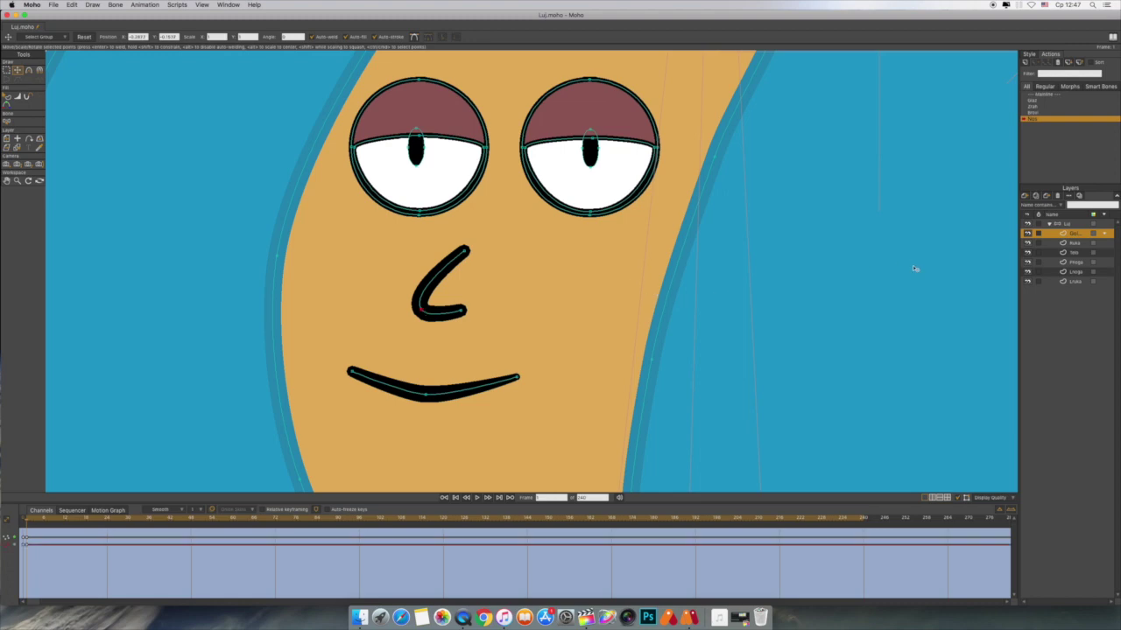
# - At frame 18 of the Nos action, rotate the Nos bone back to its upright position
pyautogui.scroll(-10, 913, 269)
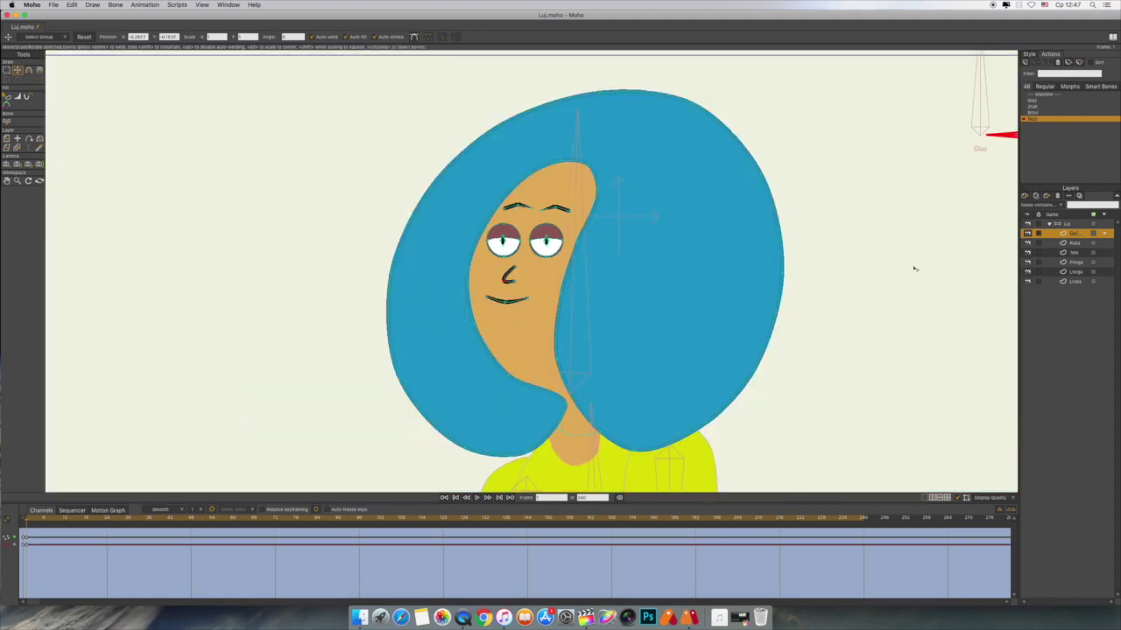
pyautogui.moveTo(930, 252); pyautogui.dragTo(771, 281)
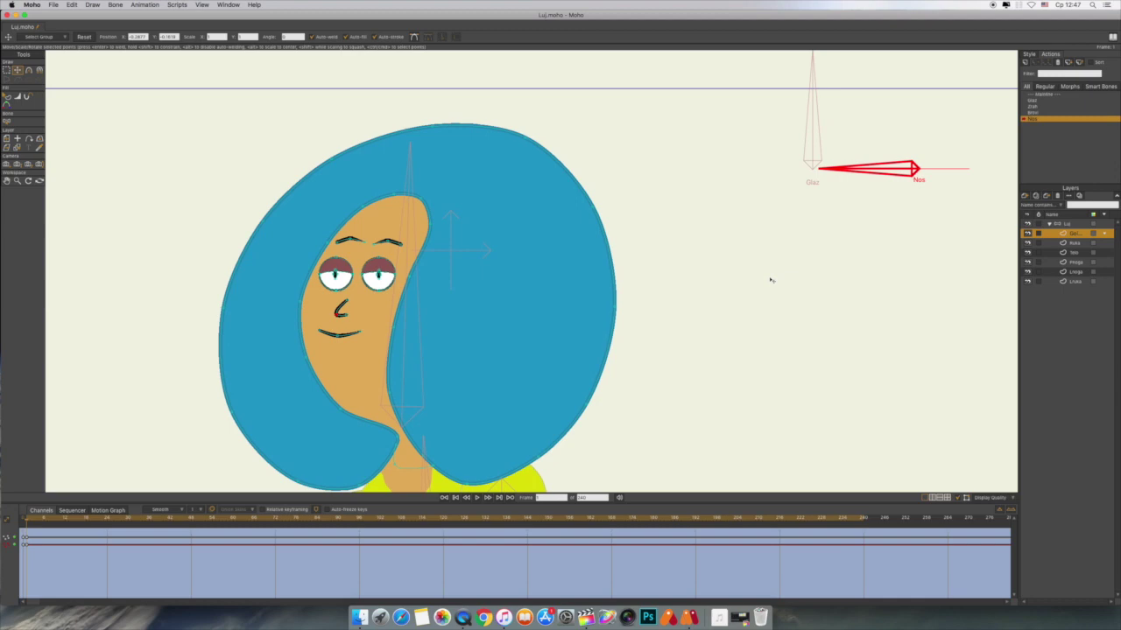
pyautogui.click(1081, 226)
pyautogui.press('t')
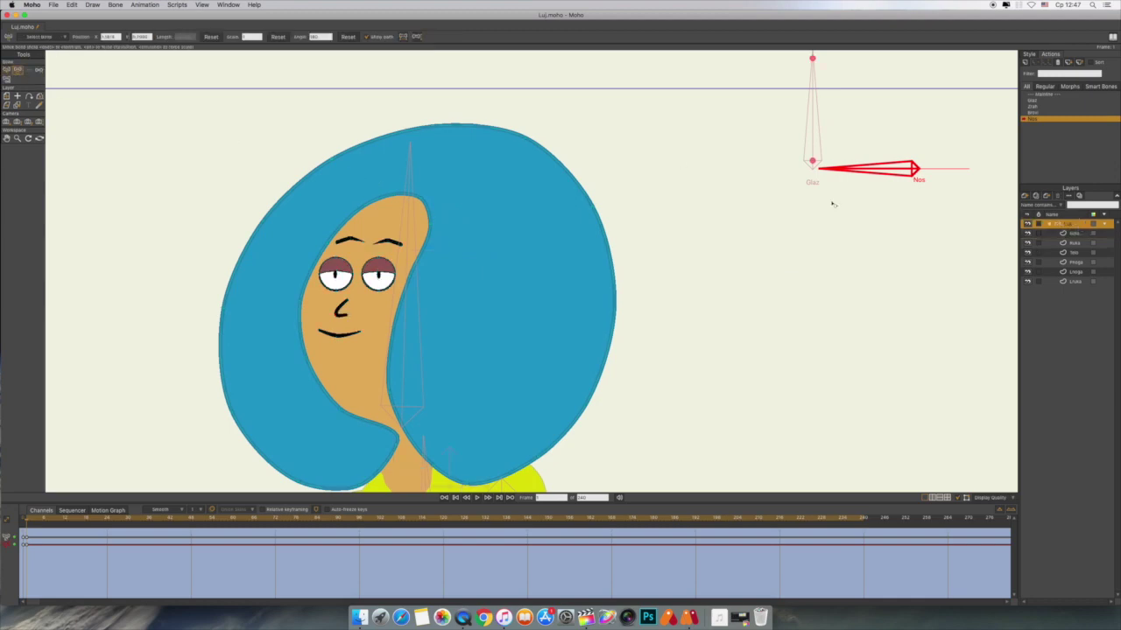
pyautogui.moveTo(878, 167)
pyautogui.mouseDown()
pyautogui.moveTo(917, 123)
pyautogui.moveTo(873, 183)
pyautogui.mouseUp()
pyautogui.click(87, 520)
pyautogui.moveTo(881, 171); pyautogui.dragTo(920, 120)
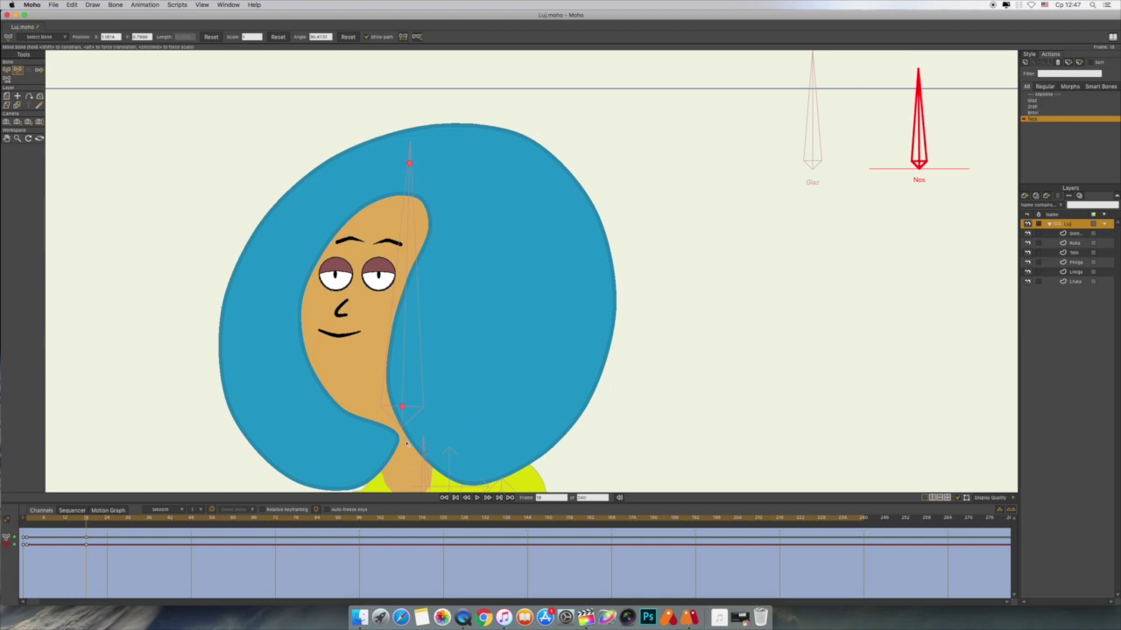
# - On the head layer at frame 18, raise the nose's middle point back to about its original position
pyautogui.click(1075, 234)
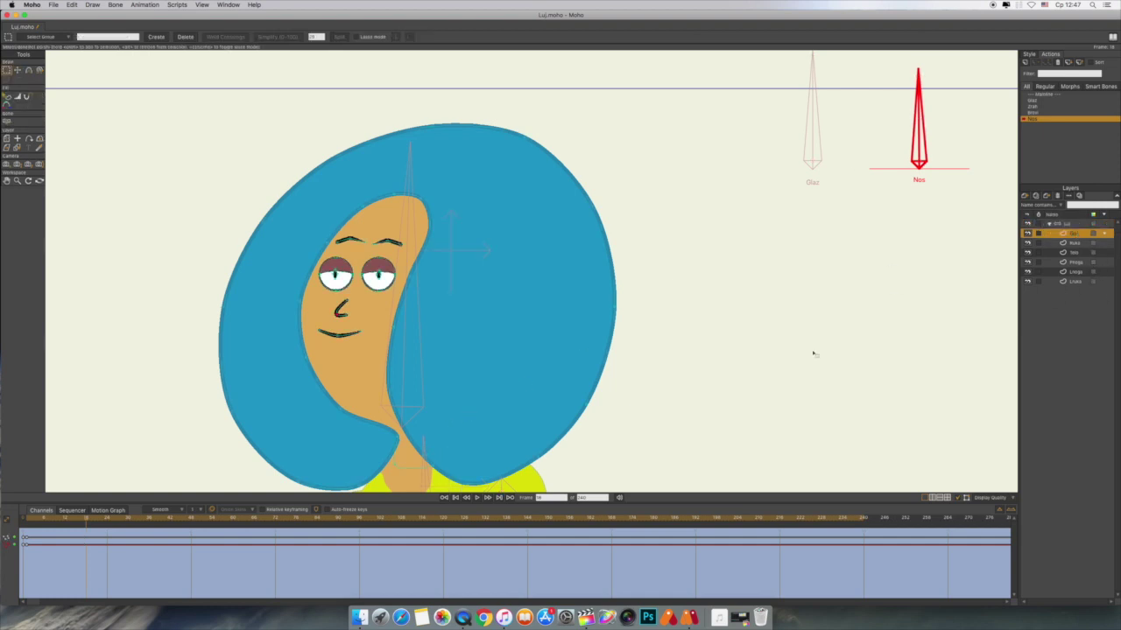
pyautogui.scroll(10, 813, 354)
pyautogui.moveTo(285, 333); pyautogui.dragTo(982, 271)
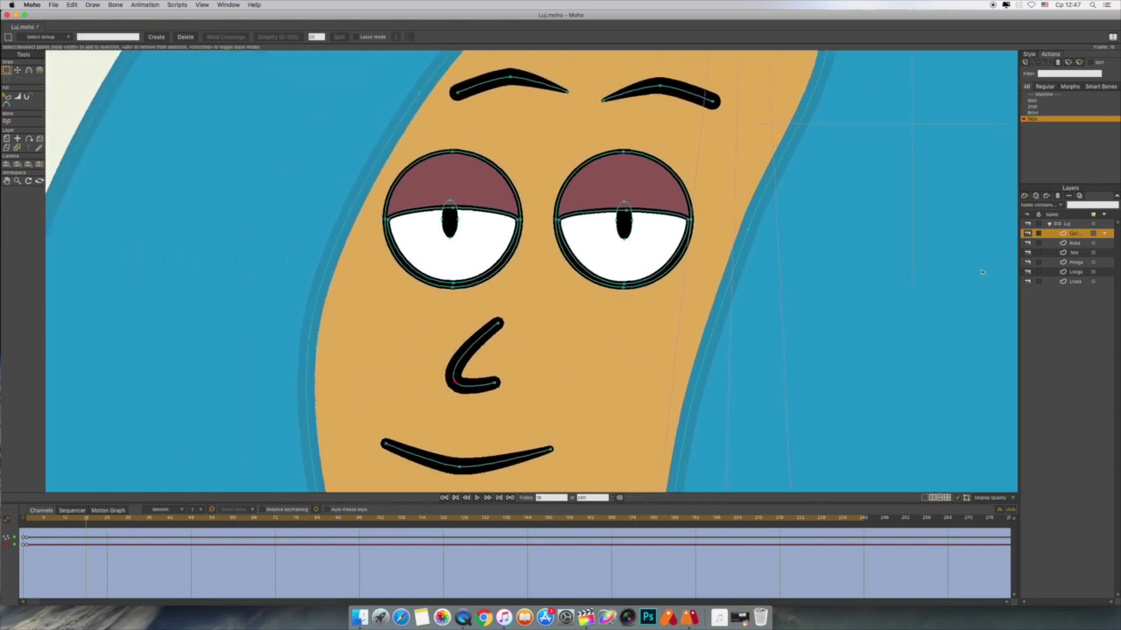
pyautogui.press('Return')
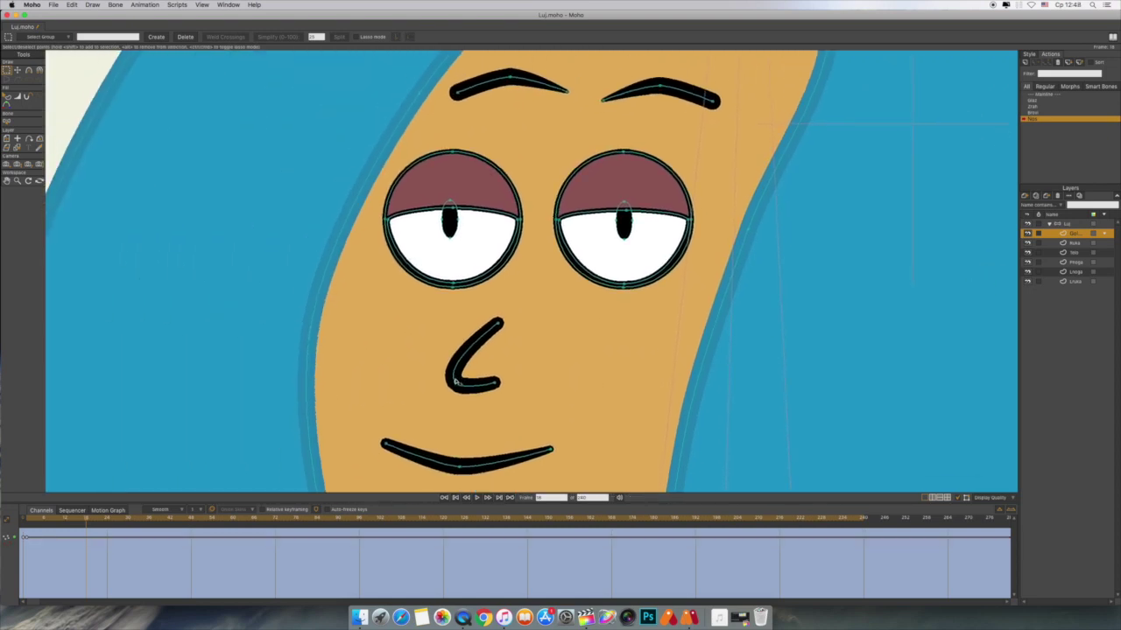
pyautogui.press('t')
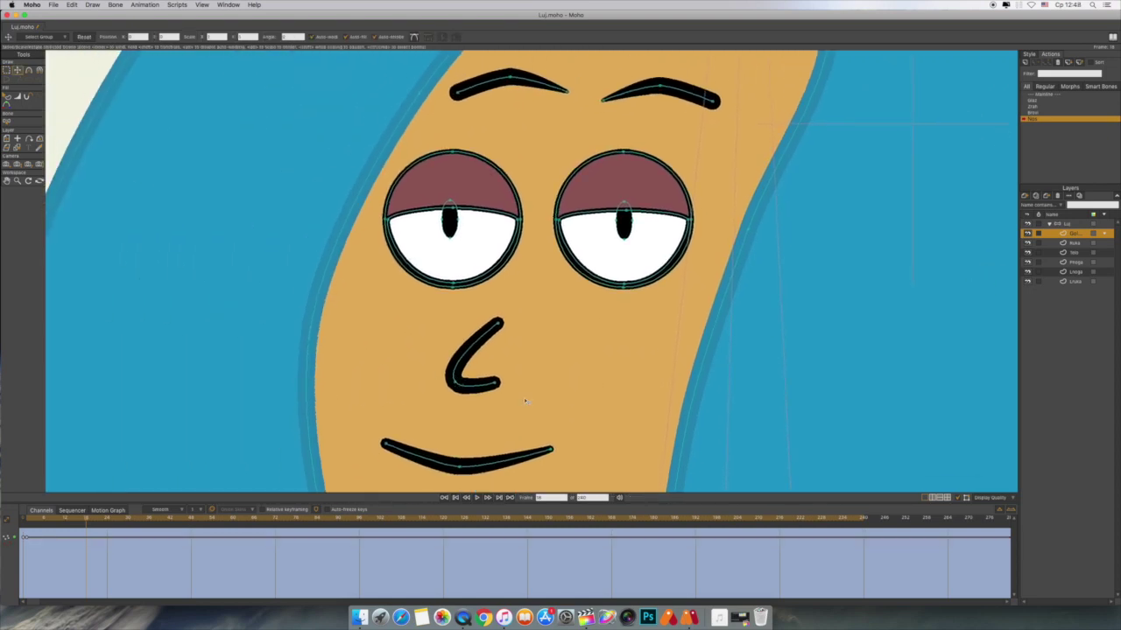
pyautogui.click(456, 384)
pyautogui.moveTo(455, 383); pyautogui.dragTo(454, 372)
# - At frame 31 of the Nos action, rotate the Nos bone right to its angle limit
pyautogui.scroll(-1, 573, 350)
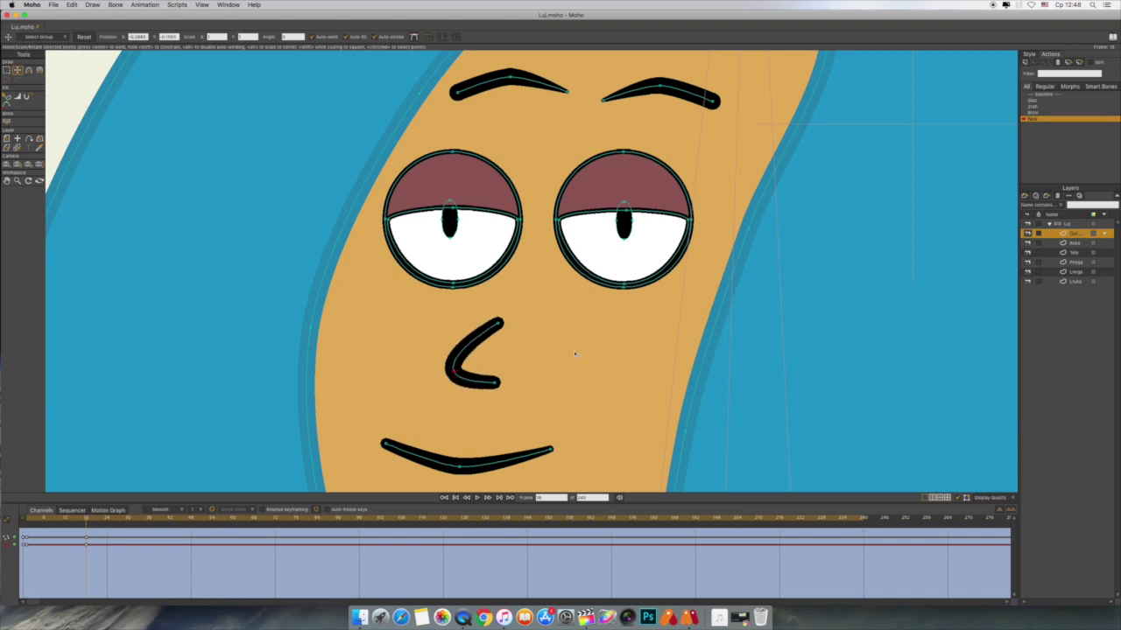
pyautogui.scroll(-4, 573, 350)
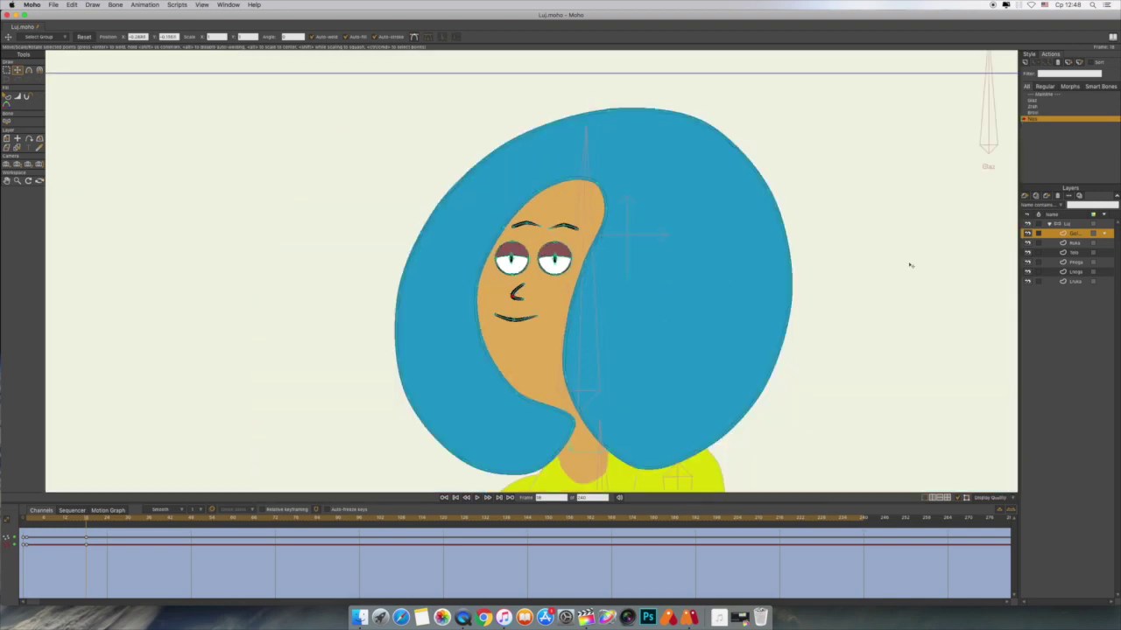
pyautogui.moveTo(908, 263); pyautogui.dragTo(758, 275)
pyautogui.click(1078, 225)
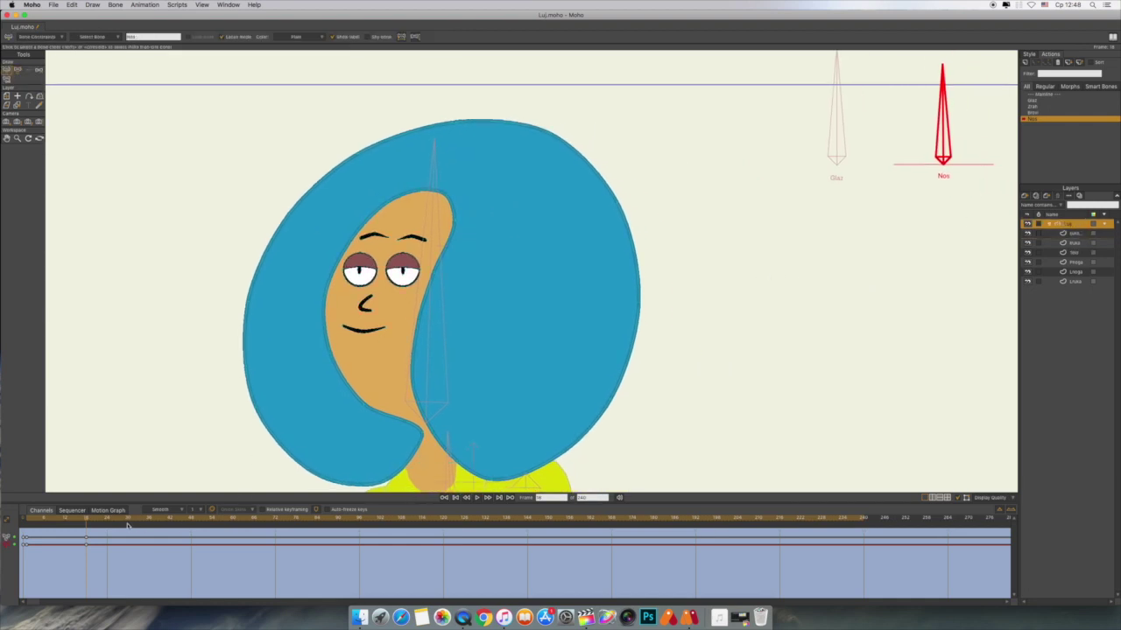
pyautogui.moveTo(101, 524); pyautogui.dragTo(133, 524)
pyautogui.click(18, 70)
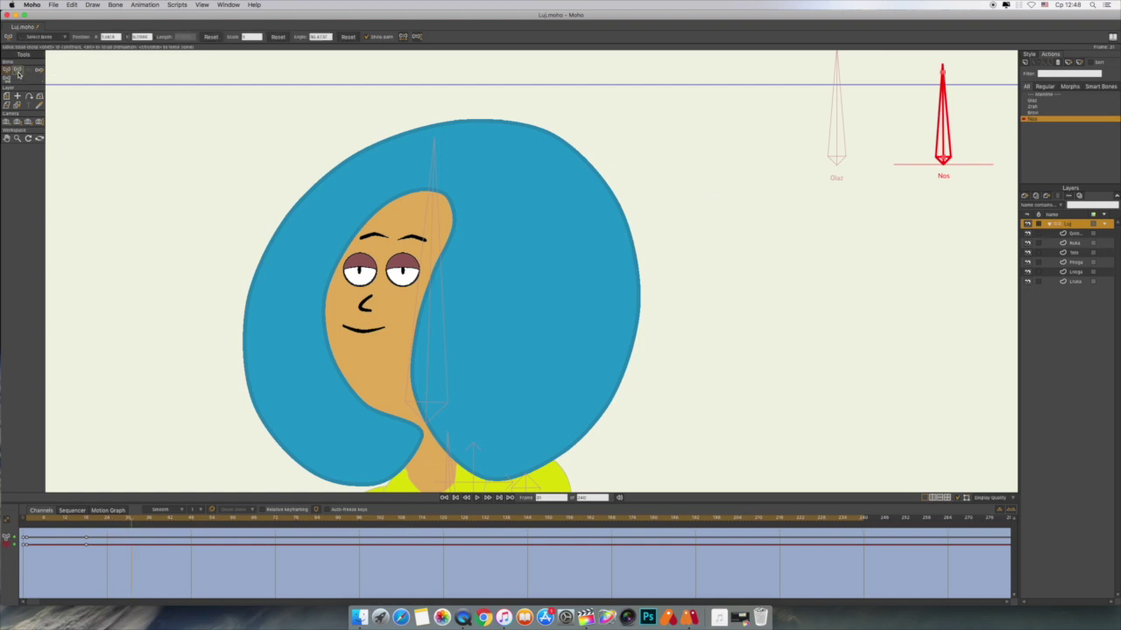
pyautogui.moveTo(949, 138); pyautogui.dragTo(976, 177)
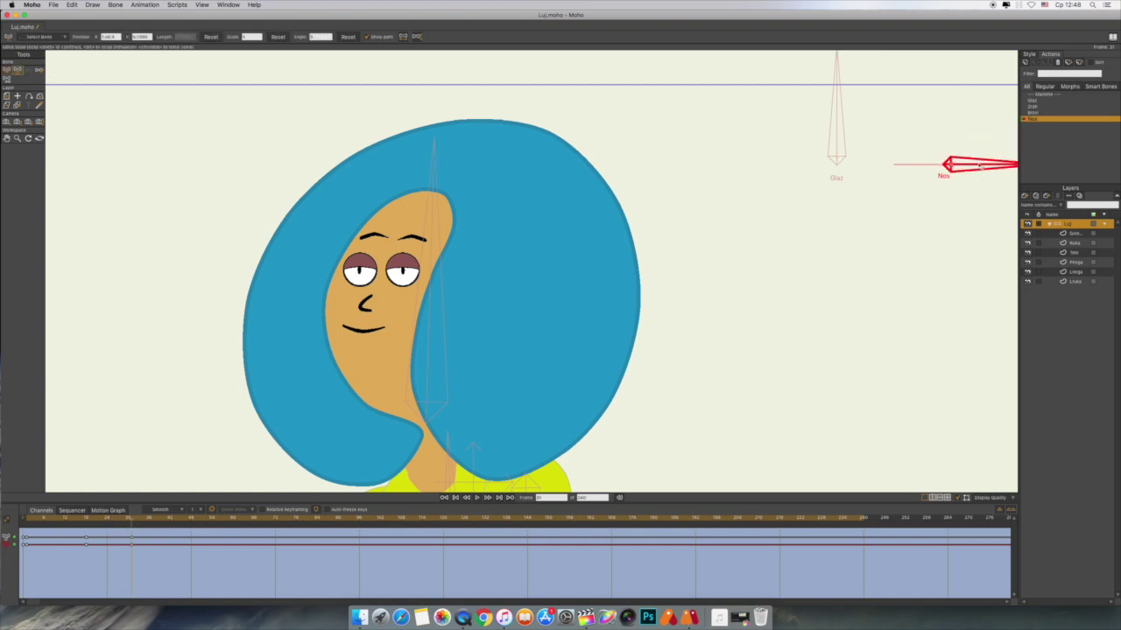
# - Reshape the nose at frame 31 by raising its lower end point and moving its middle point slightly down and left
pyautogui.click(1076, 234)
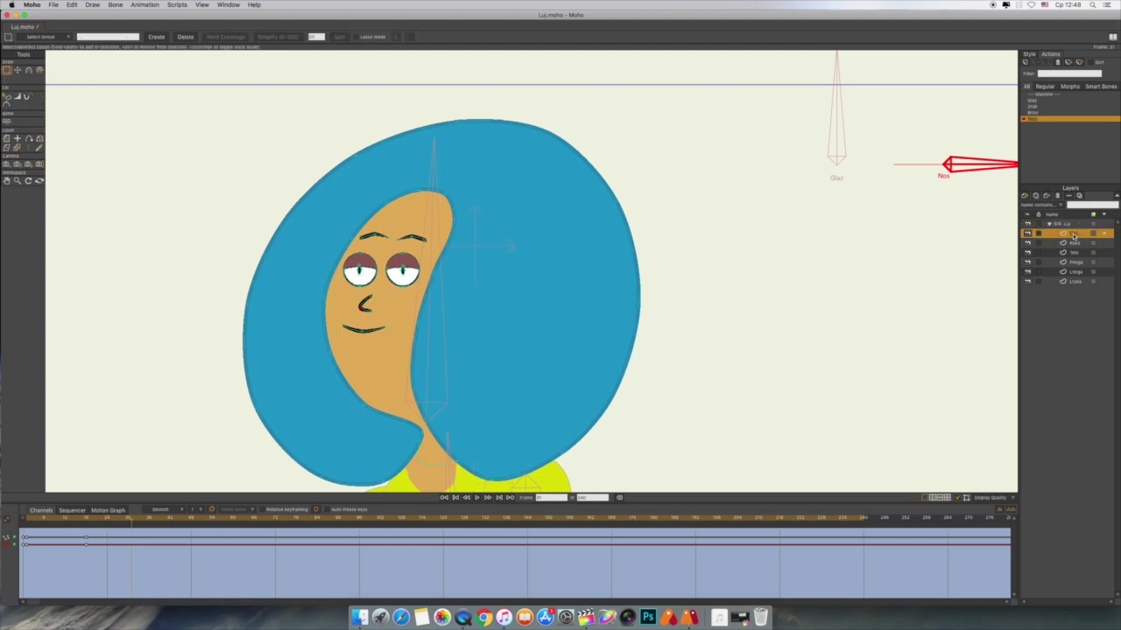
pyautogui.scroll(10, 897, 290)
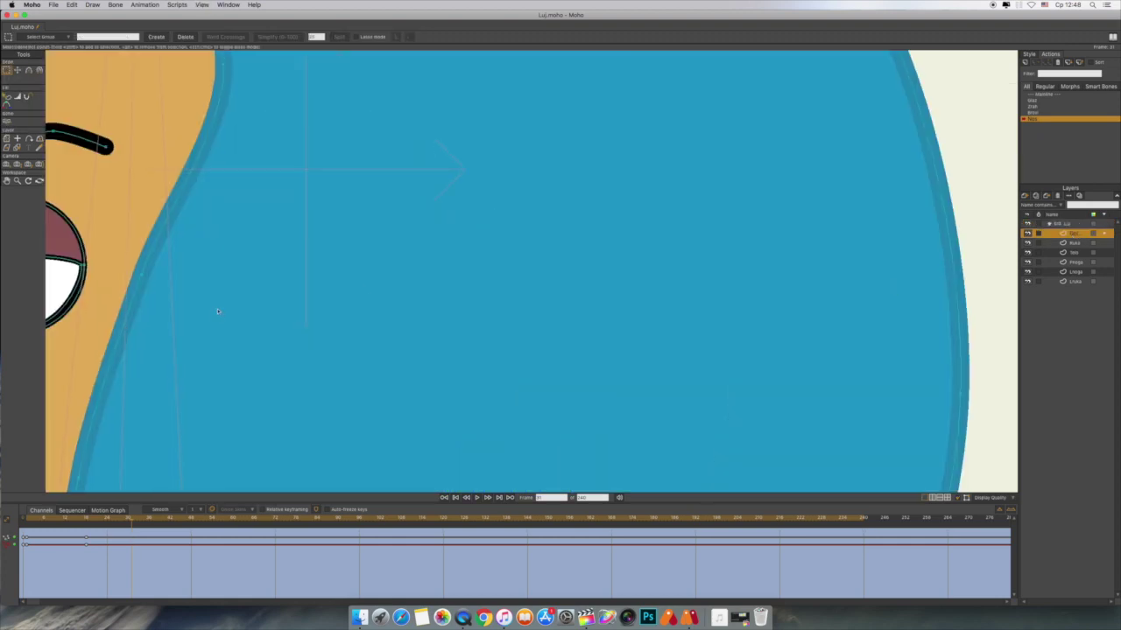
pyautogui.moveTo(215, 313); pyautogui.dragTo(855, 186)
pyautogui.click(17, 70)
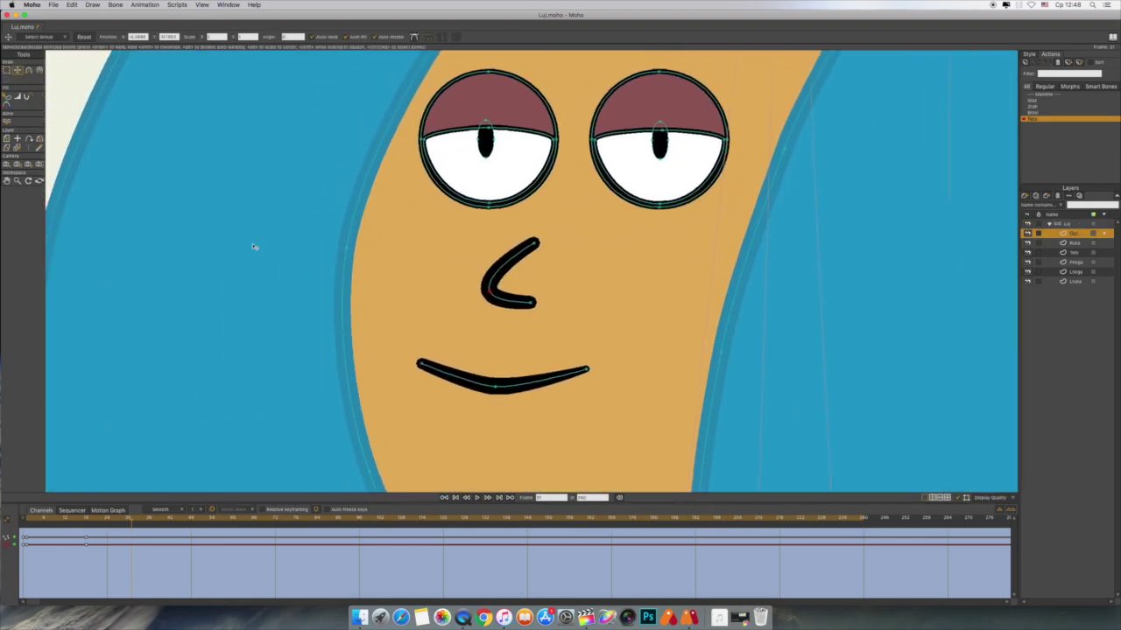
pyautogui.moveTo(530, 304); pyautogui.dragTo(485, 301)
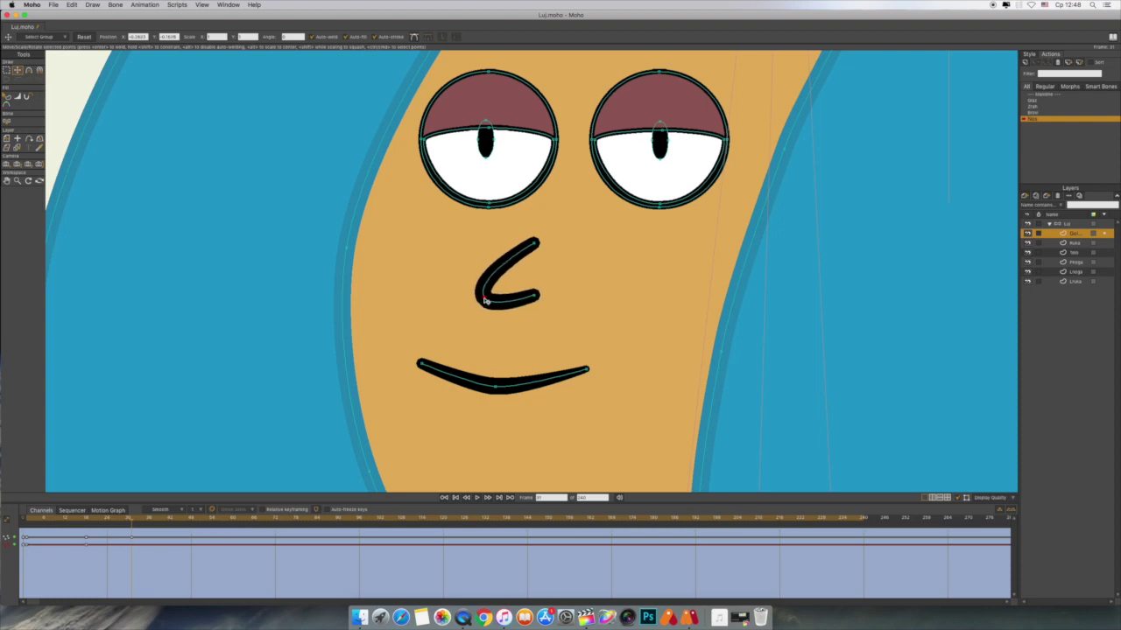
# - Return to the Mainline, select the character's bone layer and test the Nos bone with Manipulate Bones
pyautogui.scroll(-8, 490, 302)
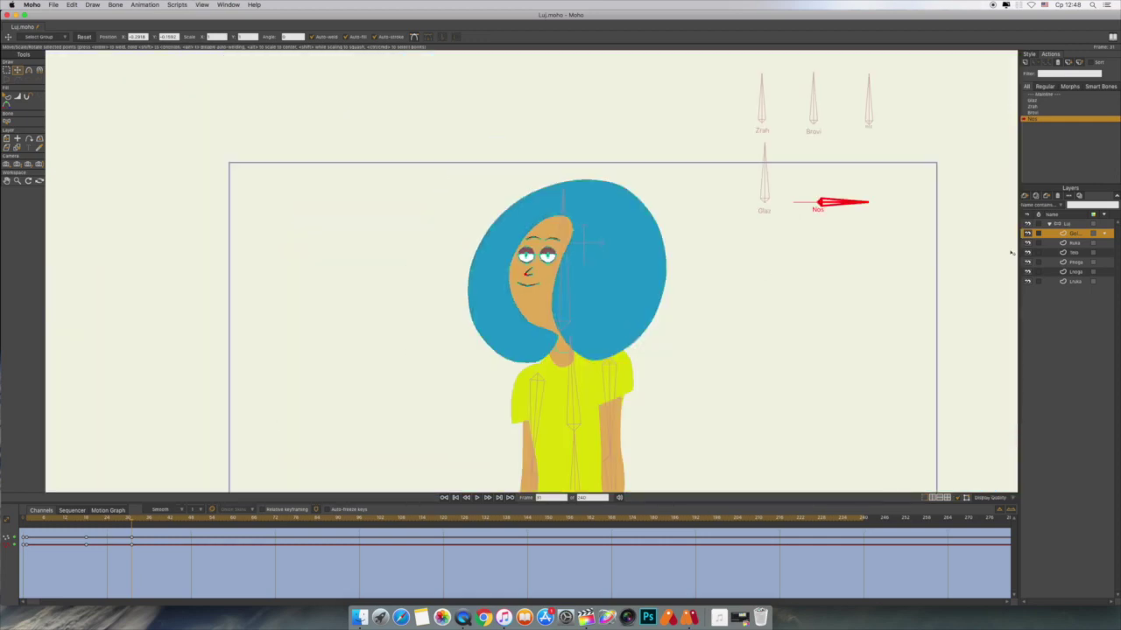
pyautogui.click(1042, 93)
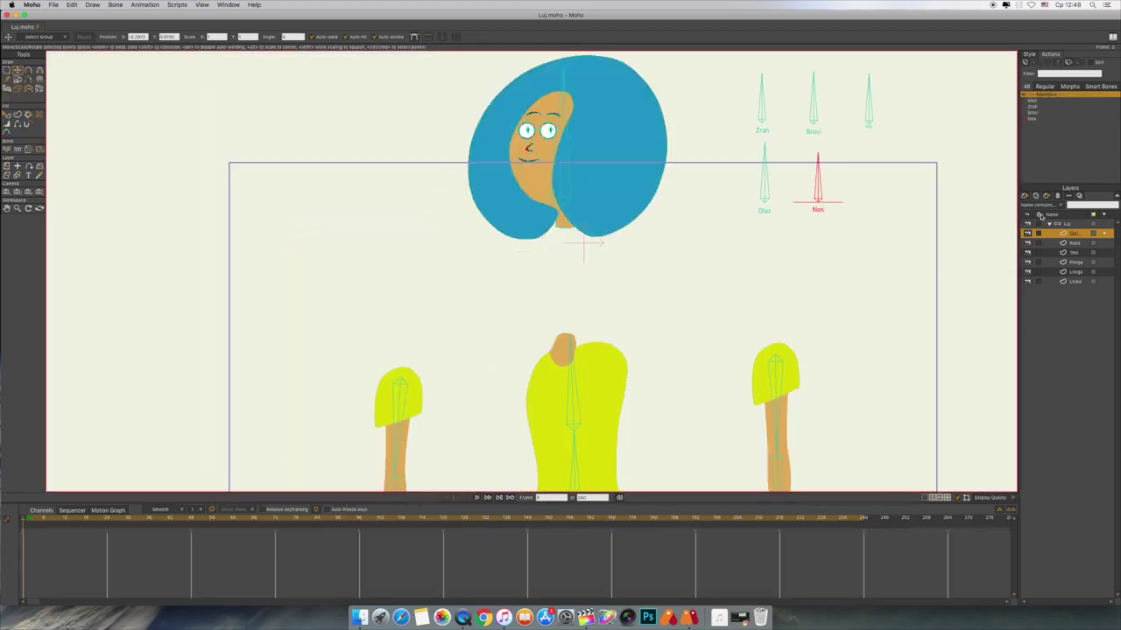
pyautogui.click(1063, 224)
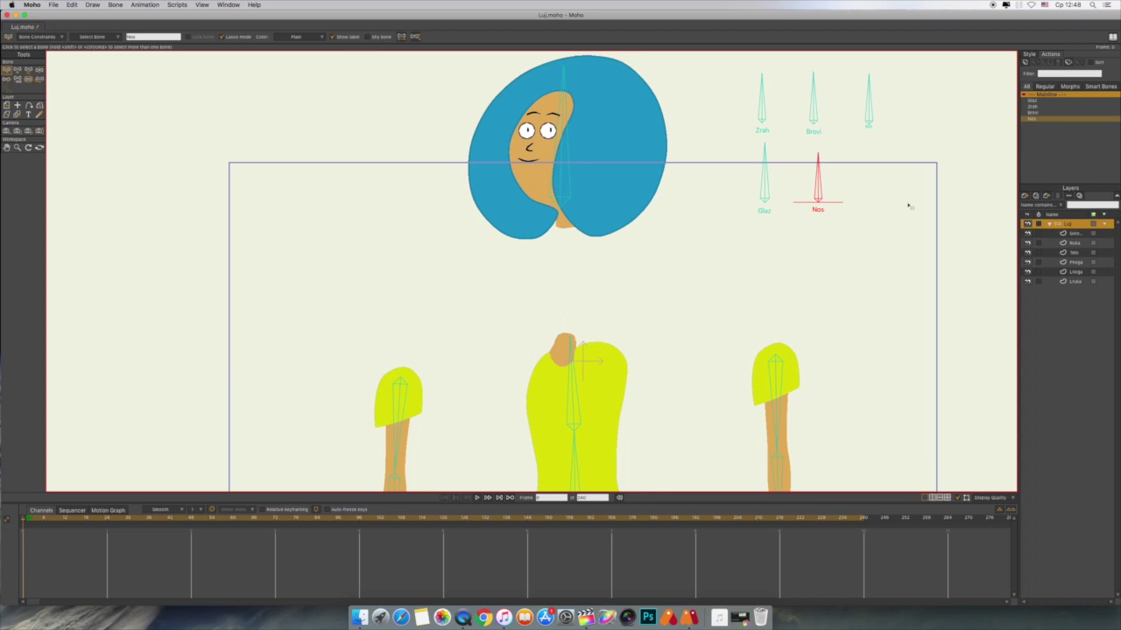
pyautogui.click(40, 70)
pyautogui.moveTo(816, 182)
pyautogui.mouseDown()
pyautogui.moveTo(797, 168)
pyautogui.moveTo(854, 177)
pyautogui.moveTo(778, 189)
pyautogui.moveTo(865, 204)
pyautogui.moveTo(774, 198)
pyautogui.moveTo(818, 171)
pyautogui.moveTo(816, 179)
pyautogui.mouseUp()
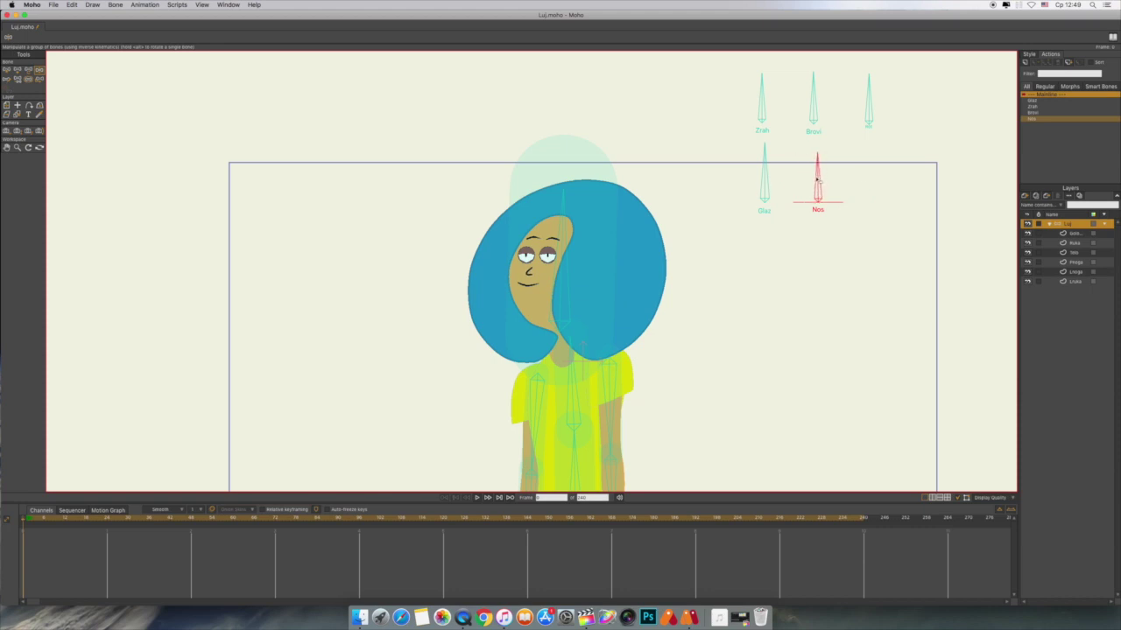
pyautogui.moveTo(806, 352); pyautogui.dragTo(783, 208)
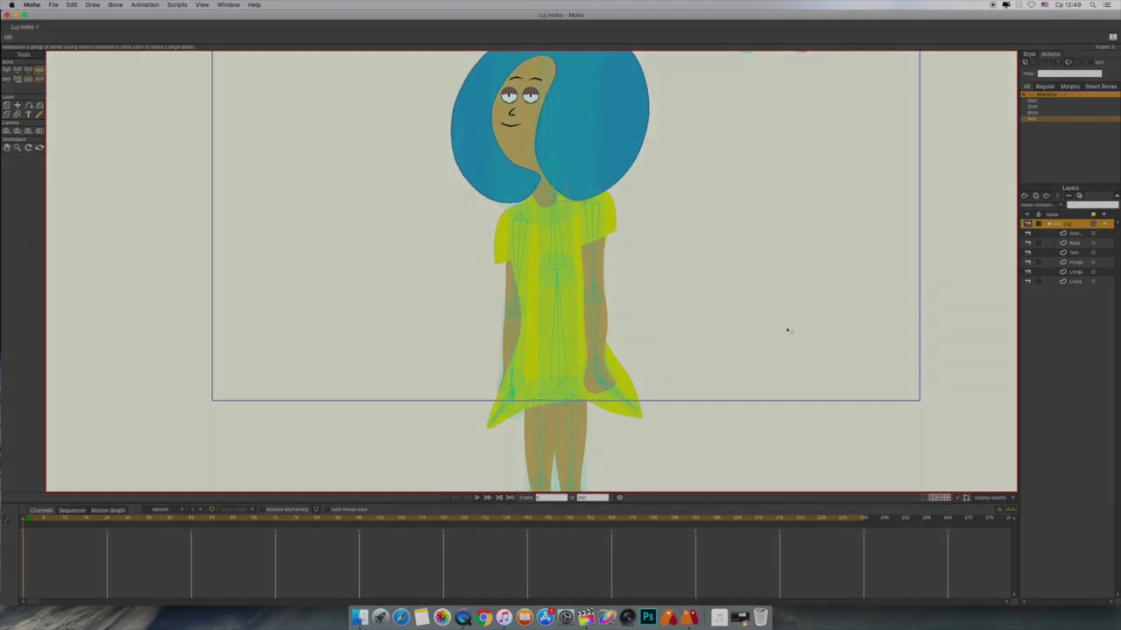